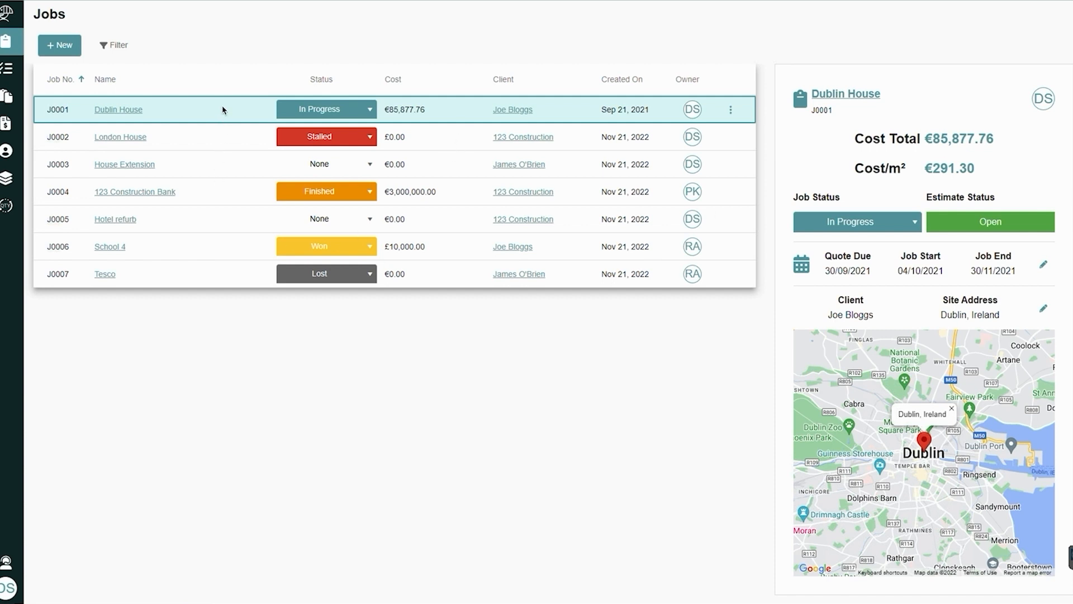
Review the summaries of the London House, 123 Construction Bank, House Extension and School 4 jobs
{"action": "left_click", "coordinate": [232, 142]}
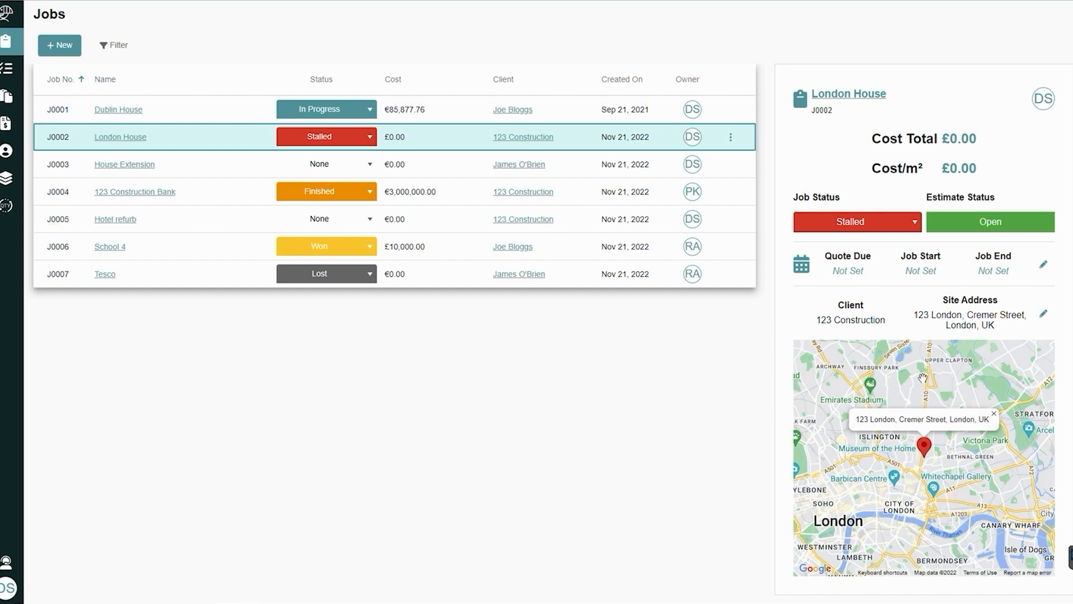
{"action": "left_click", "coordinate": [247, 204]}
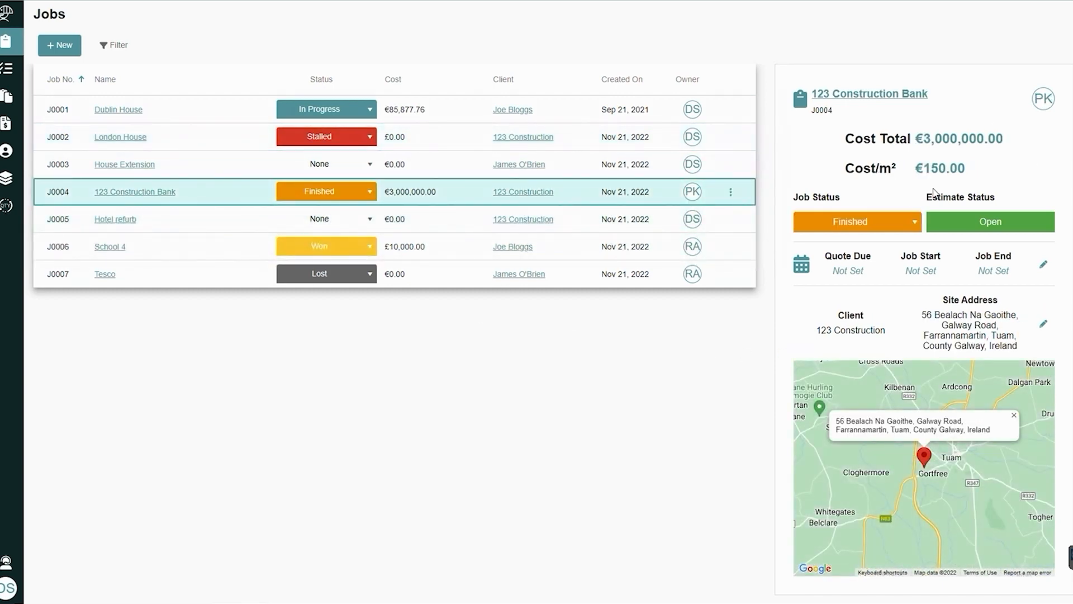
{"action": "left_click", "coordinate": [257, 165]}
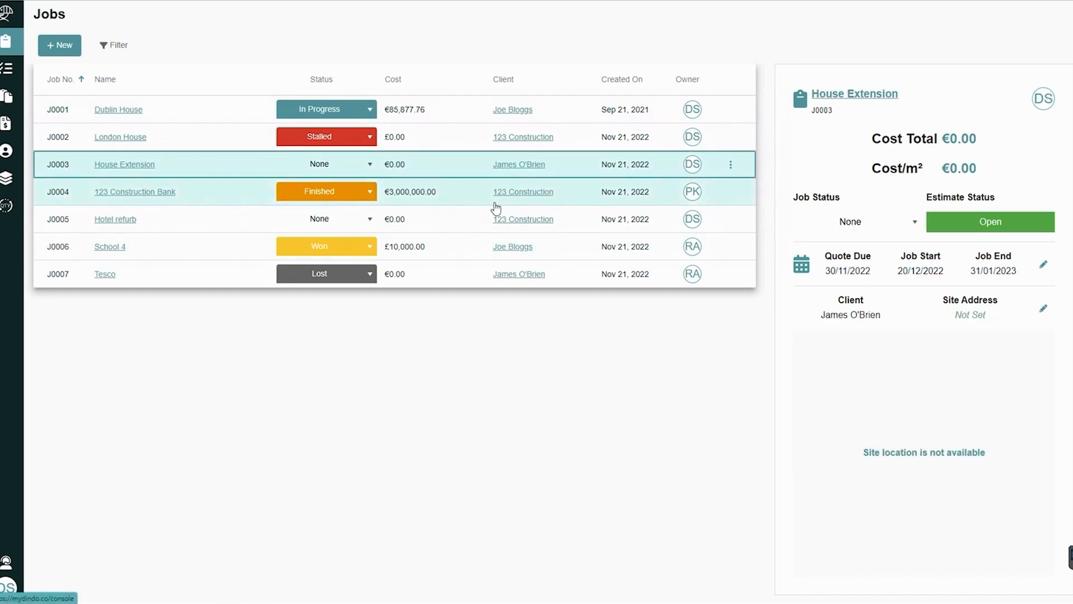
{"action": "left_click", "coordinate": [447, 241]}
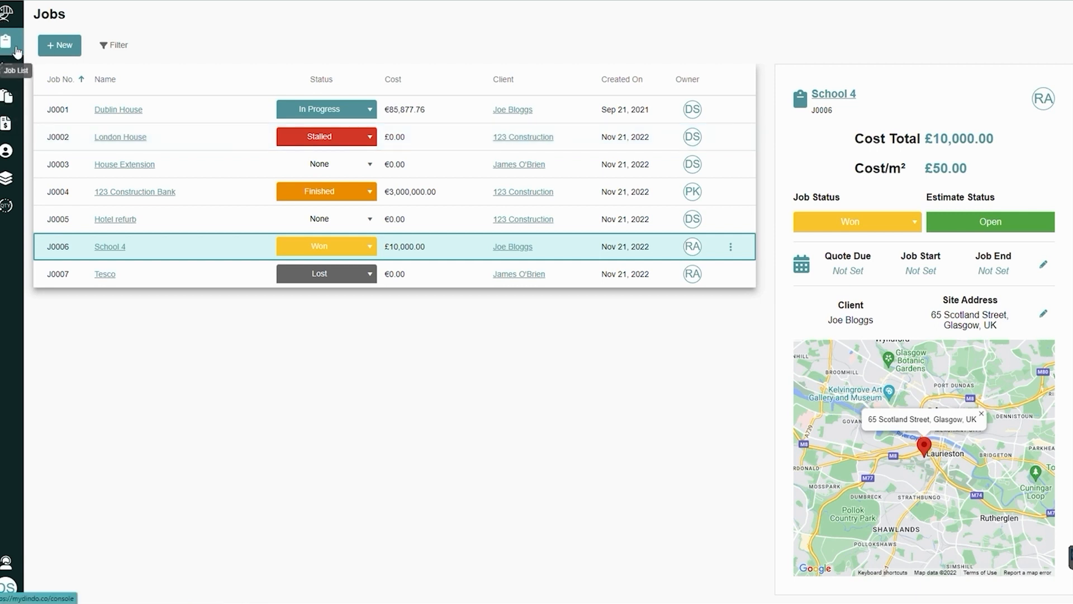
Look through the Conversions, Jobs, Tasks, Templates and Price Lists pages
{"action": "left_click", "coordinate": [18, 201]}
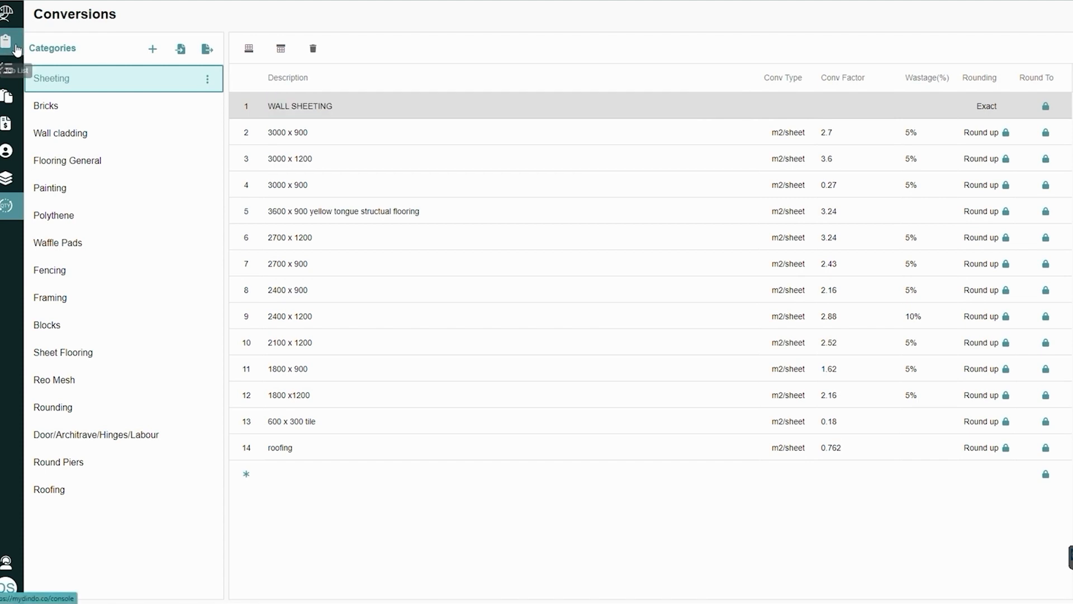
{"action": "left_click", "coordinate": [18, 52]}
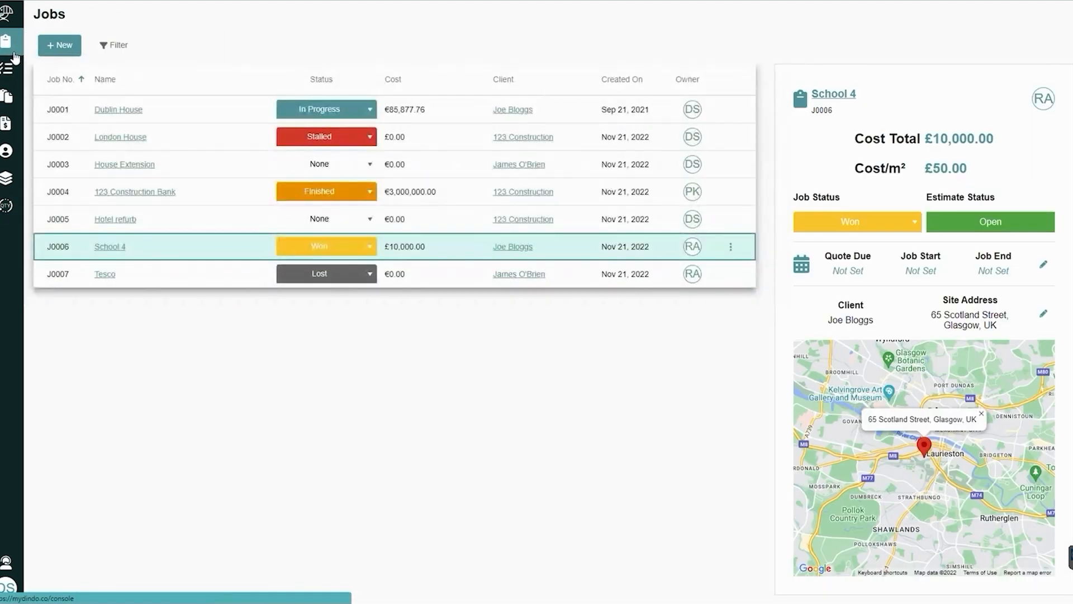
{"action": "left_click", "coordinate": [9, 70]}
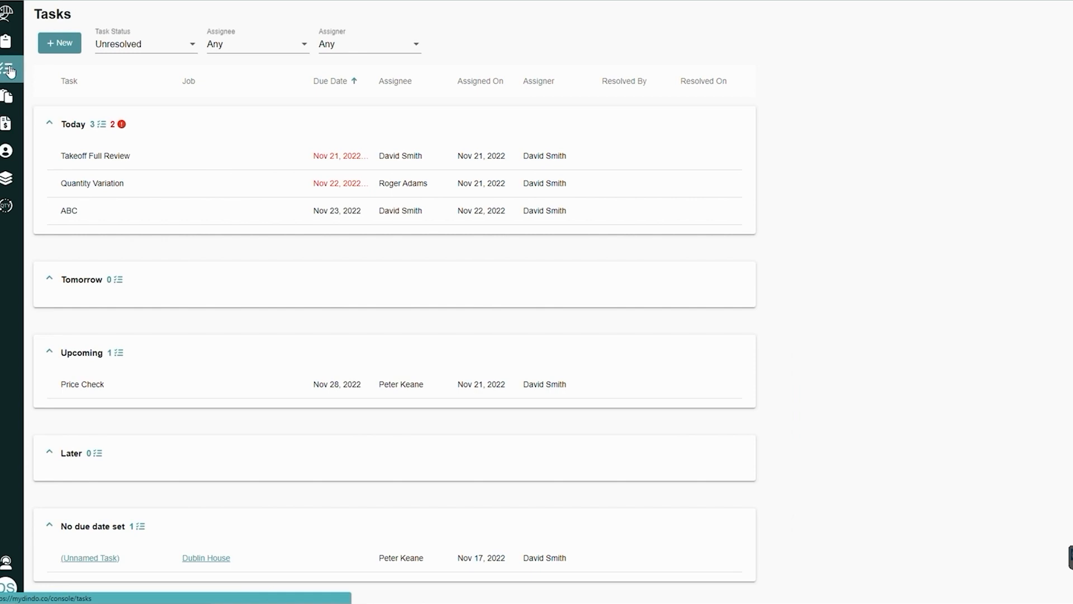
{"action": "left_click", "coordinate": [14, 96]}
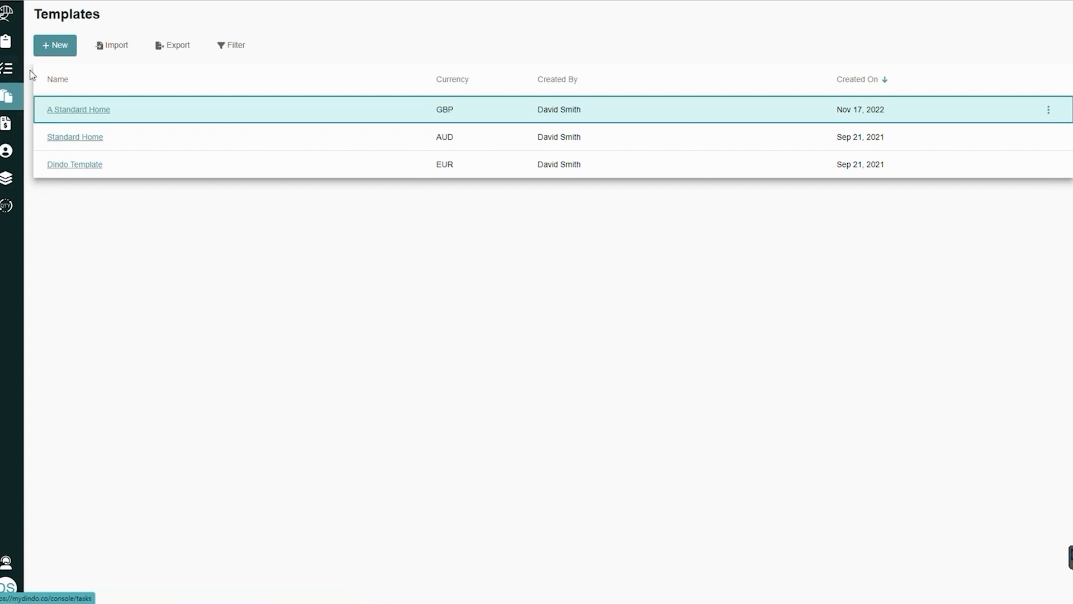
{"action": "left_click", "coordinate": [7, 125]}
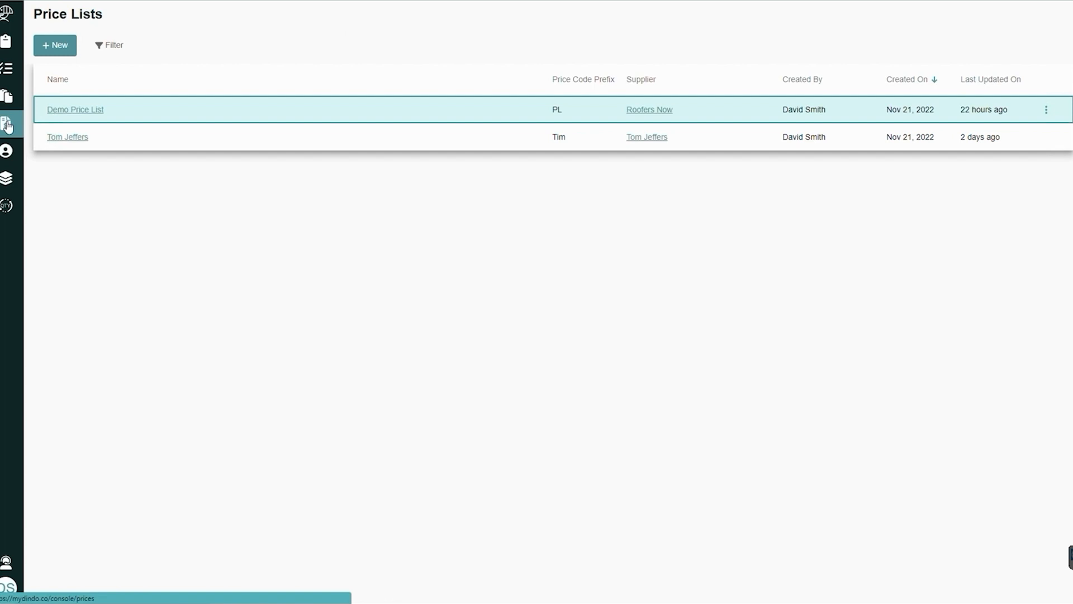
Examine the contacts, viewing the second client's details and the first supplier's details
{"action": "left_click", "coordinate": [12, 151]}
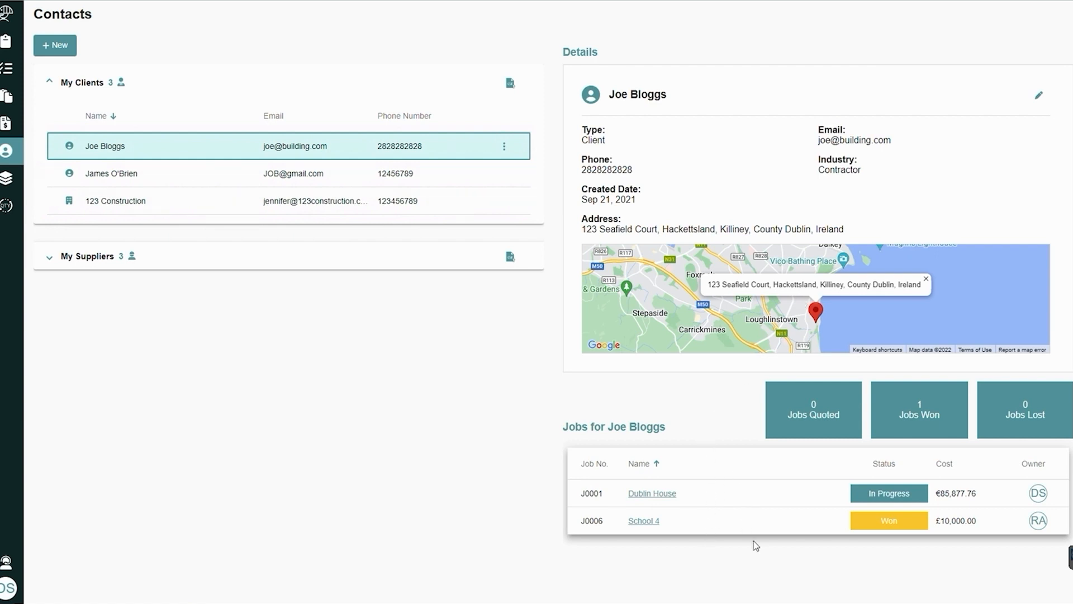
{"action": "left_click", "coordinate": [184, 178]}
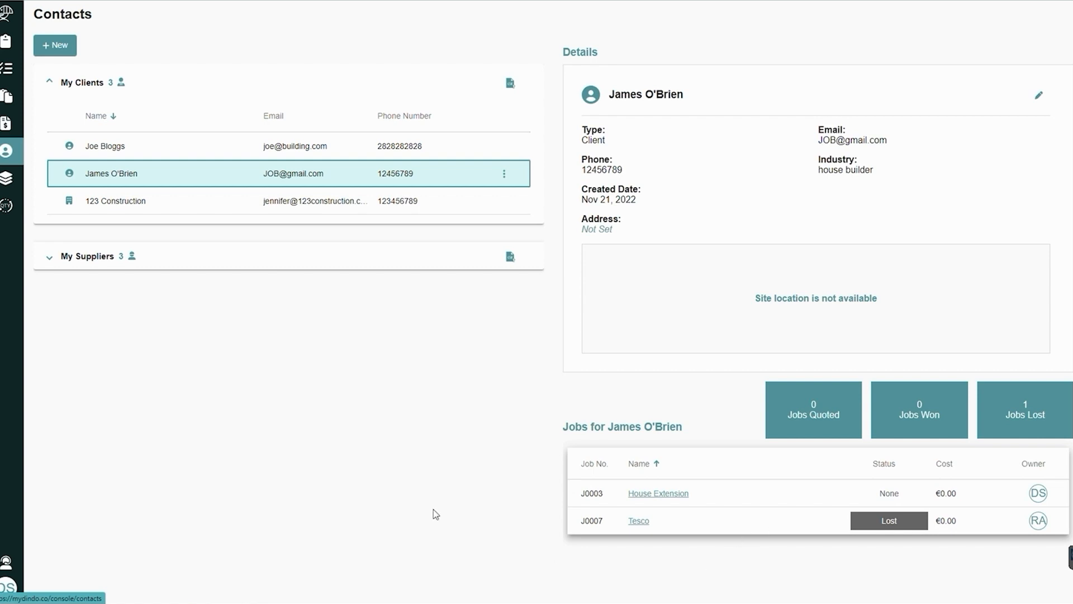
{"action": "left_click", "coordinate": [49, 262]}
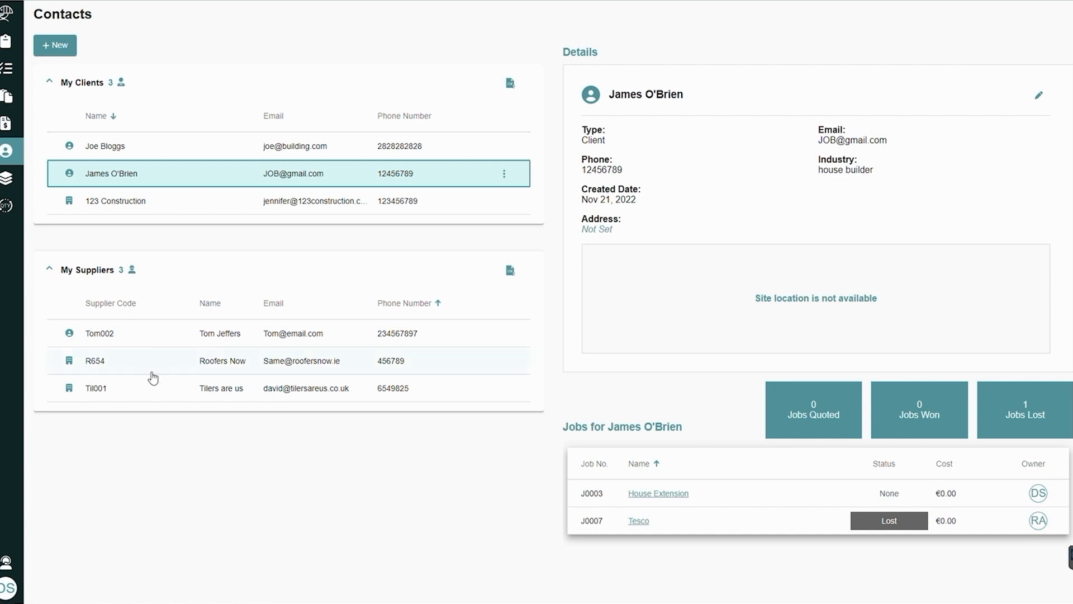
{"action": "left_click", "coordinate": [159, 343]}
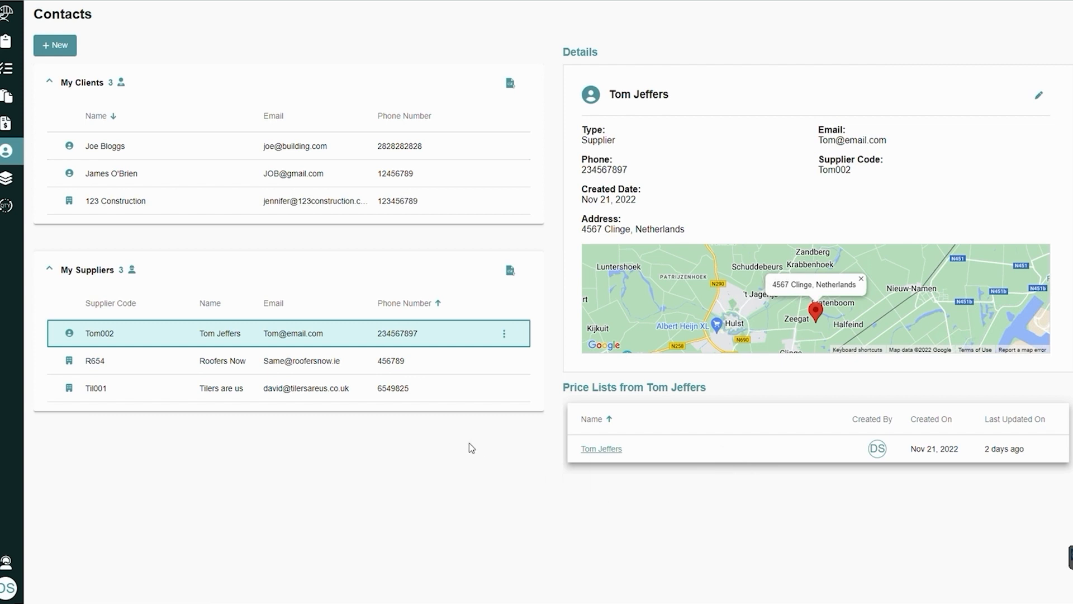
Examine the Codes and Conversions pages and the profile page in the user settings
{"action": "left_click", "coordinate": [7, 180]}
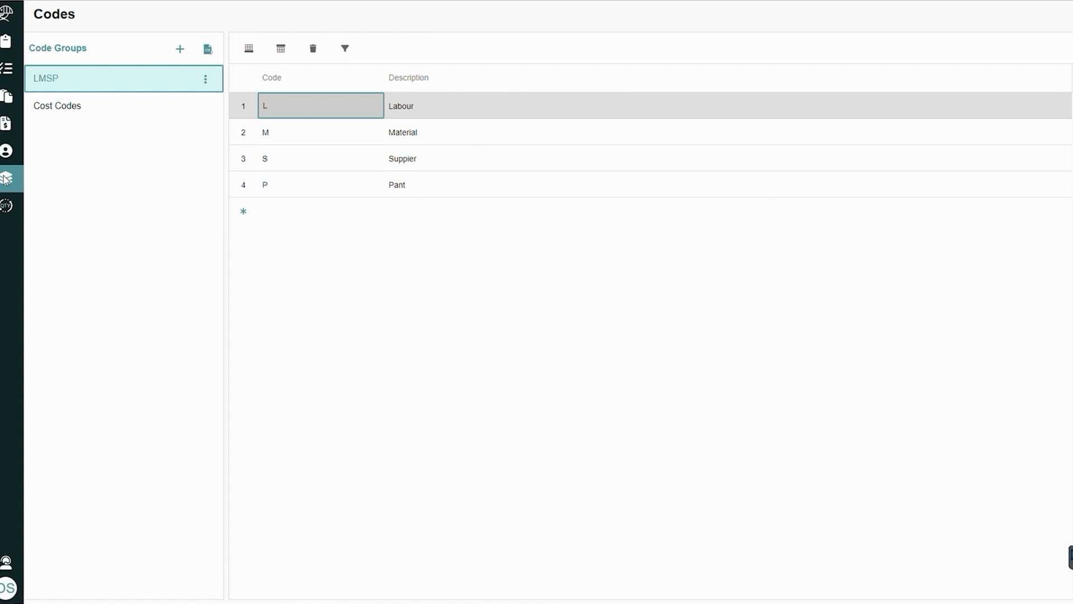
{"action": "left_click", "coordinate": [6, 207]}
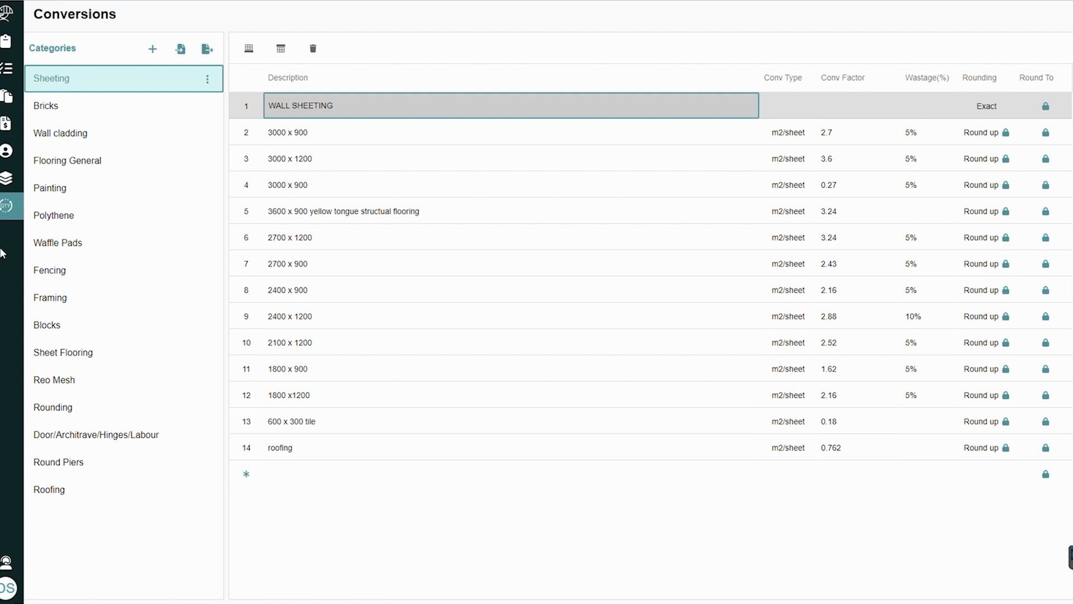
{"action": "left_click", "coordinate": [10, 594]}
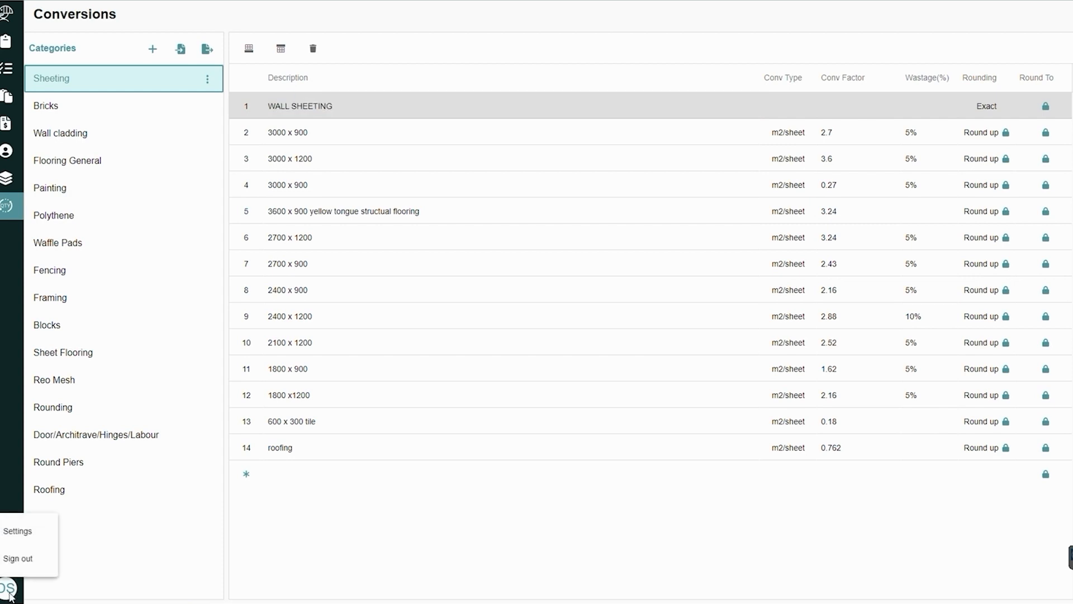
{"action": "left_click", "coordinate": [23, 542]}
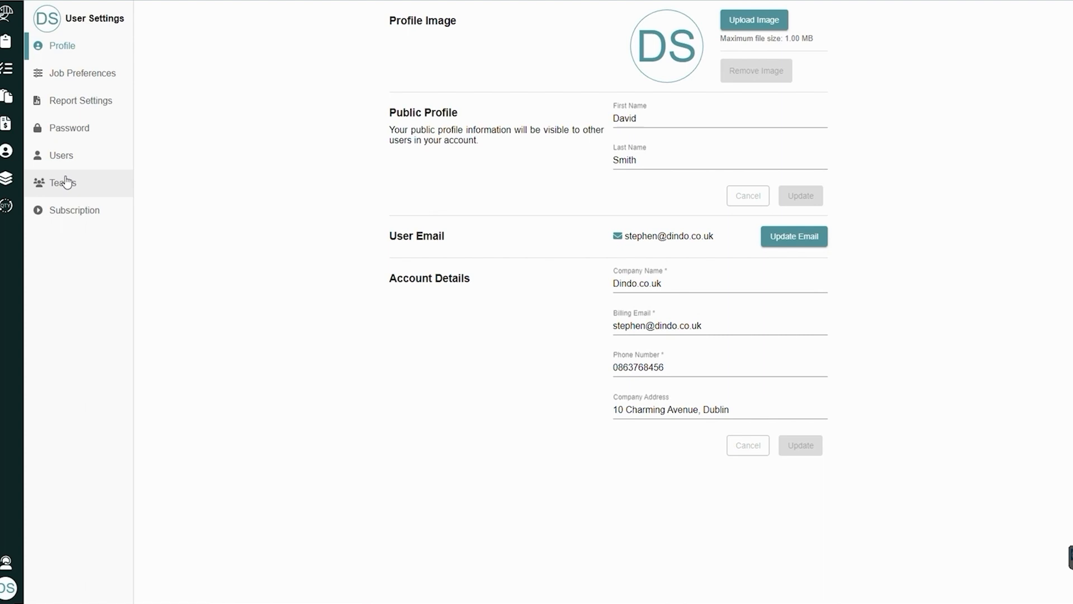
Return to the job list and filter it by name for 123 and for 4, clearing each entry
{"action": "left_click", "coordinate": [19, 43]}
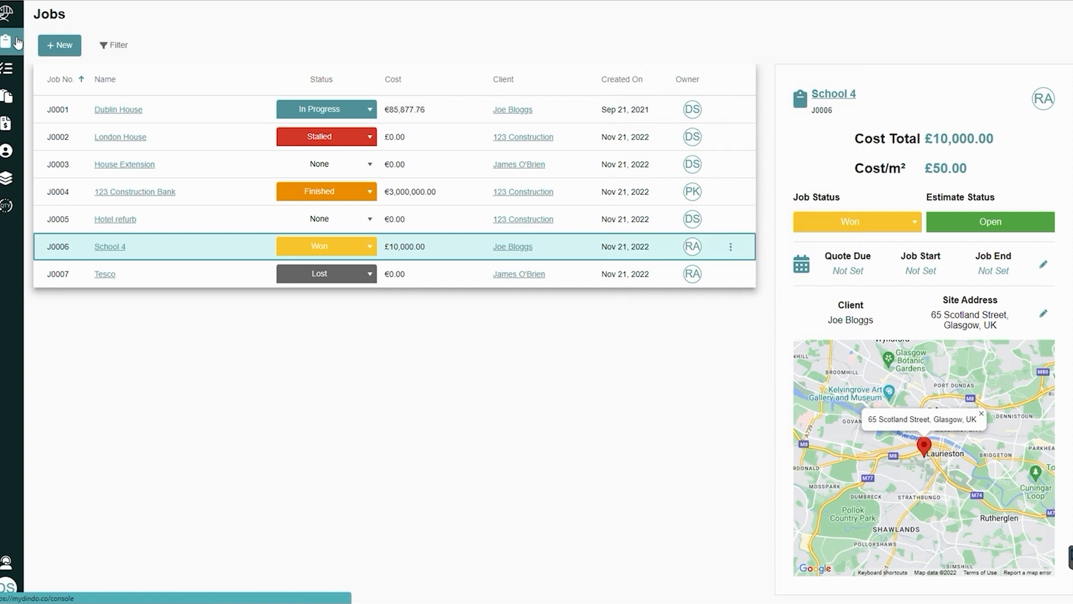
{"action": "left_click", "coordinate": [127, 51]}
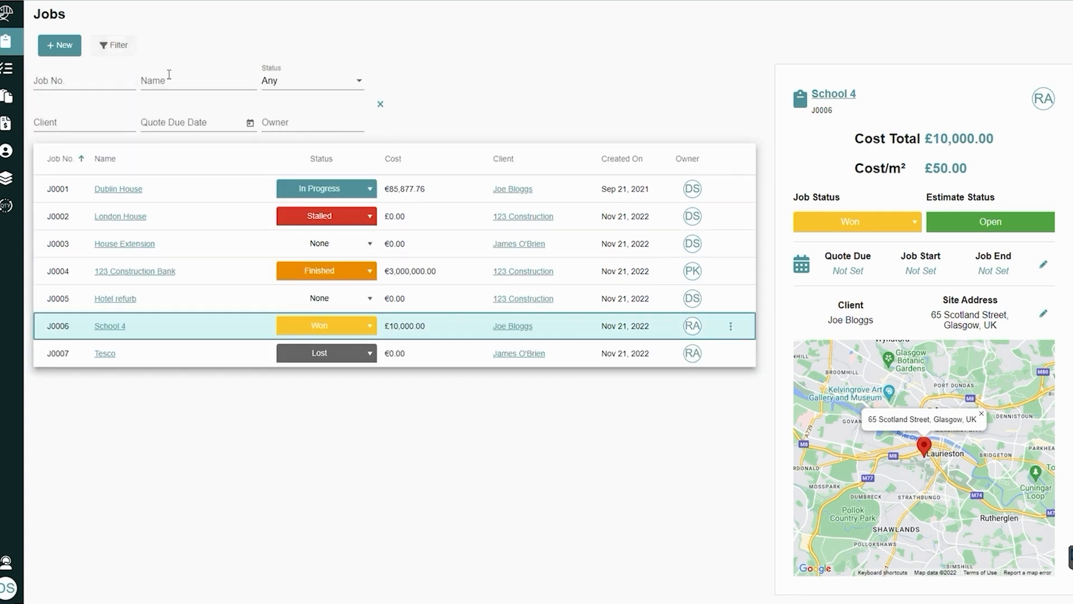
{"action": "left_click", "coordinate": [181, 81]}
{"action": "type", "text": "123"}
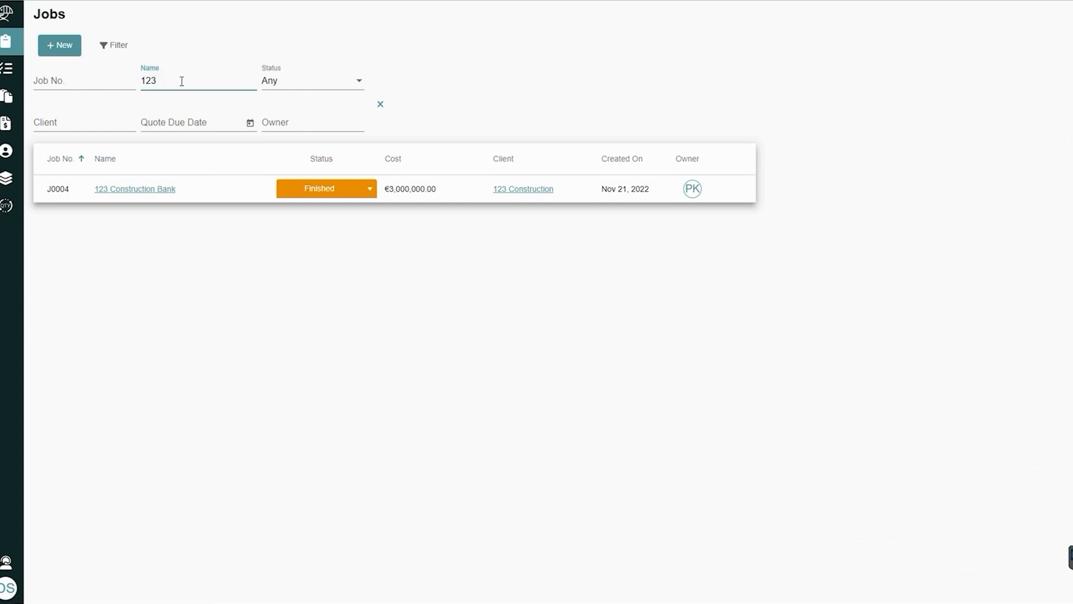
{"action": "key", "text": "BackSpace"}
{"action": "key", "text": "BackSpace"}
{"action": "key", "text": "BackSpace"}
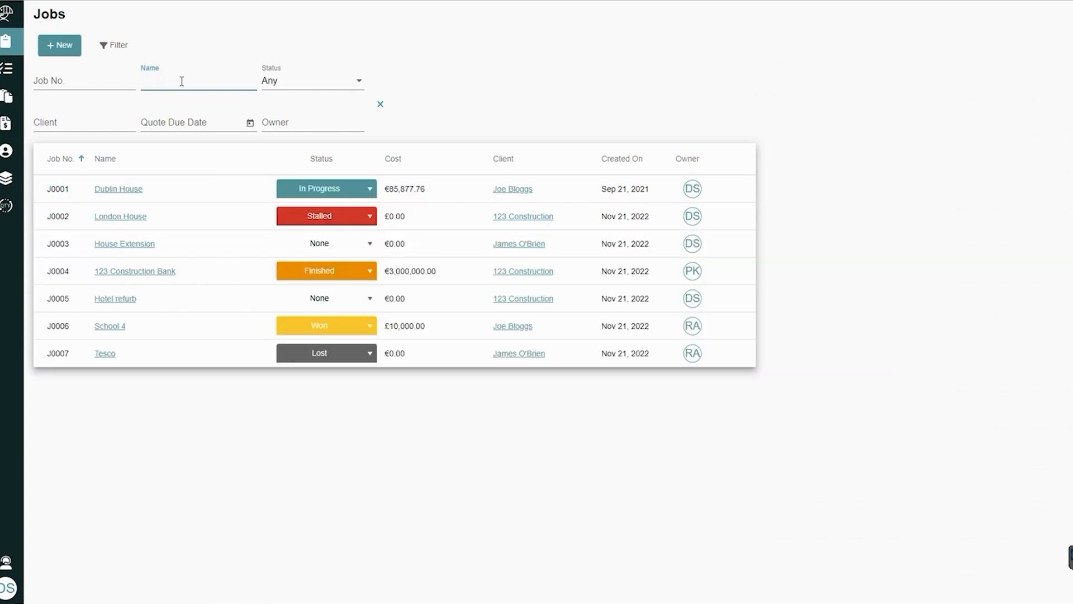
{"action": "type", "text": "4"}
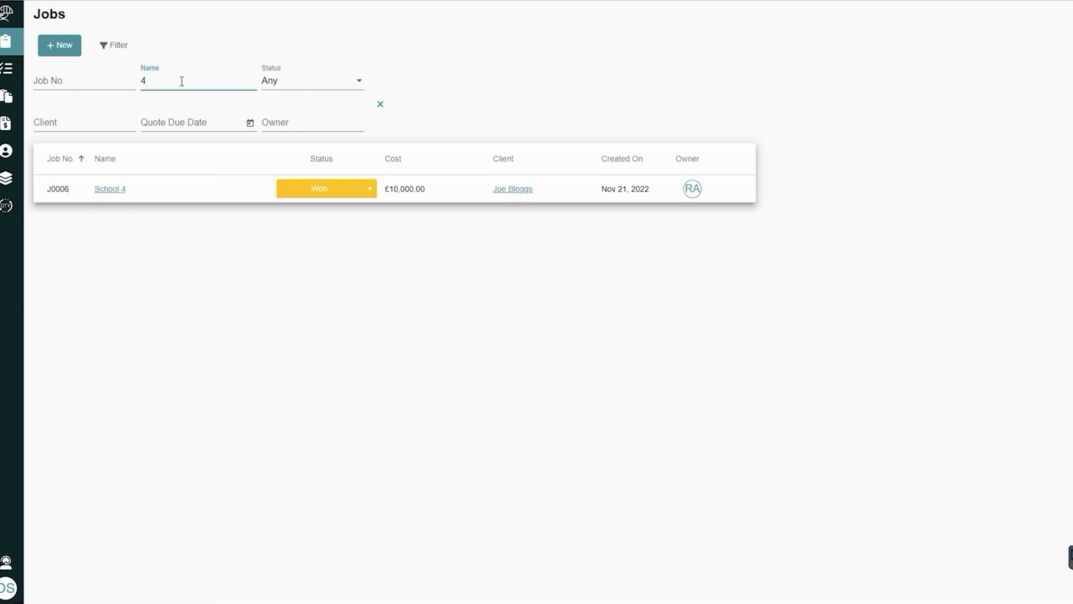
{"action": "key", "text": "BackSpace"}
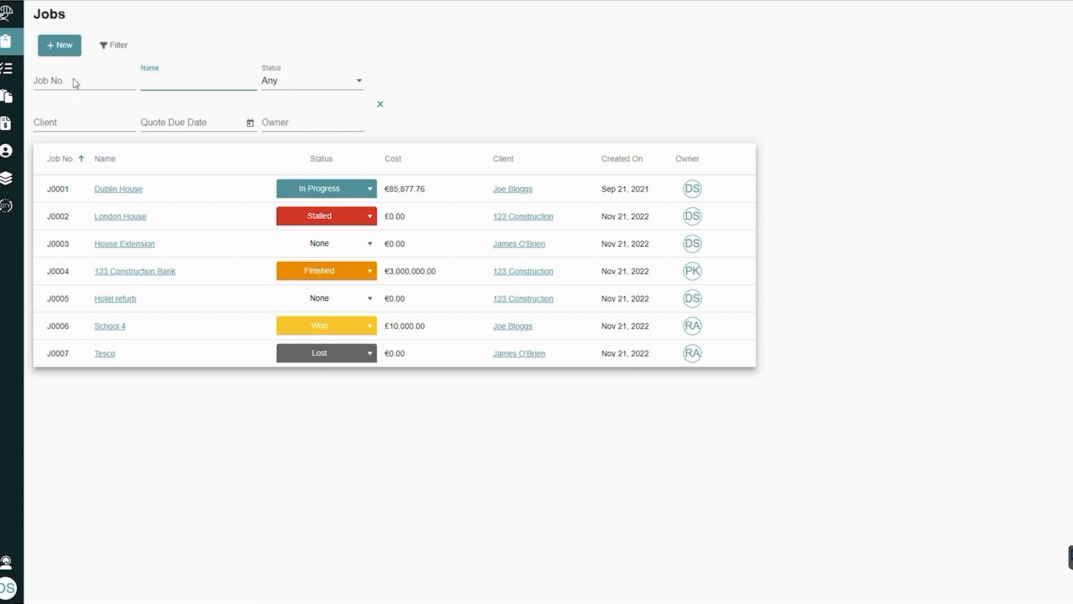
Filter the job list by the second listed owner and clear the filter
{"action": "left_click", "coordinate": [279, 121]}
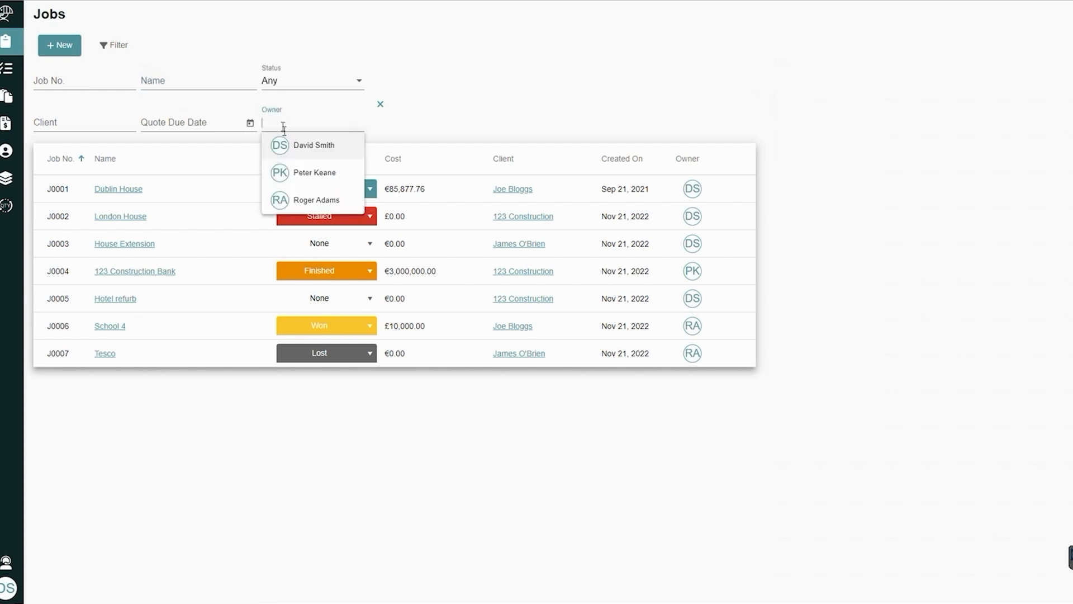
{"action": "left_click", "coordinate": [304, 169]}
{"action": "left_click", "coordinate": [312, 129]}
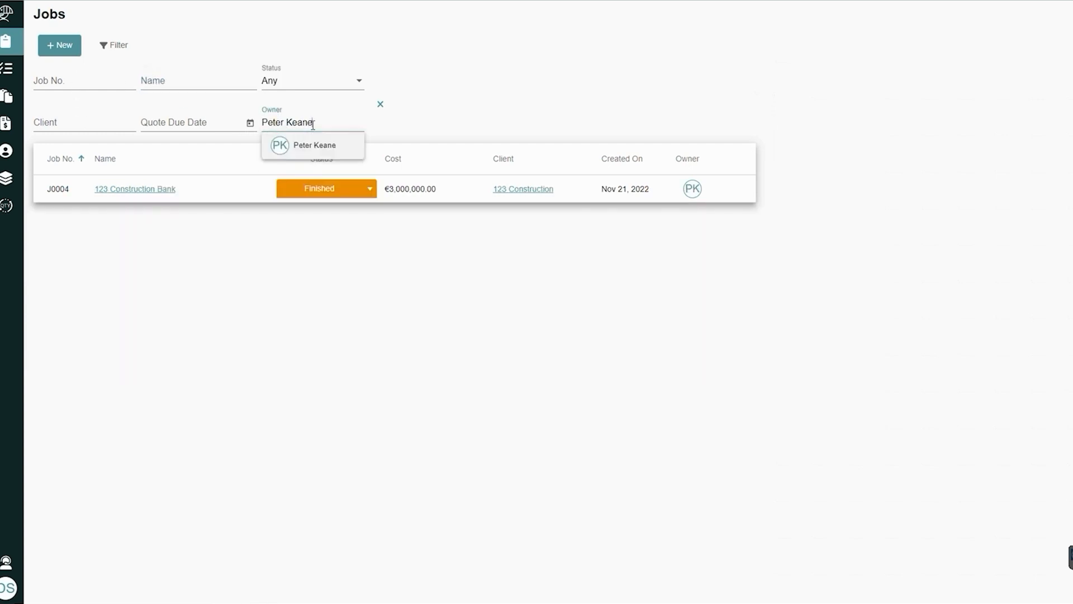
{"action": "left_click", "coordinate": [380, 104]}
Filter the job list by the third listed owner, clear it and leave the filter options closed
{"action": "left_click", "coordinate": [114, 46]}
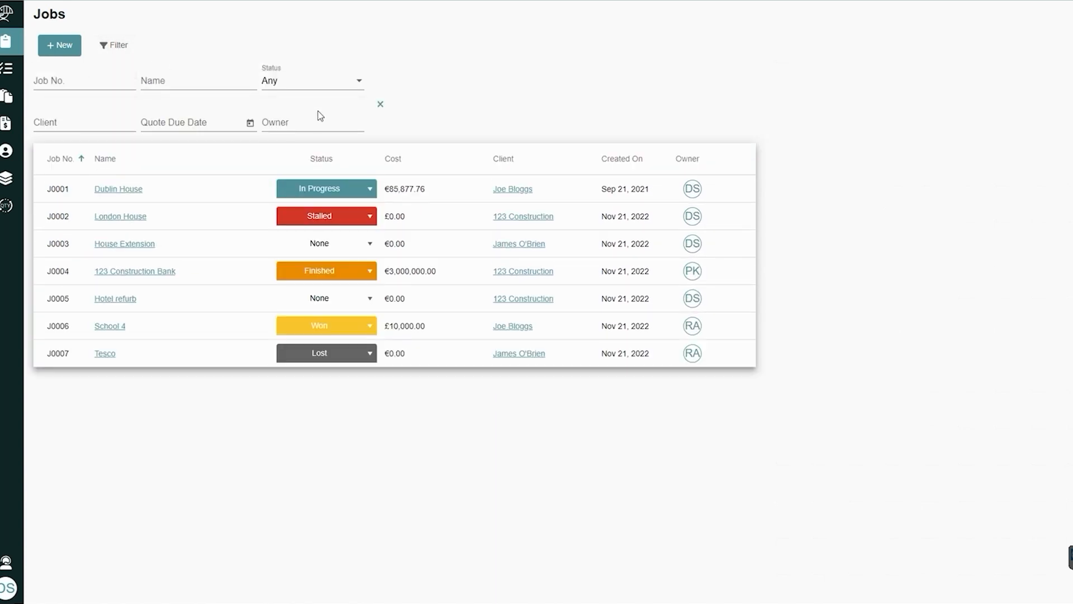
{"action": "left_click", "coordinate": [320, 120]}
{"action": "left_click", "coordinate": [314, 200]}
{"action": "left_click", "coordinate": [381, 104]}
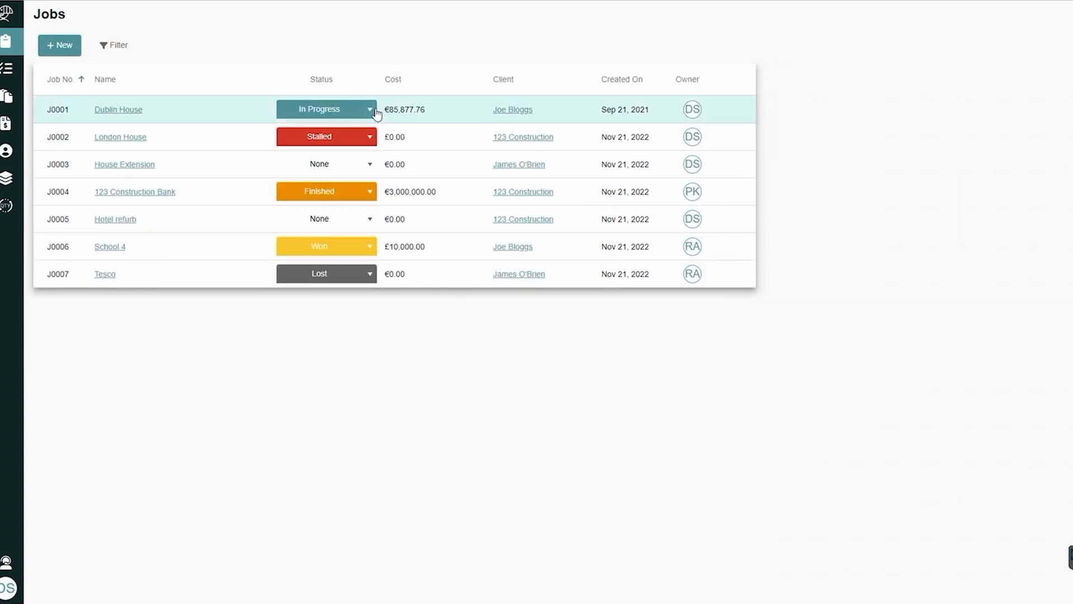
{"action": "left_click", "coordinate": [105, 50]}
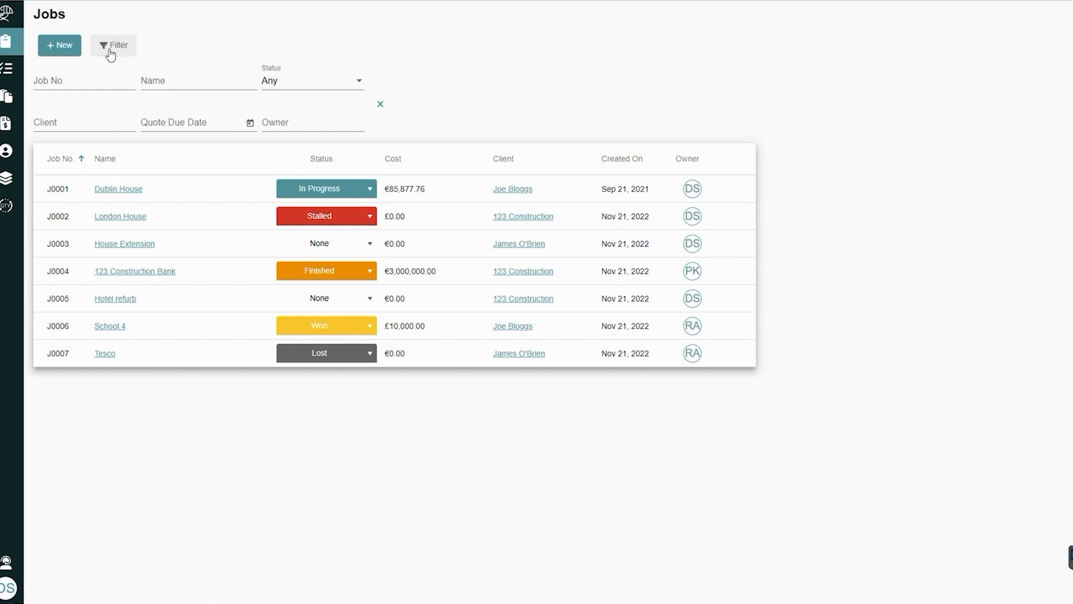
{"action": "left_click", "coordinate": [381, 104]}
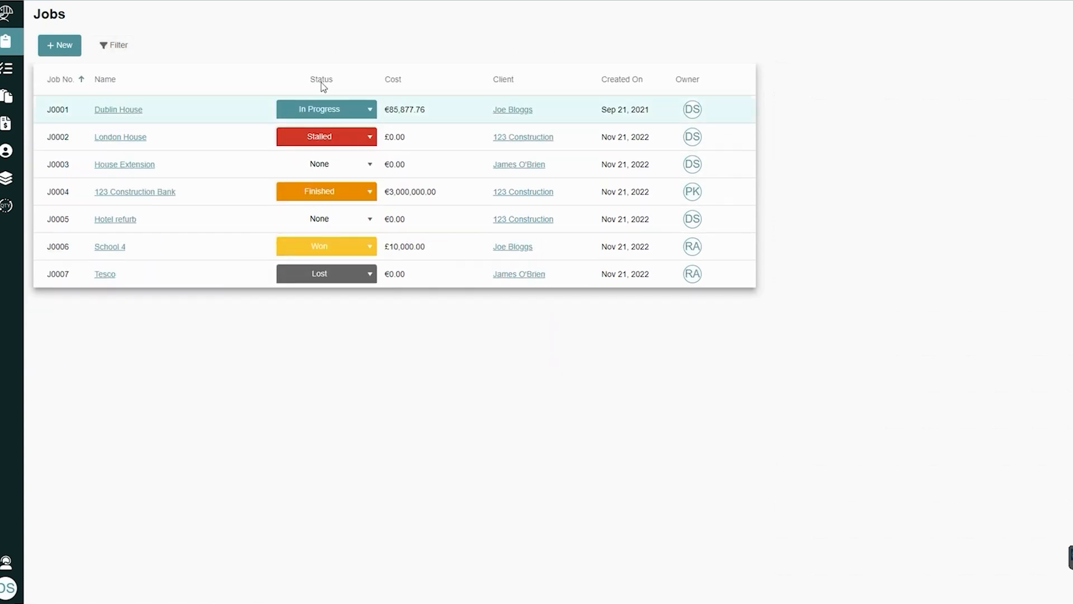
Start a new job, choose the existing house builder client and continue to the job details
{"action": "left_click", "coordinate": [78, 49]}
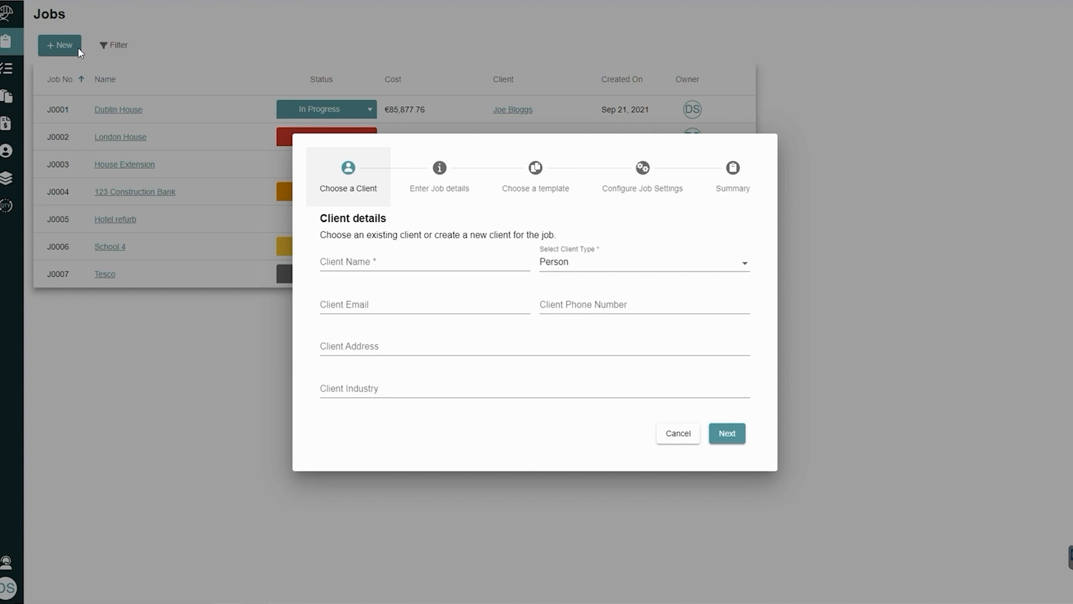
{"action": "left_click", "coordinate": [401, 265]}
{"action": "left_click", "coordinate": [405, 312]}
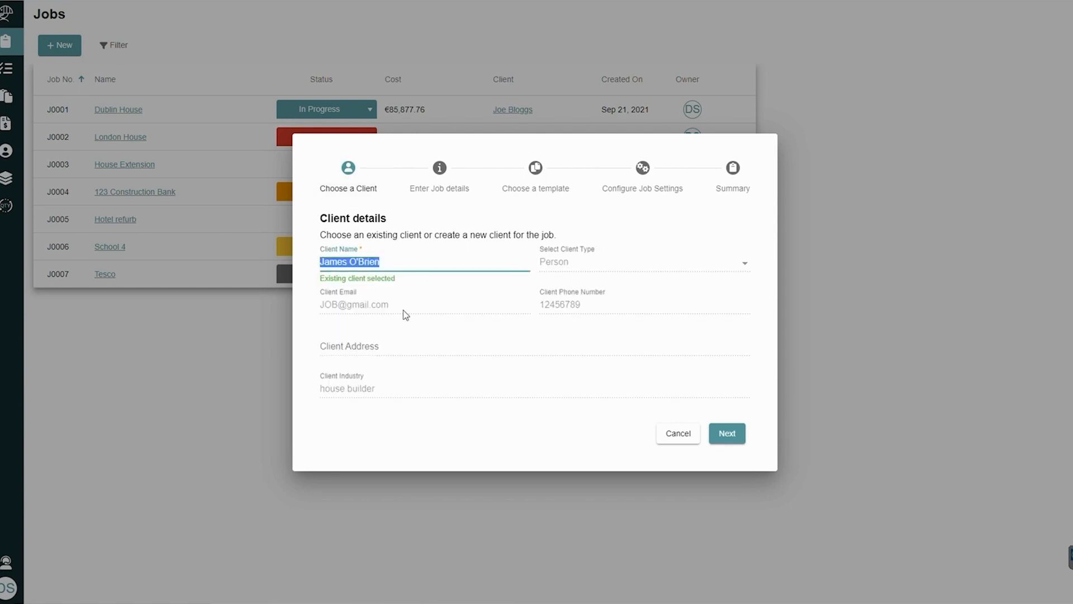
{"action": "left_click", "coordinate": [726, 434]}
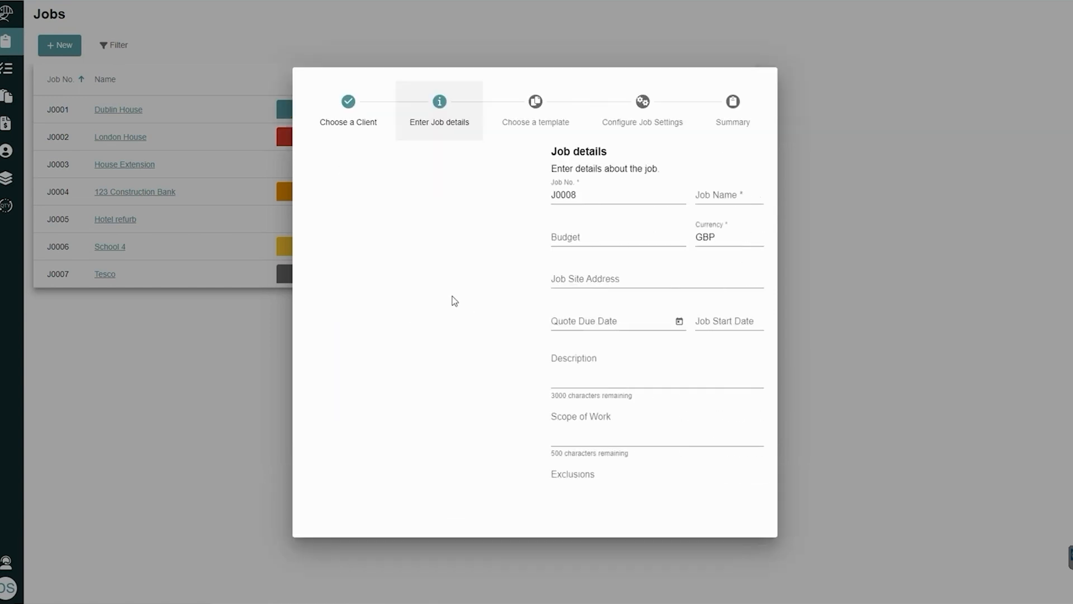
Name the job Training job, give it a budget of 3000000 and continue to the template choice
{"action": "left_click", "coordinate": [505, 188]}
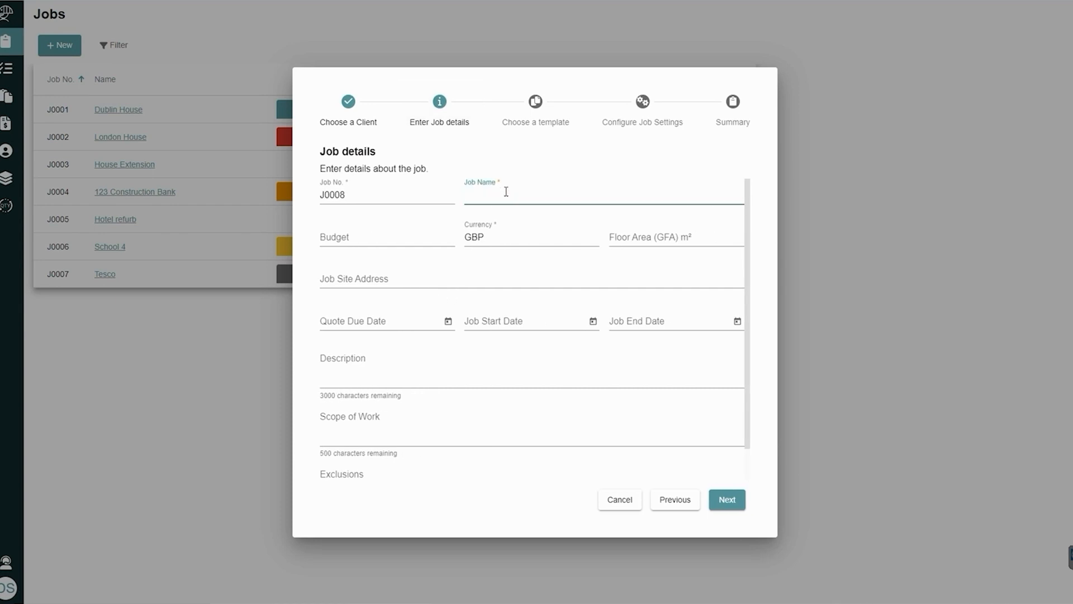
{"action": "type", "text": "Training job"}
{"action": "left_click", "coordinate": [413, 241]}
{"action": "type", "text": "3000000"}
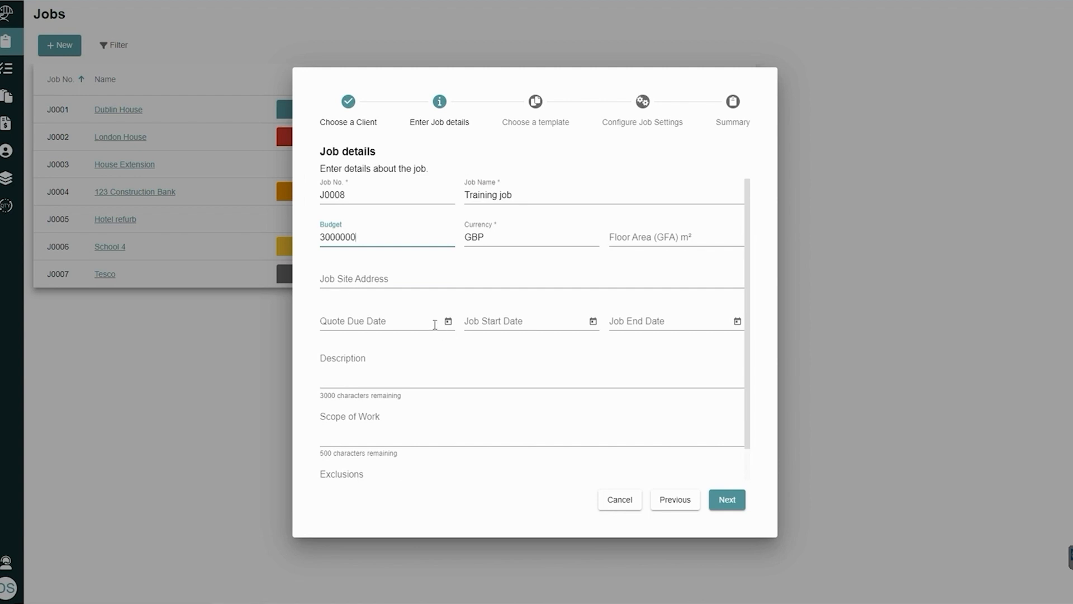
{"action": "left_click", "coordinate": [417, 283]}
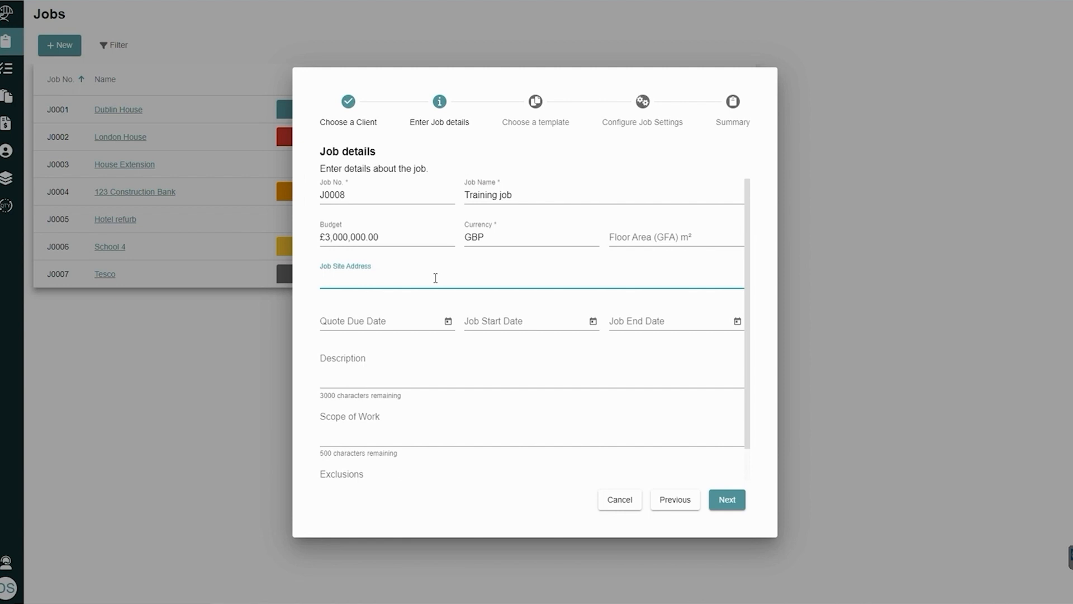
{"action": "left_click", "coordinate": [622, 236]}
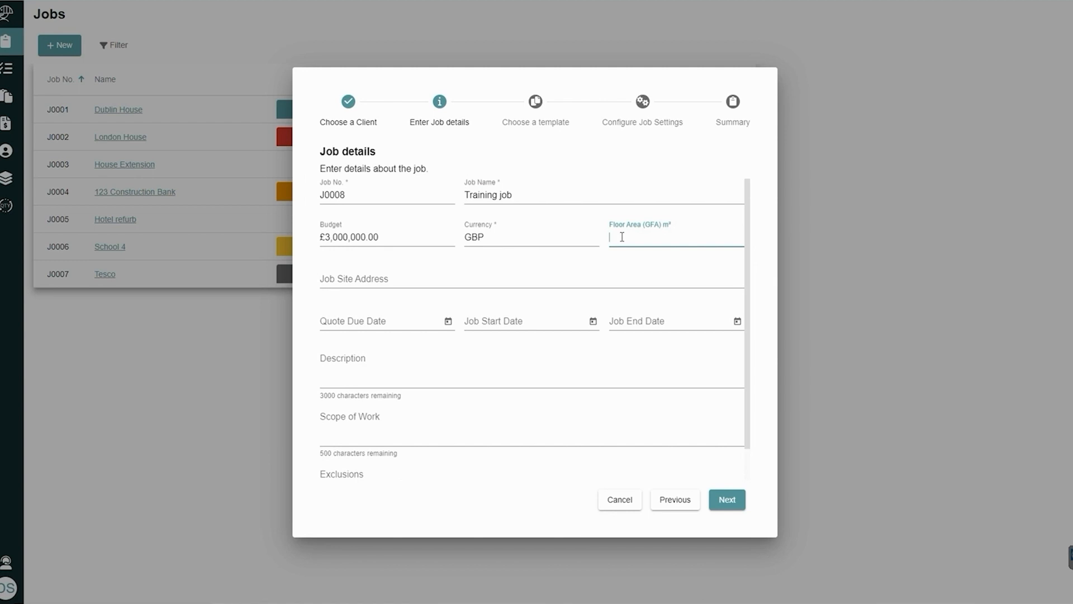
{"action": "left_click", "coordinate": [721, 499]}
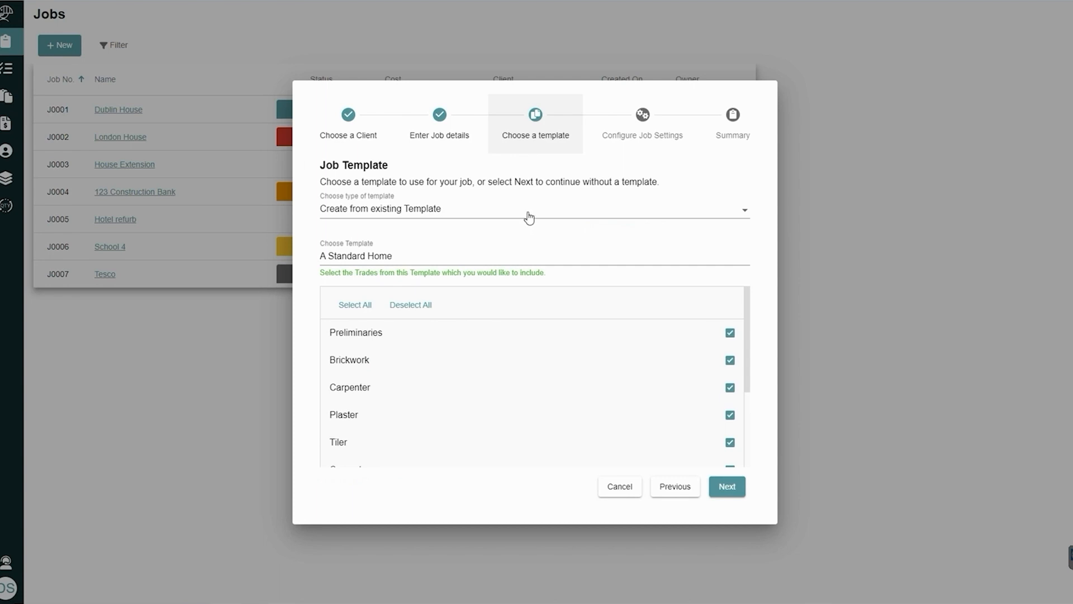
Try the Create blank Job option, but settle on Create from existing Template with the template A Standard Home
{"action": "left_click", "coordinate": [527, 216]}
{"action": "left_click", "coordinate": [436, 218]}
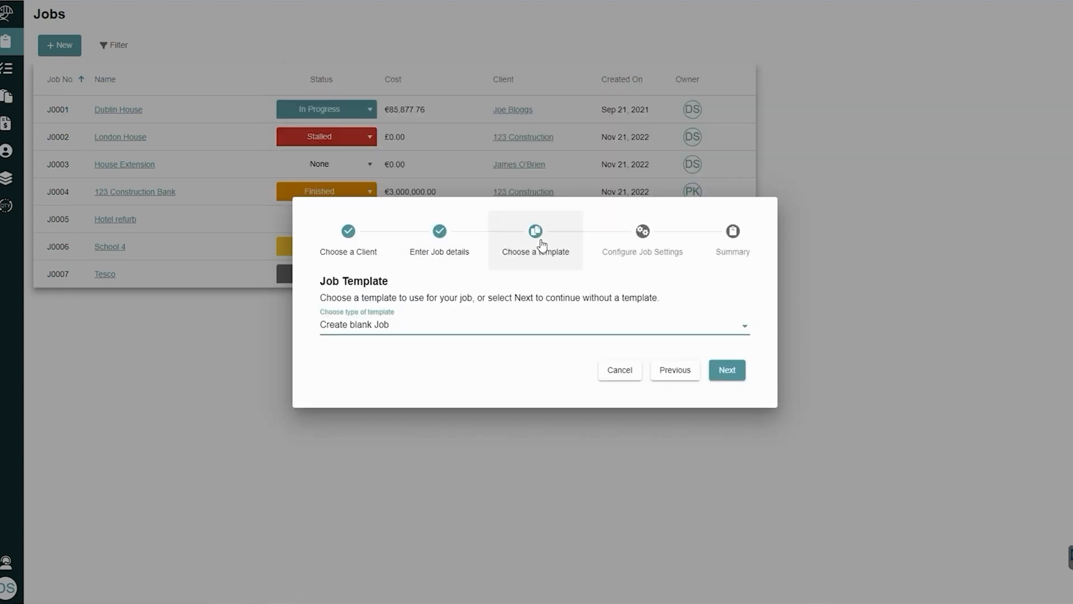
{"action": "left_click", "coordinate": [465, 337]}
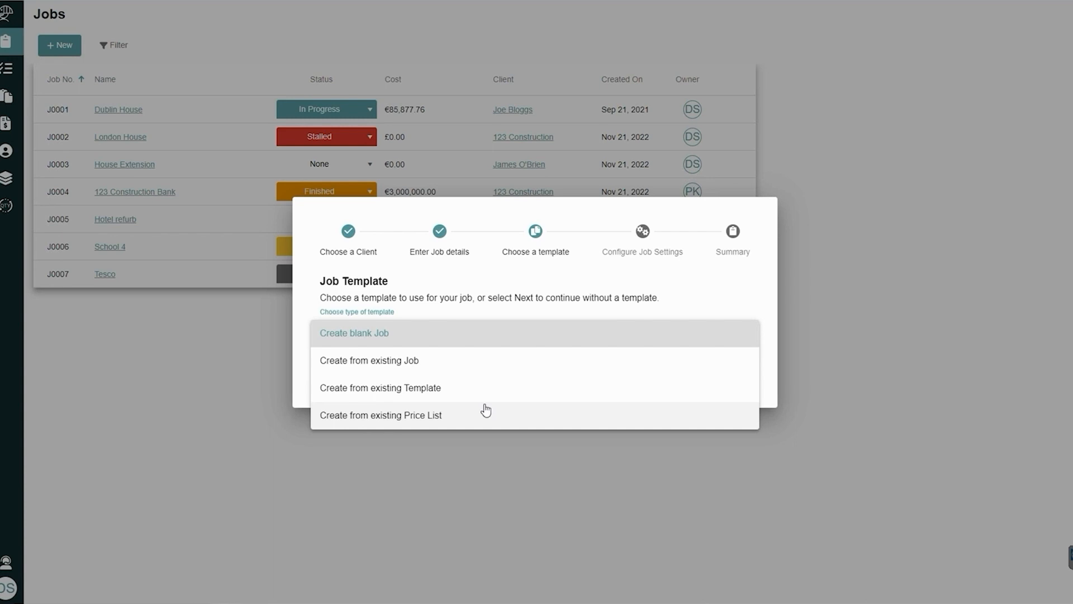
{"action": "left_click", "coordinate": [458, 391]}
{"action": "left_click", "coordinate": [434, 349]}
{"action": "left_click", "coordinate": [424, 373]}
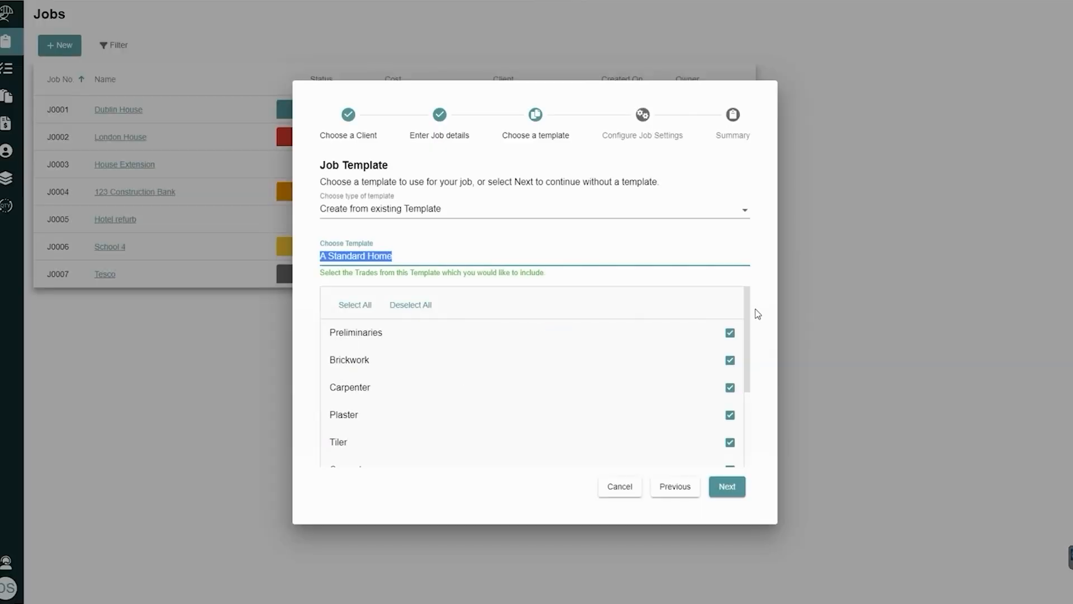
Review the template's trades, keep all of them included and continue to the job settings
{"action": "mouse_move", "coordinate": [748, 306]}
{"action": "left_mouse_down"}
{"action": "mouse_move", "coordinate": [750, 383]}
{"action": "mouse_move", "coordinate": [751, 297]}
{"action": "left_mouse_up"}
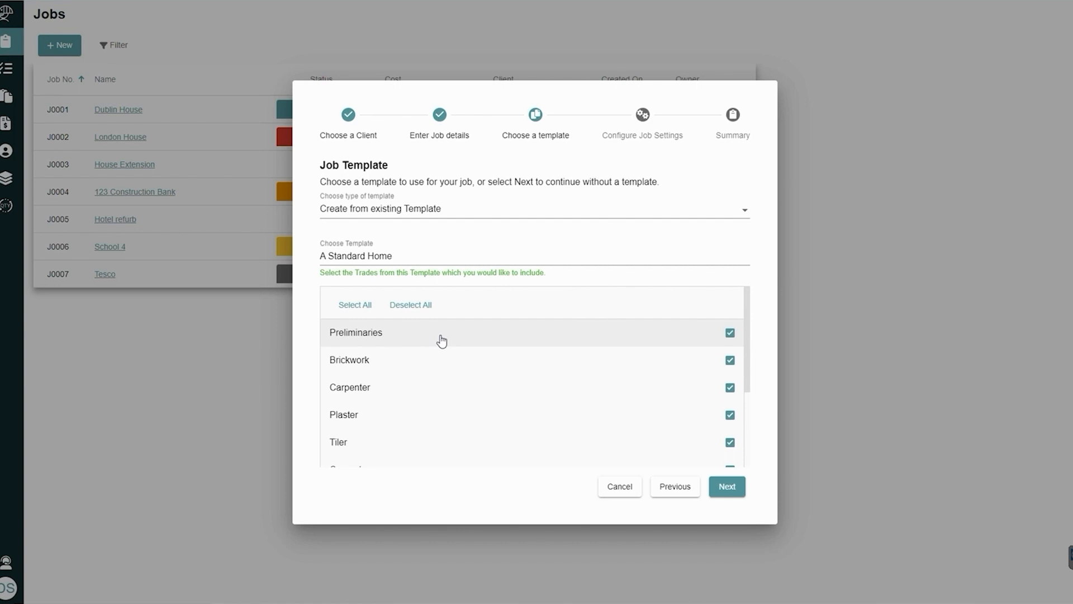
{"action": "scroll", "coordinate": [748, 387], "scroll_direction": "down", "scroll_amount": 2}
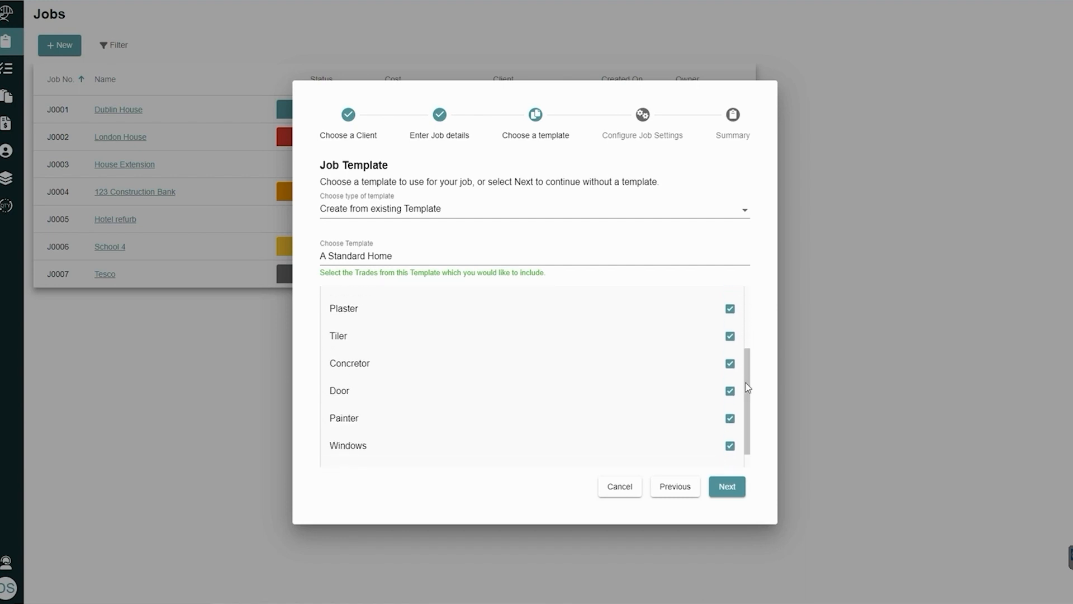
{"action": "scroll", "coordinate": [748, 387], "scroll_direction": "down", "scroll_amount": 1}
{"action": "scroll", "coordinate": [750, 379], "scroll_direction": "up", "scroll_amount": 4}
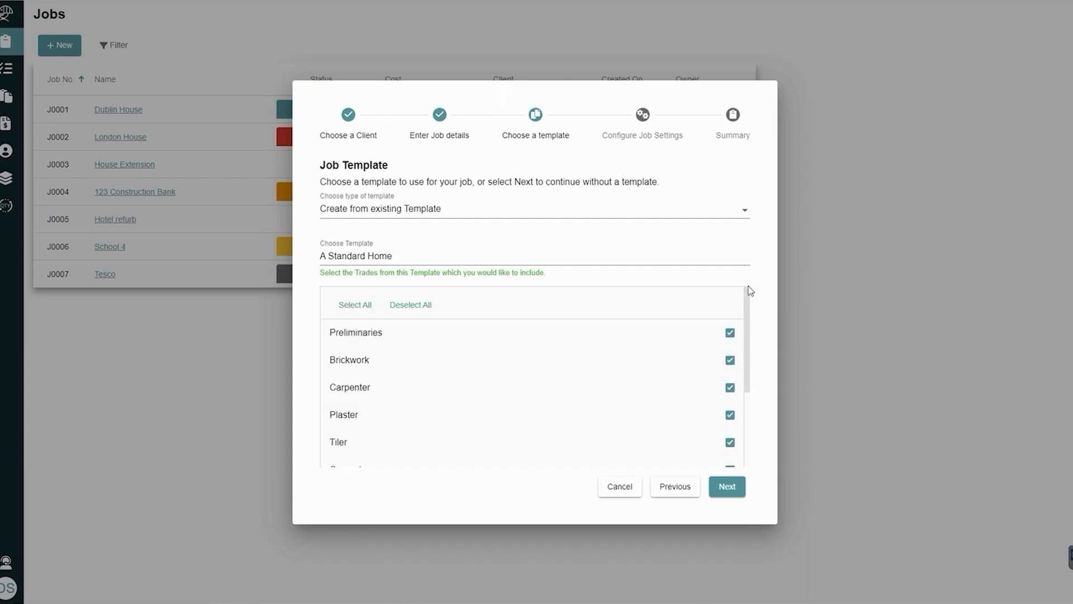
{"action": "left_click", "coordinate": [729, 487]}
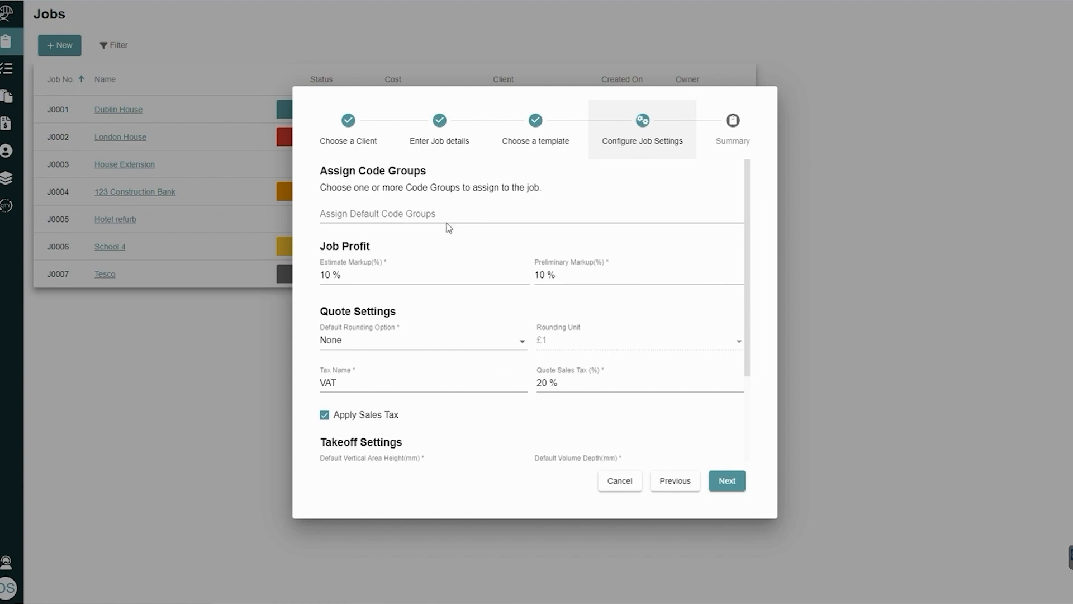
Set the preliminary markup to 0% and review the quote and takeoff settings
{"action": "left_click", "coordinate": [560, 277]}
{"action": "key", "text": "BackSpace"}
{"action": "key", "text": "BackSpace"}
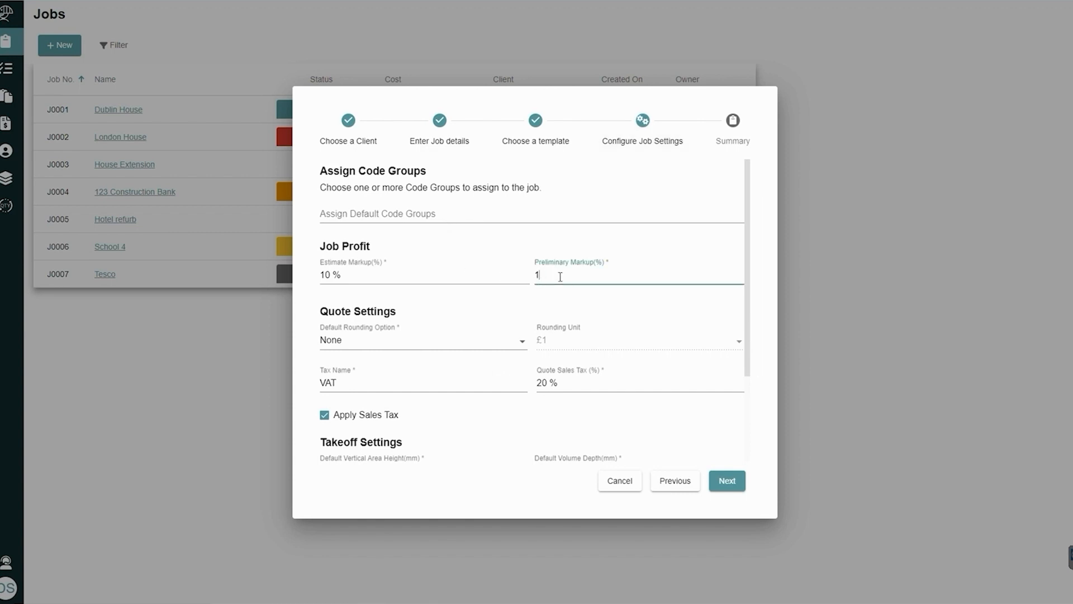
{"action": "type", "text": "0"}
{"action": "scroll", "coordinate": [583, 394], "scroll_direction": "down", "scroll_amount": 2}
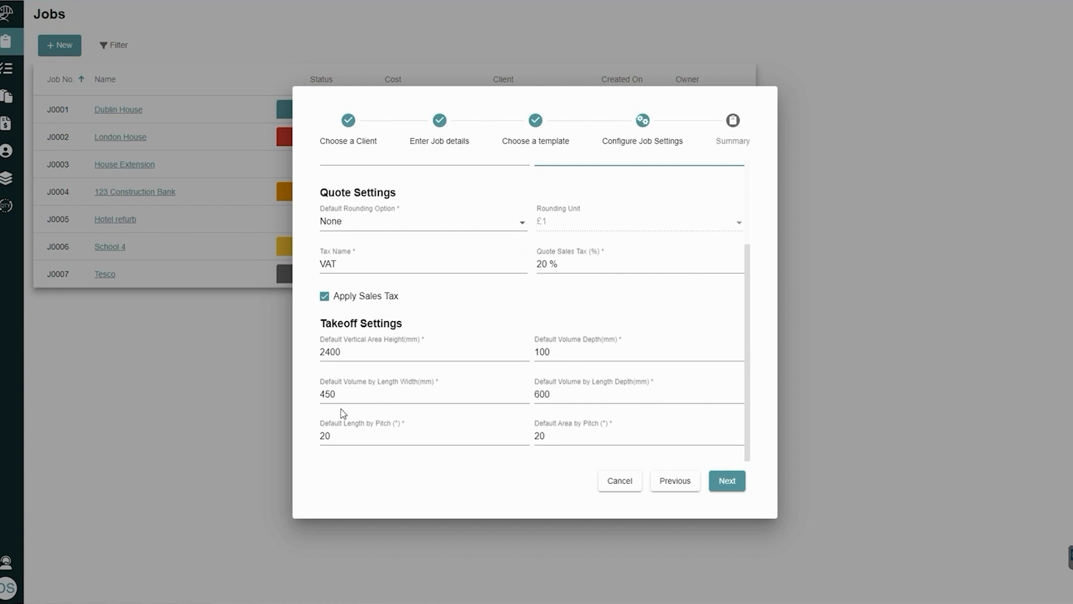
Continue to the job details summary and create the job
{"action": "left_click", "coordinate": [715, 483]}
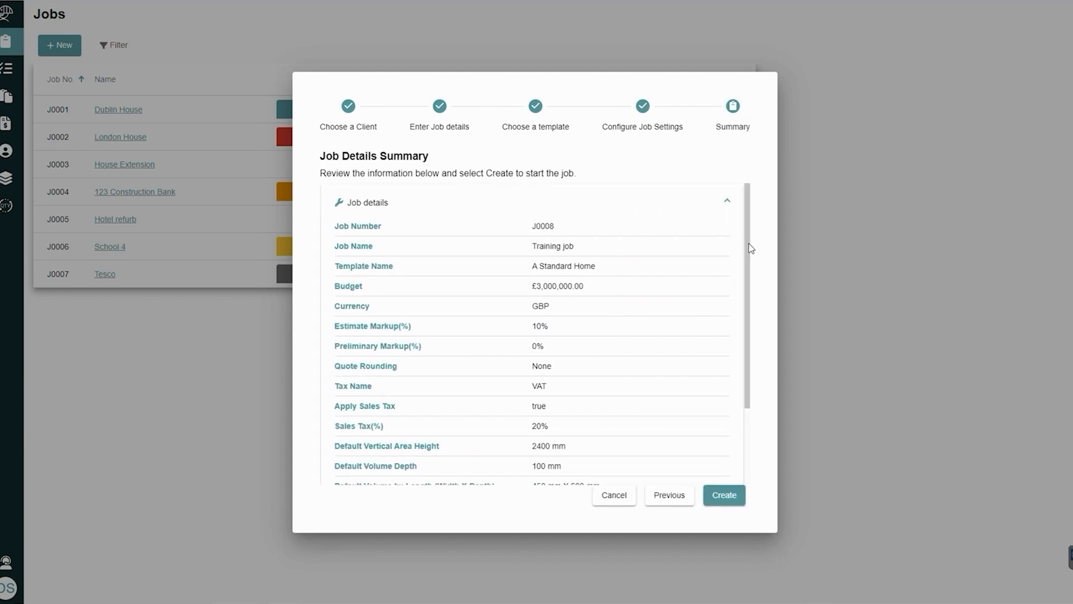
{"action": "mouse_move", "coordinate": [752, 246]}
{"action": "left_mouse_down"}
{"action": "mouse_move", "coordinate": [750, 323]}
{"action": "mouse_move", "coordinate": [741, 238]}
{"action": "left_mouse_up"}
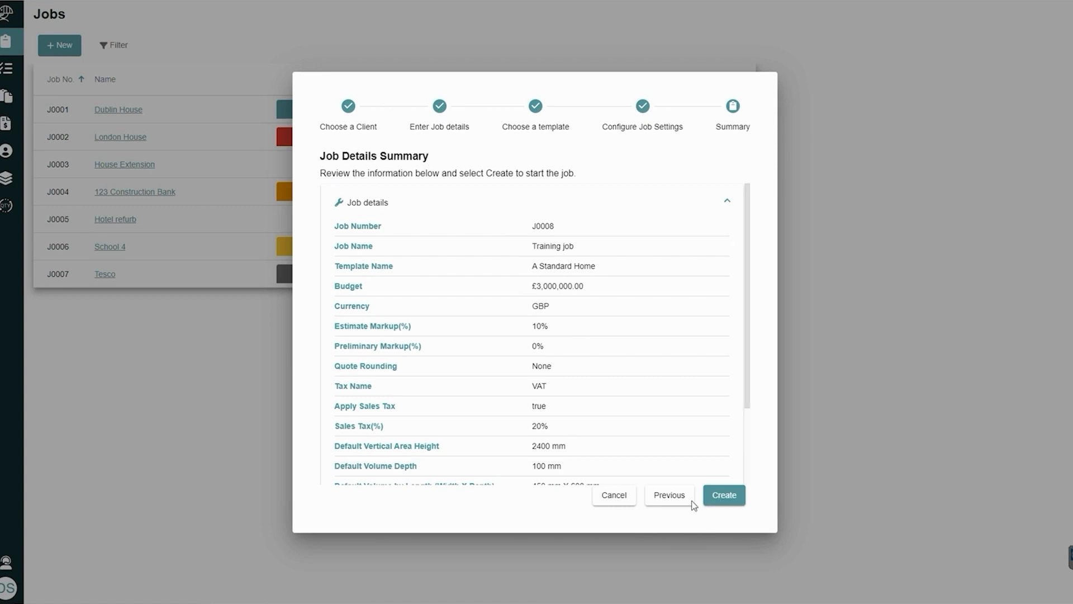
{"action": "left_click", "coordinate": [724, 496]}
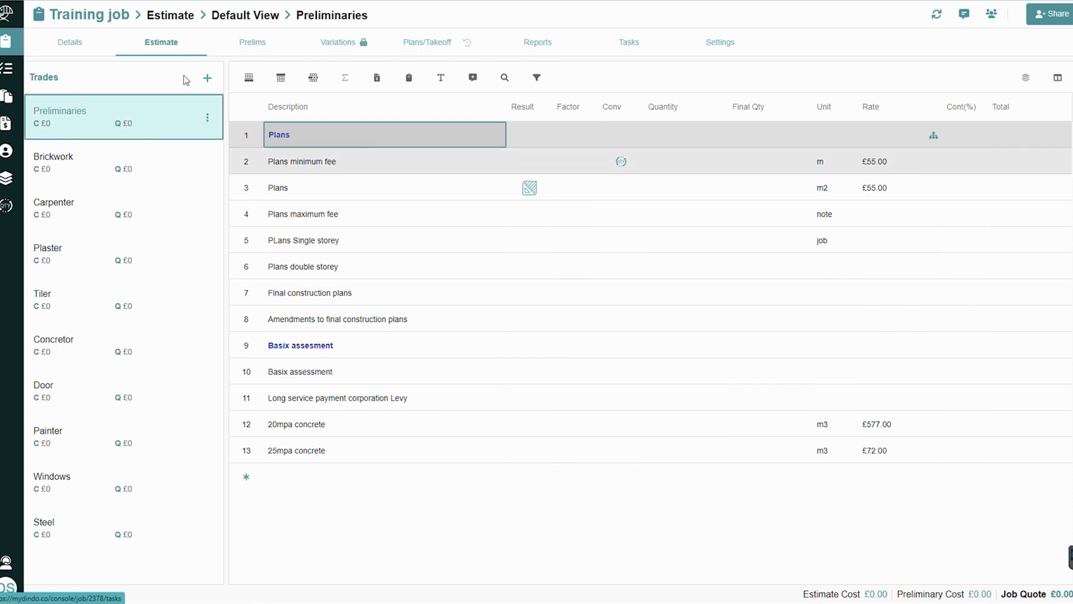
Open the new job's details and update its budget to 4000000
{"action": "left_click", "coordinate": [70, 42]}
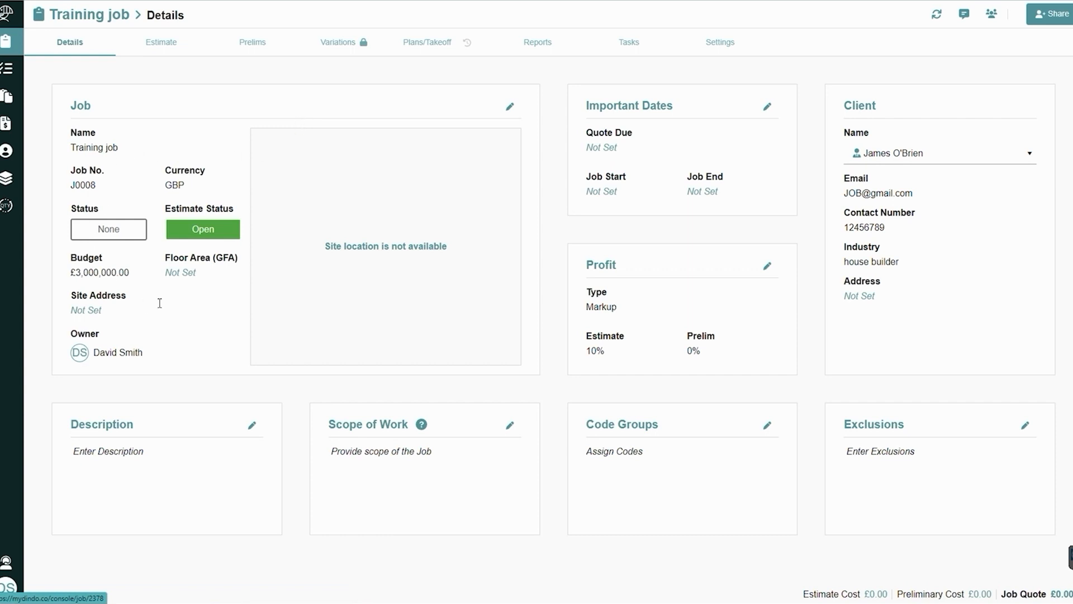
{"action": "left_click", "coordinate": [510, 107]}
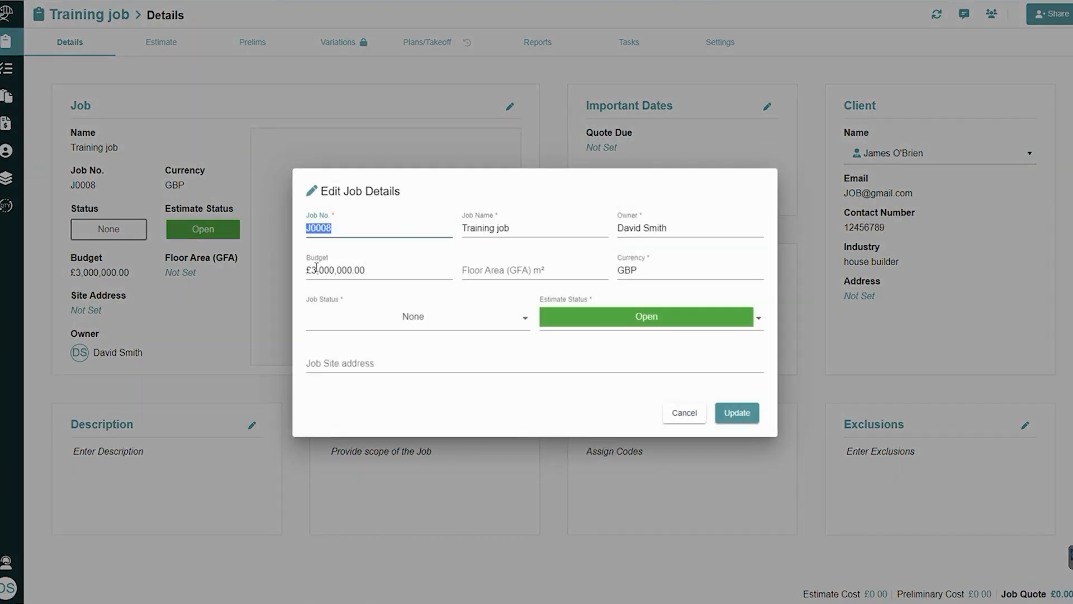
{"action": "left_click", "coordinate": [336, 268]}
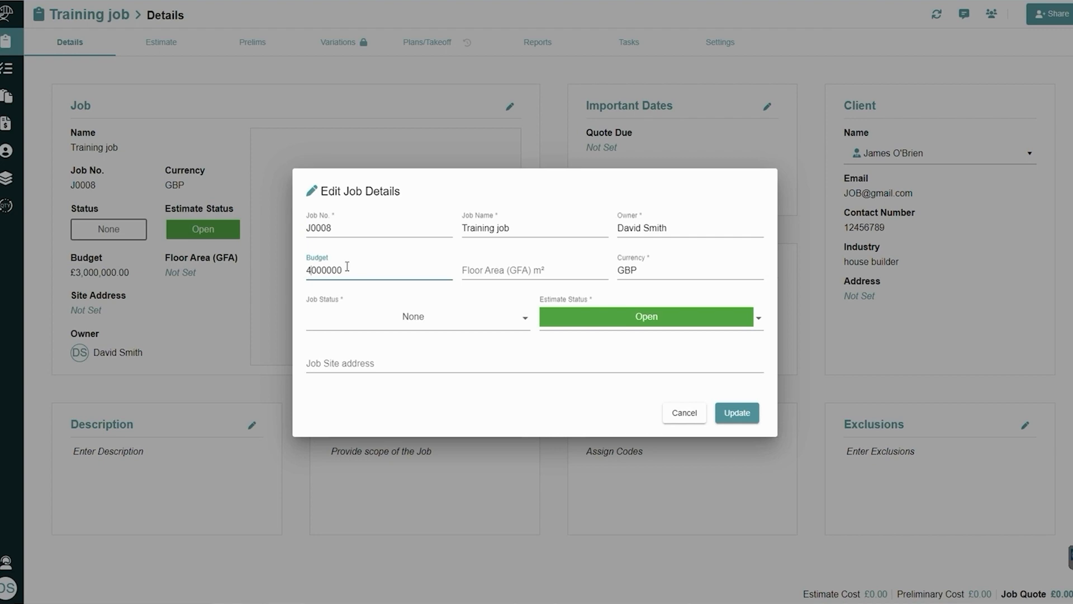
{"action": "left_click", "coordinate": [735, 413]}
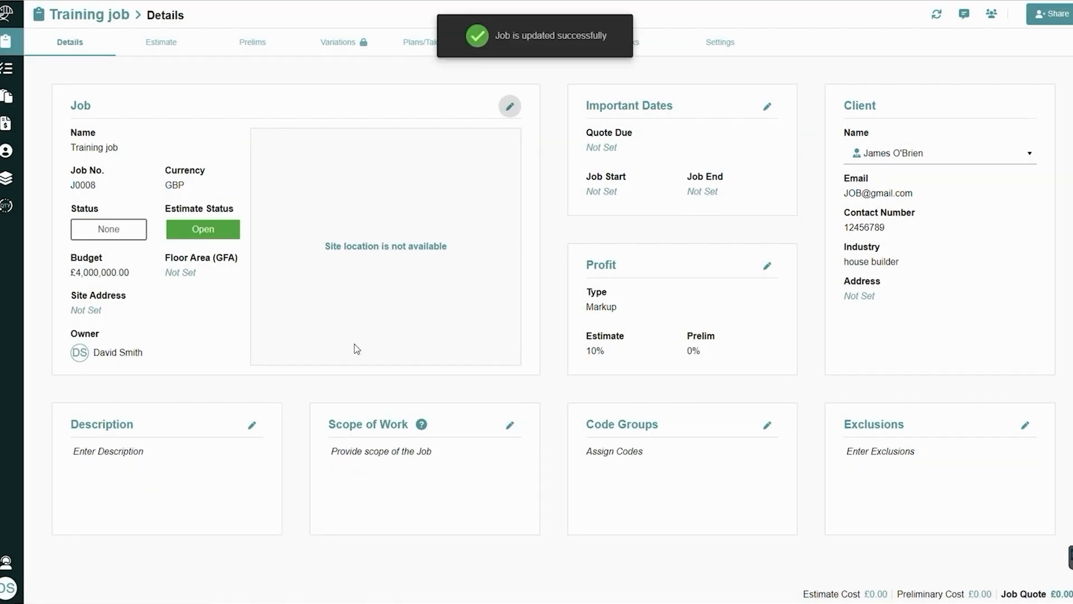
Set the job start date to Nov 30, 2022 and save the job dates
{"action": "left_click", "coordinate": [768, 107]}
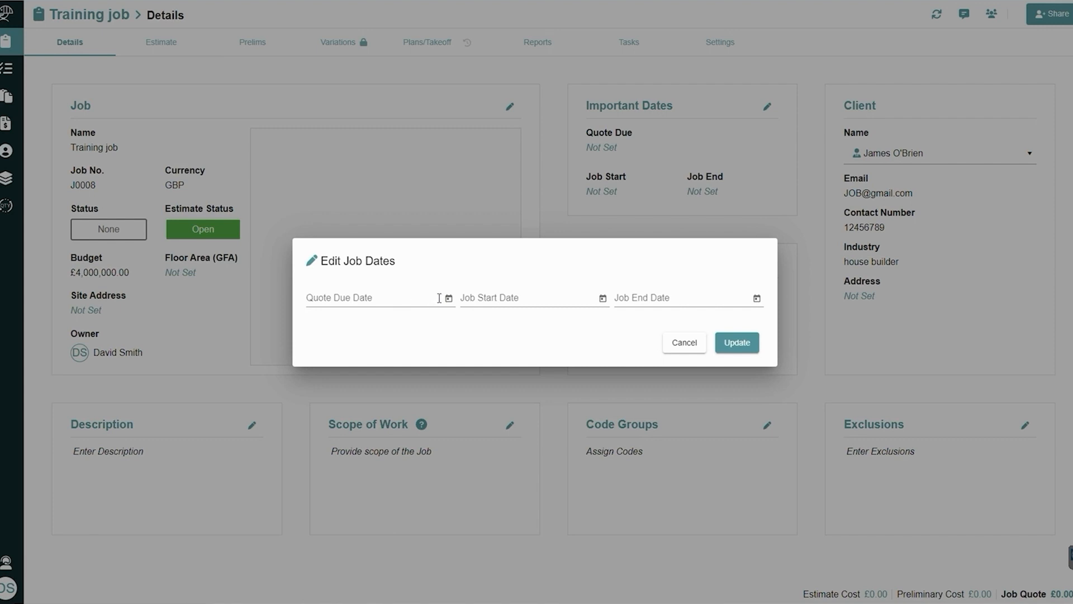
{"action": "left_click", "coordinate": [502, 300]}
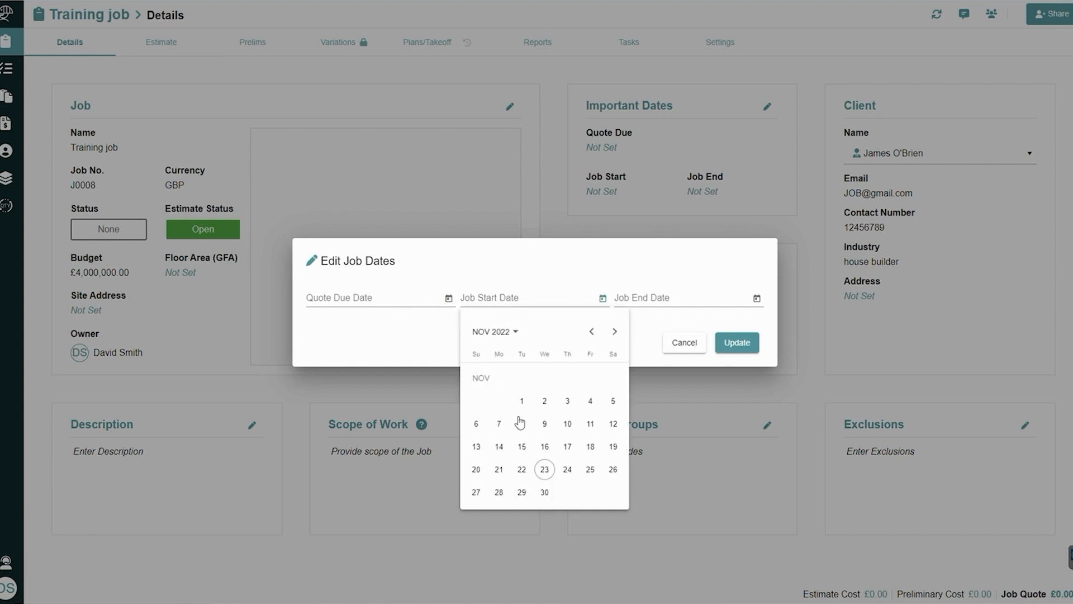
{"action": "left_click", "coordinate": [544, 492]}
{"action": "left_click", "coordinate": [743, 344]}
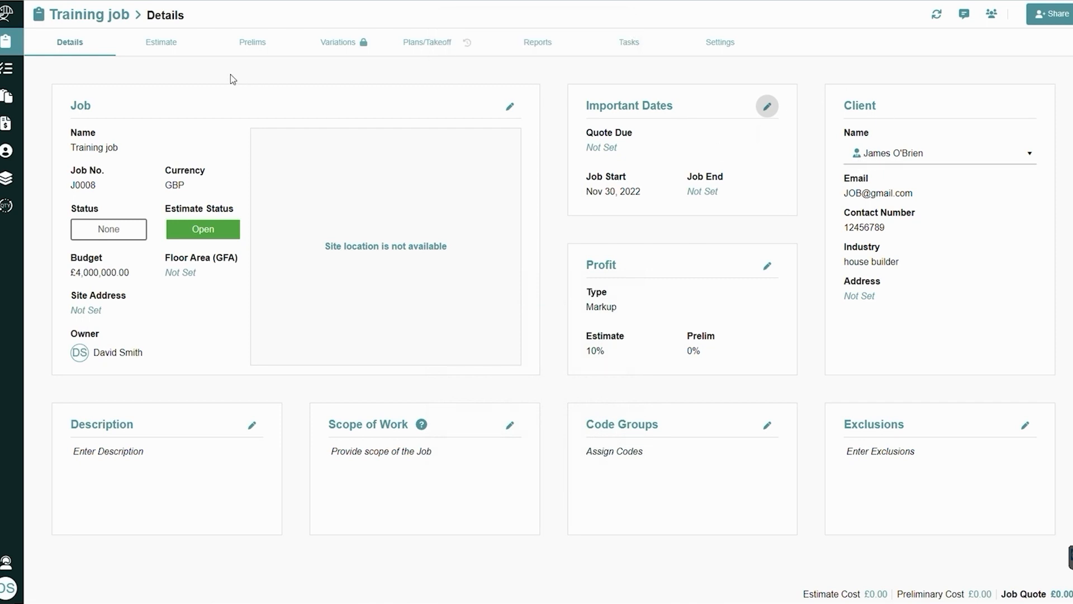
View the job's estimate sheet and look through the items on its preliminary sheet
{"action": "left_click", "coordinate": [178, 41]}
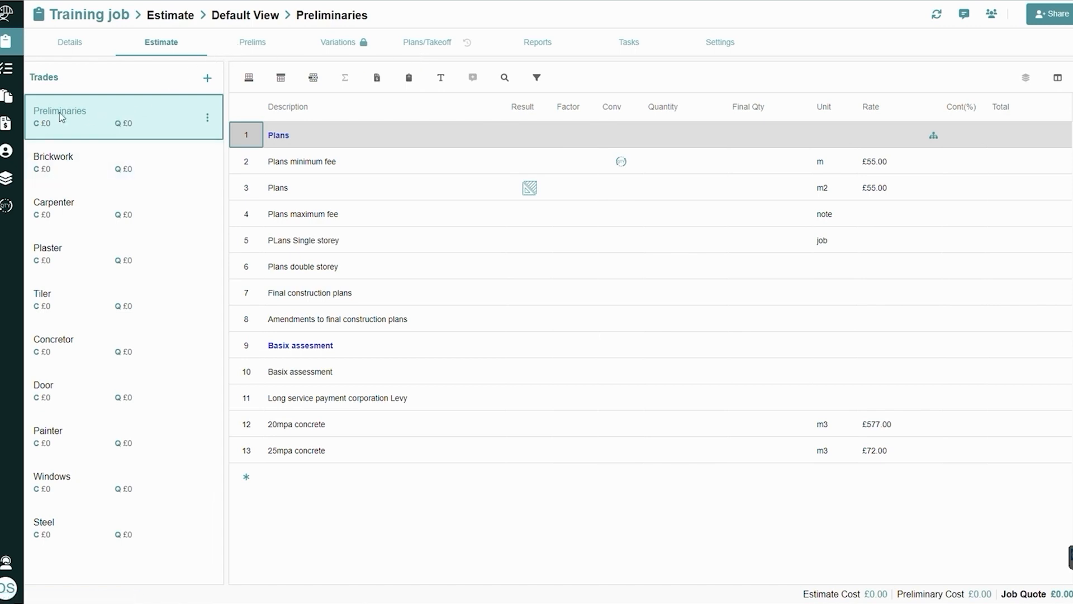
{"action": "left_click", "coordinate": [251, 44]}
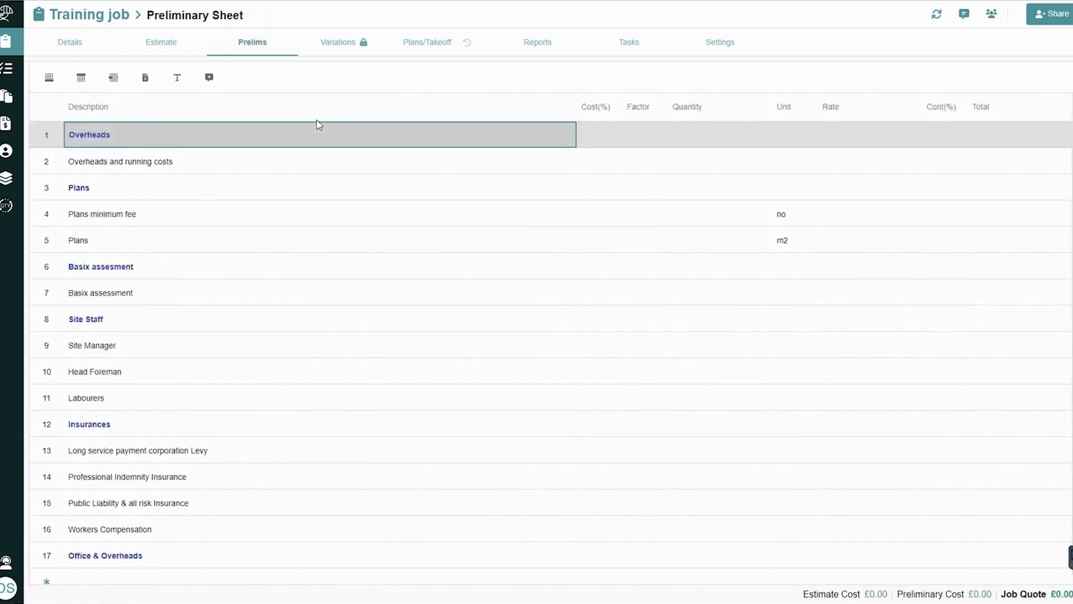
{"action": "scroll", "coordinate": [452, 323], "scroll_direction": "down", "scroll_amount": 1}
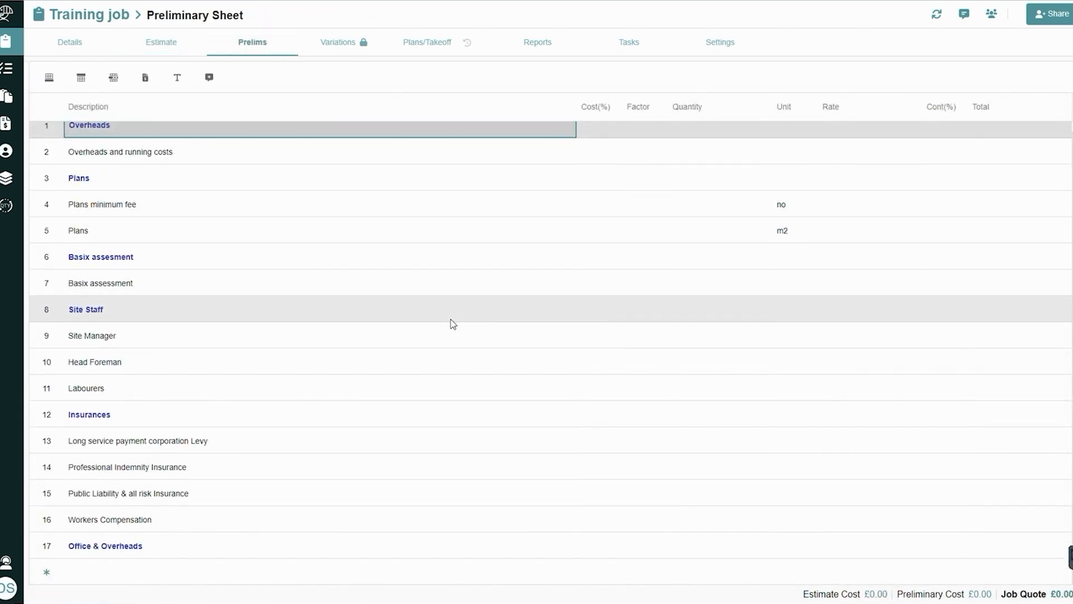
{"action": "scroll", "coordinate": [453, 326], "scroll_direction": "up", "scroll_amount": 1}
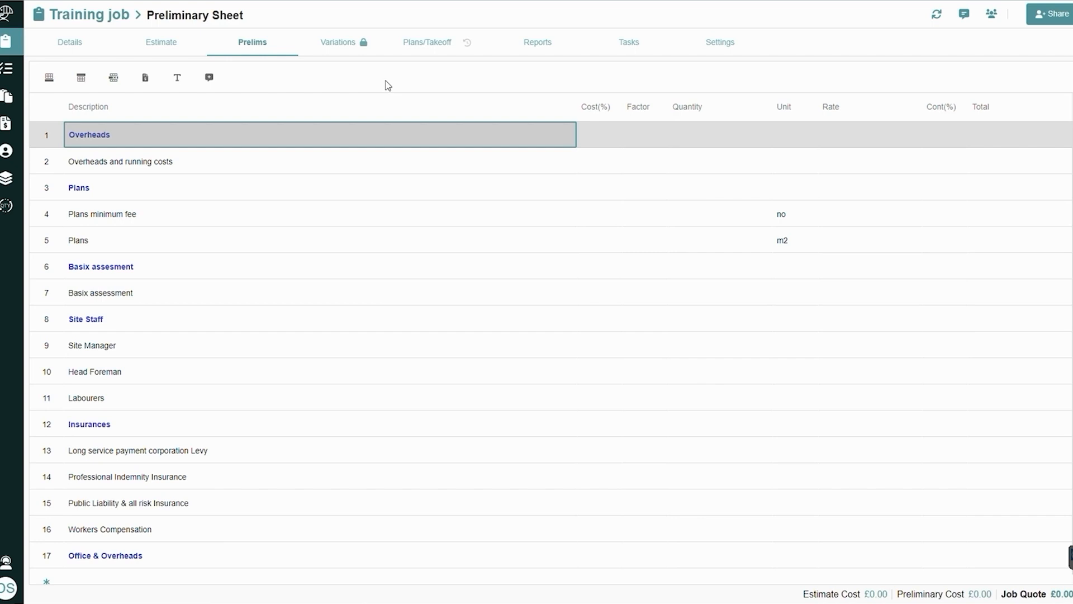
View the job's Plans/Takeoff page with its PDF upload area and return to the estimate
{"action": "left_click", "coordinate": [417, 49]}
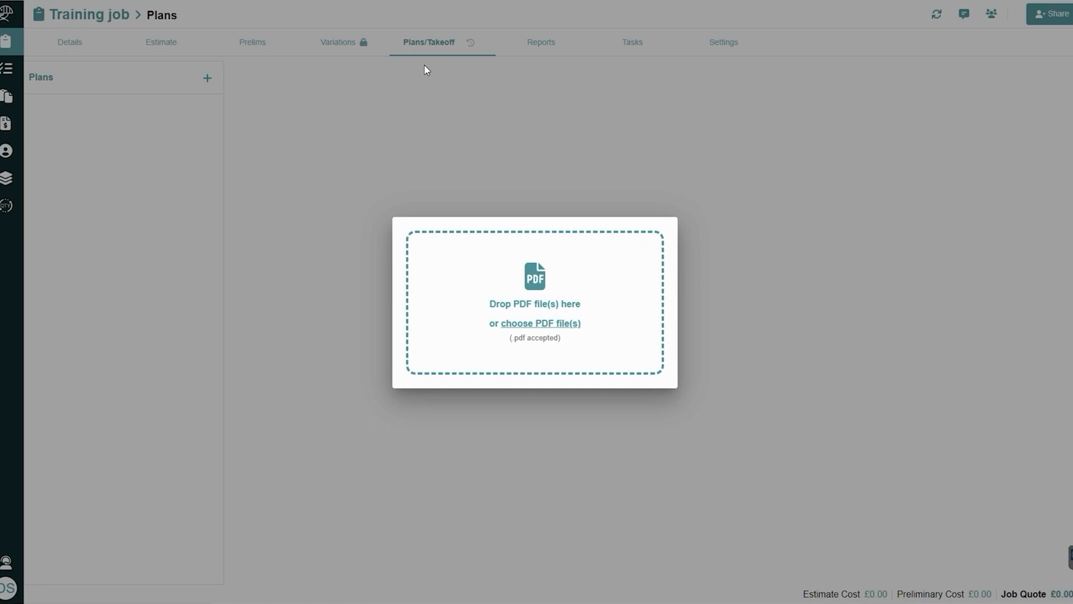
{"action": "left_click", "coordinate": [168, 46]}
{"action": "left_click", "coordinate": [168, 46]}
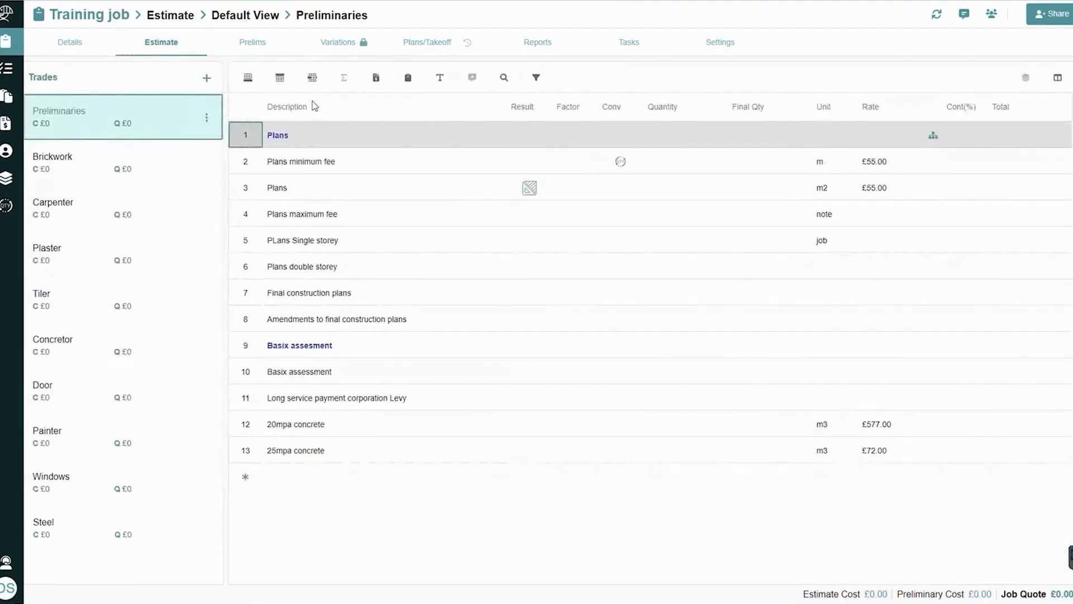
Open Plans/Takeoff in a separate window, place it over the estimate for side-by-side viewing and close it
{"action": "right_click", "coordinate": [429, 44]}
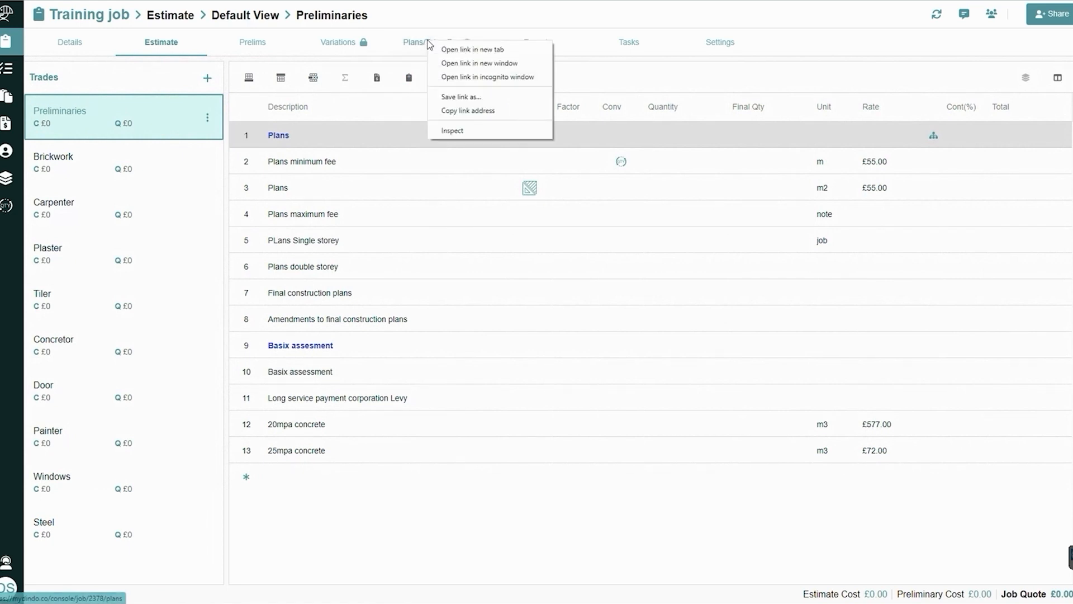
{"action": "left_click", "coordinate": [484, 63]}
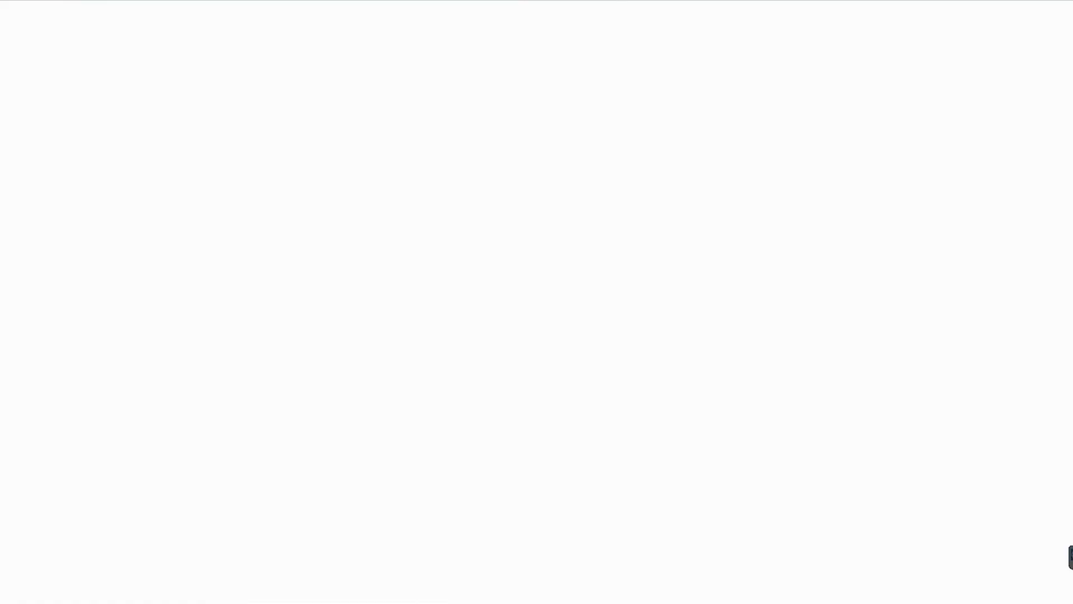
{"action": "left_click_drag", "start_coordinate": [451, 17], "coordinate": [622, 91]}
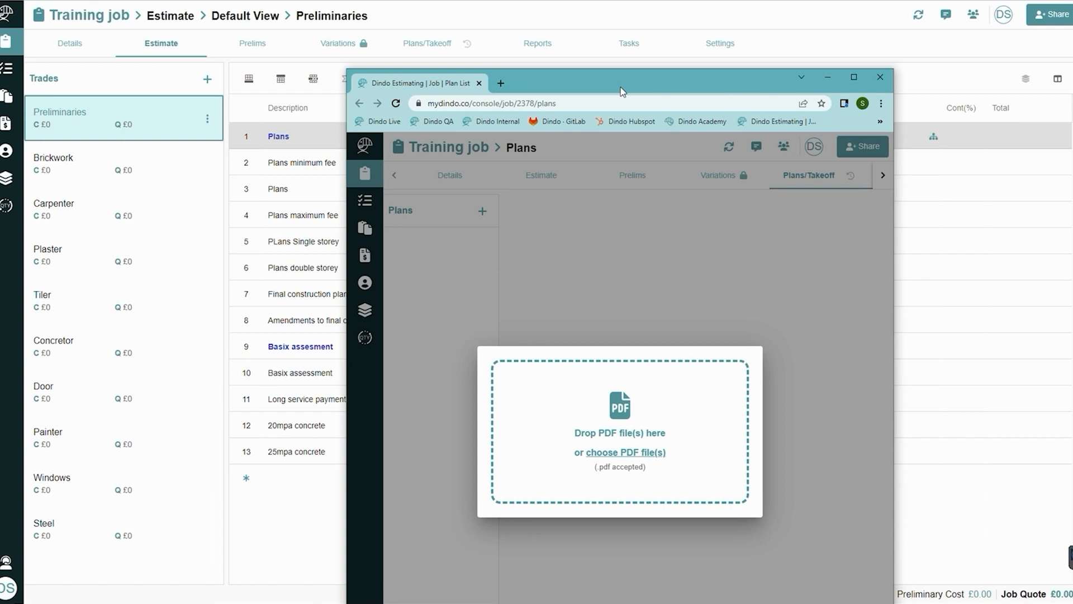
{"action": "left_click_drag", "start_coordinate": [622, 91], "coordinate": [659, 52]}
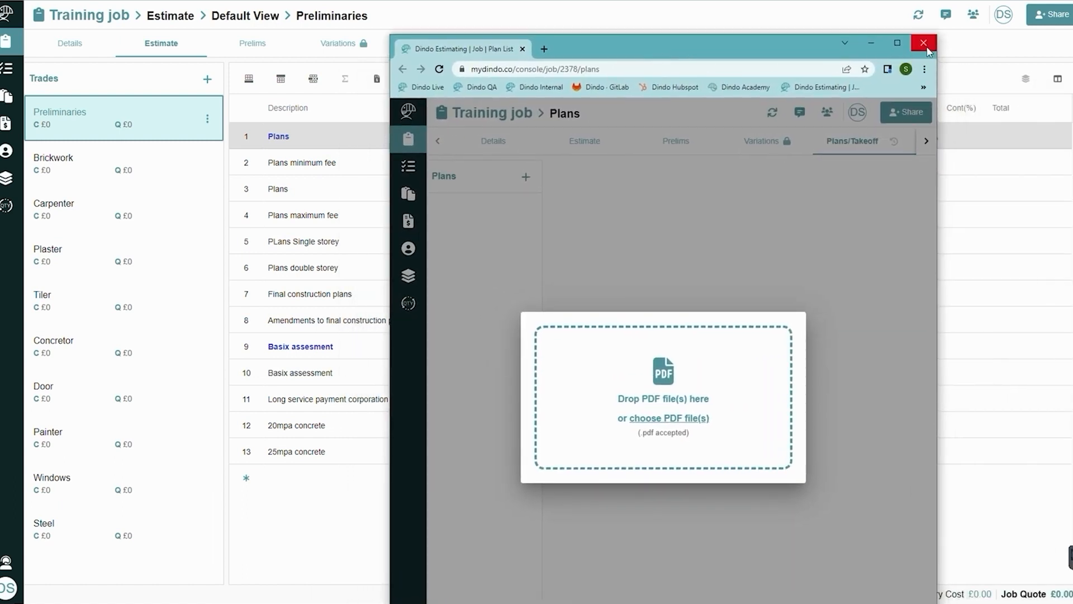
{"action": "left_click", "coordinate": [928, 50]}
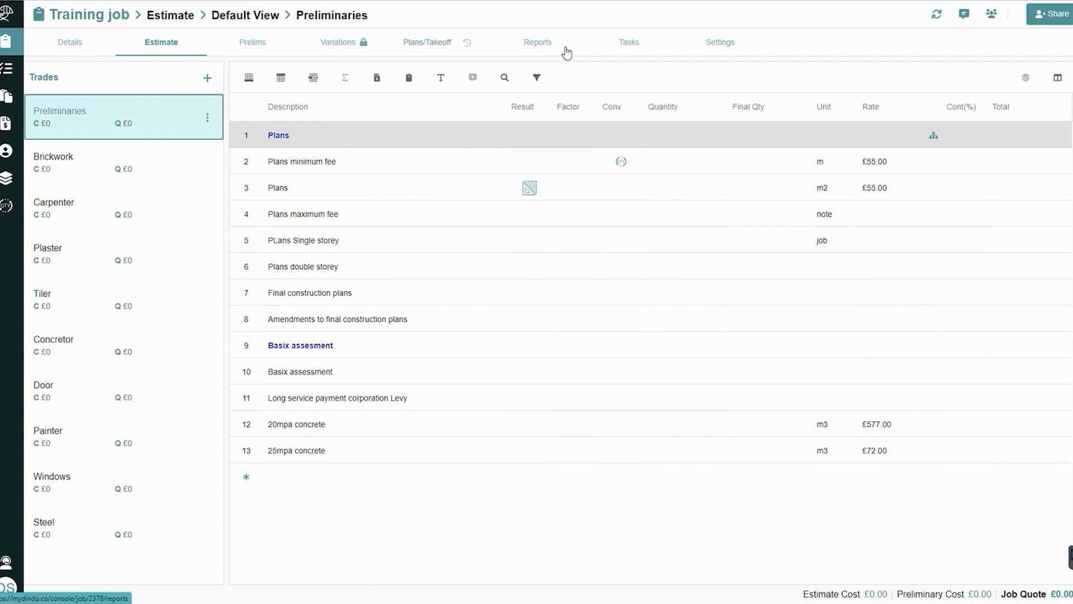
View the job's Tasks page and its Settings page, and hide the job comments panel
{"action": "left_click", "coordinate": [626, 44]}
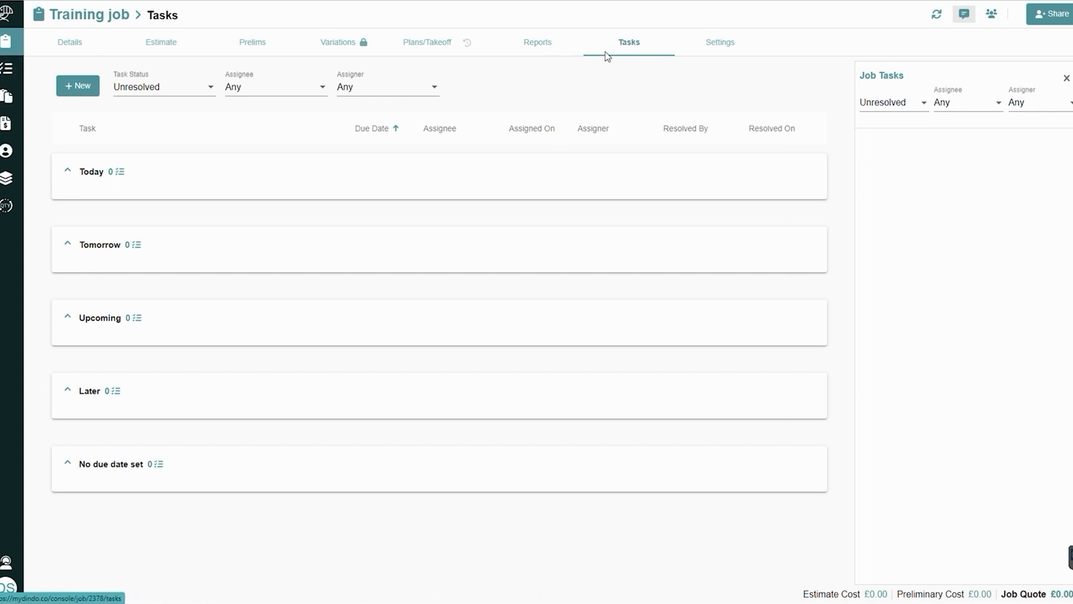
{"action": "left_click", "coordinate": [719, 41]}
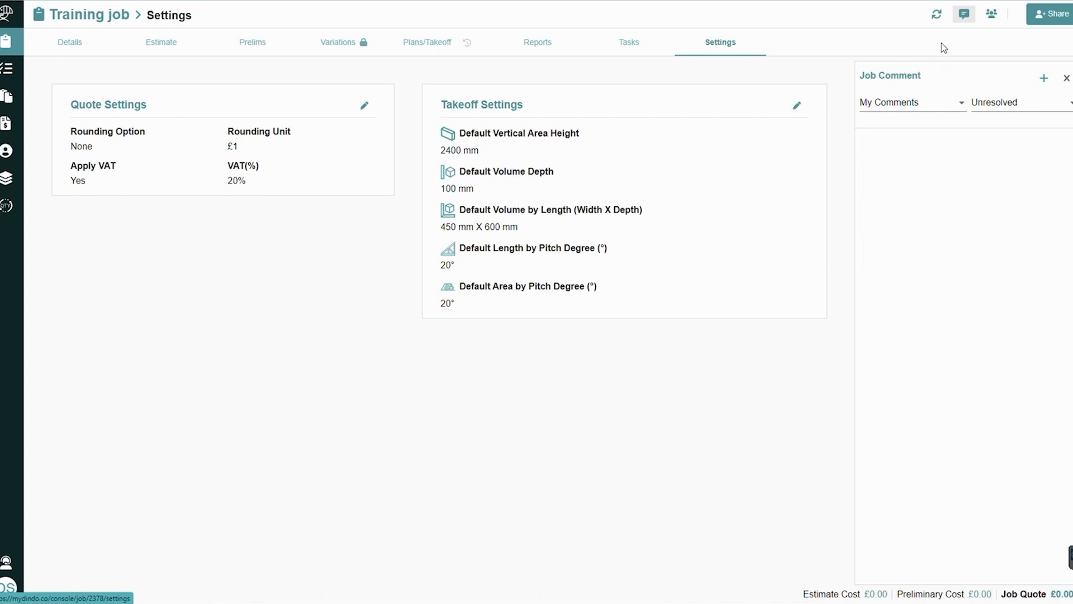
{"action": "left_click", "coordinate": [1067, 80]}
Return to the job's estimate and look through the items of the Brickwork and Carpenter trades
{"action": "left_click", "coordinate": [162, 41]}
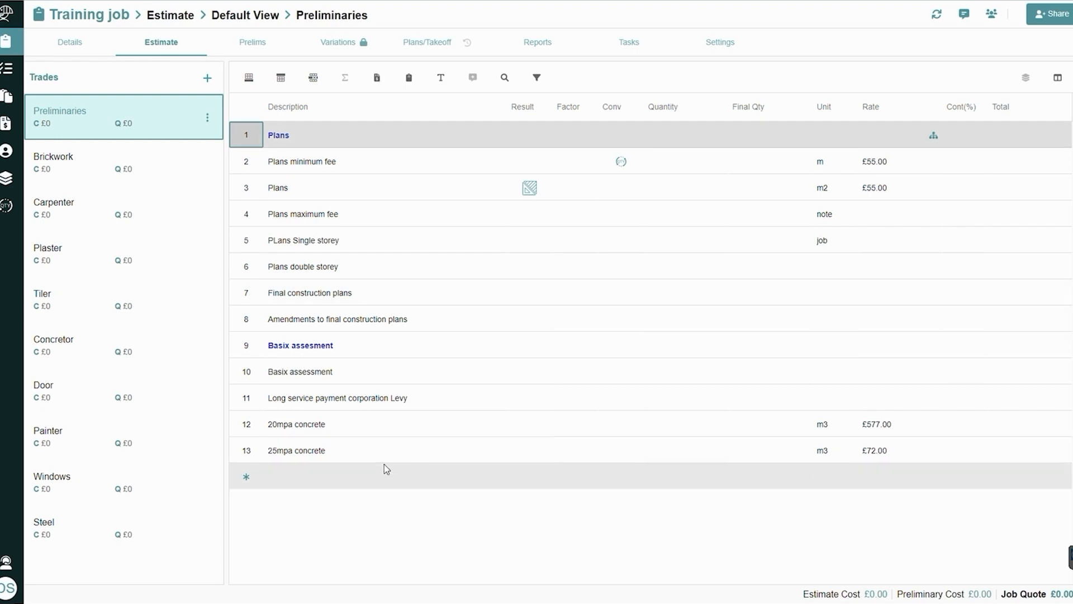
{"action": "left_click", "coordinate": [73, 179]}
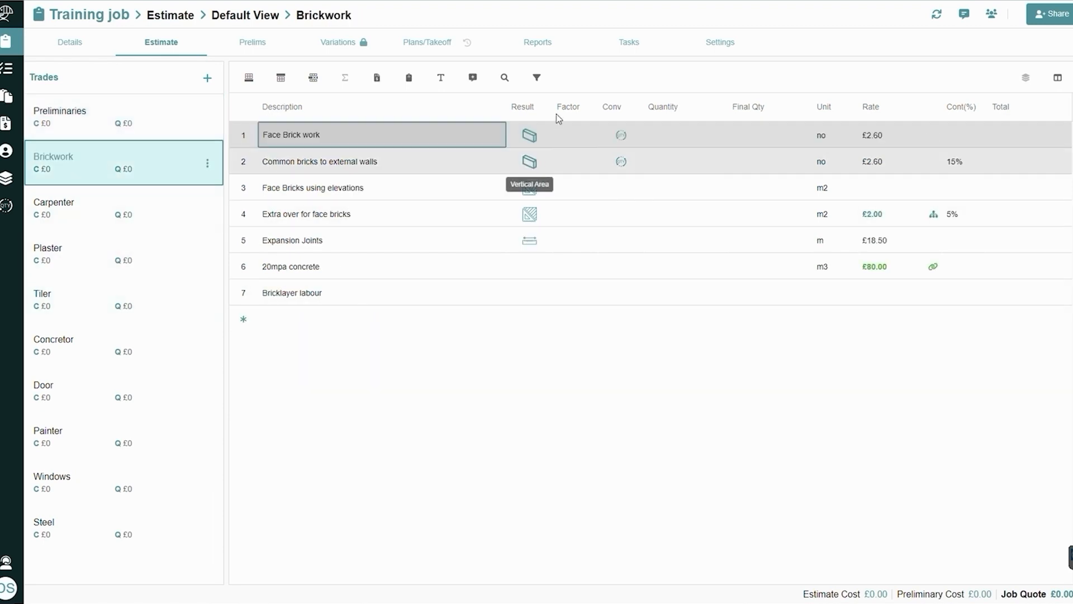
{"action": "left_click", "coordinate": [106, 220]}
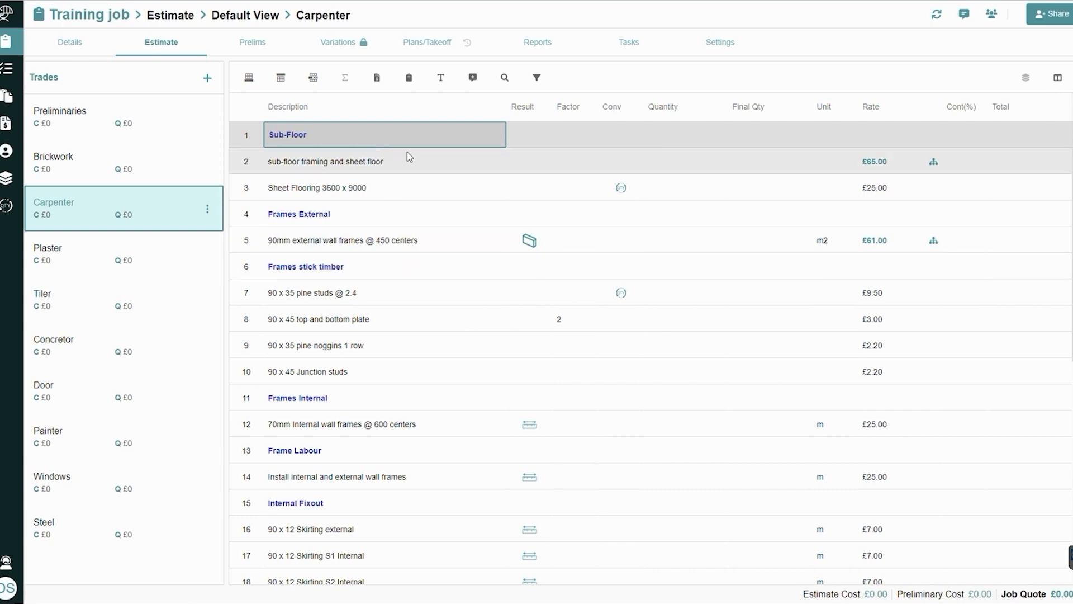
Try Style 2 and Bold on the Carpenter trade's Sub-Floor heading, and set it back to Style 1
{"action": "left_click", "coordinate": [440, 77]}
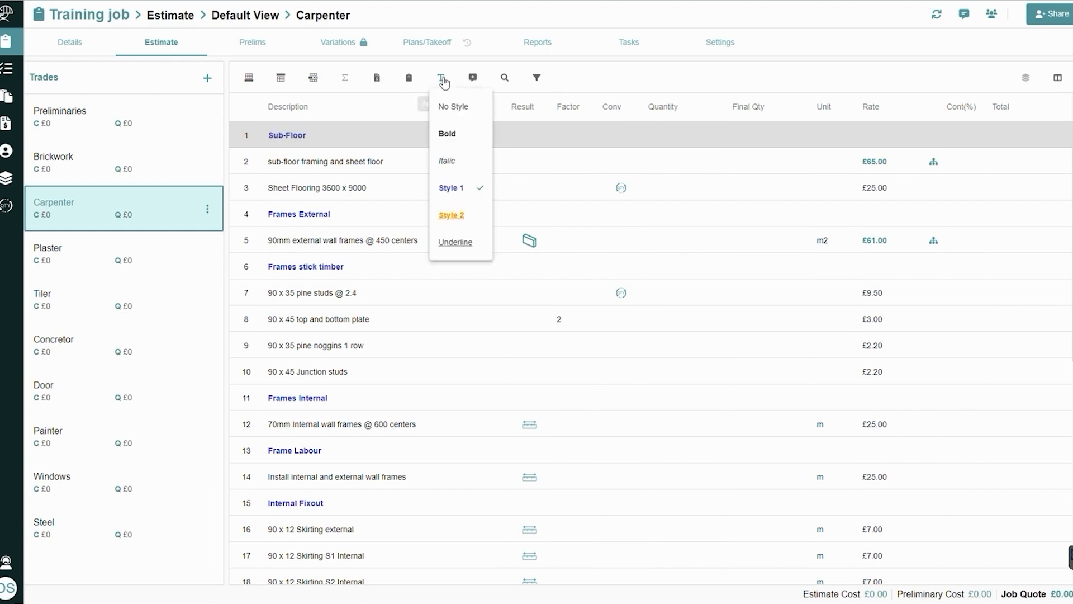
{"action": "left_click", "coordinate": [461, 215]}
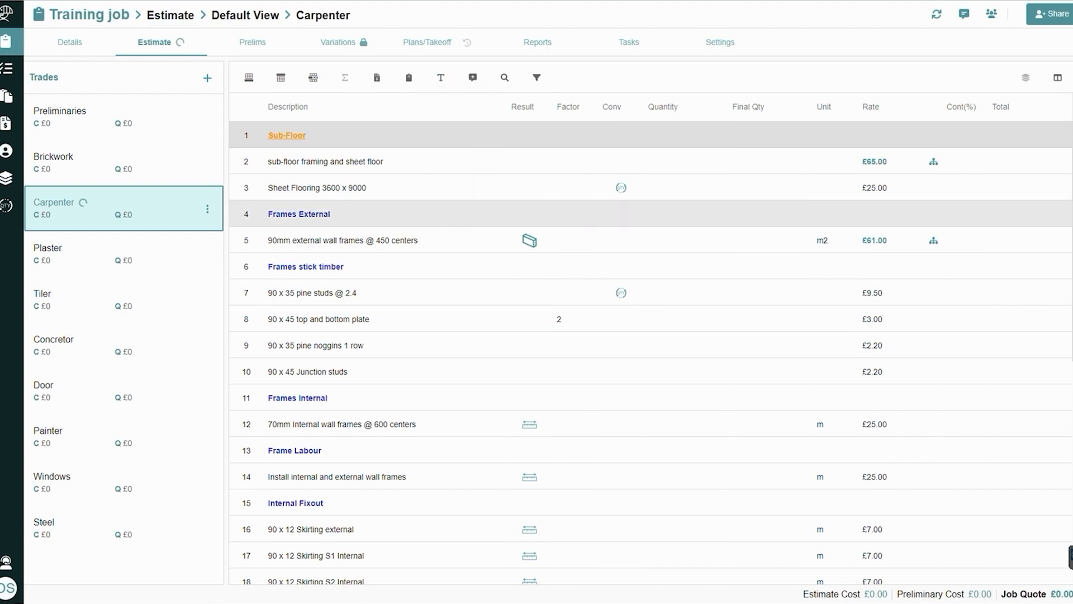
{"action": "left_click", "coordinate": [440, 78]}
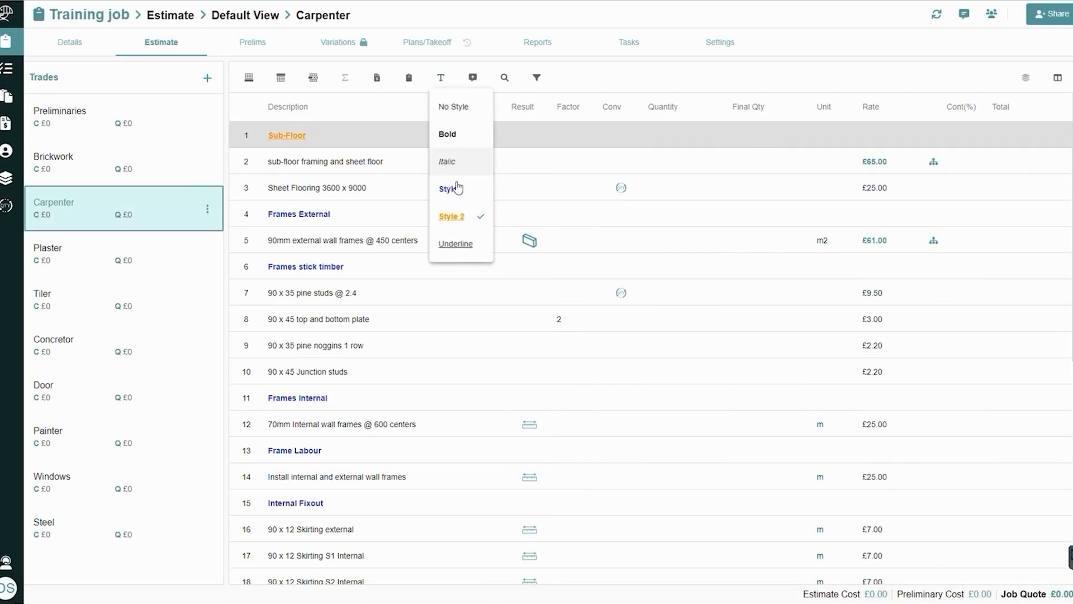
{"action": "left_click", "coordinate": [454, 136]}
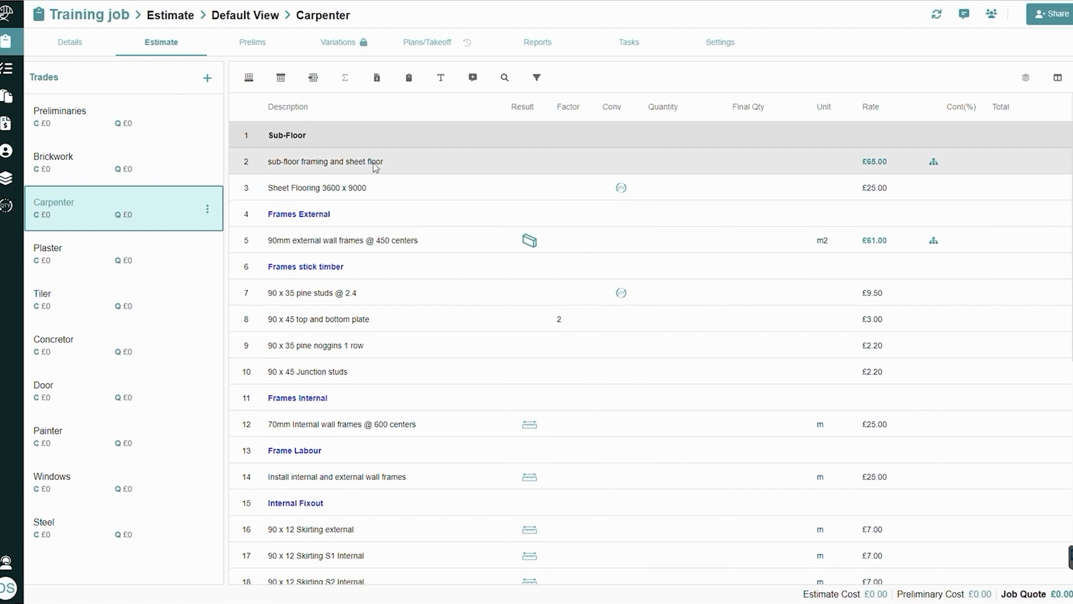
{"action": "left_click", "coordinate": [441, 77]}
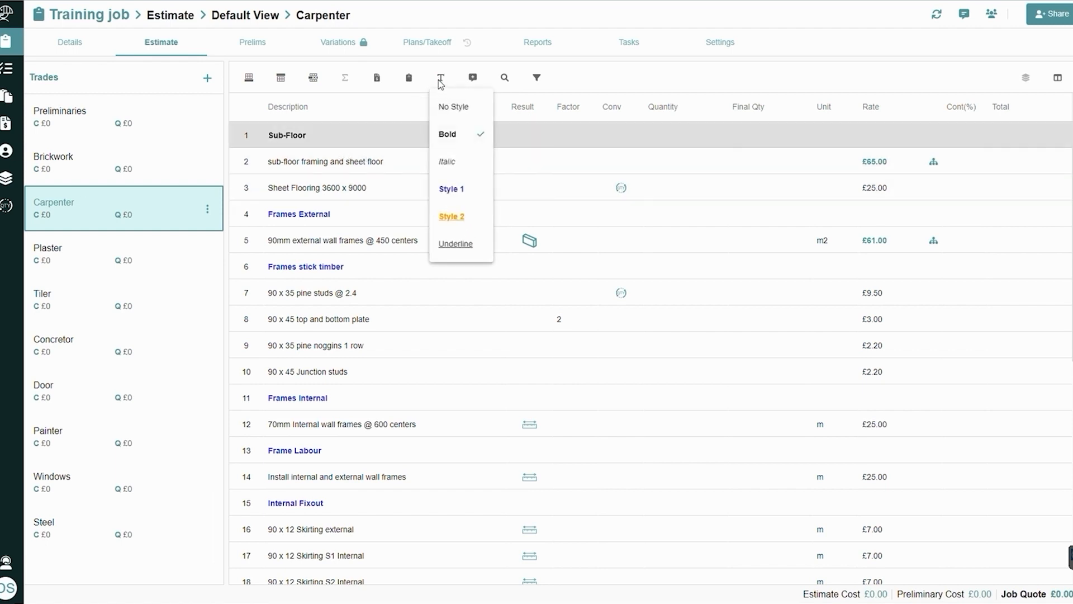
{"action": "left_click", "coordinate": [457, 190]}
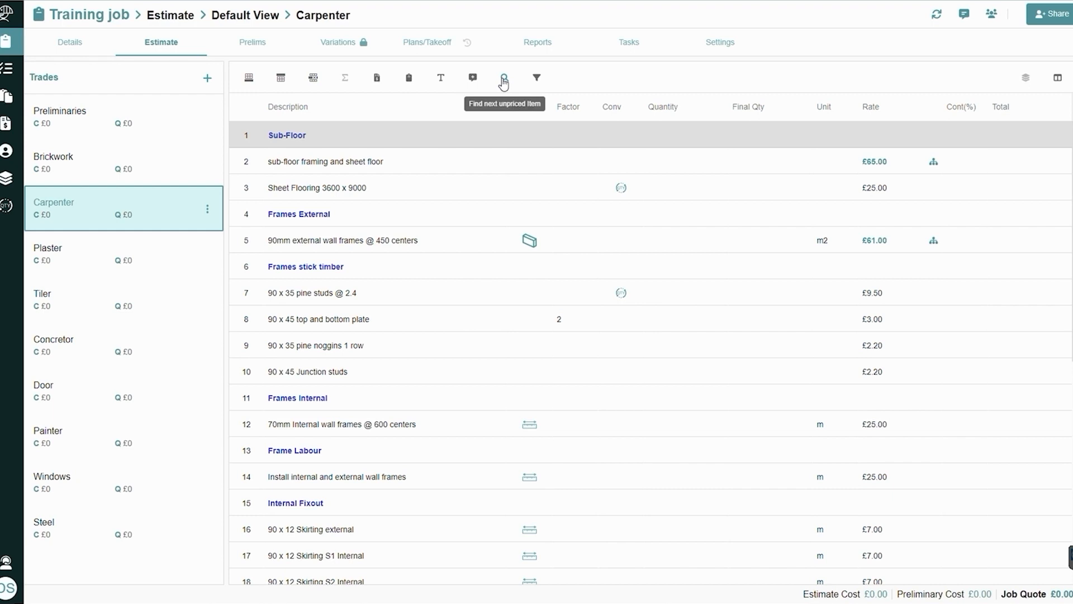
Filter the Carpenter items by 70 and by 450, and clear and close the filter
{"action": "left_click", "coordinate": [537, 79]}
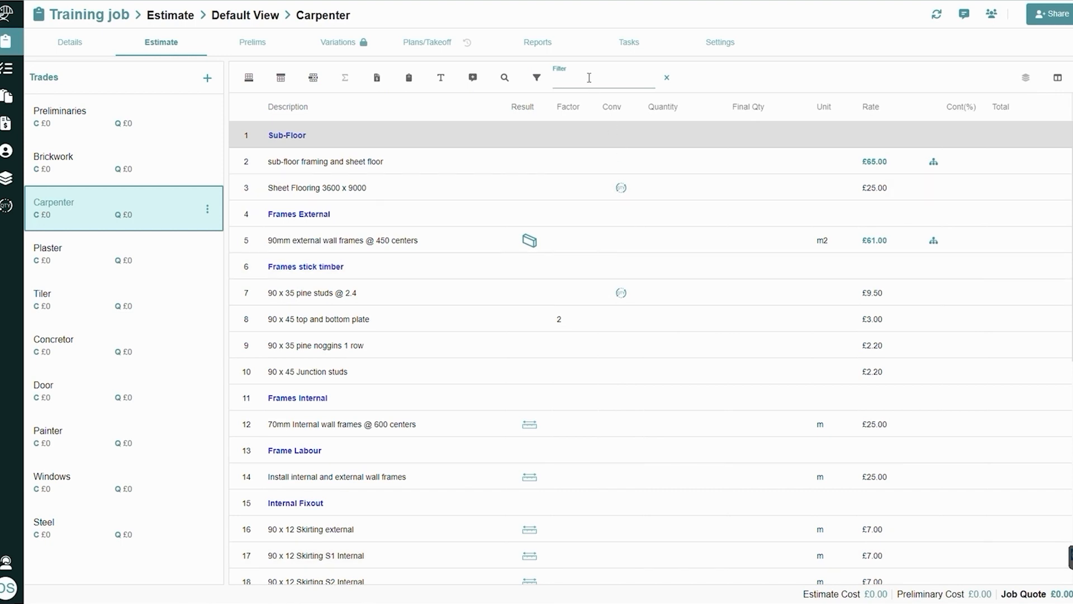
{"action": "type", "text": "70"}
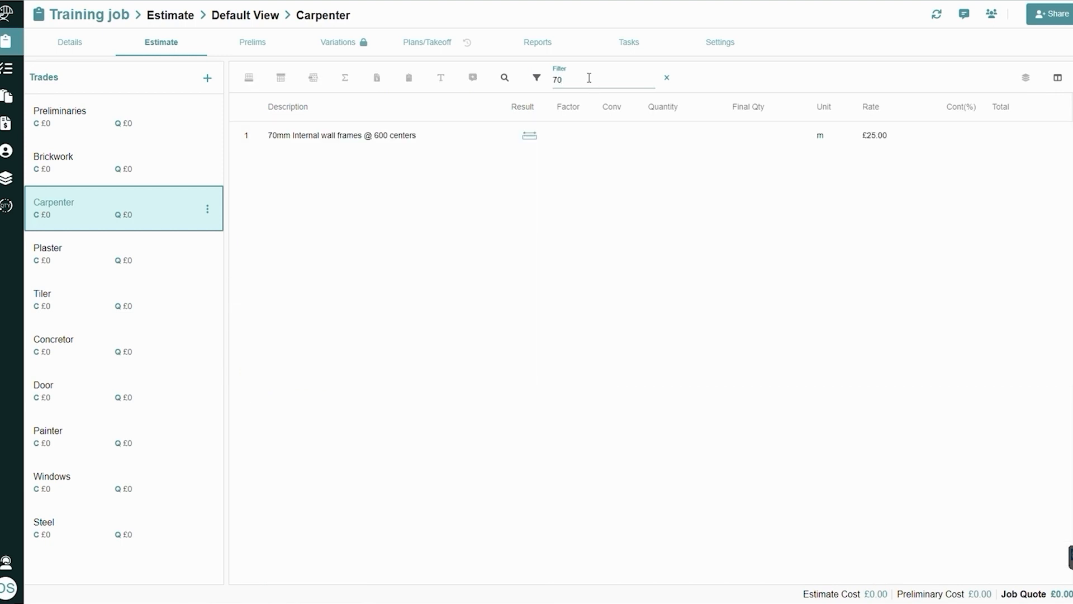
{"action": "key", "text": "BackSpace"}
{"action": "key", "text": "BackSpace"}
{"action": "type", "text": "450"}
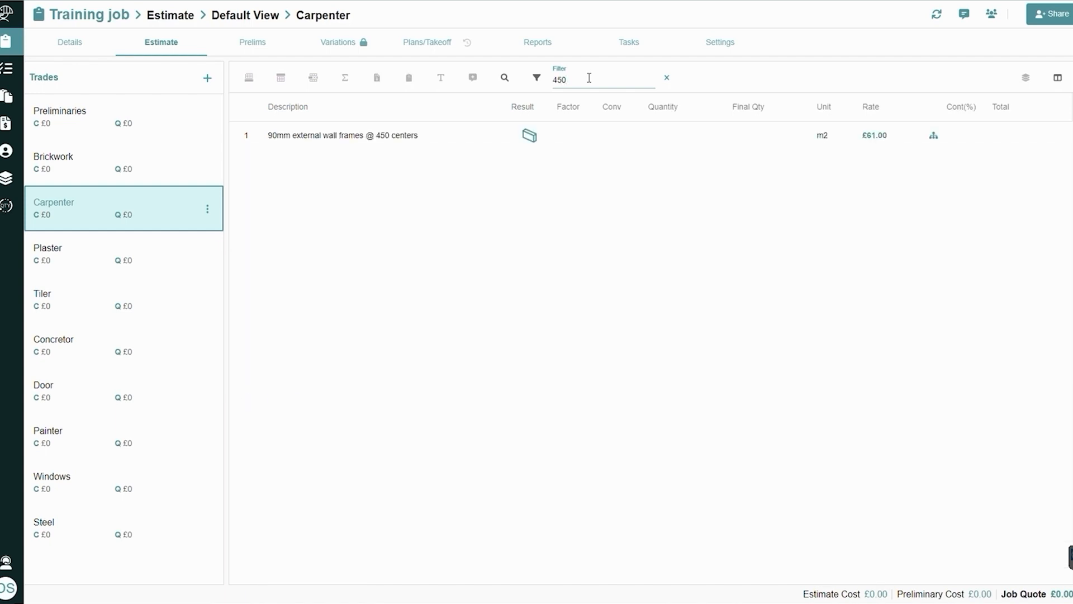
{"action": "key", "text": "BackSpace"}
{"action": "key", "text": "BackSpace"}
{"action": "key", "text": "BackSpace"}
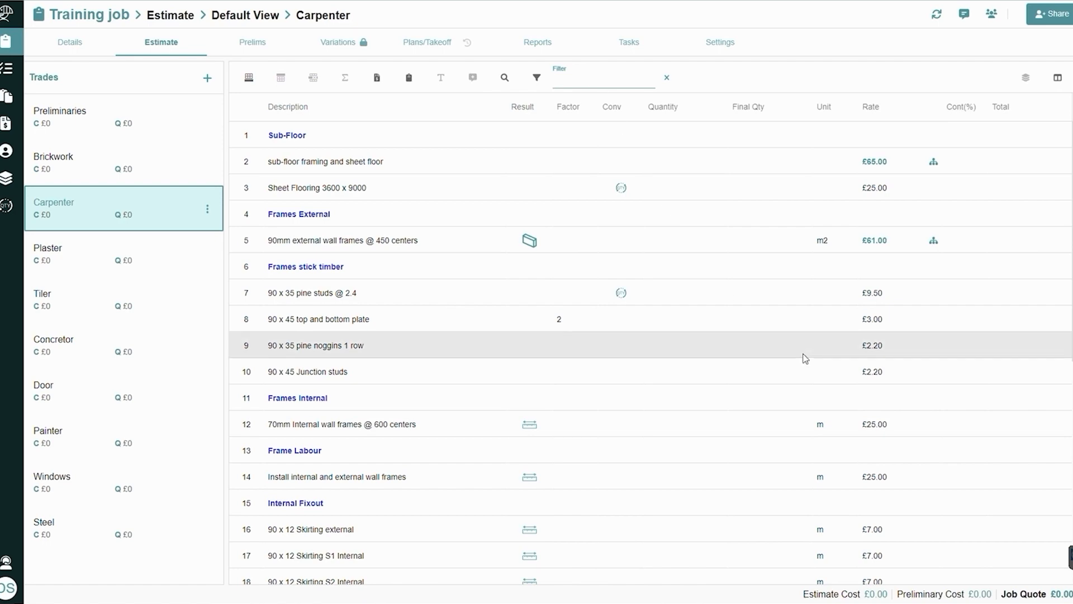
{"action": "scroll", "coordinate": [805, 355], "scroll_direction": "down", "scroll_amount": 8}
{"action": "scroll", "coordinate": [805, 356], "scroll_direction": "up", "scroll_amount": 8}
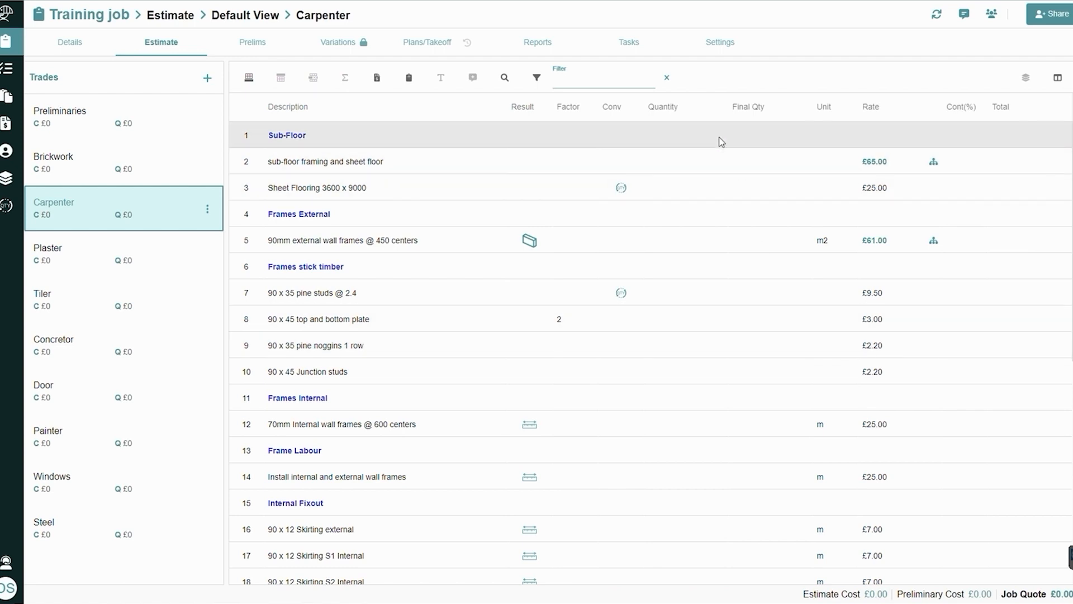
{"action": "left_click", "coordinate": [671, 79]}
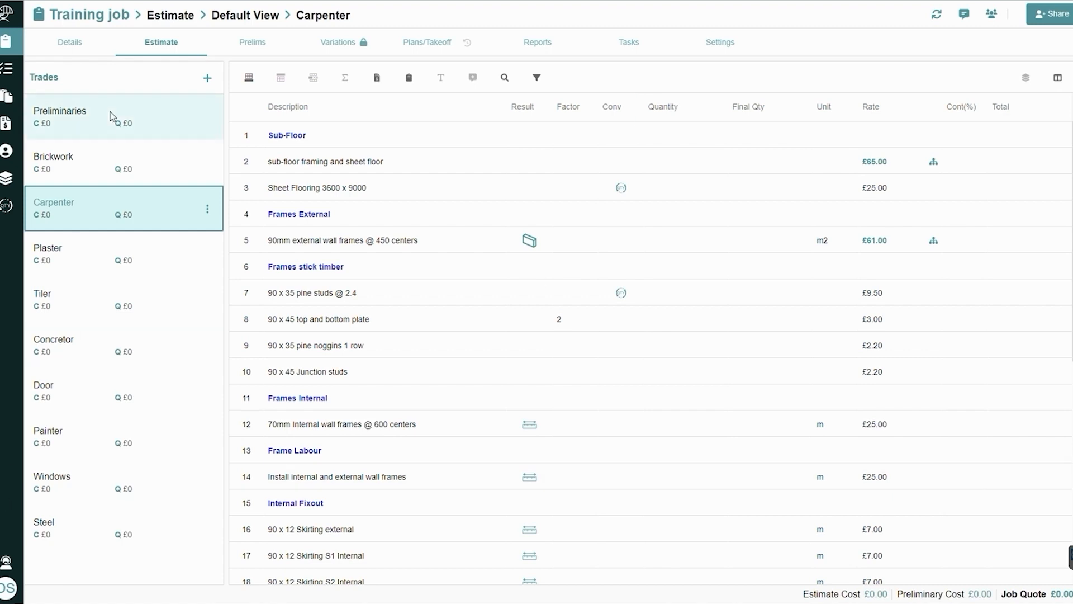
Add a trade named Roof to the estimate, keeping the default markup
{"action": "left_click", "coordinate": [207, 81]}
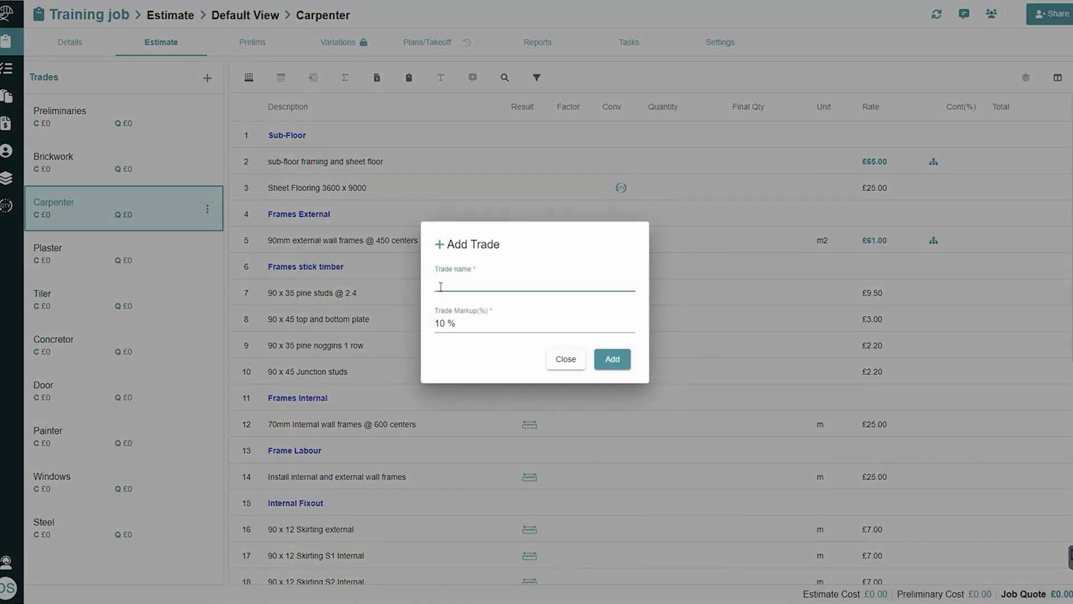
{"action": "type", "text": "Roof"}
{"action": "left_click", "coordinate": [605, 367]}
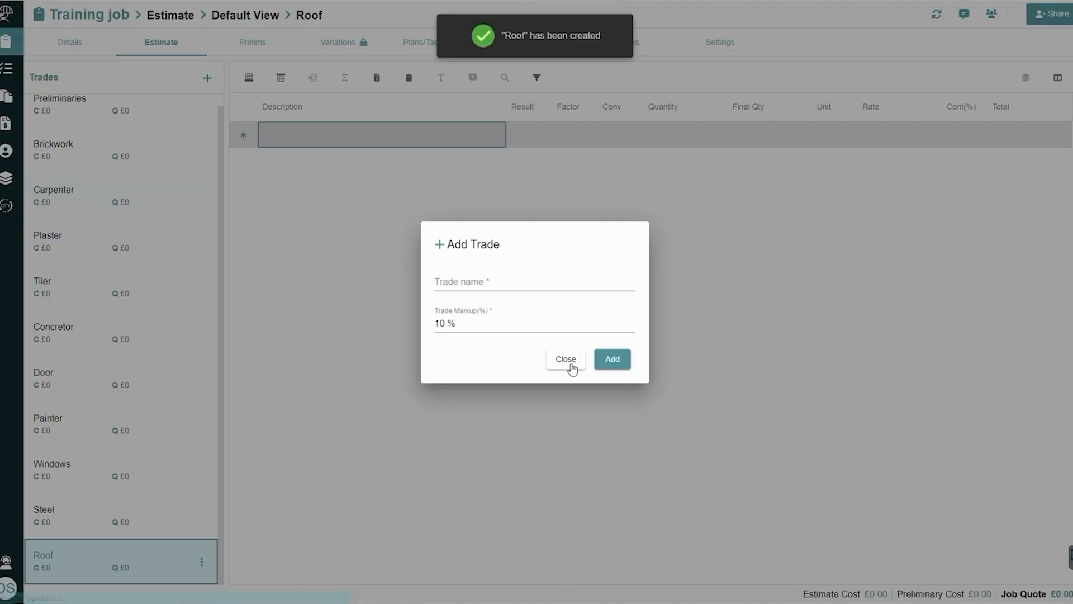
{"action": "left_click", "coordinate": [572, 368]}
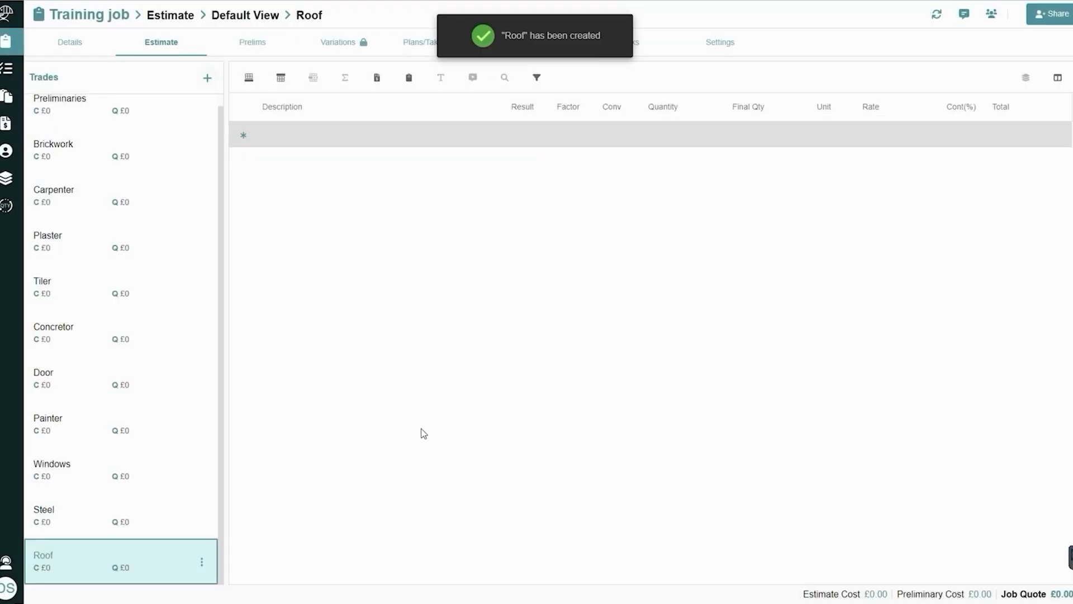
Set the Steel trade's markup to 5 % and save the trade
{"action": "left_click", "coordinate": [202, 518]}
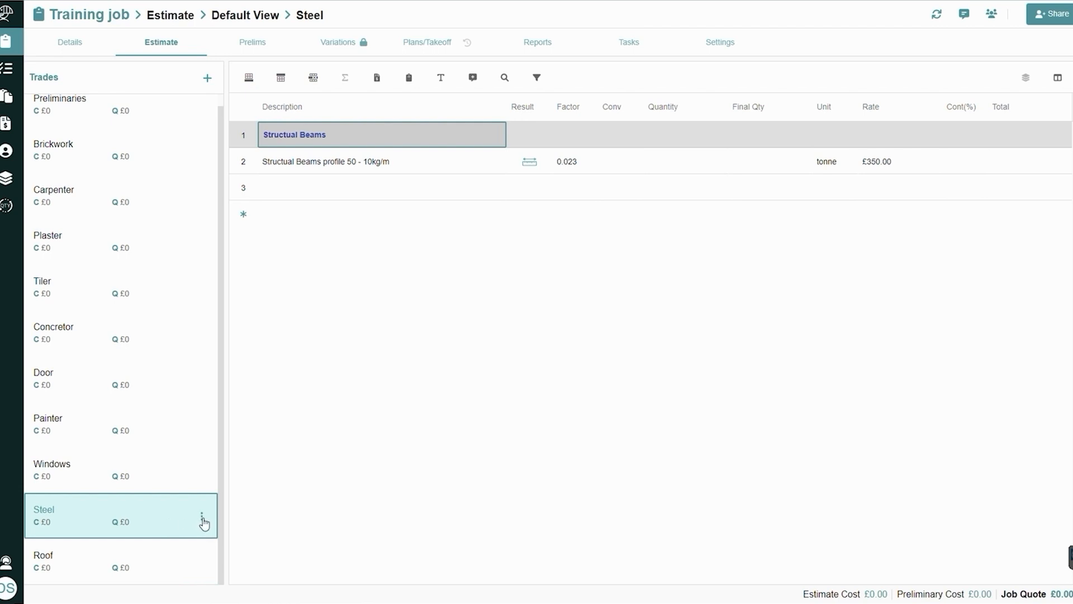
{"action": "left_click", "coordinate": [202, 518]}
{"action": "left_click", "coordinate": [215, 443]}
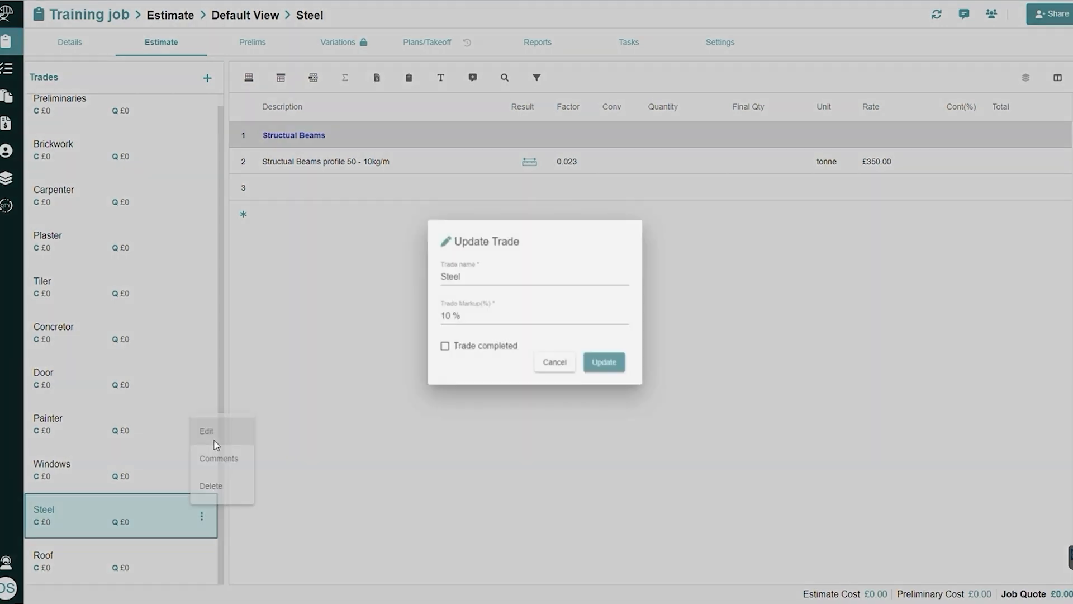
{"action": "left_click", "coordinate": [464, 316]}
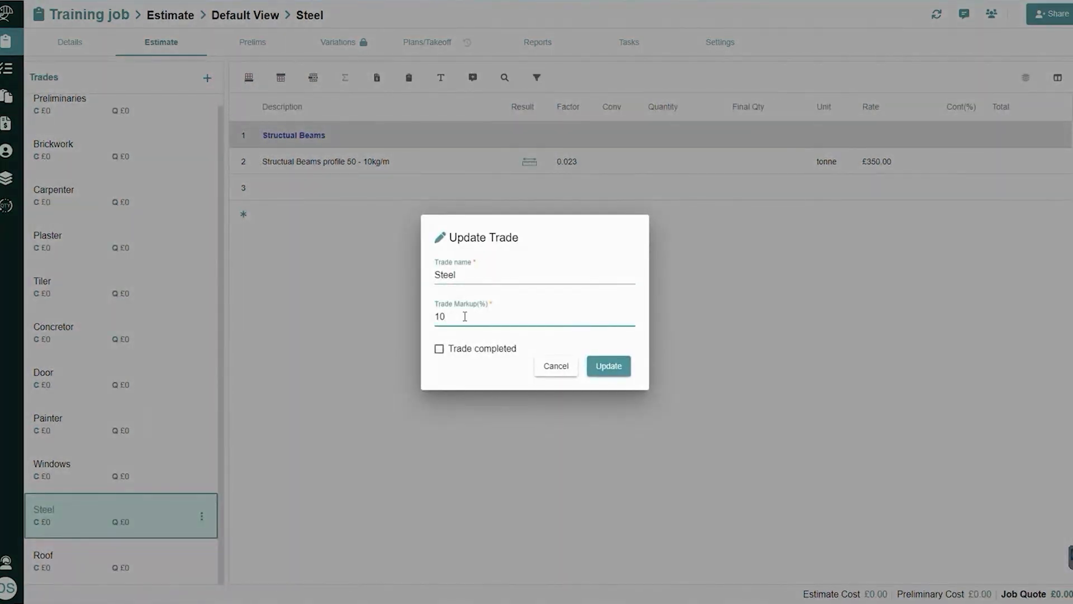
{"action": "key", "text": "BackSpace"}
{"action": "key", "text": "BackSpace"}
{"action": "type", "text": "5"}
{"action": "left_click", "coordinate": [609, 366]}
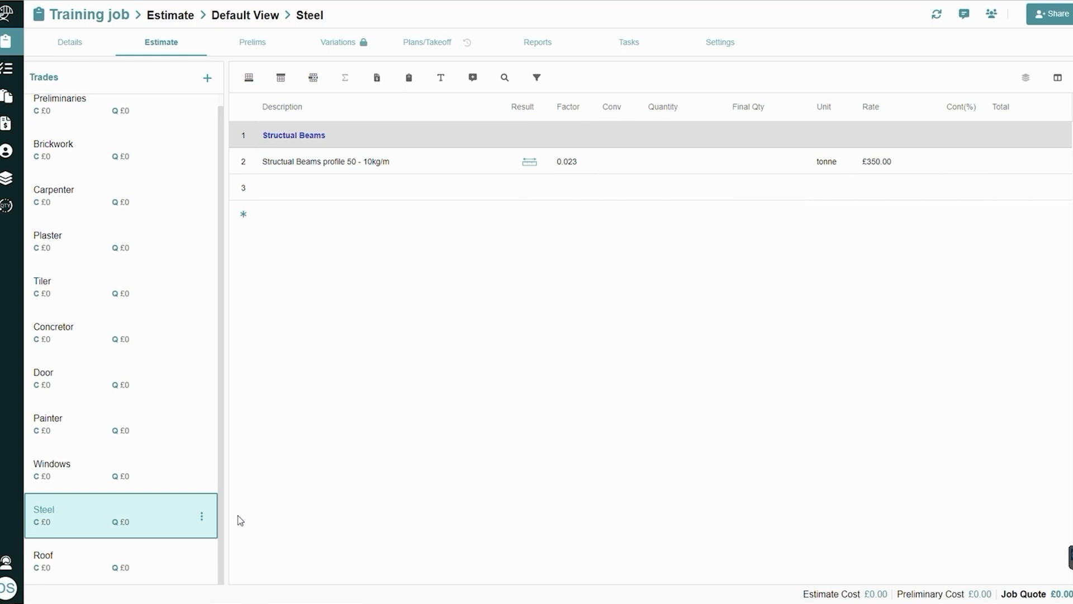
Add a heading item named Roof to the Roof trade and format it with Style 1
{"action": "left_click", "coordinate": [132, 573]}
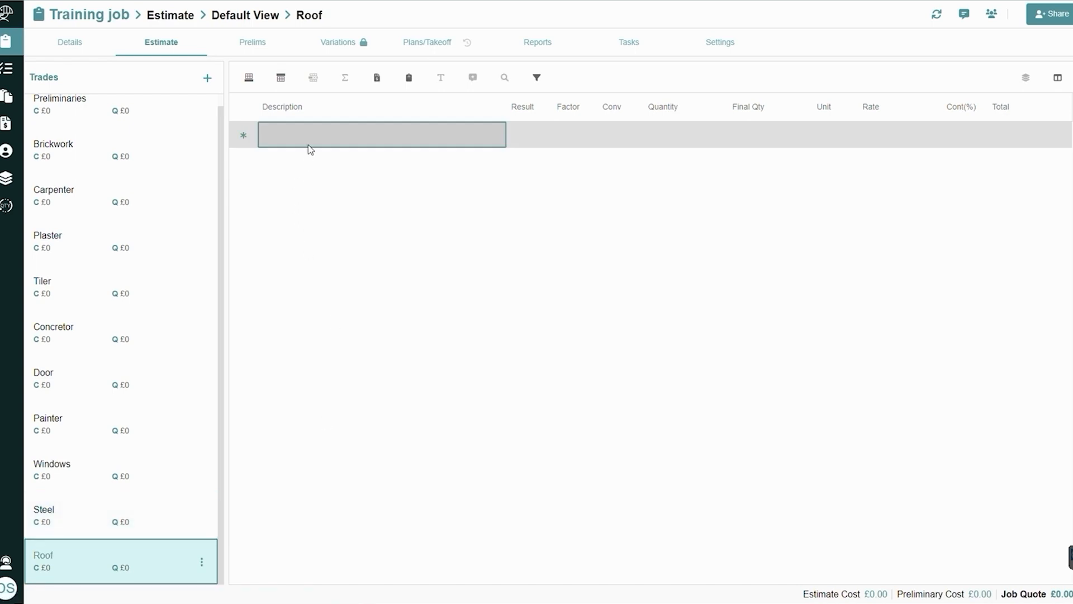
{"action": "type", "text": "Roof"}
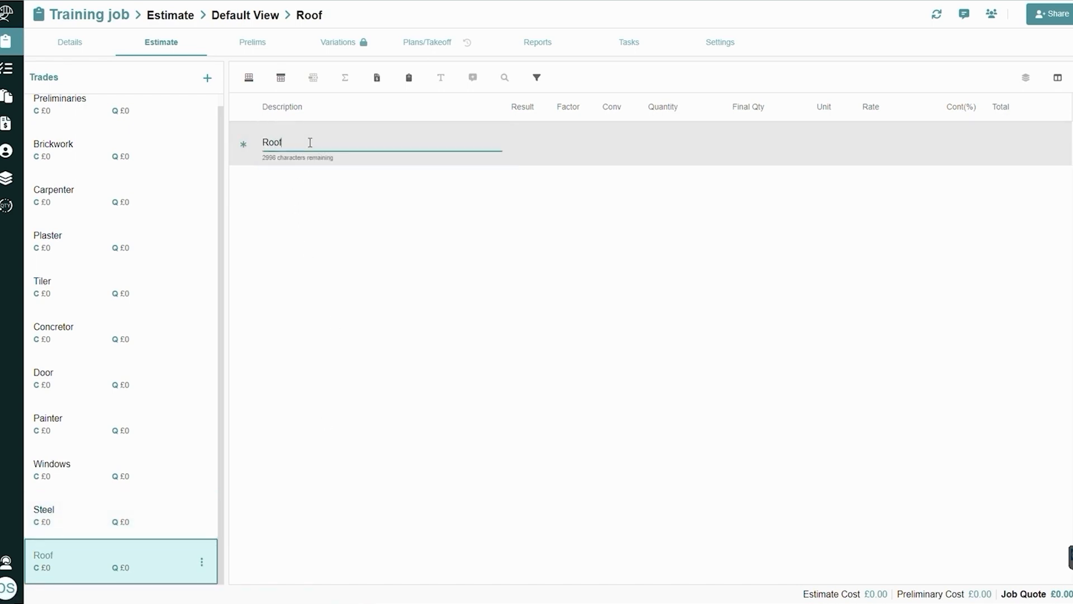
{"action": "key", "text": "Return"}
{"action": "left_click", "coordinate": [309, 143]}
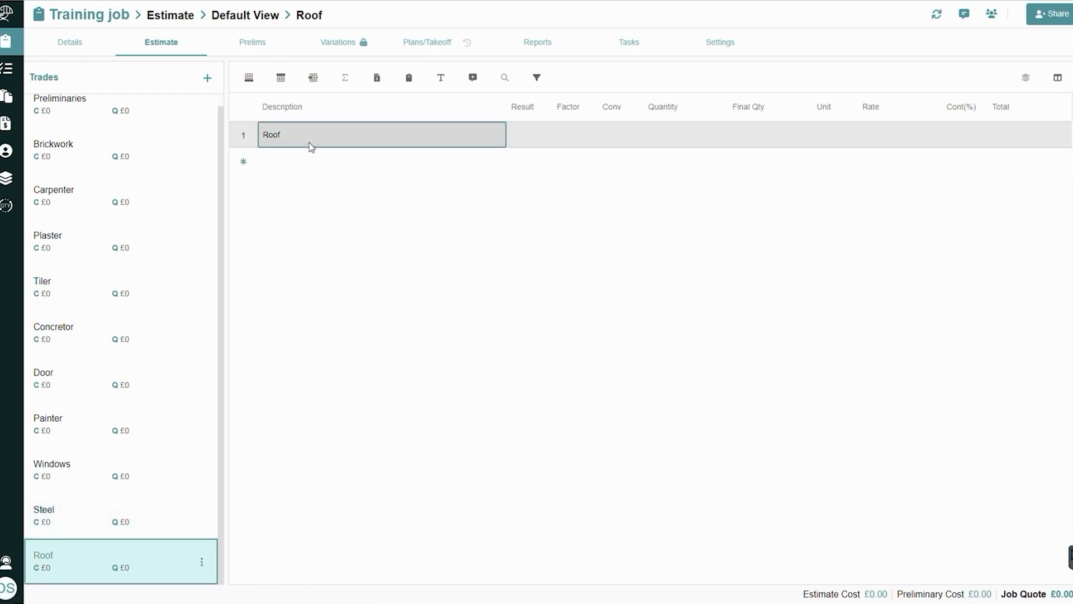
{"action": "left_click", "coordinate": [440, 78]}
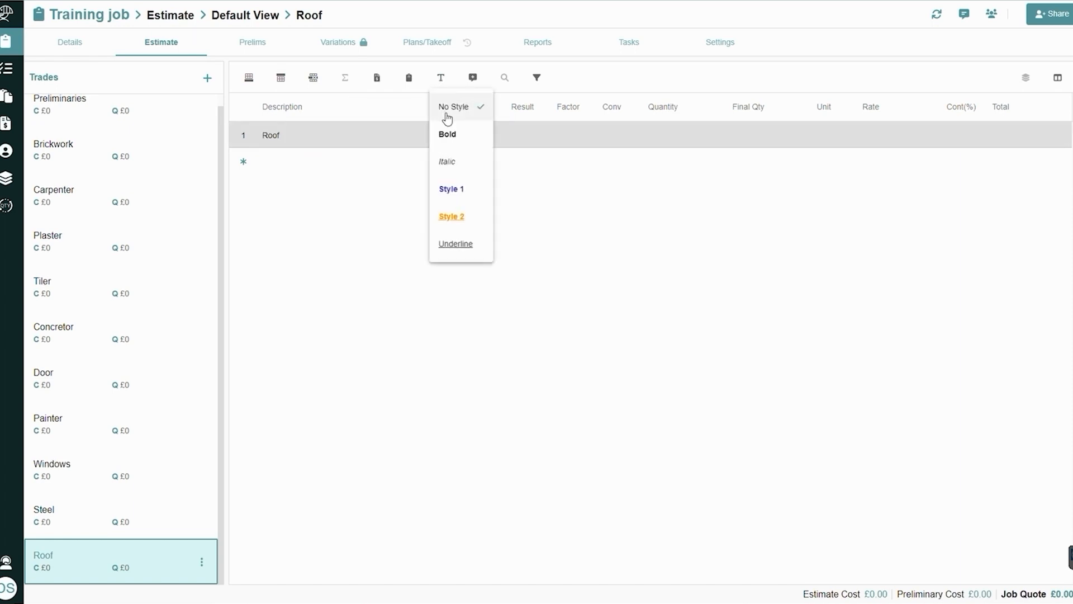
{"action": "left_click", "coordinate": [452, 189]}
Add a Roof Tiles item below the Roof heading and set its result type to Area by Pitch
{"action": "left_click", "coordinate": [300, 159]}
{"action": "type", "text": "Roof "}
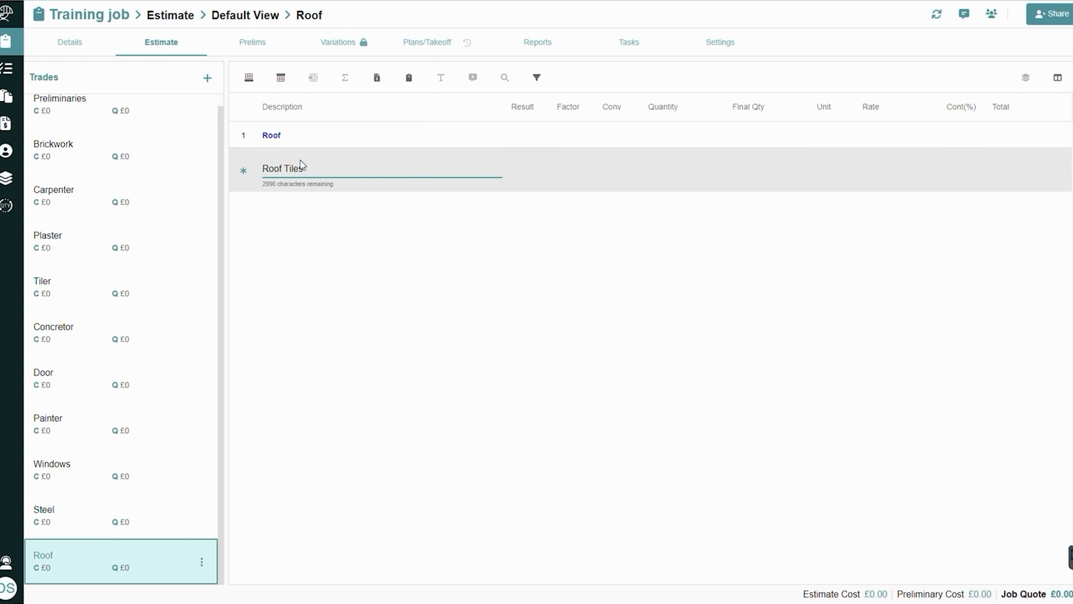
{"action": "type", "text": "Tiles"}
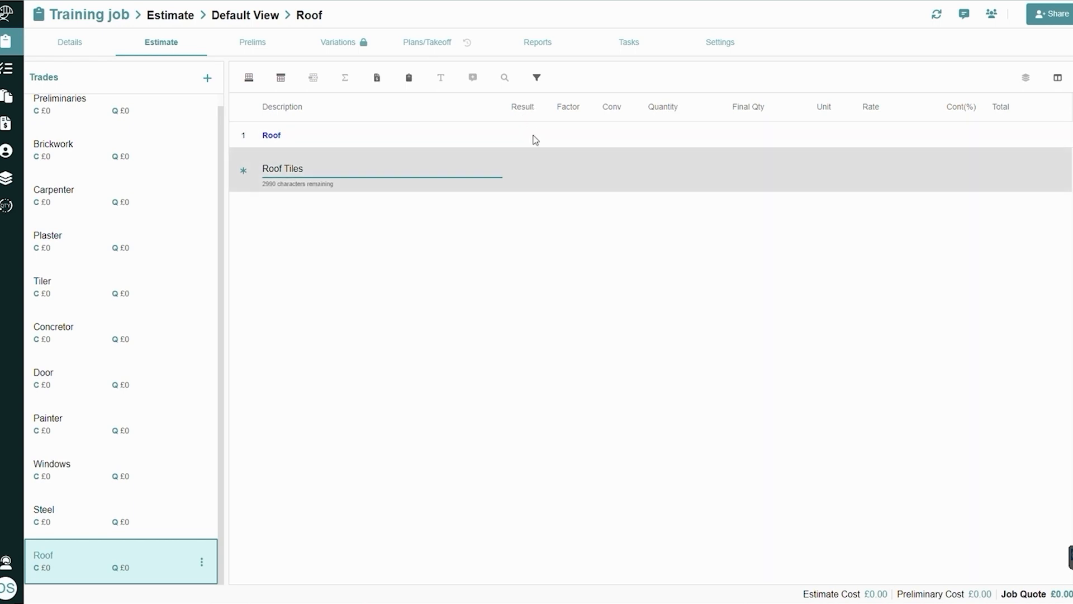
{"action": "left_click", "coordinate": [527, 179]}
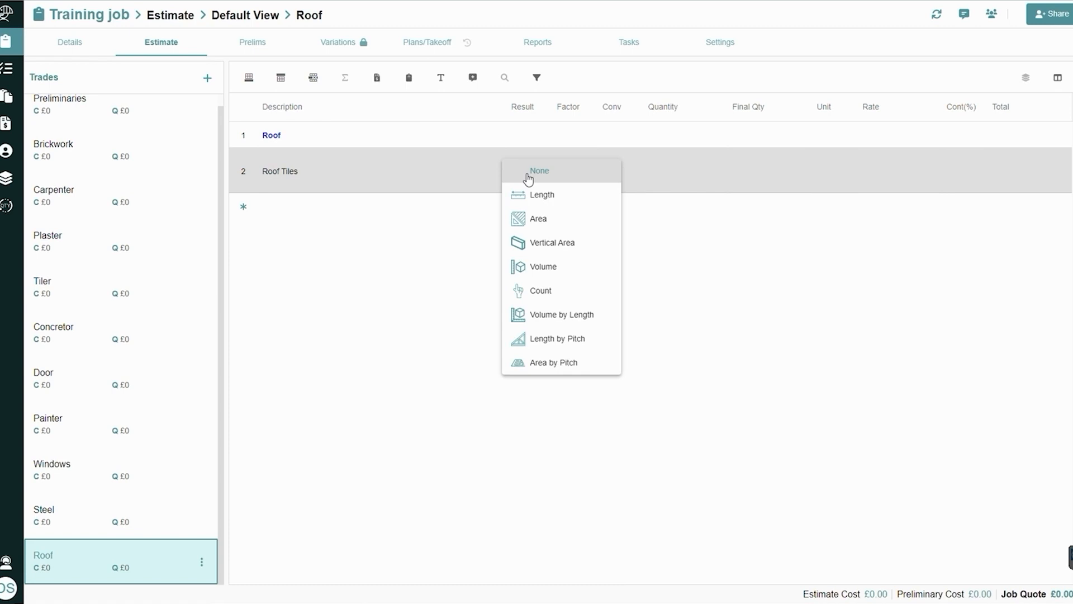
{"action": "left_click", "coordinate": [549, 363]}
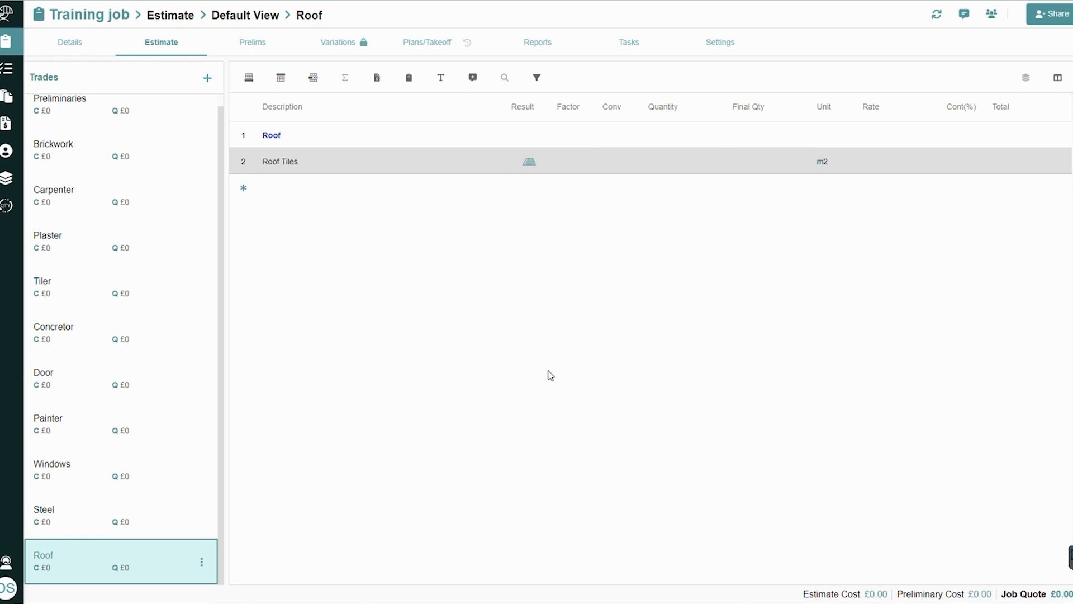
Add an item named Roof Tiles 2 below the Roof Tiles item
{"action": "left_click", "coordinate": [335, 197]}
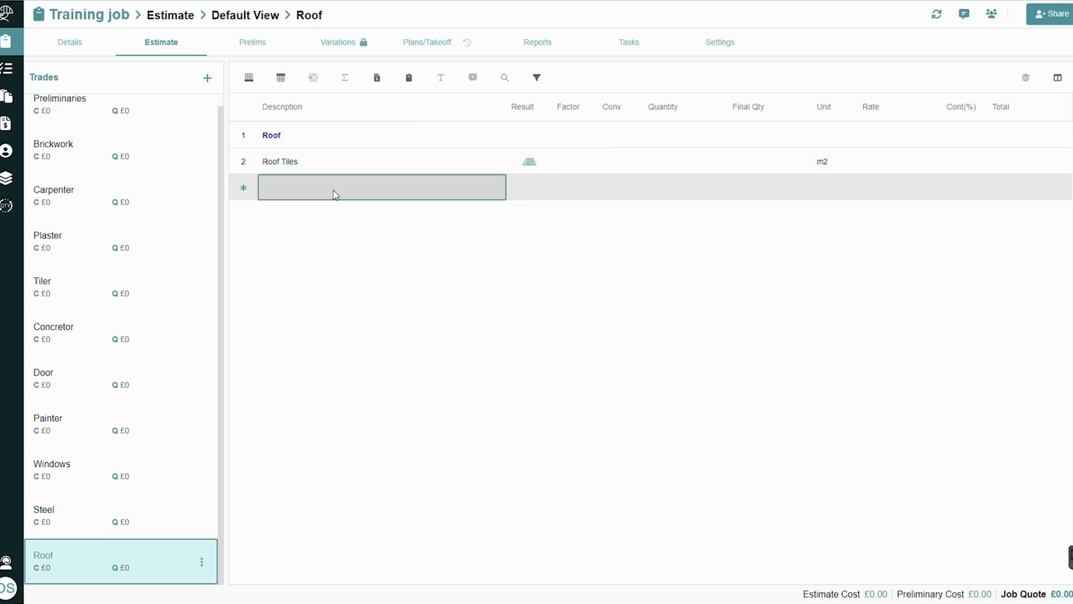
{"action": "type", "text": "Roof"}
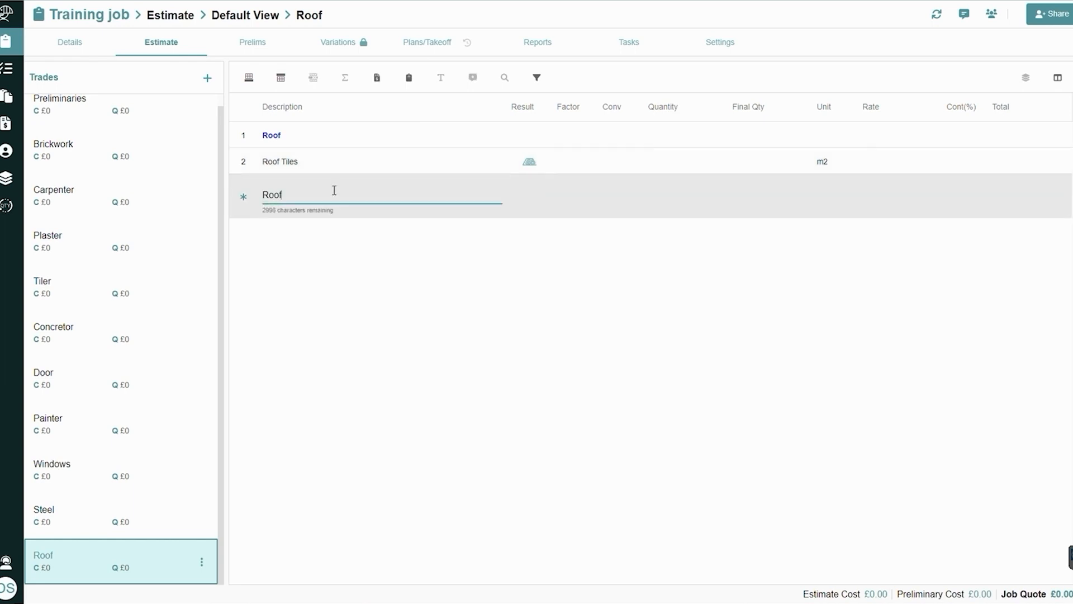
{"action": "type", "text": " Tiles 2"}
{"action": "key", "text": "Return"}
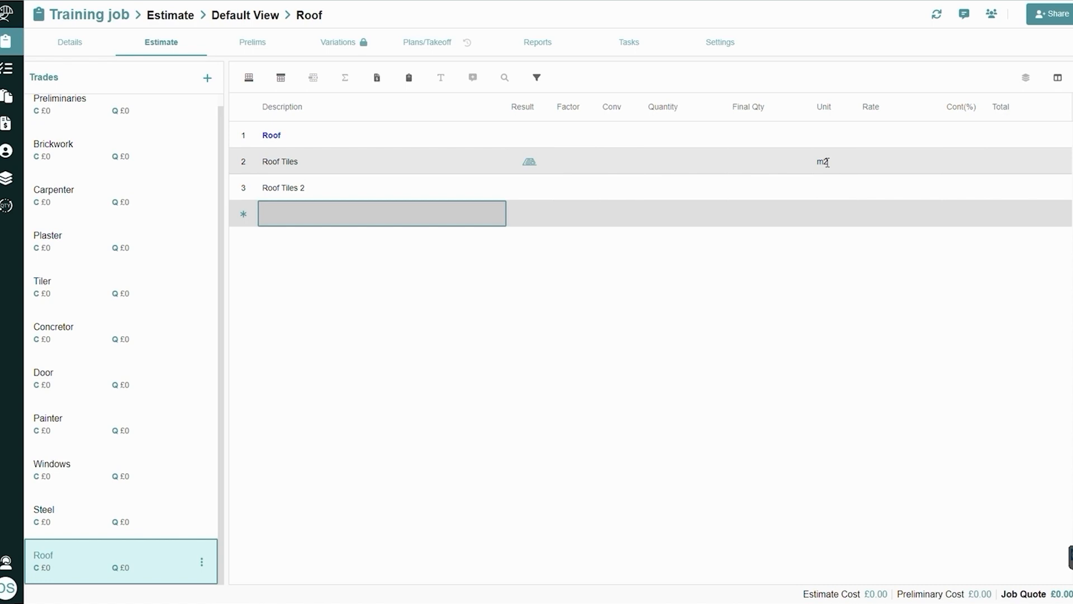
Change the unit of the Roof Tiles item to No
{"action": "left_click", "coordinate": [827, 162]}
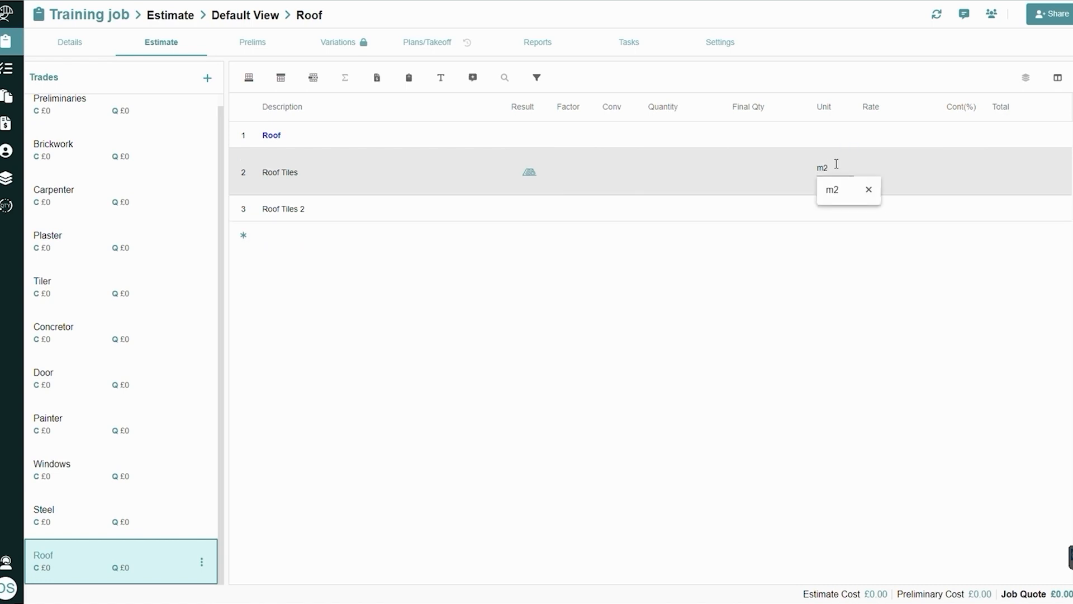
{"action": "key", "text": "BackSpace"}
{"action": "key", "text": "BackSpace"}
{"action": "type", "text": "No"}
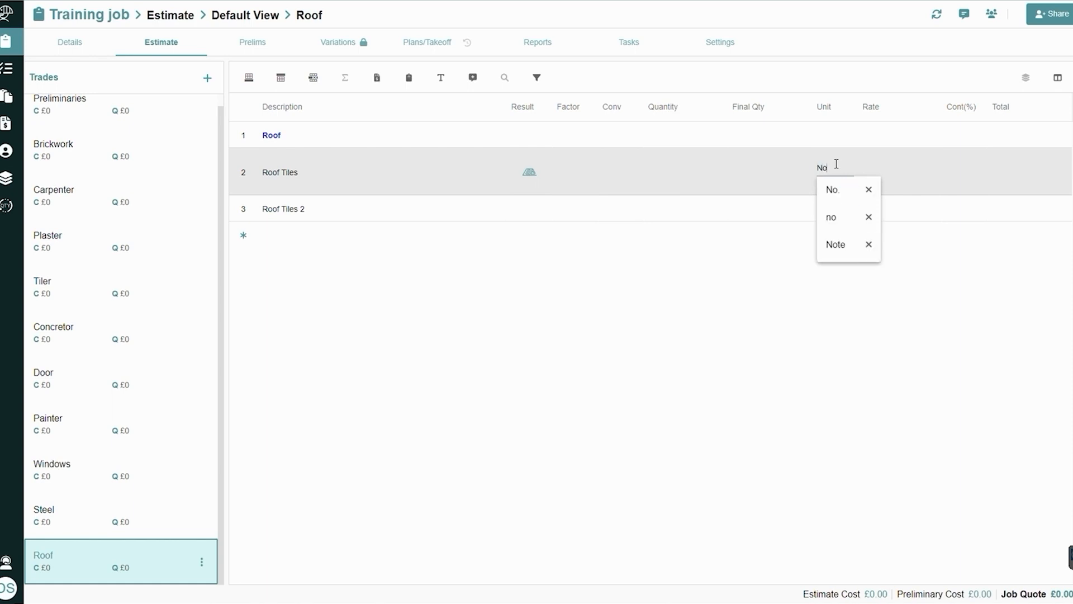
{"action": "left_click", "coordinate": [827, 190]}
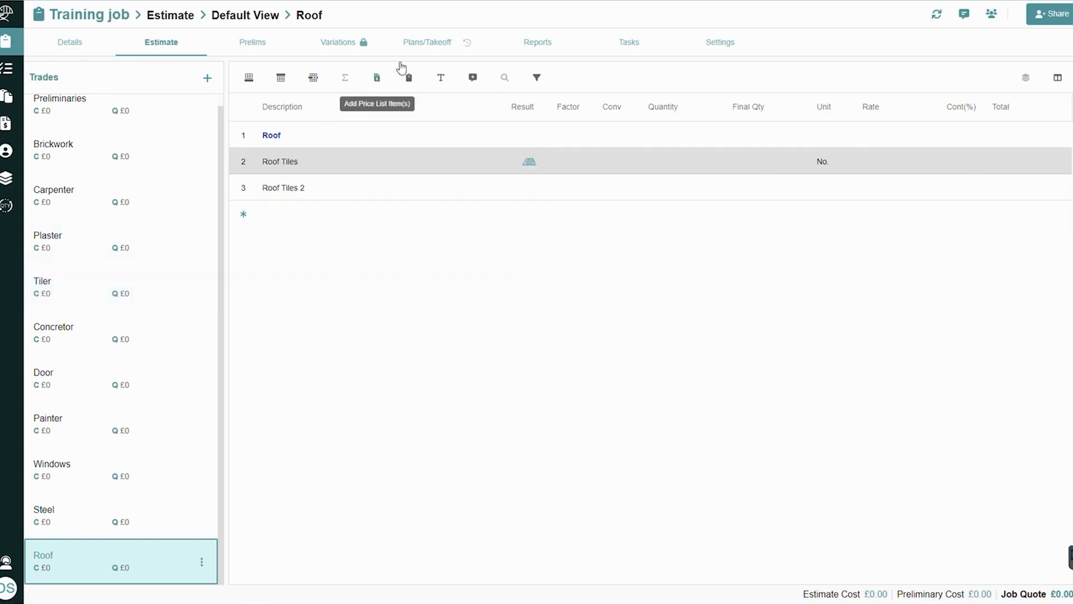
Upload only page 1 of Dindo Example Job.pdf to the job's plans, leaving page 2 out
{"action": "left_click", "coordinate": [421, 48]}
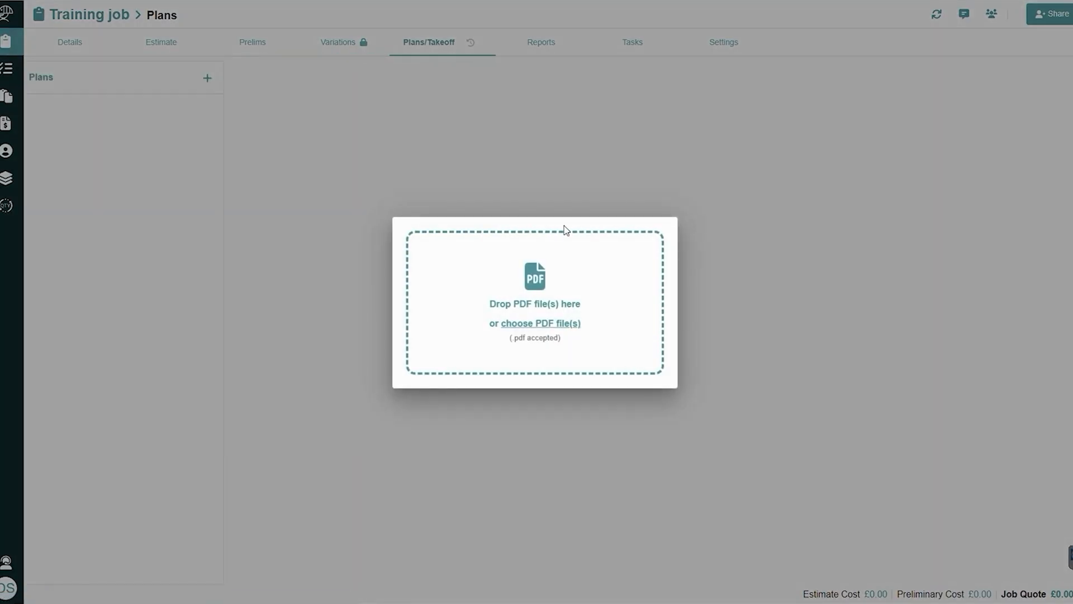
{"action": "left_click", "coordinate": [574, 326]}
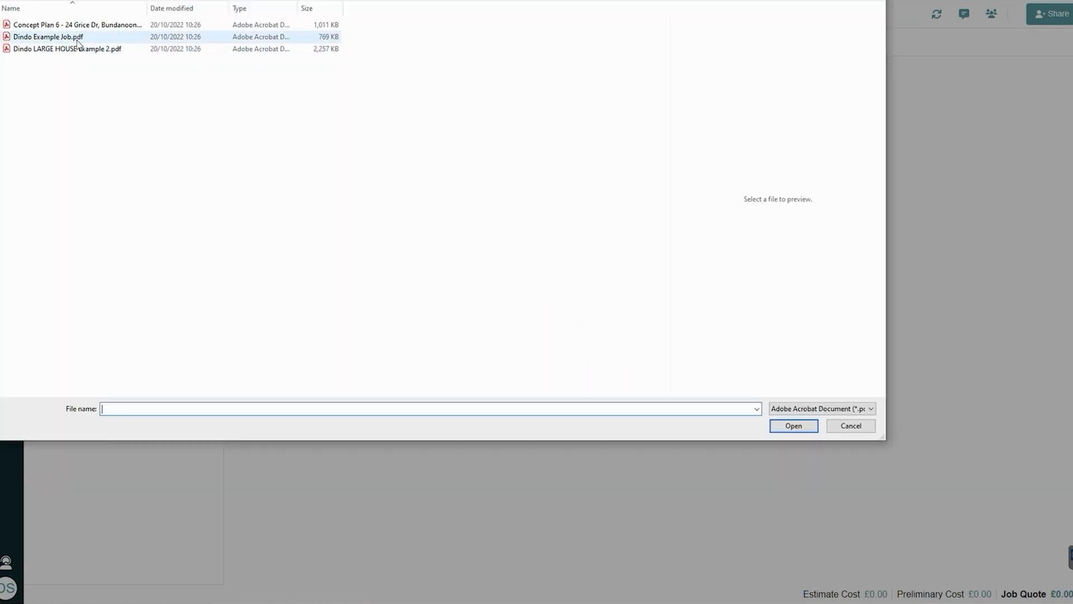
{"action": "left_click", "coordinate": [78, 39]}
{"action": "left_click", "coordinate": [808, 427]}
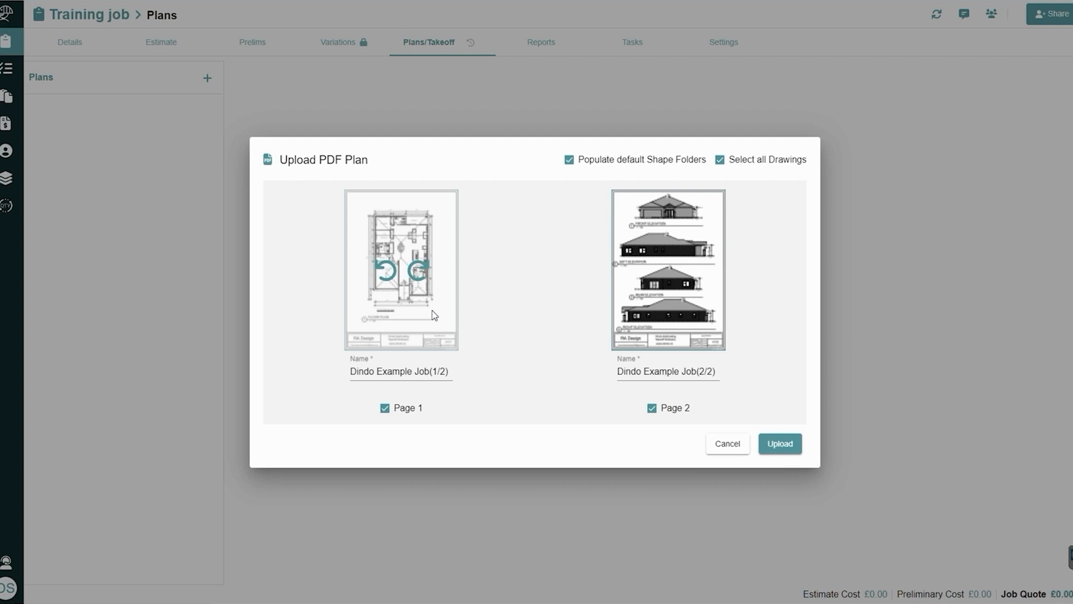
{"action": "left_click", "coordinate": [653, 411]}
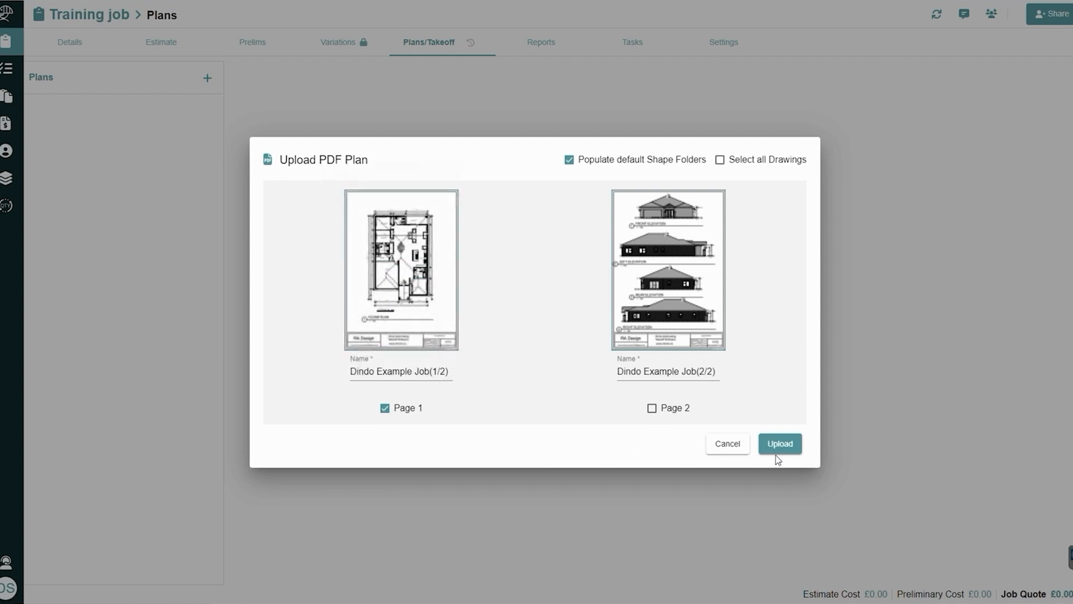
{"action": "left_click", "coordinate": [779, 445]}
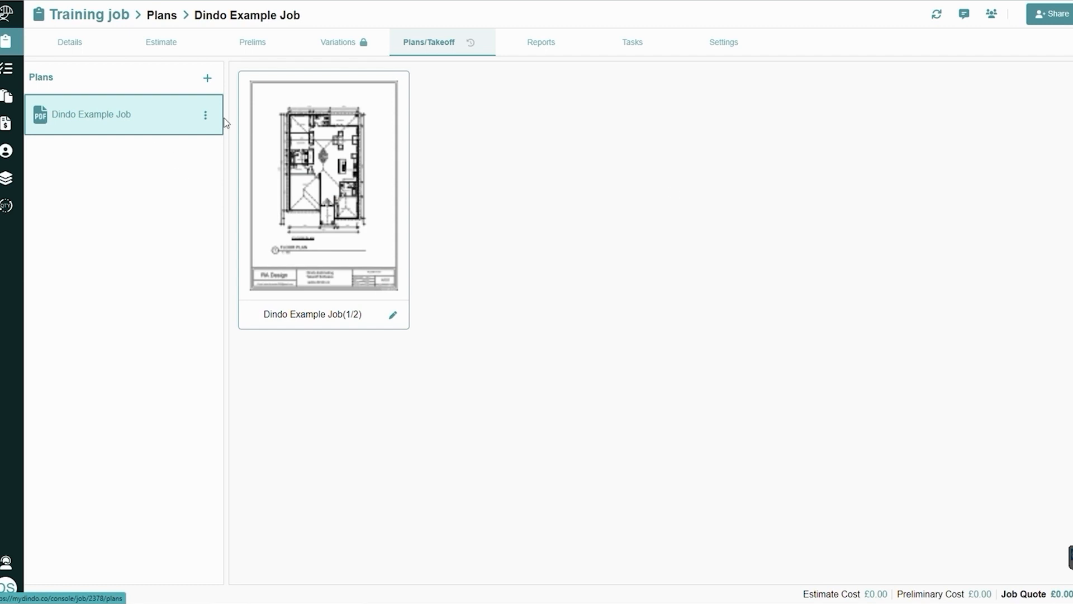
{"action": "left_click", "coordinate": [206, 115]}
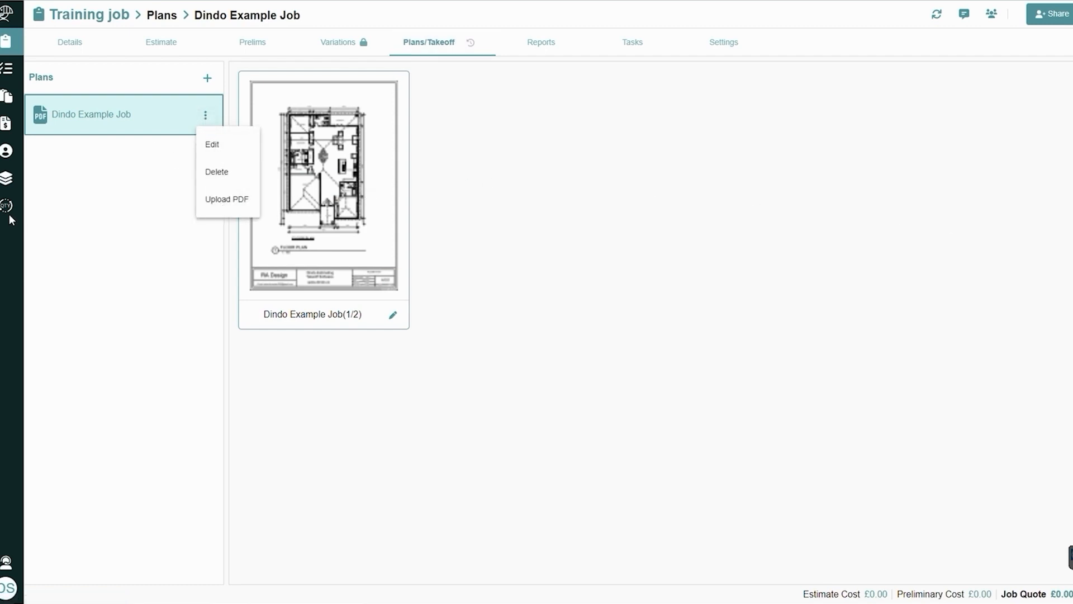
{"action": "left_click", "coordinate": [95, 209]}
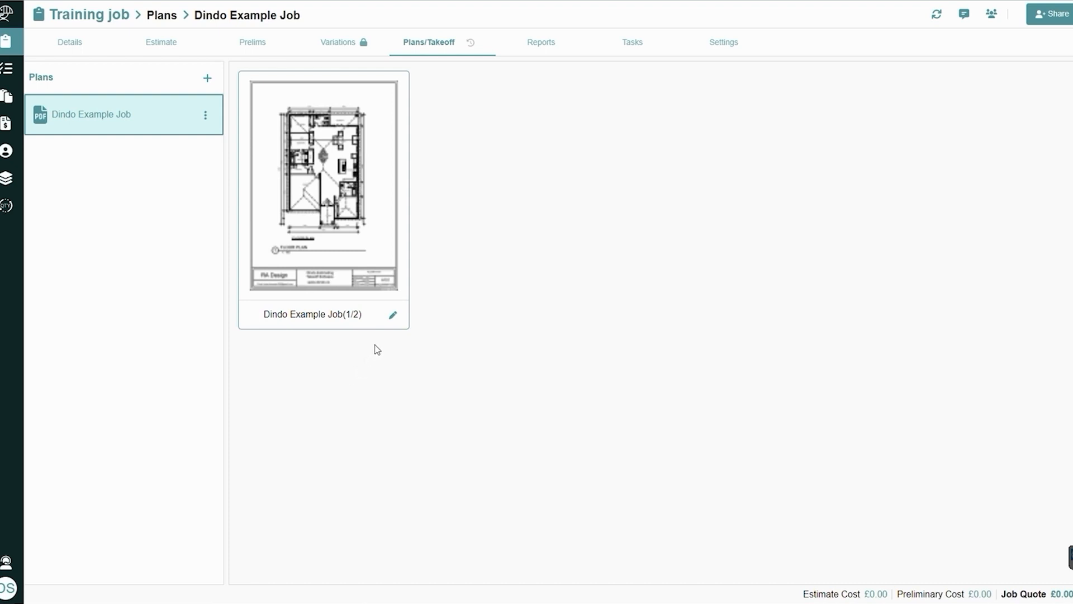
{"action": "left_click", "coordinate": [392, 319]}
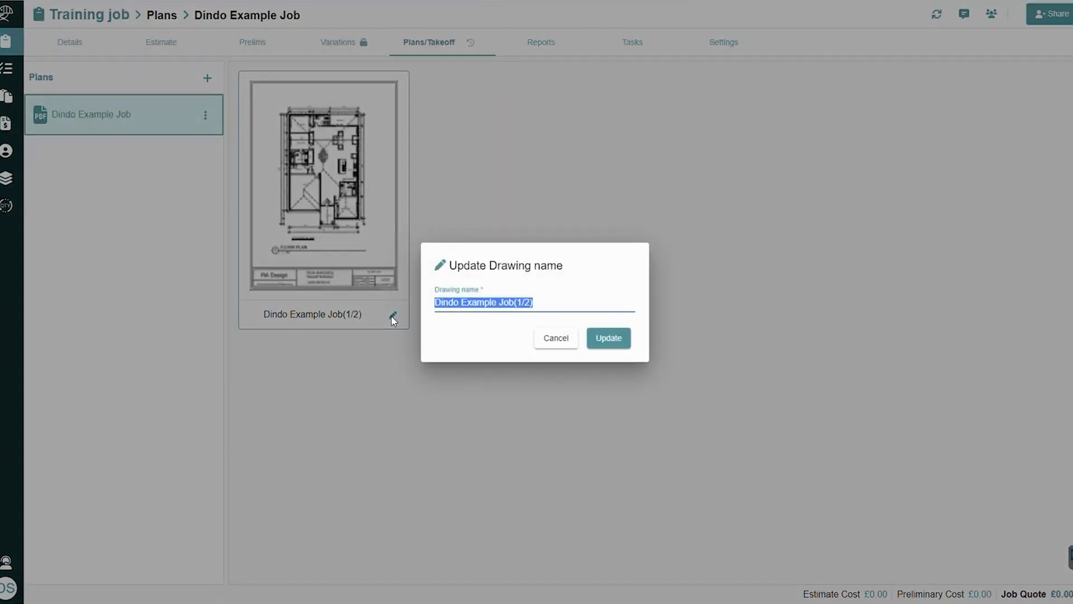
{"action": "left_click", "coordinate": [554, 348]}
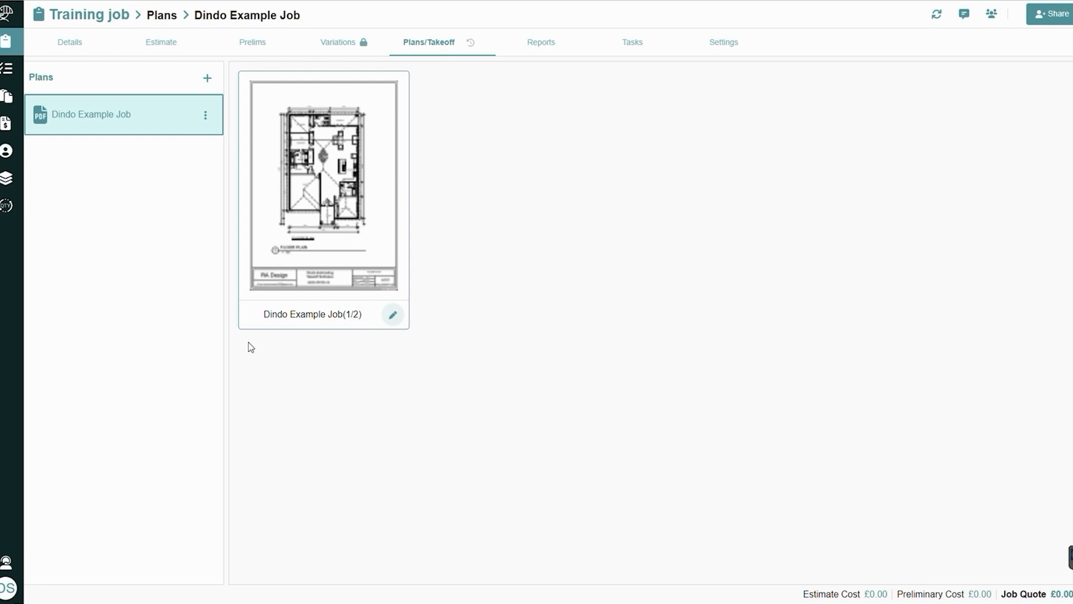
Open the Dindo Example Job(1/2) drawing for takeoff and choose to scale it with Measure scale
{"action": "mouse_move", "coordinate": [269, 249]}
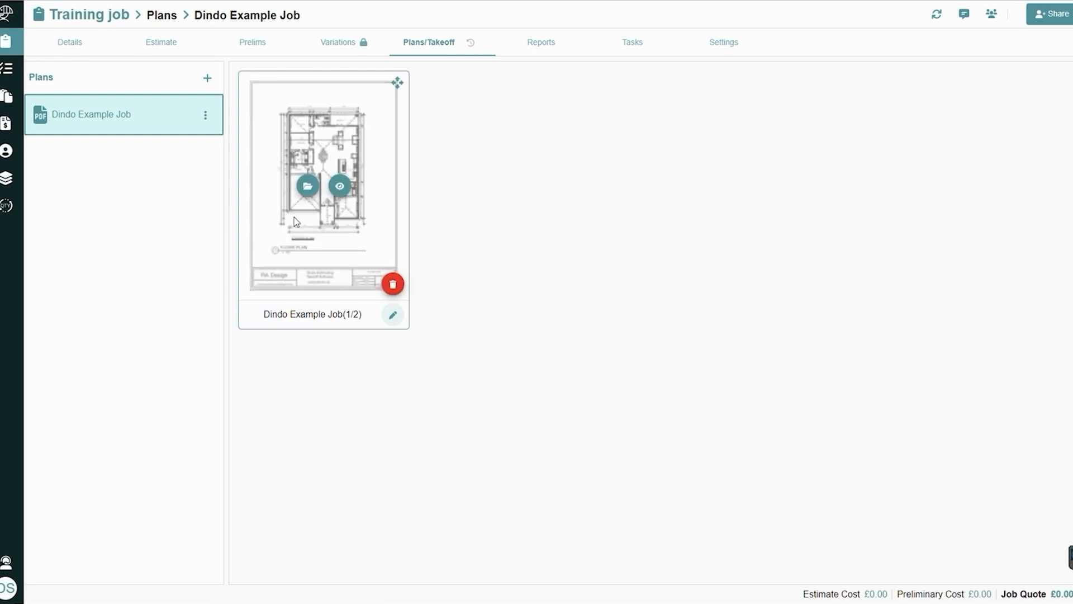
{"action": "left_click", "coordinate": [308, 192]}
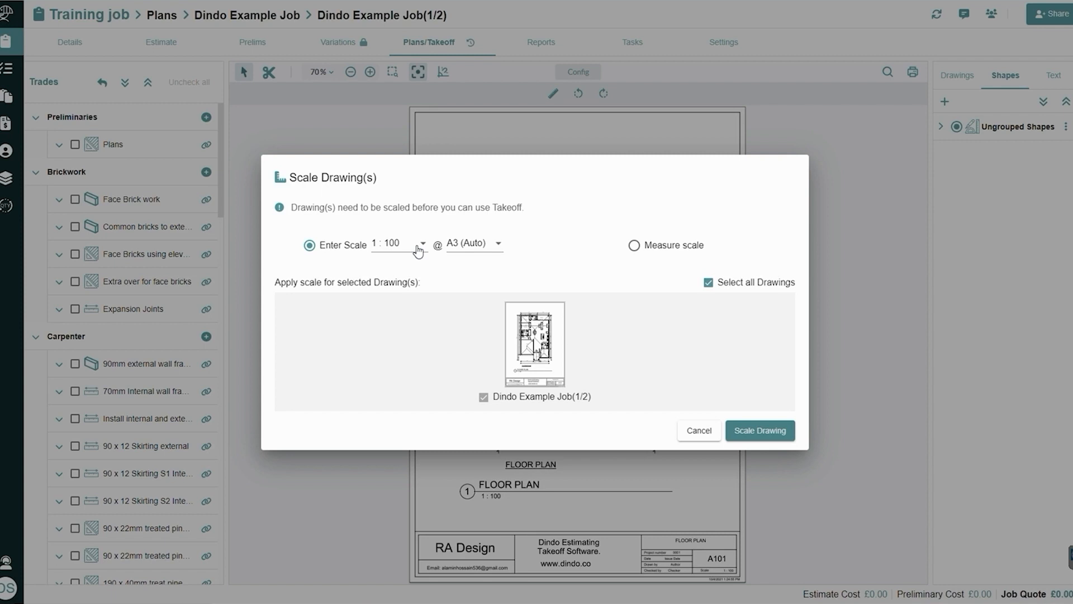
{"action": "left_click", "coordinate": [637, 245]}
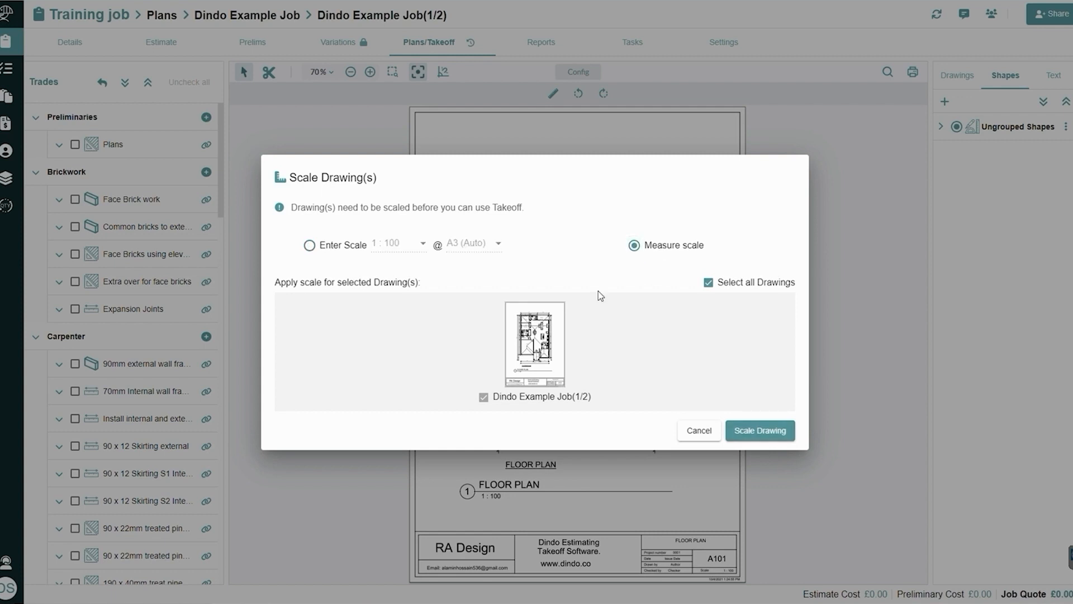
{"action": "left_click", "coordinate": [762, 439]}
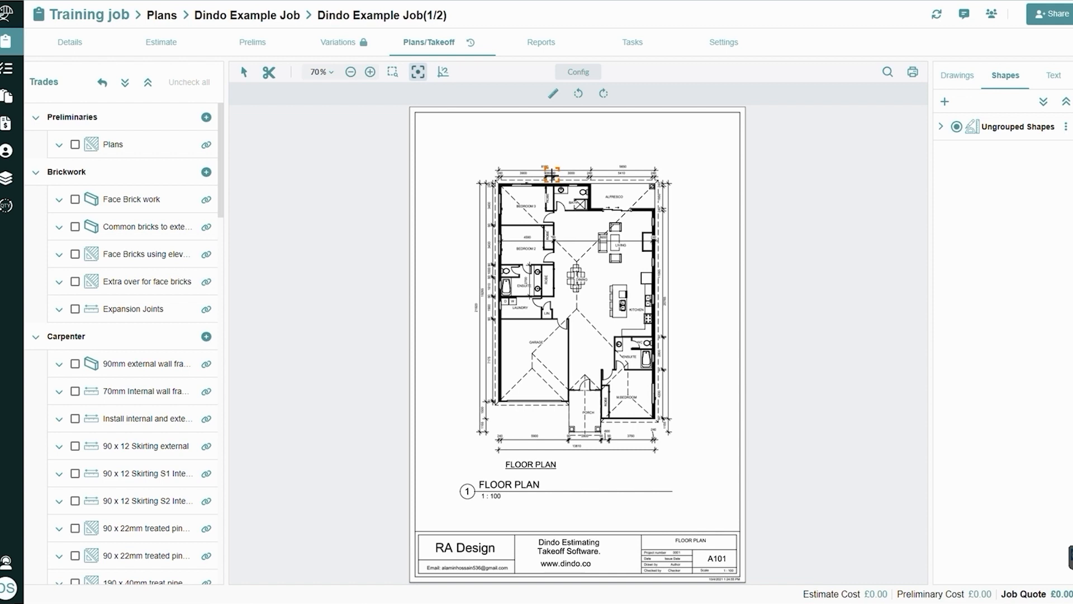
Calibrate the drawing scale by measuring the dimension line above the bath and setting its length to 3000 mm
{"action": "scroll", "coordinate": [552, 175], "scroll_direction": "up", "scroll_amount": 10}
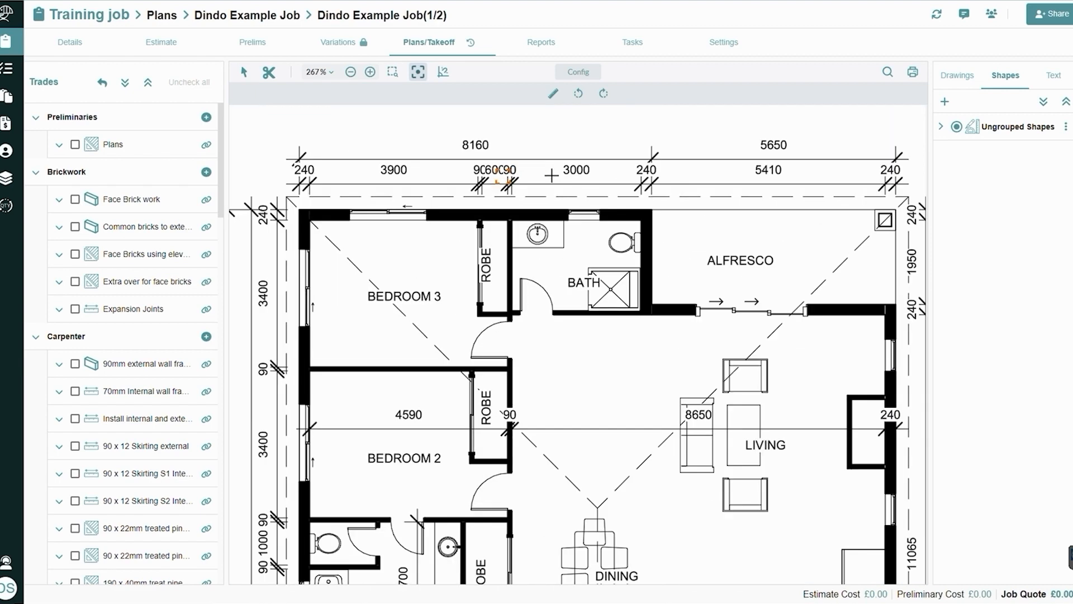
{"action": "scroll", "coordinate": [552, 174], "scroll_direction": "down", "scroll_amount": 6}
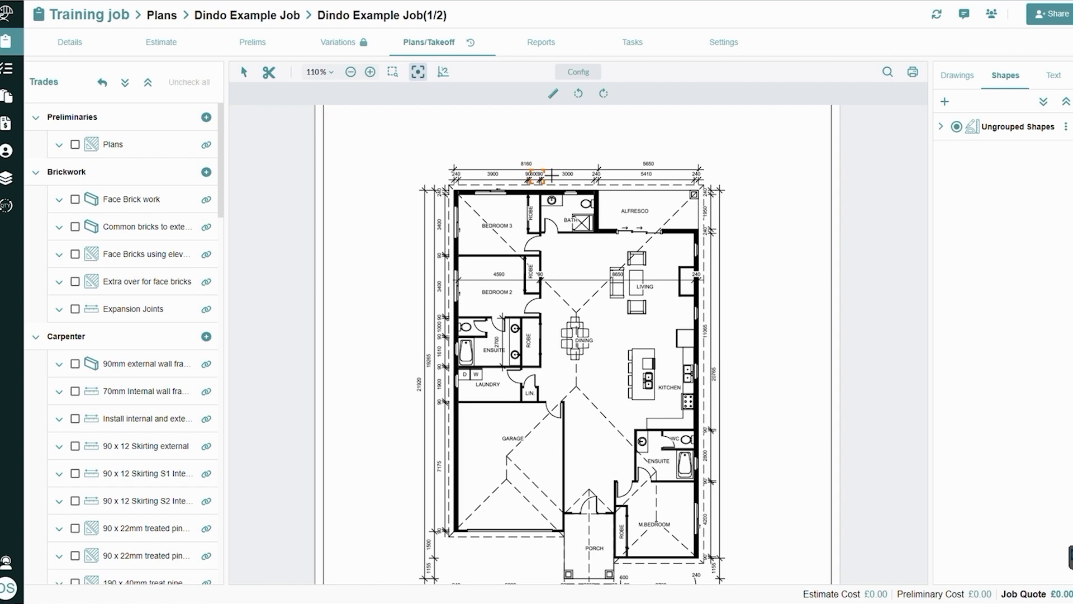
{"action": "scroll", "coordinate": [552, 175], "scroll_direction": "up", "scroll_amount": 5}
{"action": "scroll", "coordinate": [551, 175], "scroll_direction": "up", "scroll_amount": 6}
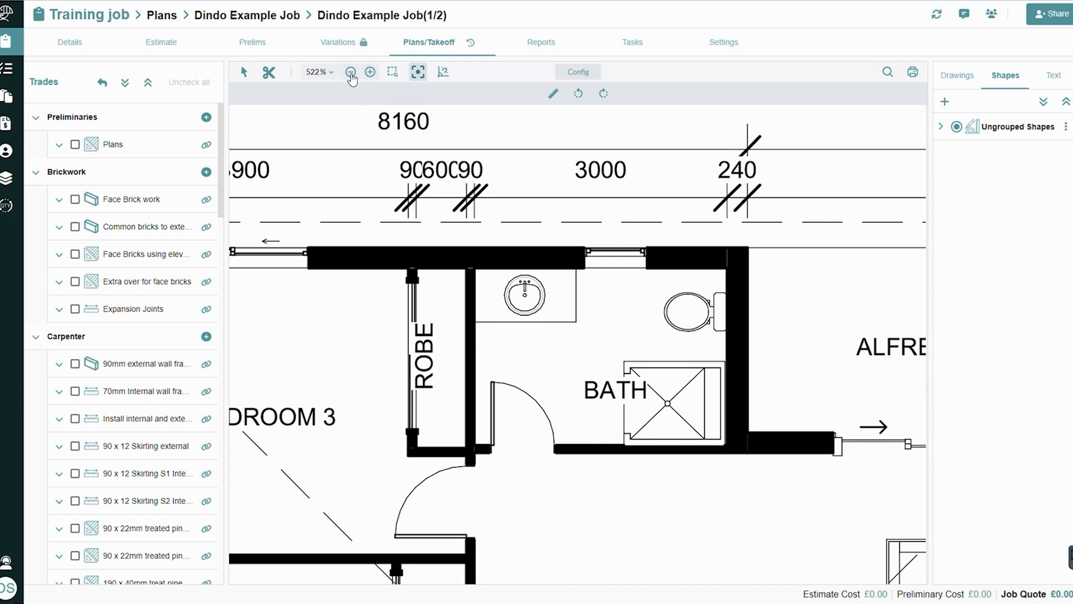
{"action": "left_click", "coordinate": [393, 74]}
{"action": "left_click_drag", "start_coordinate": [475, 199], "coordinate": [727, 199]}
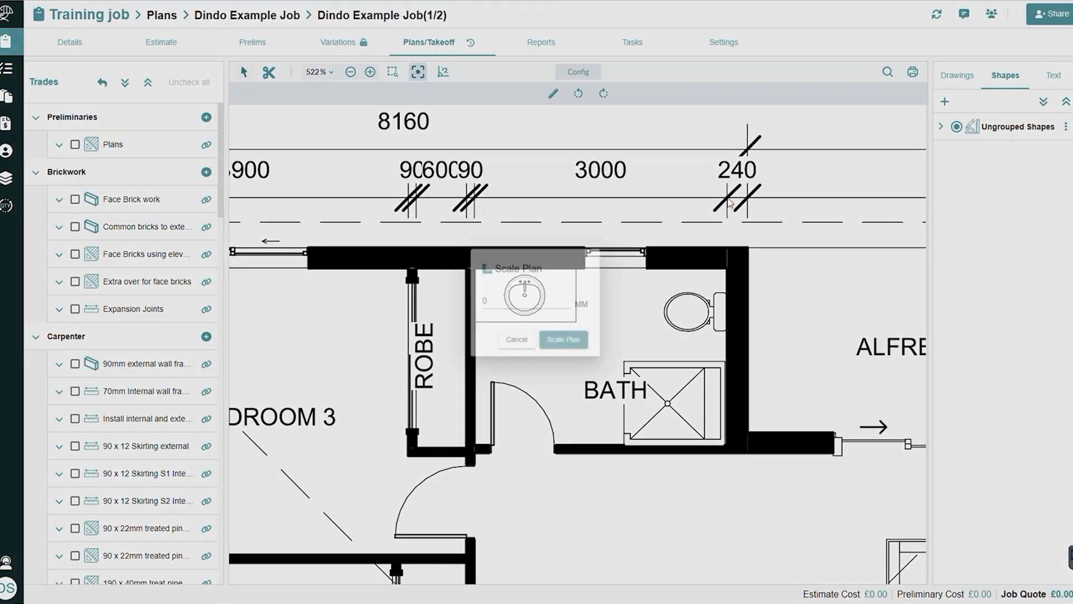
{"action": "double_click", "coordinate": [483, 301]}
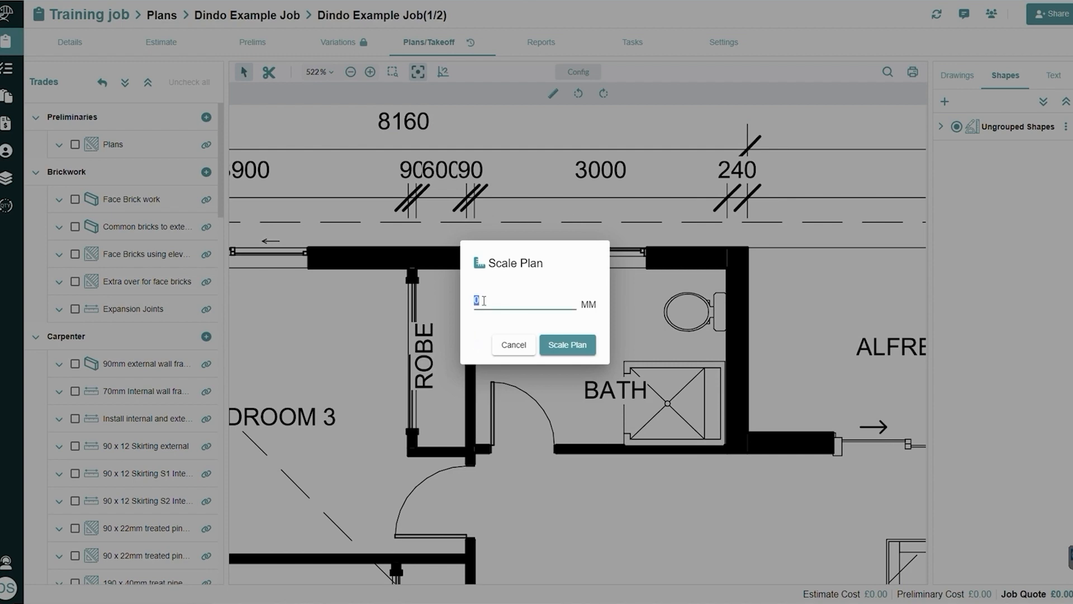
{"action": "type", "text": "3000"}
{"action": "left_click", "coordinate": [581, 350]}
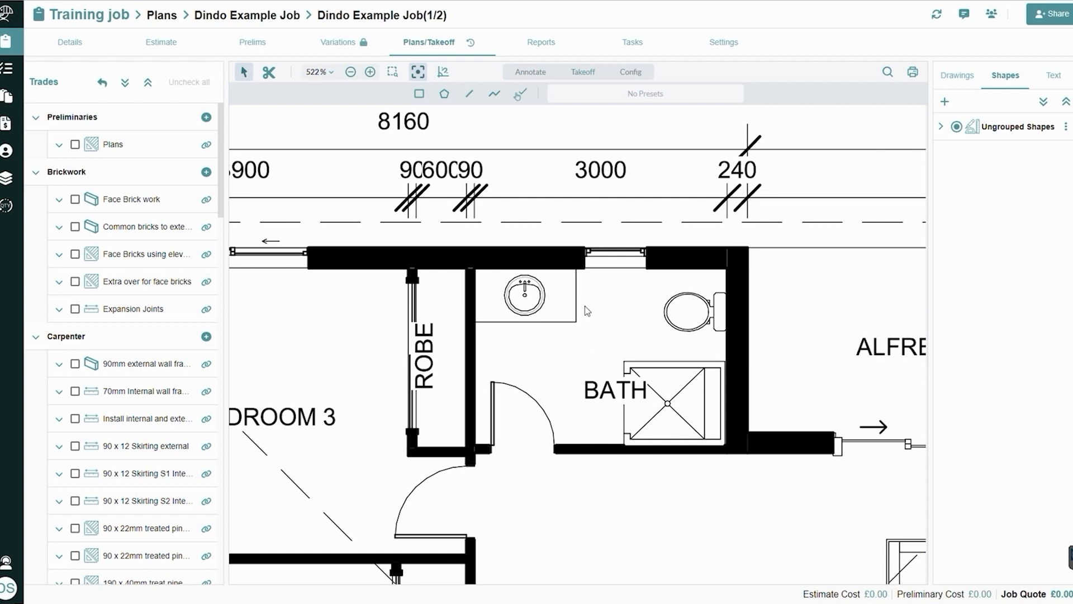
Examine the floor plan at different magnifications, from the bath across the alfresco and living areas to the bedrooms
{"action": "left_click", "coordinate": [350, 72]}
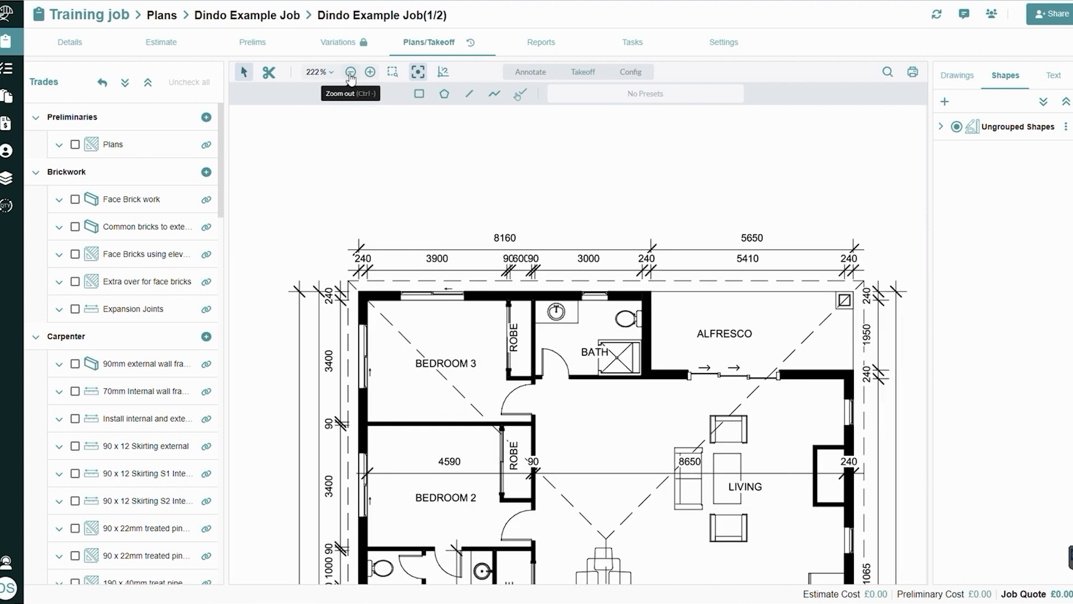
{"action": "left_click", "coordinate": [393, 72]}
{"action": "left_click_drag", "start_coordinate": [442, 227], "coordinate": [688, 453]}
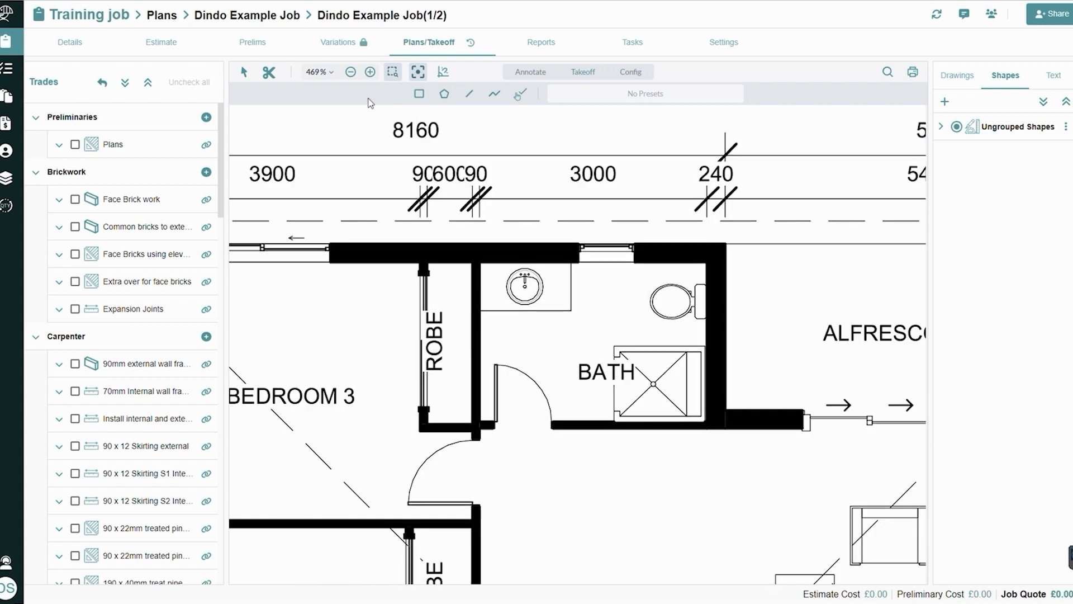
{"action": "left_click", "coordinate": [244, 72]}
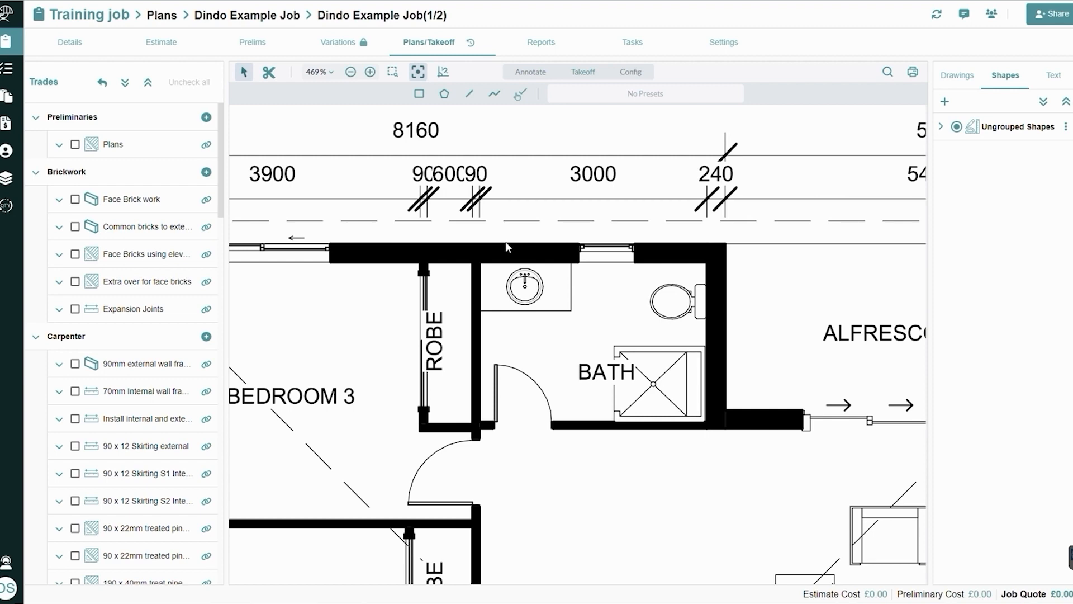
{"action": "left_click_drag", "start_coordinate": [505, 244], "coordinate": [567, 254]}
{"action": "left_click_drag", "start_coordinate": [718, 253], "coordinate": [475, 145]}
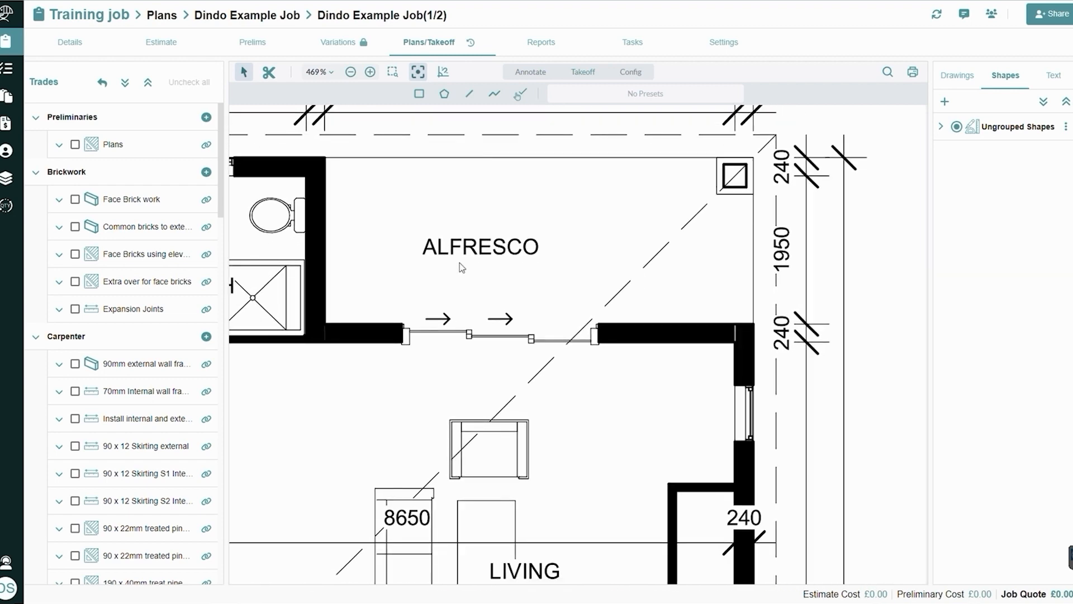
{"action": "scroll", "coordinate": [360, 276], "scroll_direction": "down", "scroll_amount": 2}
{"action": "scroll", "coordinate": [360, 276], "scroll_direction": "down", "scroll_amount": 3}
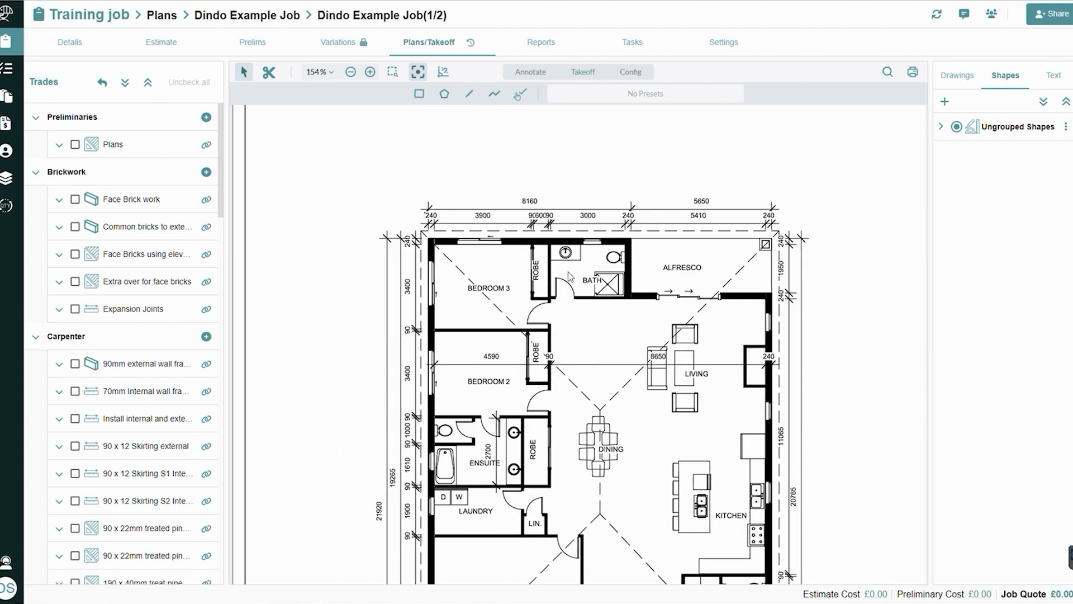
{"action": "scroll", "coordinate": [618, 337], "scroll_direction": "up", "scroll_amount": 5}
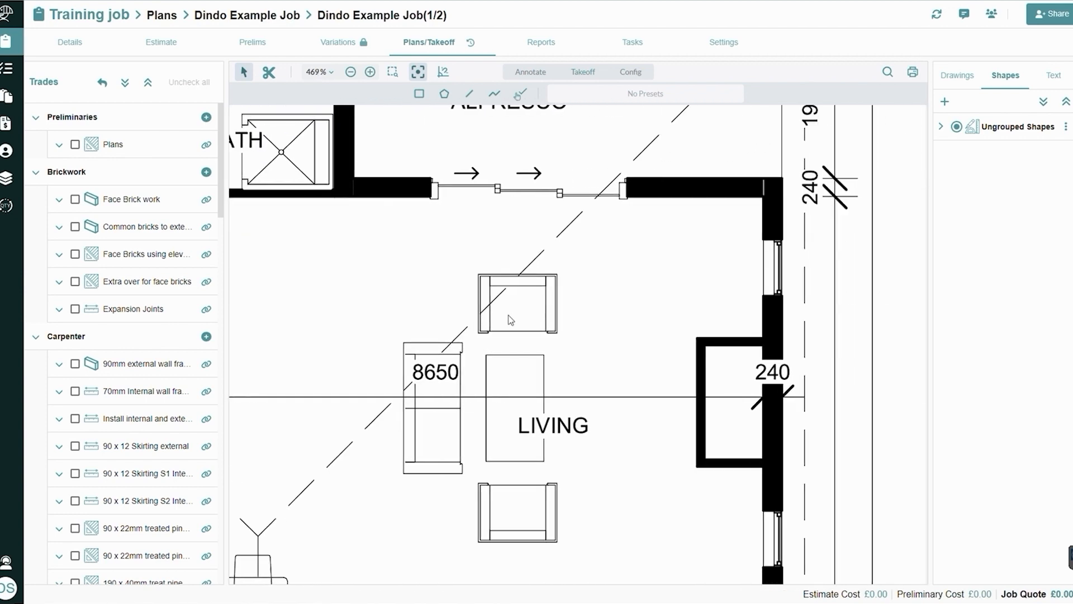
{"action": "scroll", "coordinate": [516, 303], "scroll_direction": "down", "scroll_amount": 3}
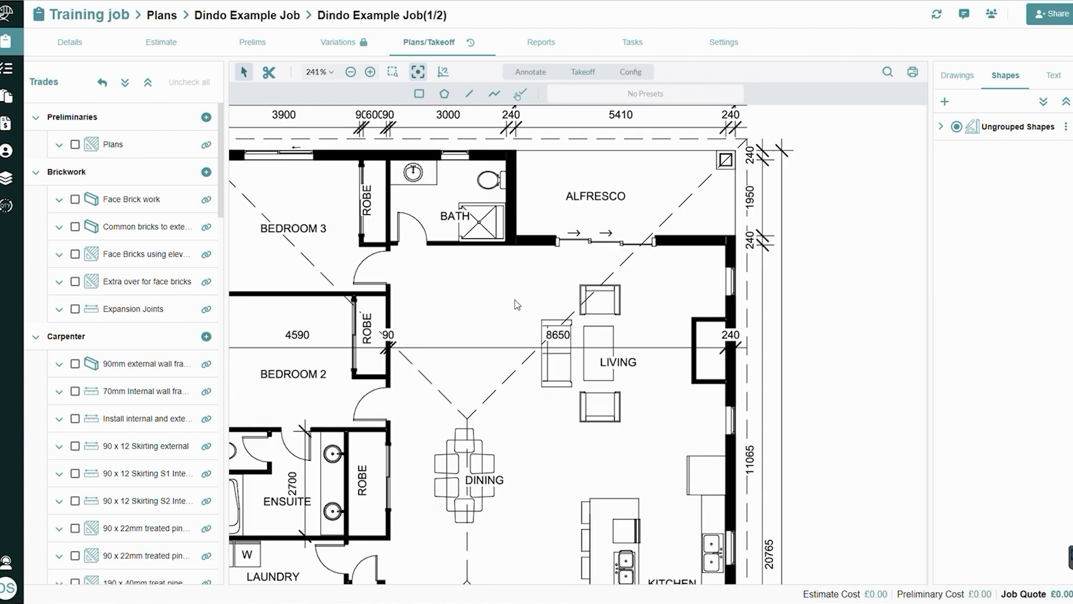
{"action": "left_click_drag", "start_coordinate": [376, 290], "coordinate": [506, 307]}
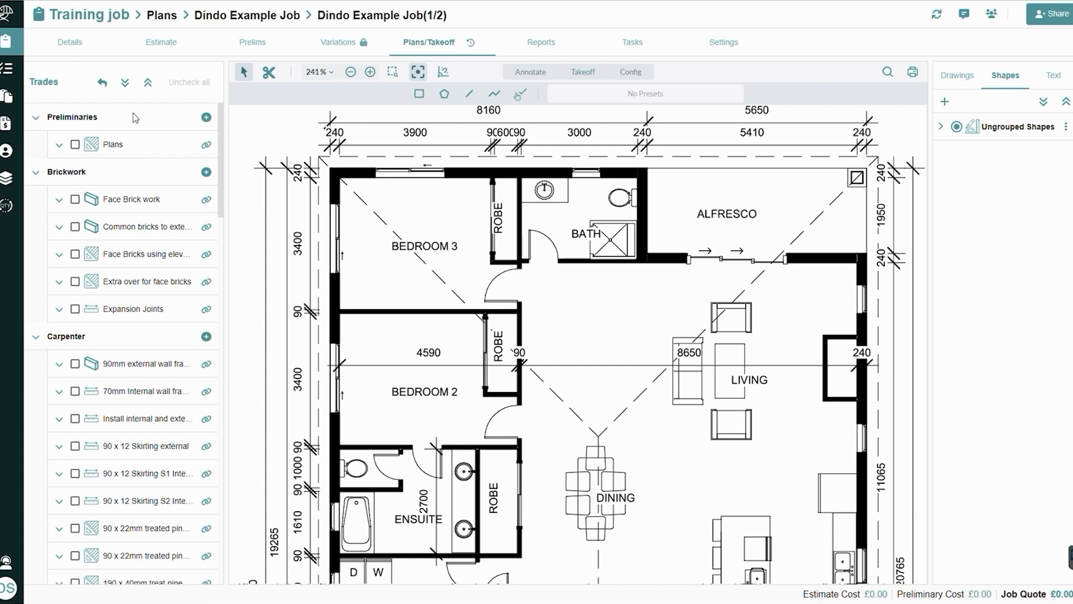
Collapse all trades, expand Roof, and check the takeoff items under Tiler, Plaster and Carpenter, leaving only Roof expanded
{"action": "left_click", "coordinate": [148, 85]}
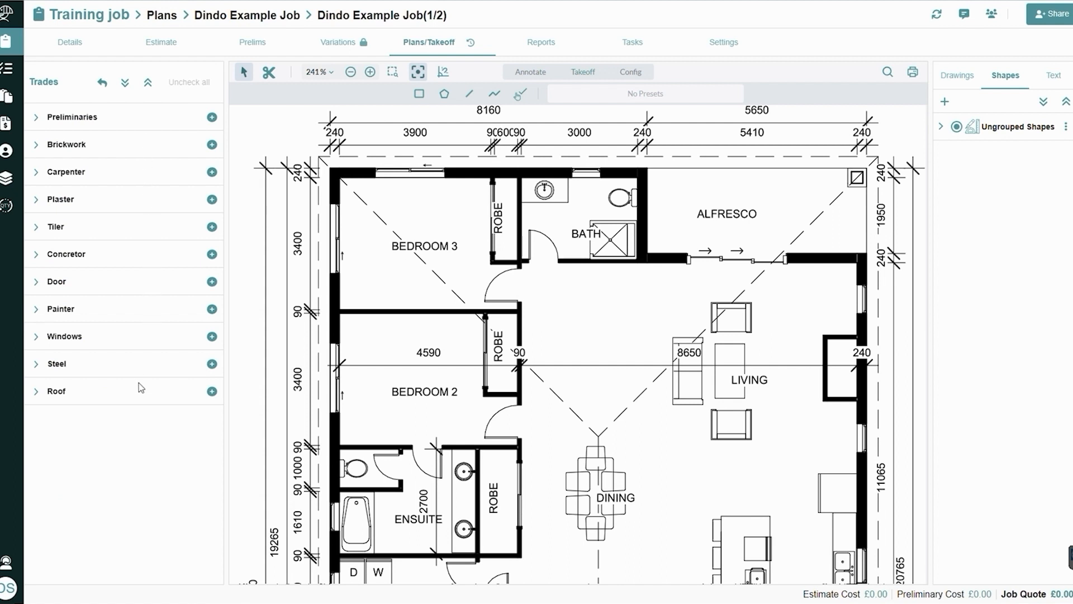
{"action": "left_click", "coordinate": [37, 394]}
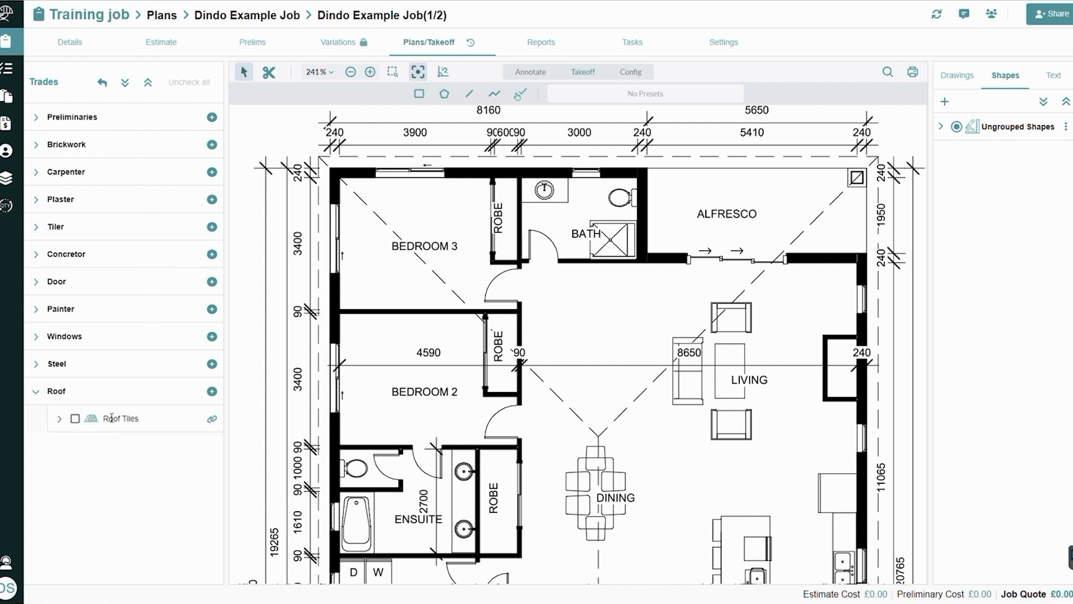
{"action": "left_click", "coordinate": [36, 229]}
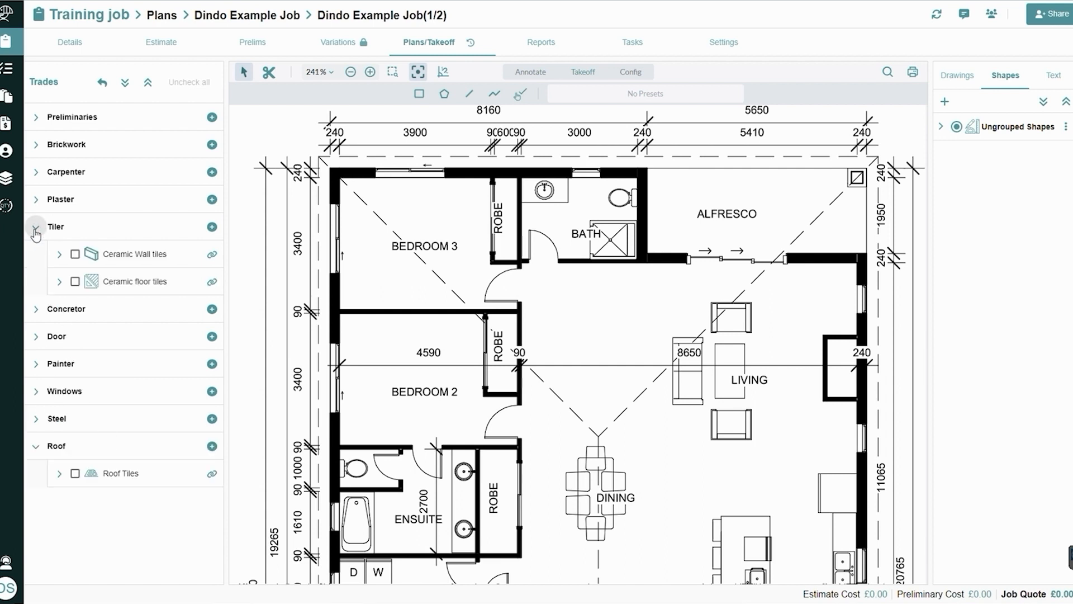
{"action": "left_click", "coordinate": [36, 228]}
{"action": "left_click", "coordinate": [36, 201]}
{"action": "left_click", "coordinate": [35, 203]}
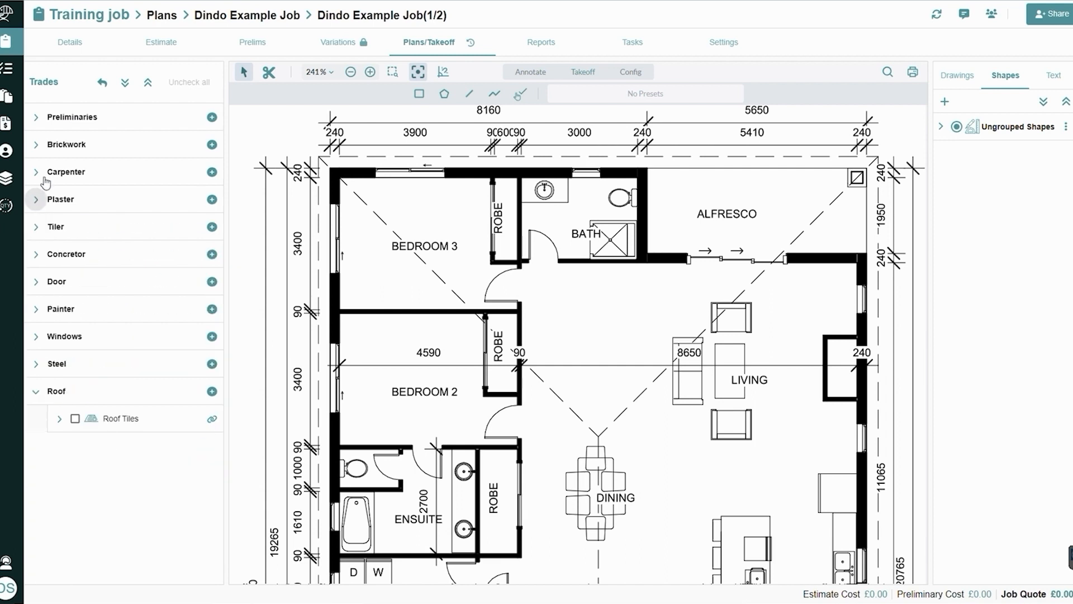
{"action": "left_click", "coordinate": [37, 173]}
{"action": "left_click", "coordinate": [37, 173]}
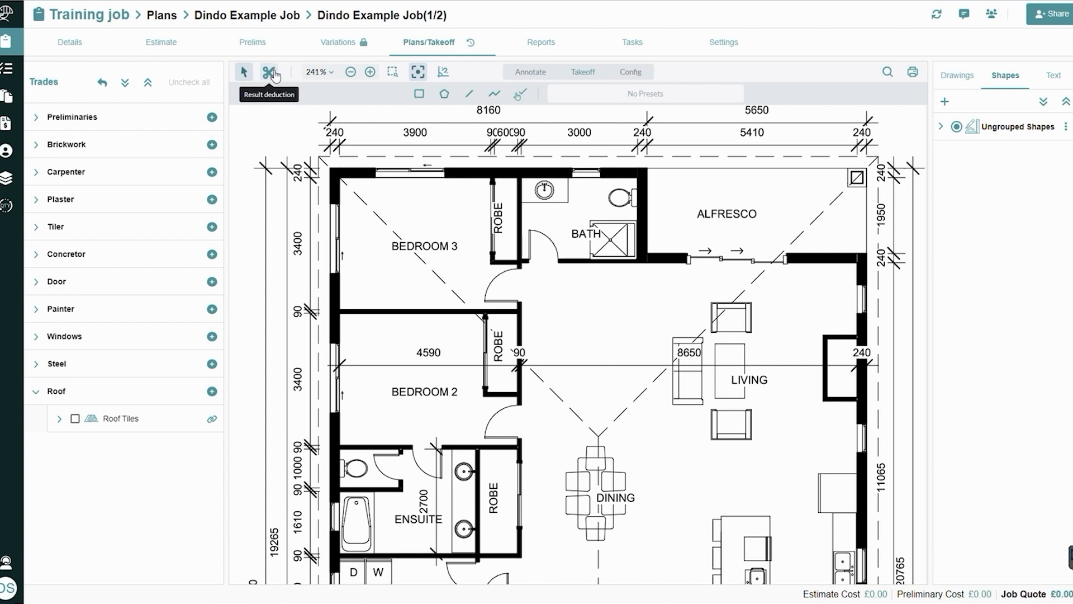
Review the annotation tools and the takeoff tools available for the floor plan
{"action": "left_click", "coordinate": [350, 72]}
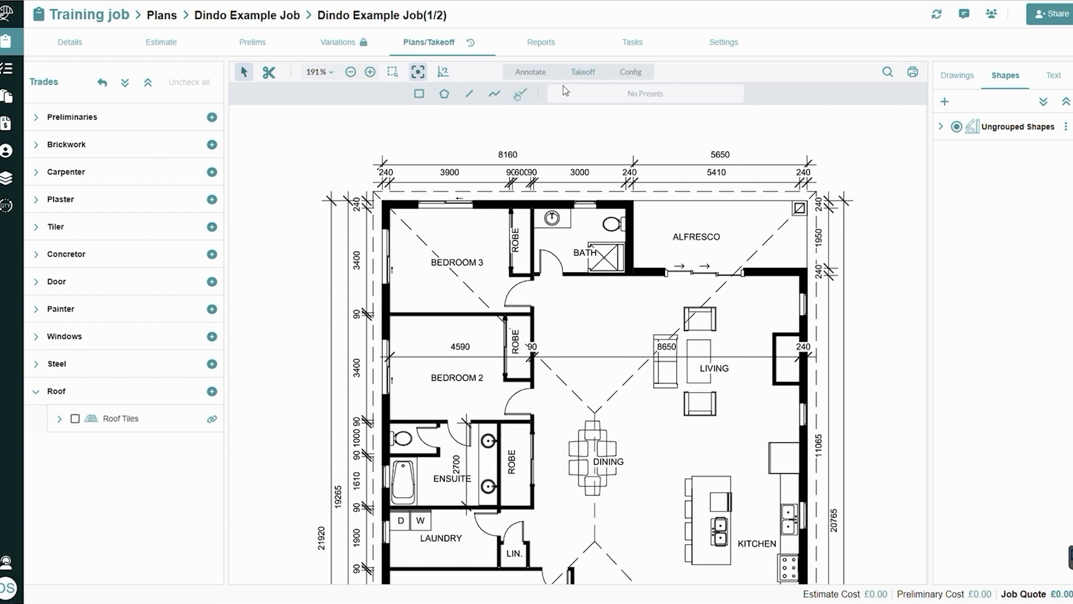
{"action": "left_click", "coordinate": [529, 78]}
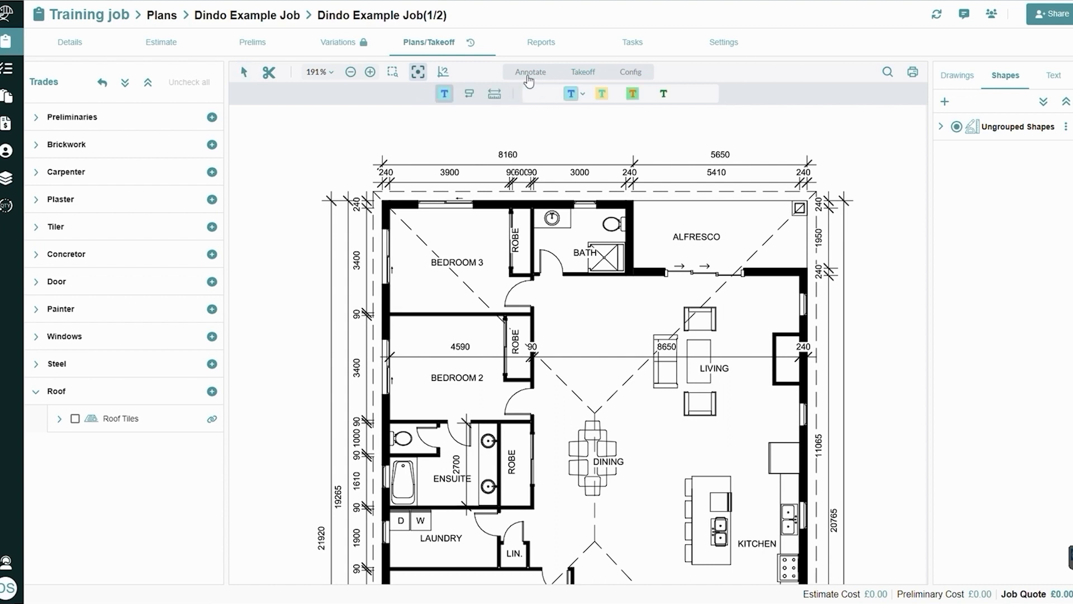
{"action": "left_click", "coordinate": [571, 75]}
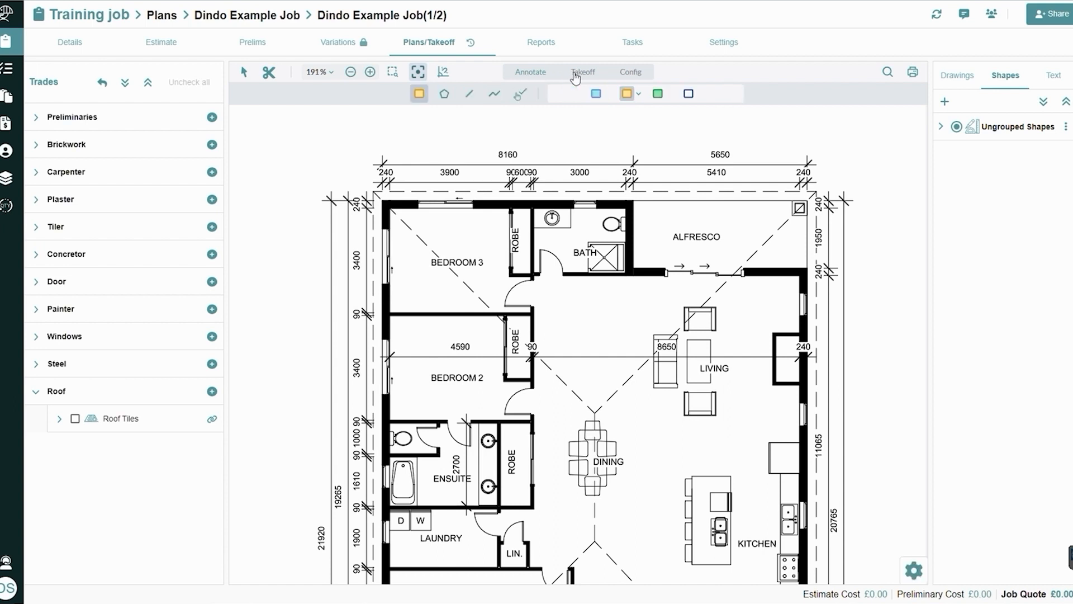
Rotate the floor plan drawing right once using the drawing configuration tools
{"action": "left_click", "coordinate": [628, 77]}
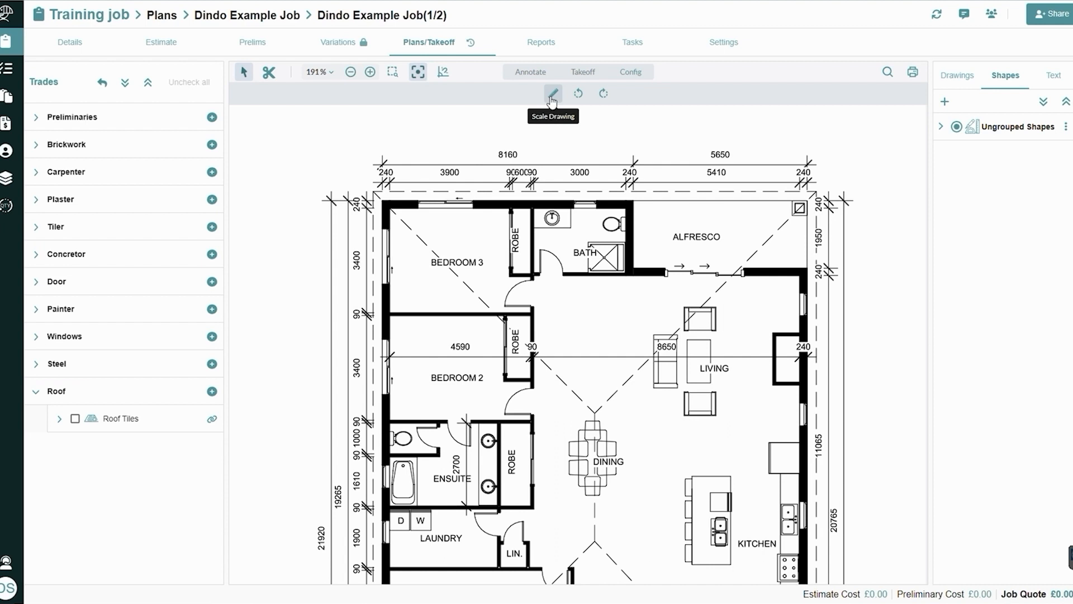
{"action": "scroll", "coordinate": [563, 244], "scroll_direction": "down", "scroll_amount": 5}
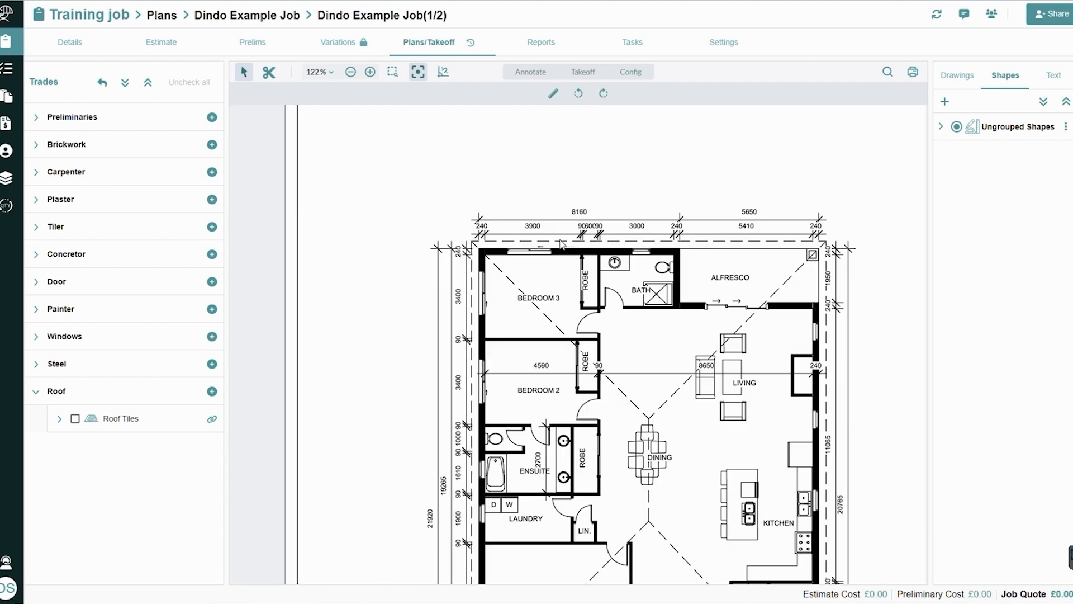
{"action": "scroll", "coordinate": [563, 245], "scroll_direction": "down", "scroll_amount": 1}
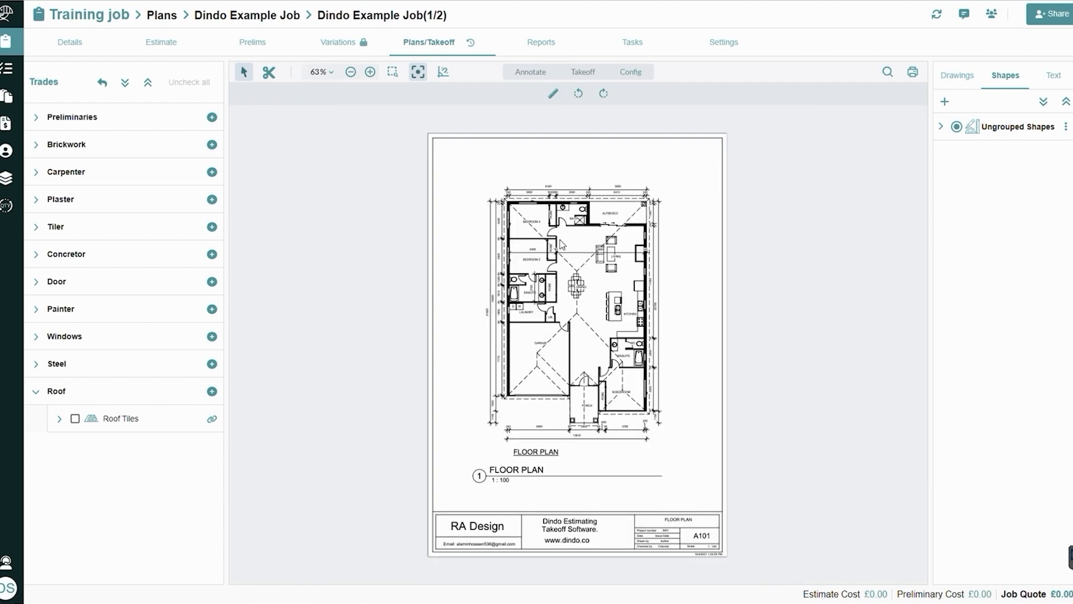
{"action": "left_click", "coordinate": [603, 95]}
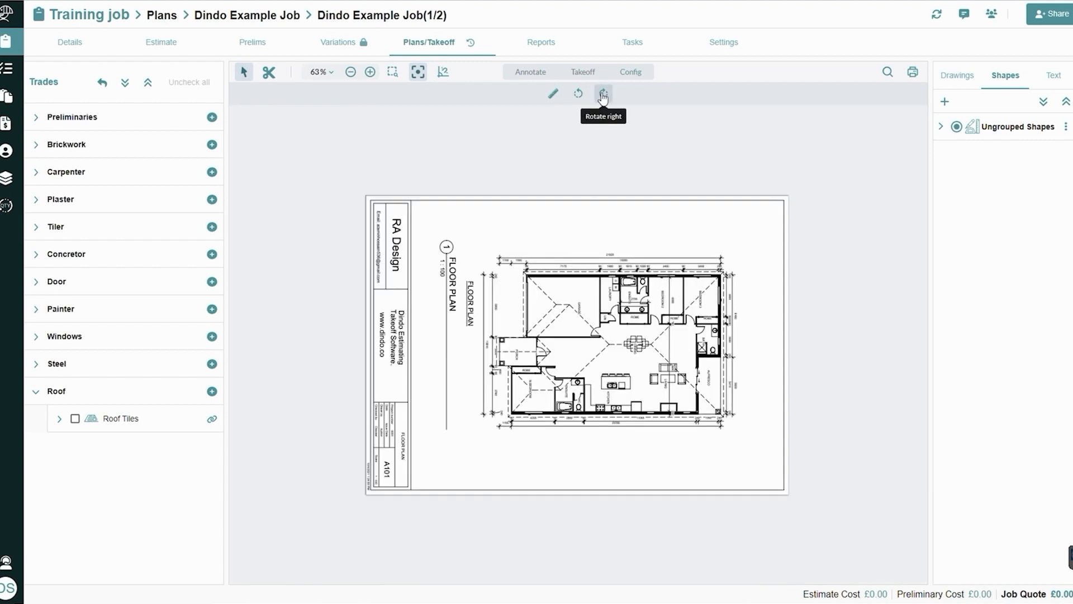
{"action": "scroll", "coordinate": [603, 320], "scroll_direction": "up", "scroll_amount": 2}
{"action": "scroll", "coordinate": [603, 320], "scroll_direction": "up", "scroll_amount": 1}
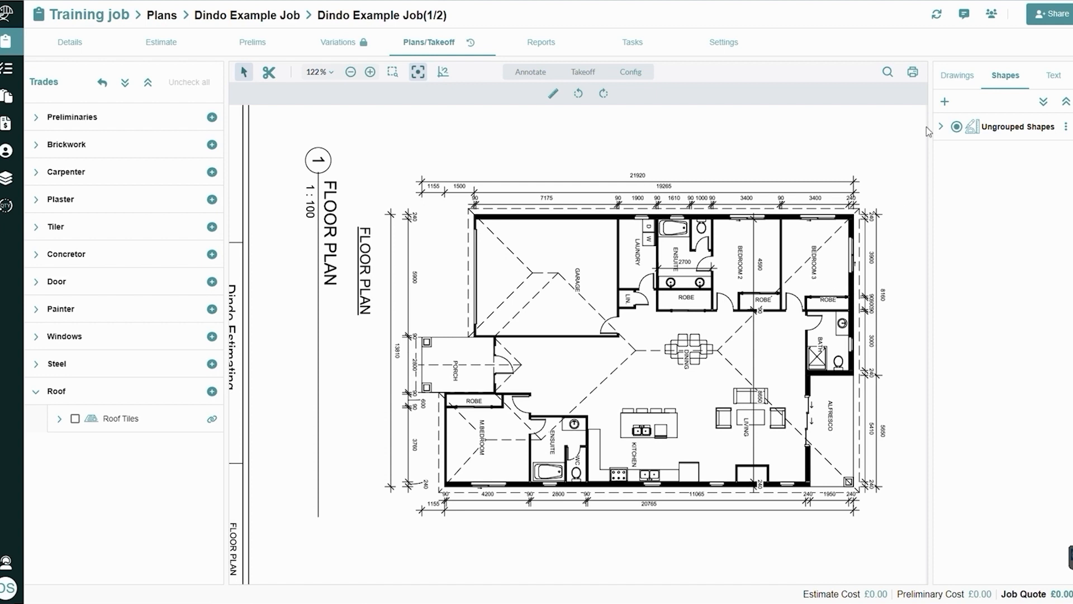
Search the drawing for the word Garage, go to the match, and close the search
{"action": "left_click", "coordinate": [889, 79]}
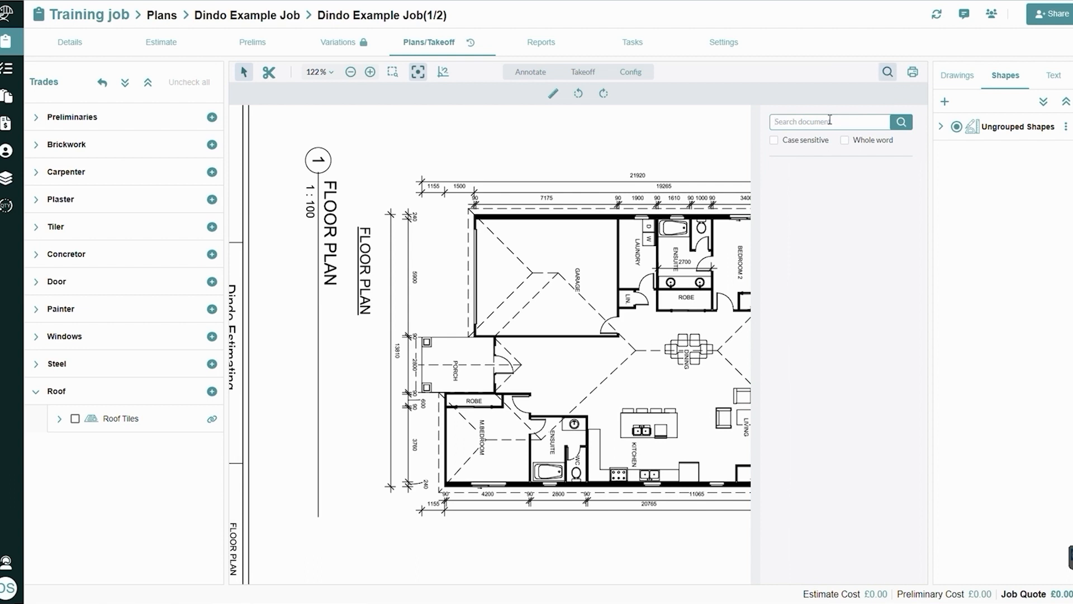
{"action": "type", "text": "Garage"}
{"action": "key", "text": "Return"}
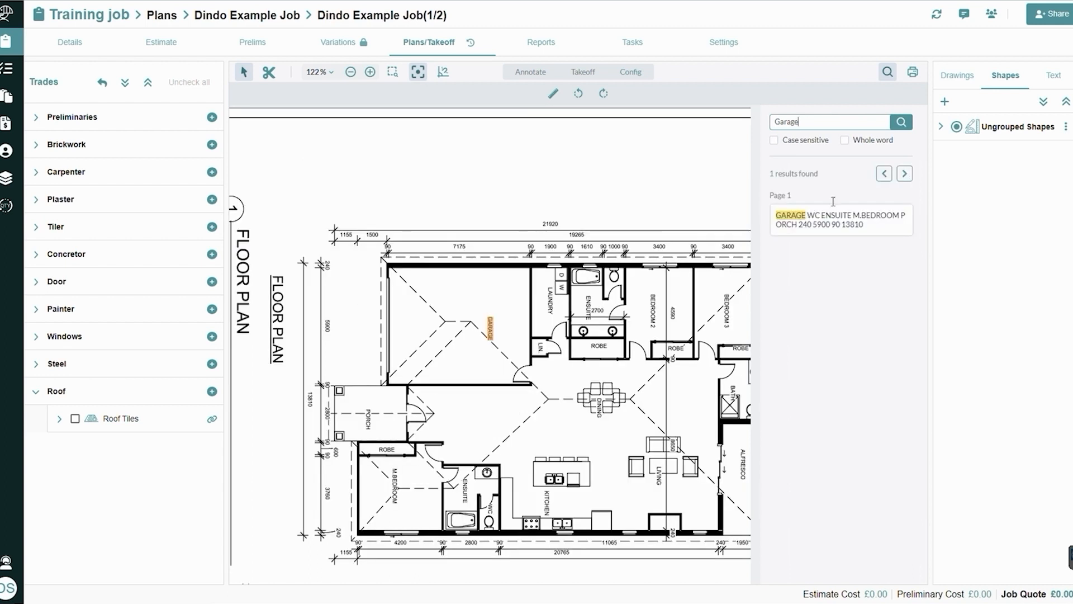
{"action": "left_click", "coordinate": [798, 219]}
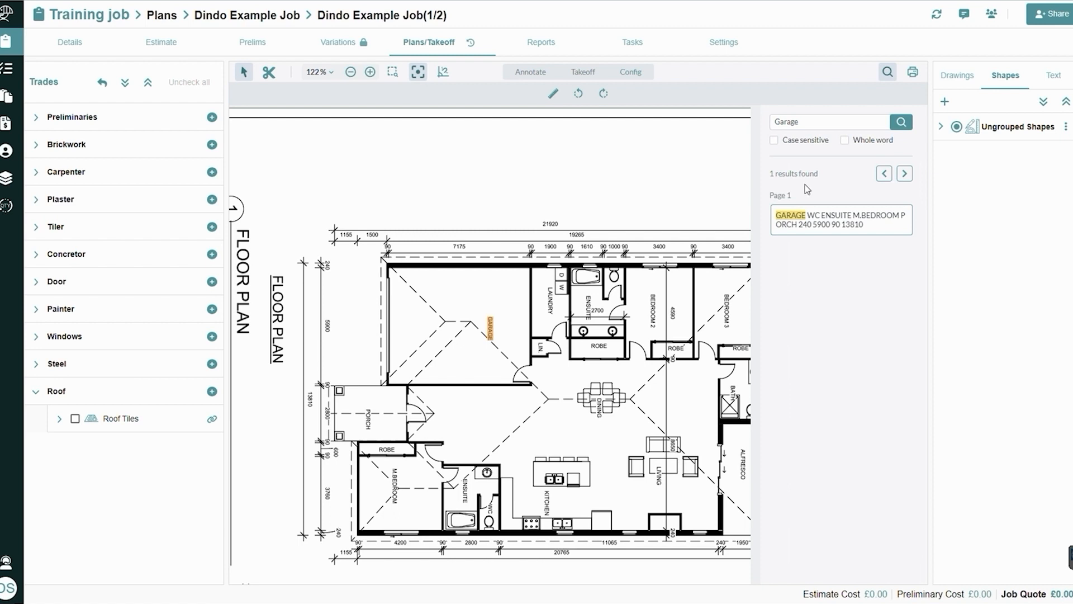
{"action": "left_click", "coordinate": [889, 72]}
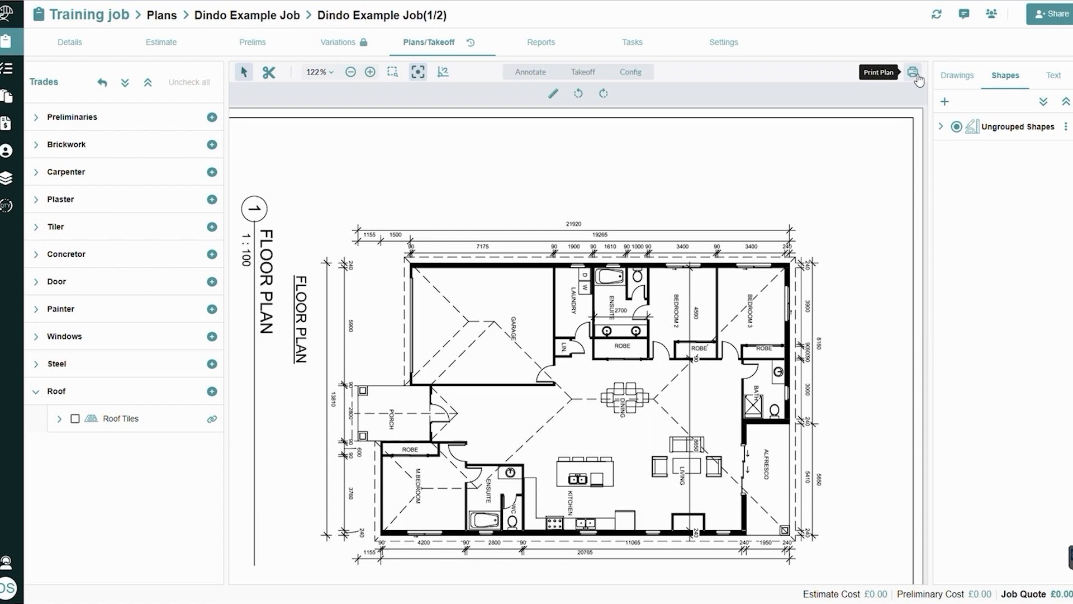
Check the plan's drawings, shapes and text lists, ending on the shapes list
{"action": "left_click", "coordinate": [955, 84]}
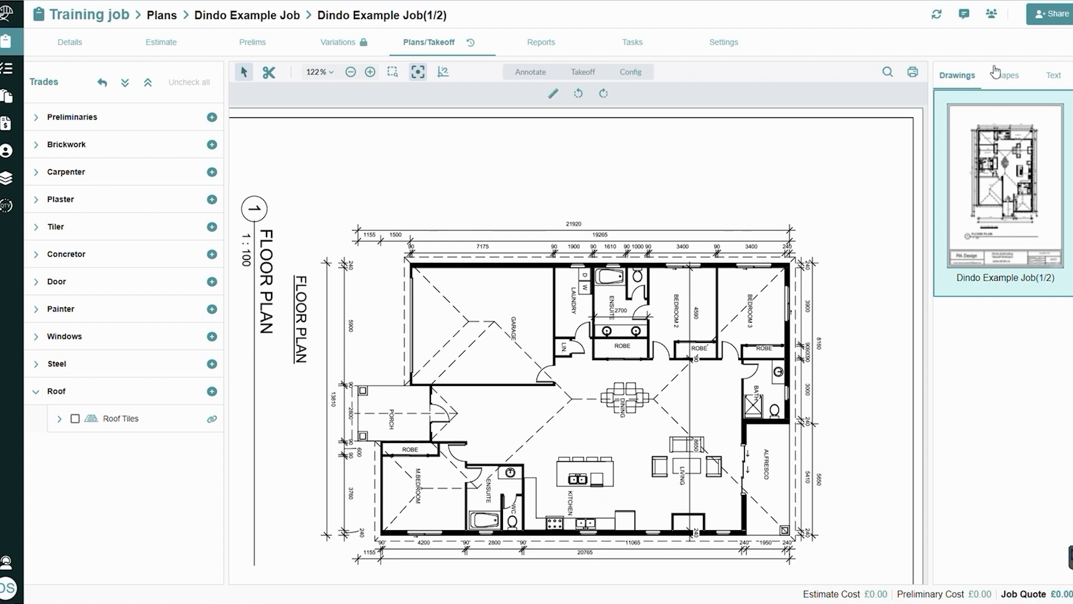
{"action": "left_click", "coordinate": [996, 71]}
{"action": "left_click", "coordinate": [1061, 82]}
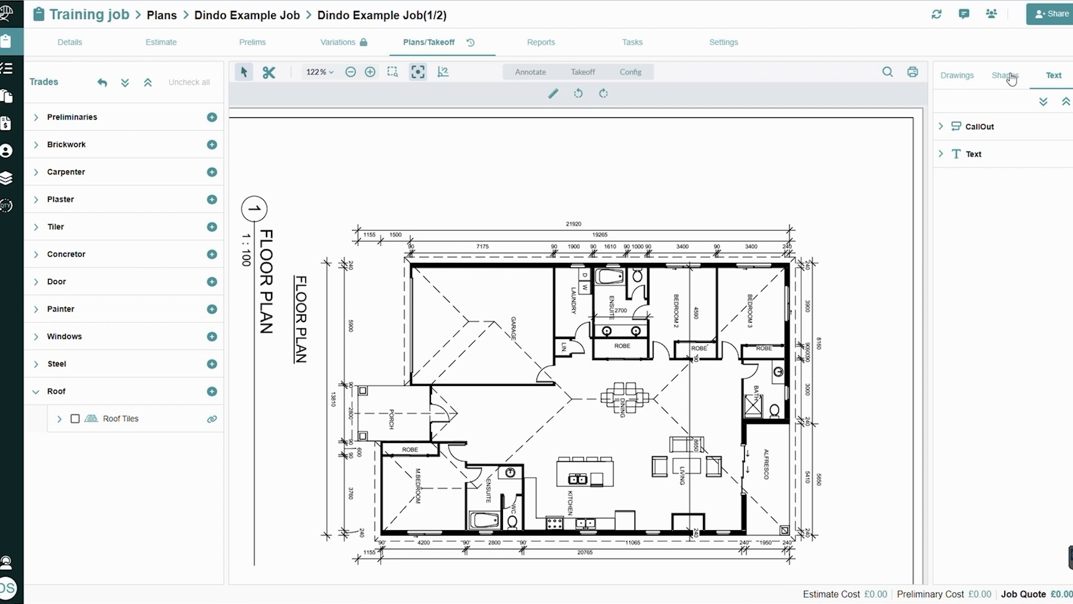
{"action": "left_click", "coordinate": [1010, 77]}
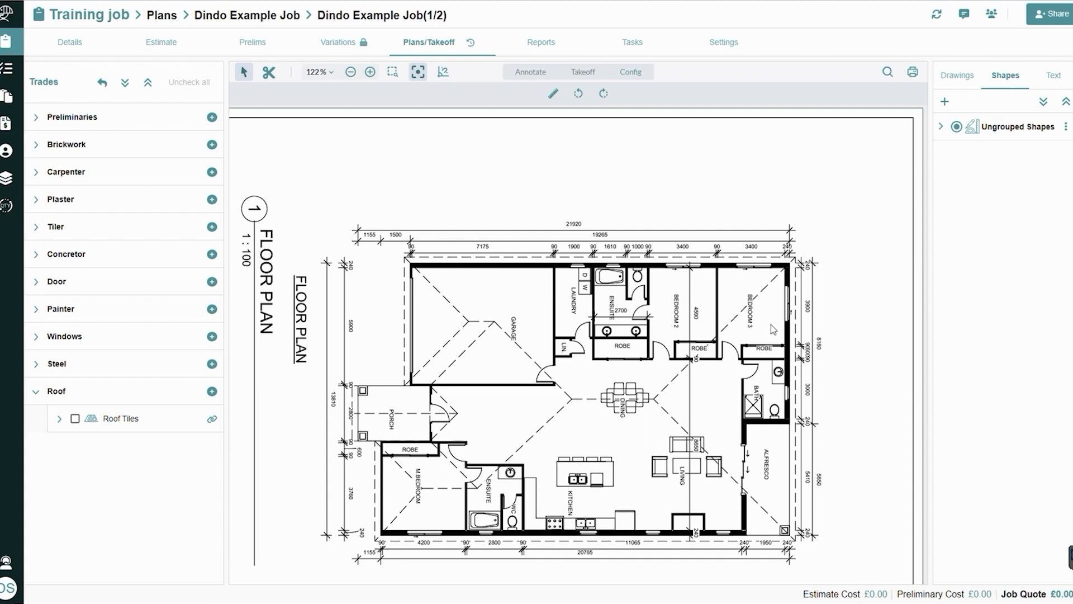
Collapse the Roof trade, expand Carpenter, and bring up the takeoff drawing tools
{"action": "left_click", "coordinate": [35, 396]}
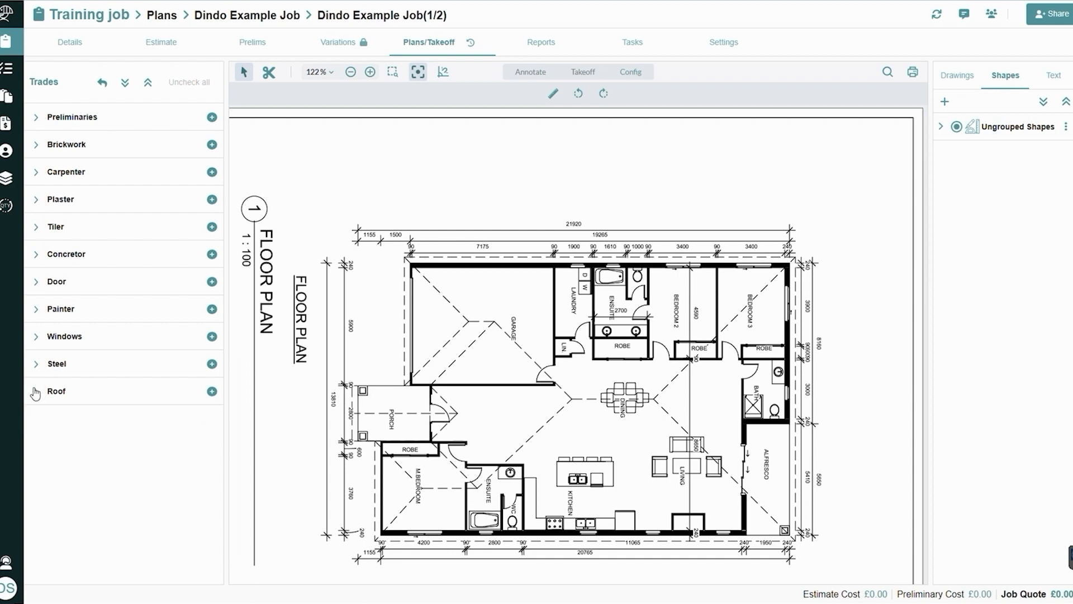
{"action": "left_click", "coordinate": [36, 174]}
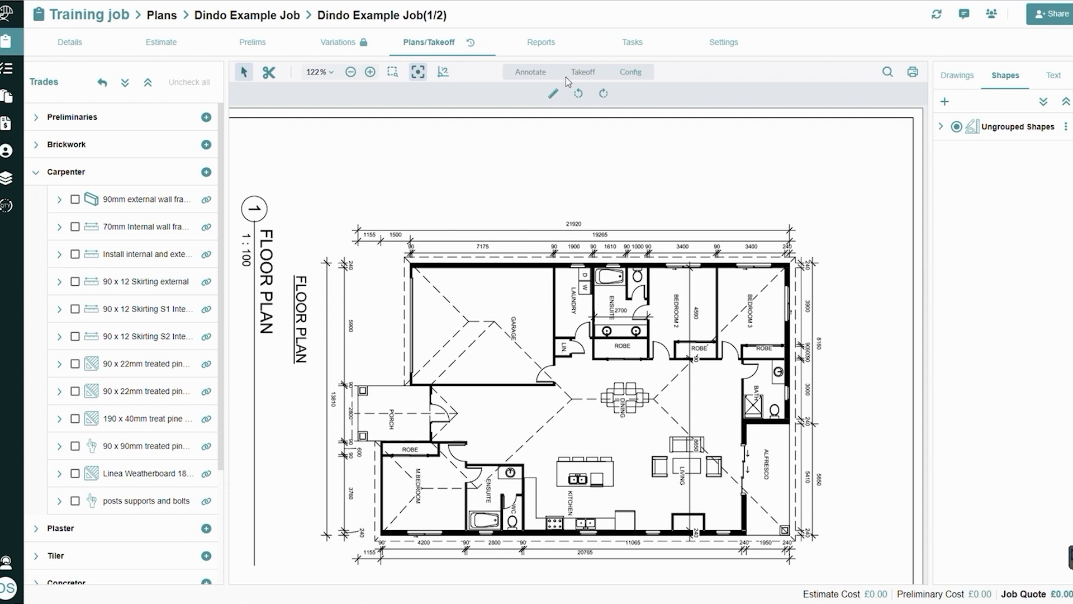
{"action": "left_click", "coordinate": [582, 72]}
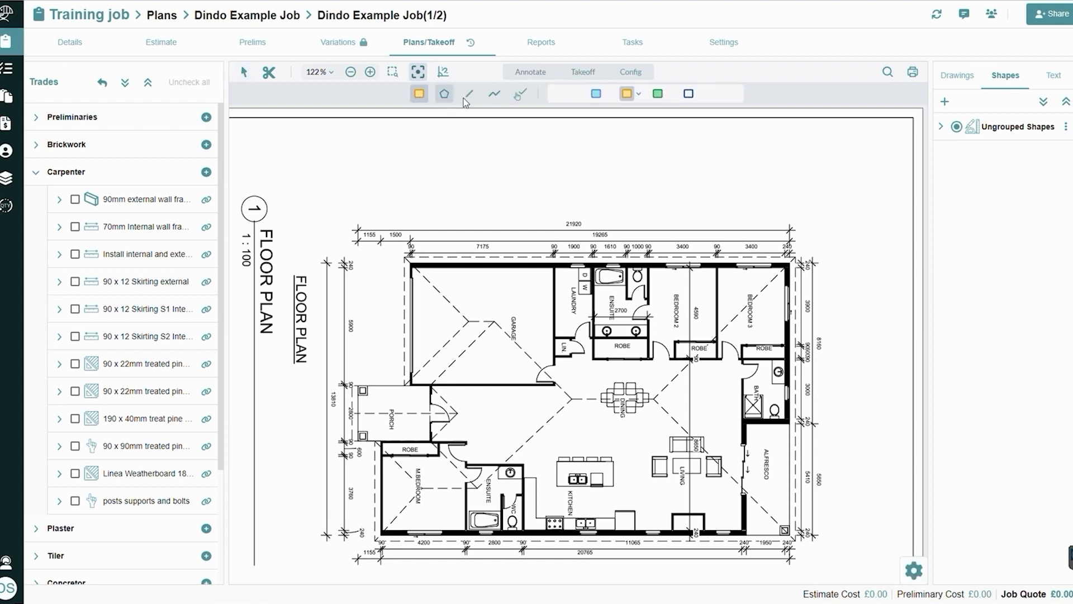
{"action": "left_click", "coordinate": [519, 93]}
Compare the drawing tools offered for Carpenter's 90 x 12 Skirting S1, first 90 x 22mm treated and 90 x 90mm treated items, selecting each separately
{"action": "left_click", "coordinate": [75, 309]}
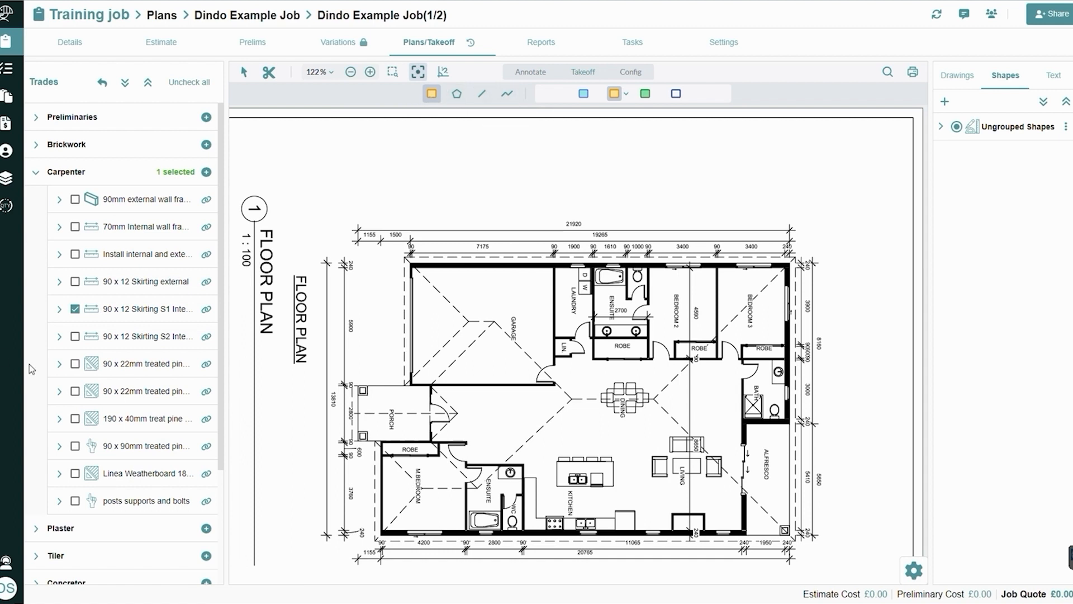
{"action": "left_click", "coordinate": [76, 310]}
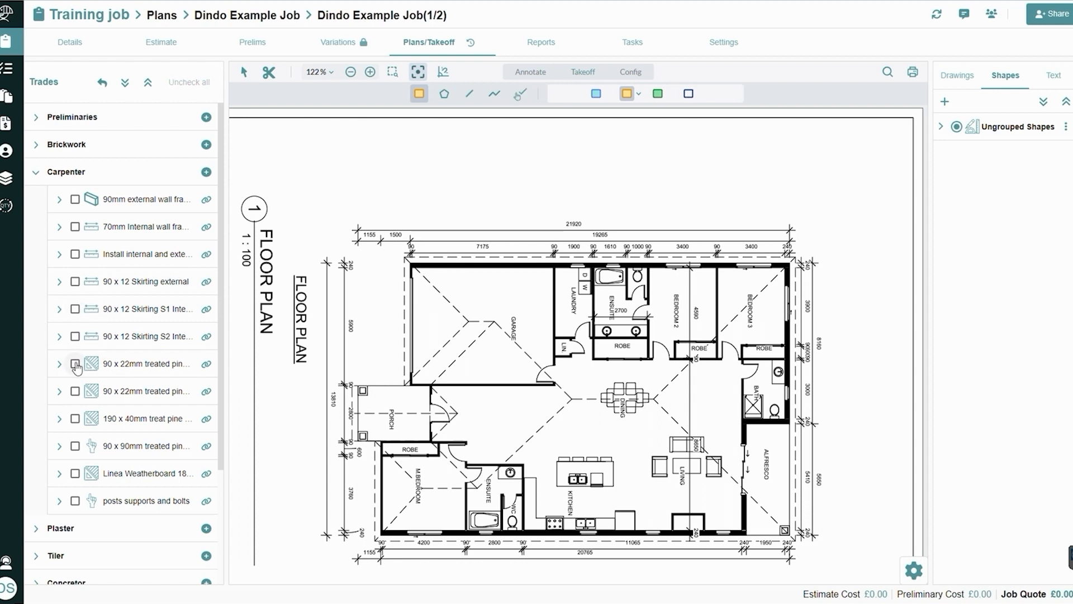
{"action": "left_click", "coordinate": [76, 364]}
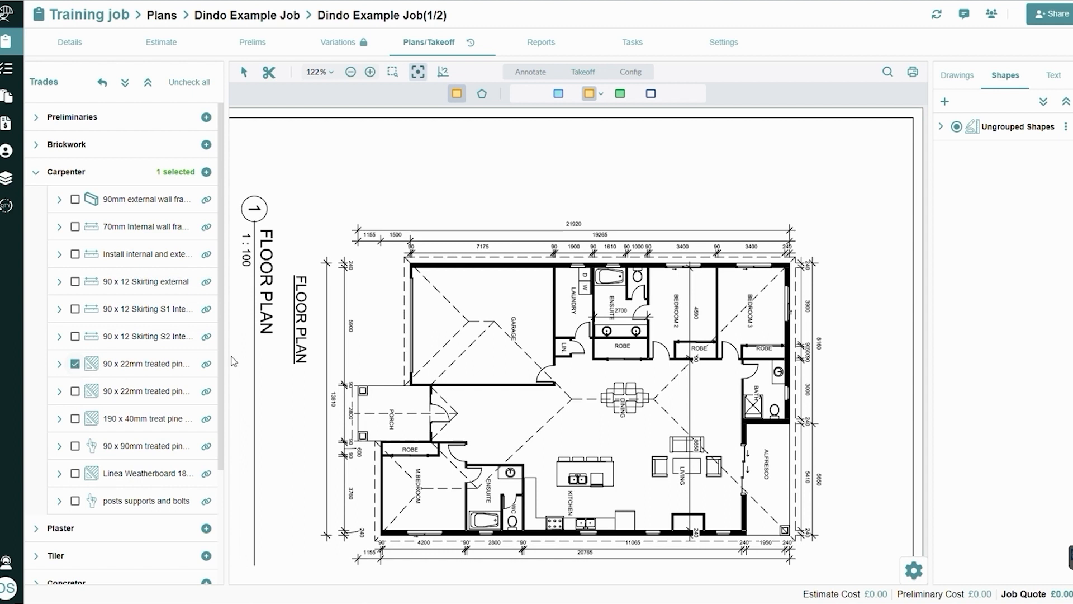
{"action": "left_click", "coordinate": [75, 364]}
{"action": "left_click", "coordinate": [75, 308]}
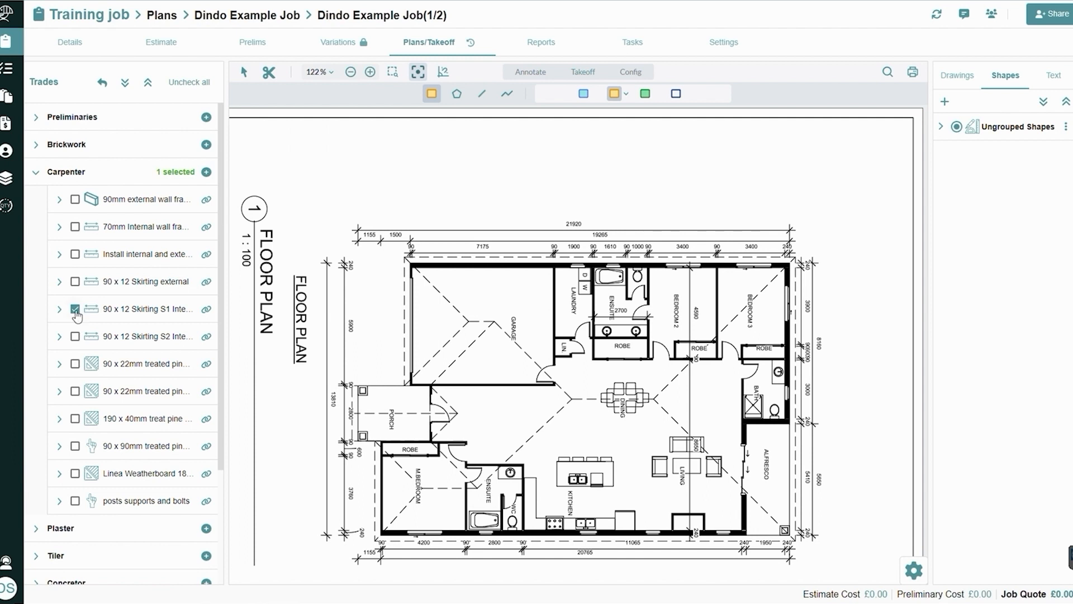
{"action": "left_click", "coordinate": [75, 446]}
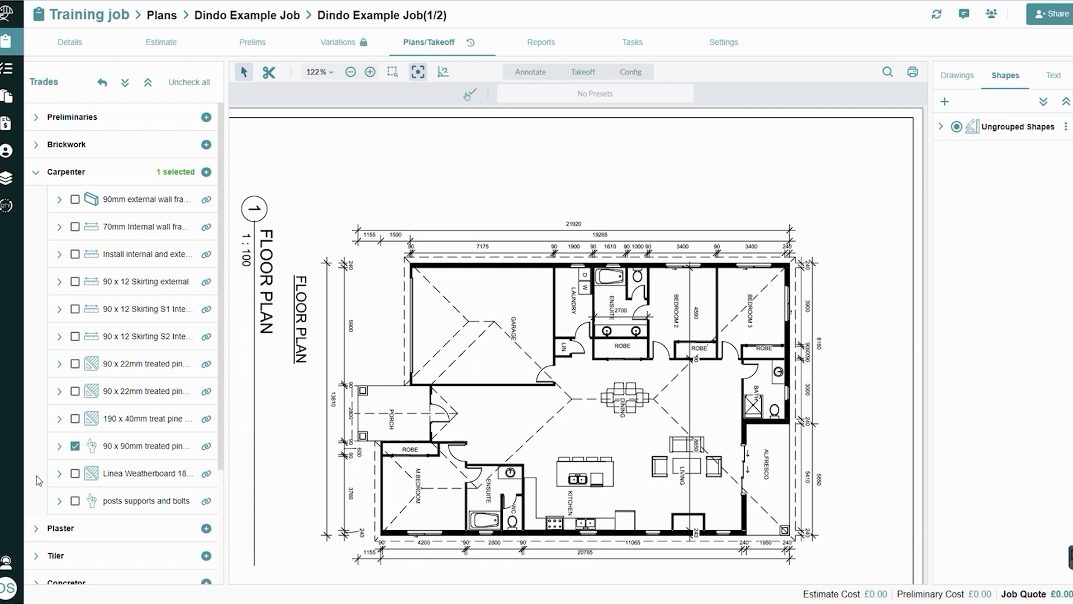
{"action": "left_click", "coordinate": [75, 445]}
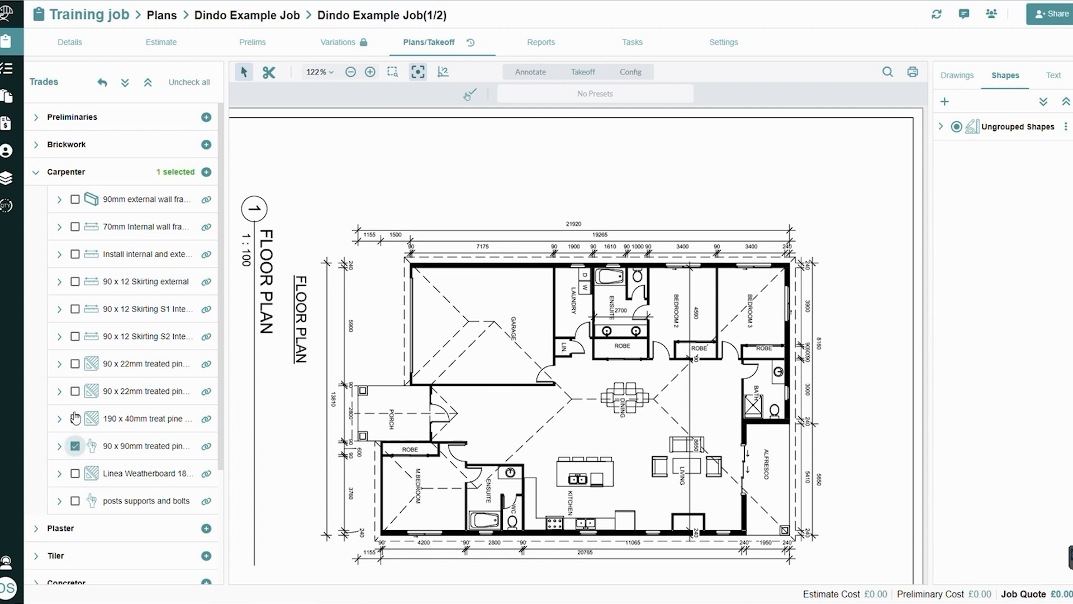
Select 90 x 12 Skirting S1 for takeoff with the blue line preset, and open that preset's colour and stroke settings
{"action": "left_click", "coordinate": [75, 309]}
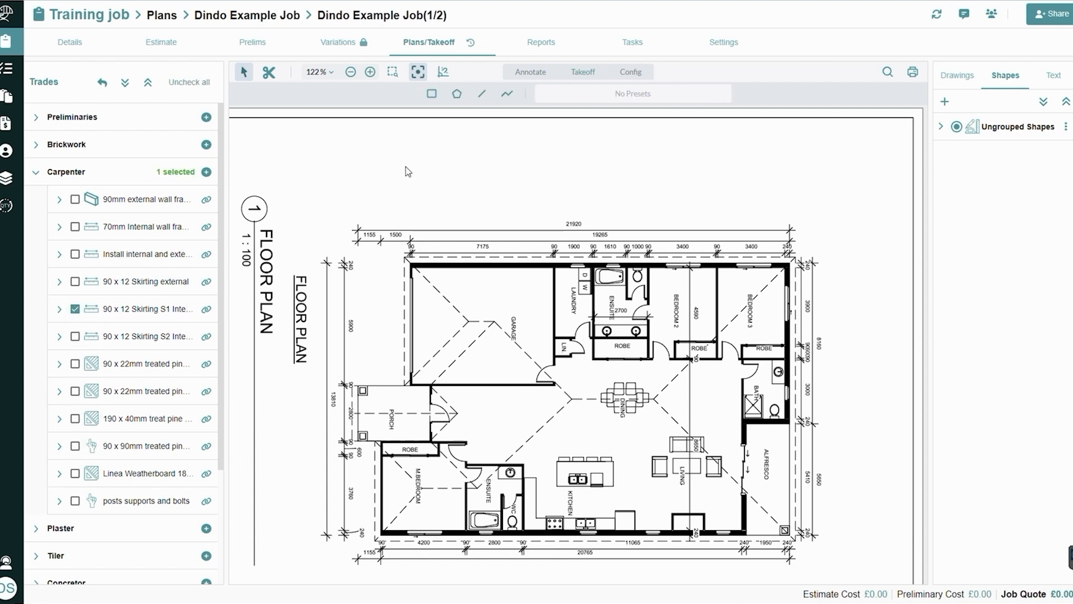
{"action": "left_click", "coordinate": [482, 96]}
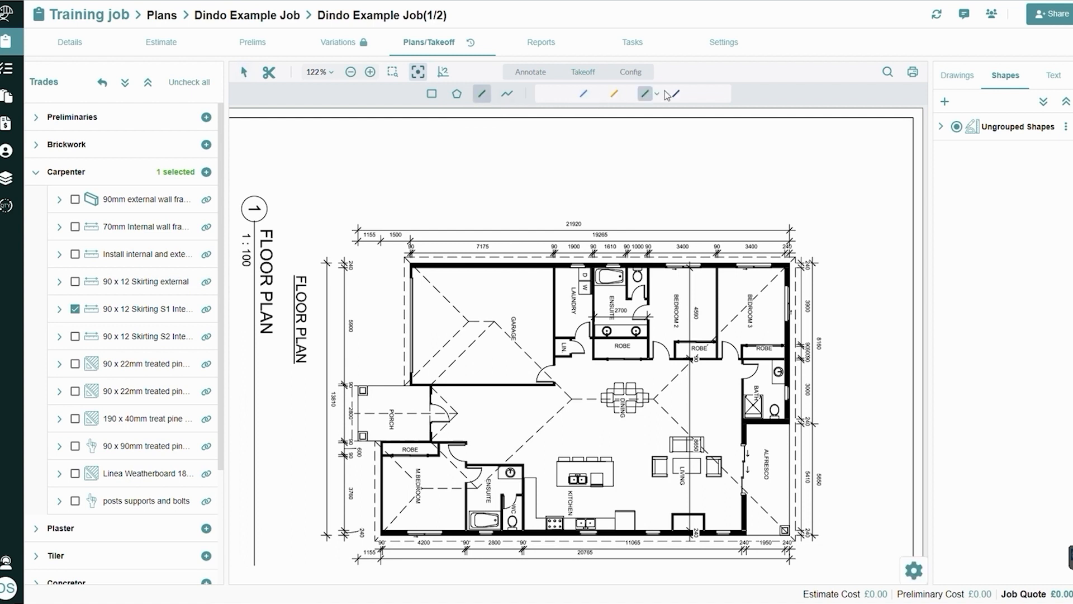
{"action": "left_click", "coordinate": [583, 95]}
{"action": "left_click", "coordinate": [596, 94]}
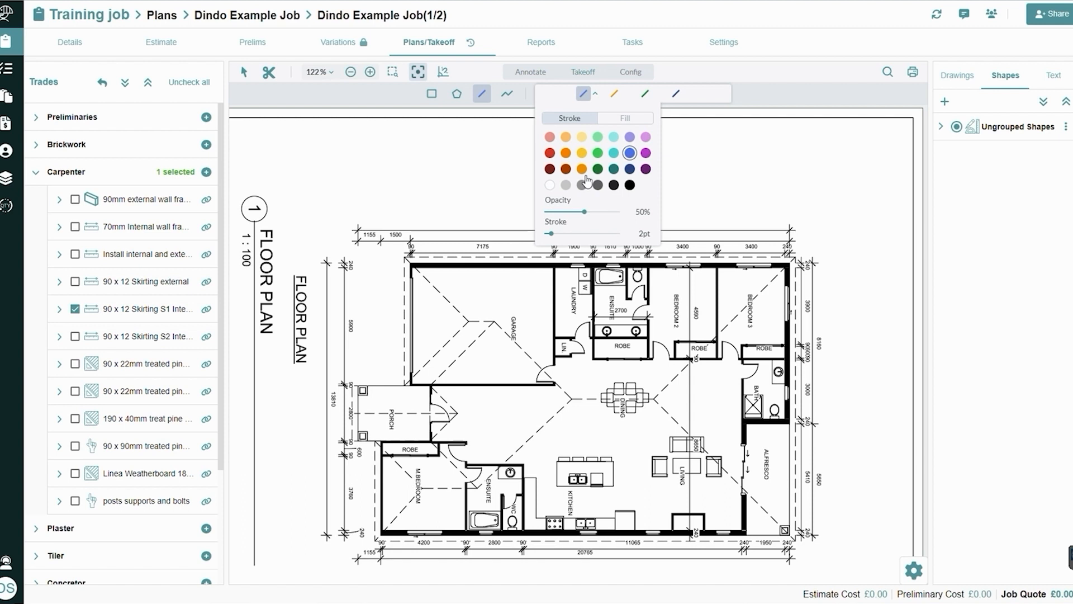
Draw an orange skirting line about 3.7 m long on Bedroom 2's side of the wall shared with Bedroom 3 and list the item's shapes
{"action": "left_click", "coordinate": [614, 93]}
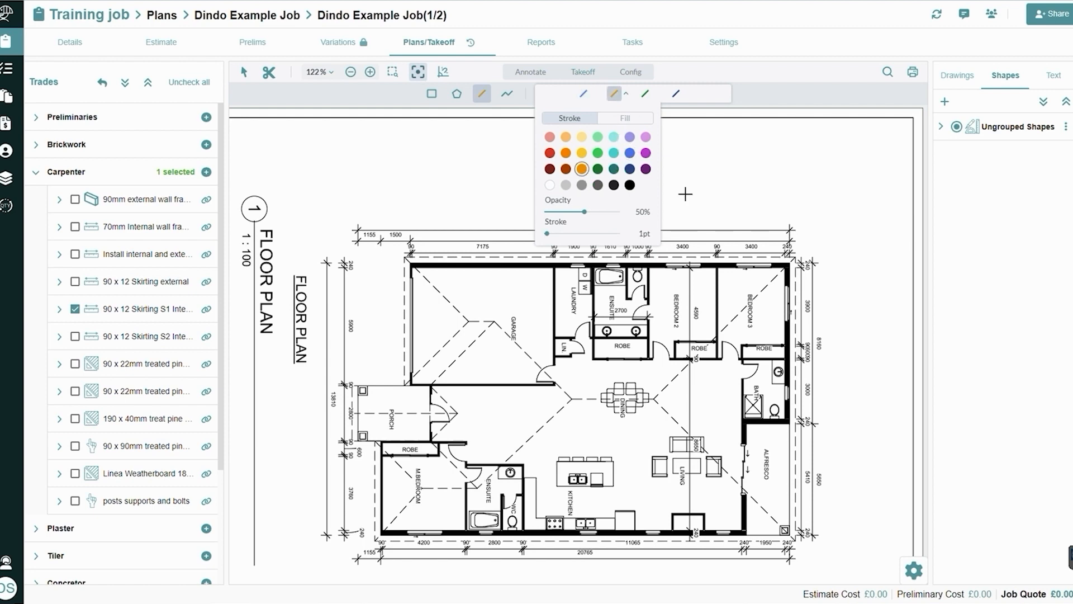
{"action": "scroll", "coordinate": [673, 273], "scroll_direction": "up", "scroll_amount": 2}
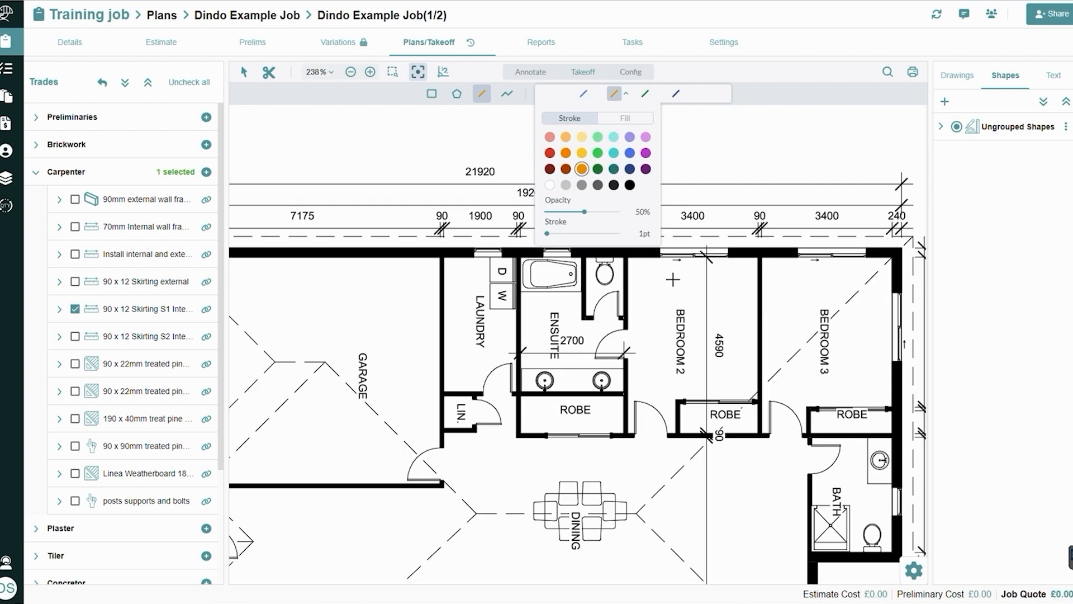
{"action": "left_click", "coordinate": [615, 95]}
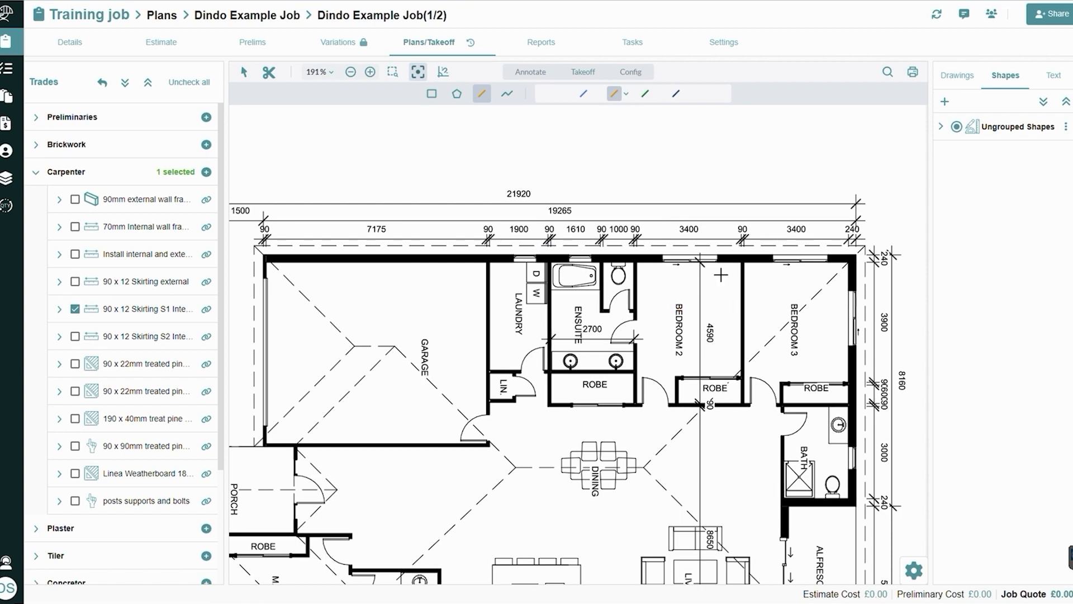
{"action": "left_click_drag", "start_coordinate": [719, 275], "coordinate": [639, 297]}
{"action": "scroll", "coordinate": [639, 297], "scroll_direction": "up", "scroll_amount": 3}
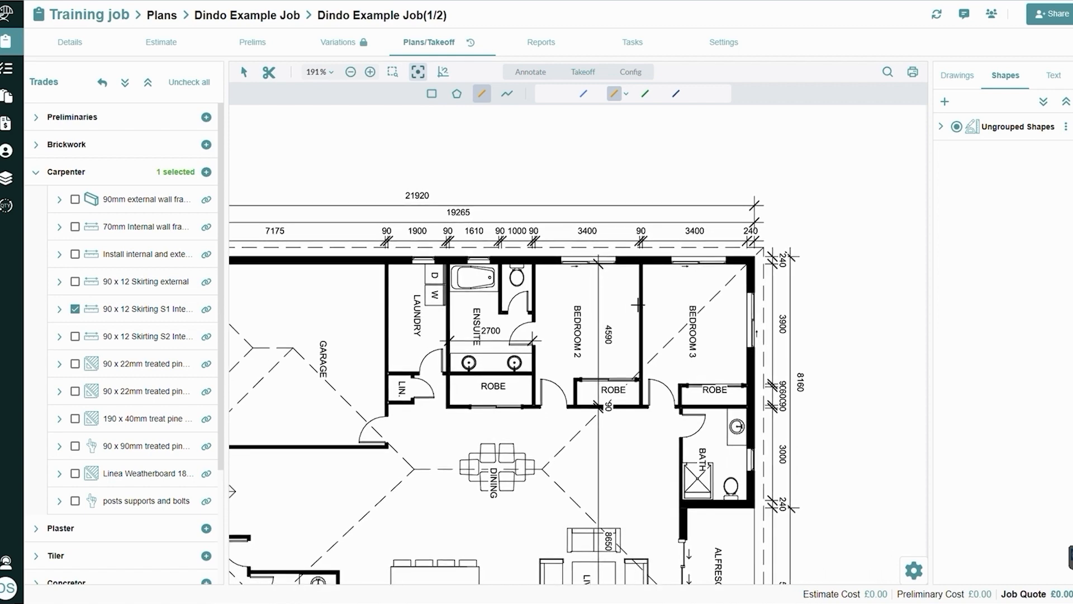
{"action": "scroll", "coordinate": [614, 226], "scroll_direction": "up", "scroll_amount": 2}
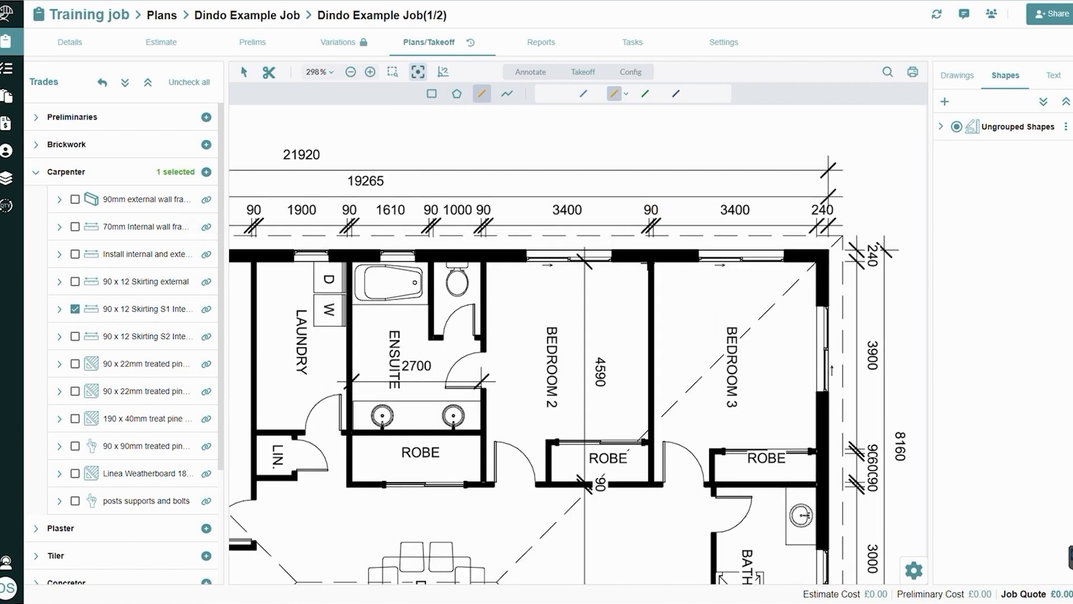
{"action": "left_click", "coordinate": [649, 260]}
{"action": "left_click", "coordinate": [648, 440]}
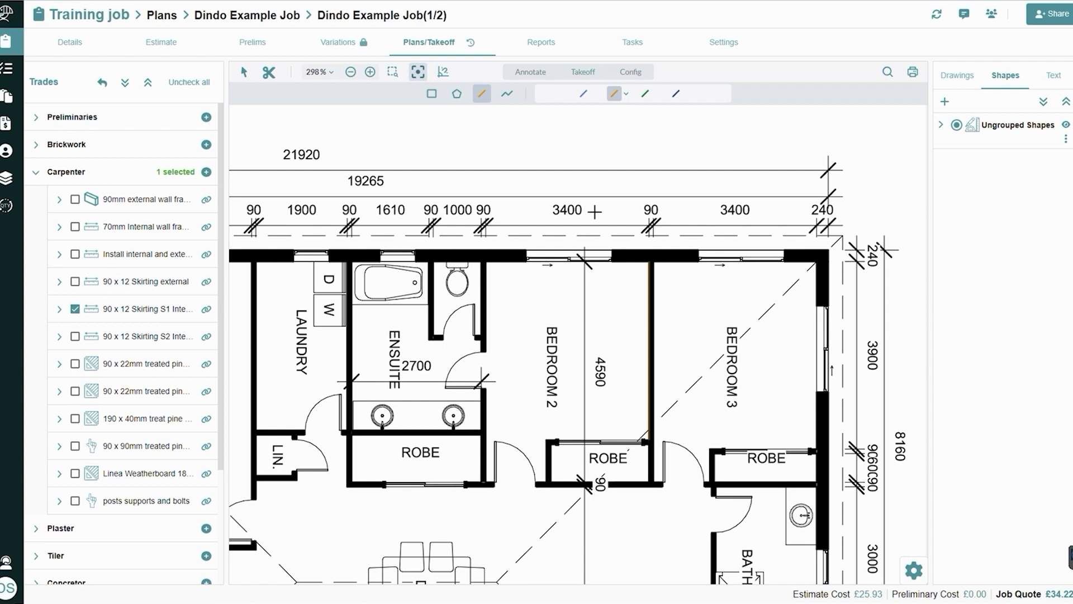
{"action": "left_click", "coordinate": [59, 309]}
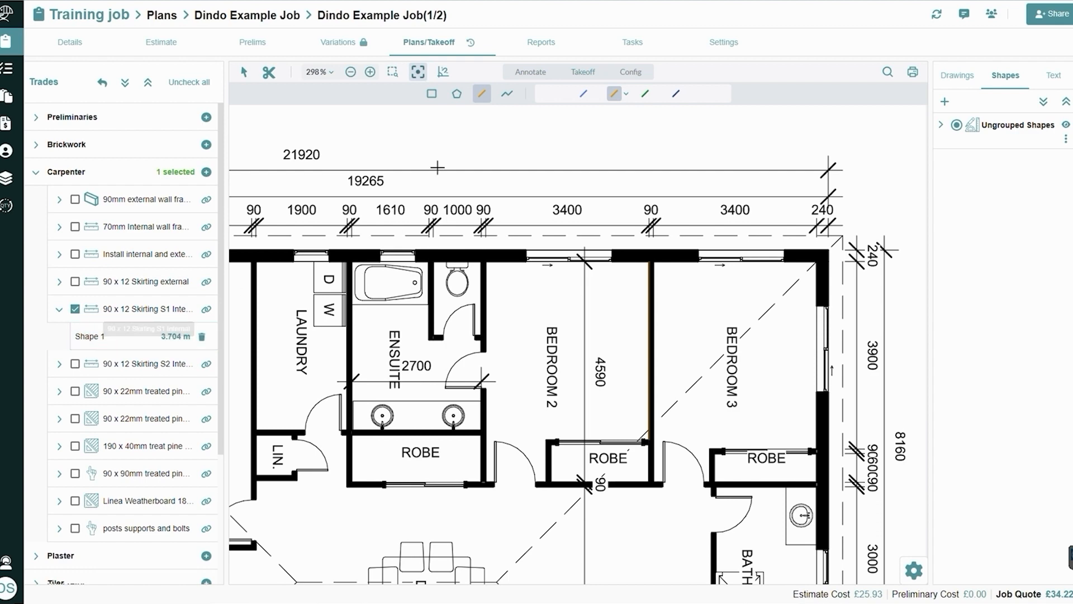
Trace a green skirting polyline about 12.07 m long around Bedroom 3, along the shared wall, external window walls and down to the robe
{"action": "left_click", "coordinate": [507, 95]}
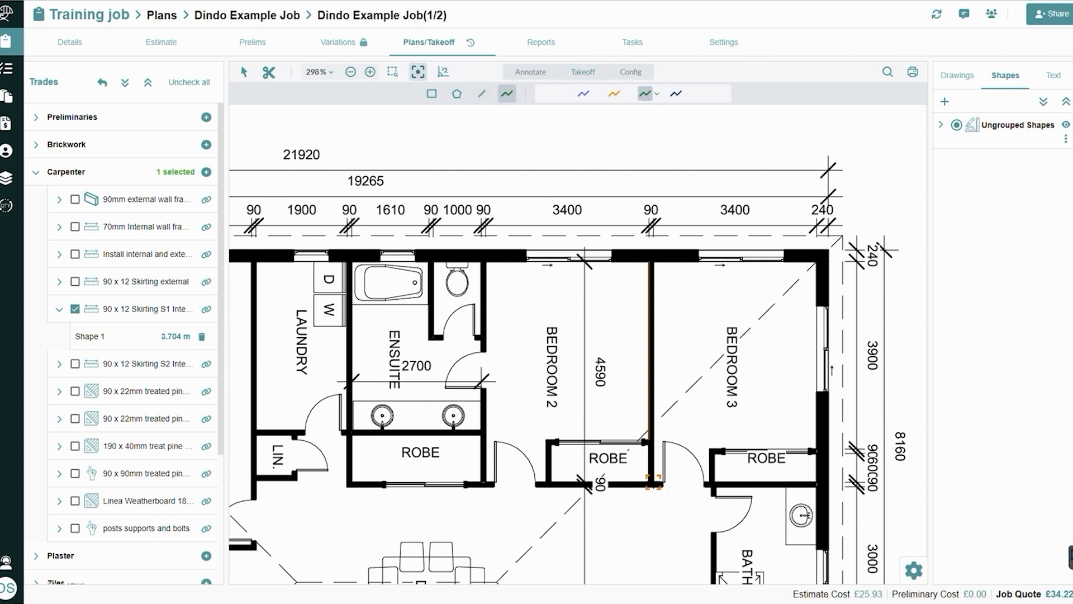
{"action": "left_click", "coordinate": [654, 482]}
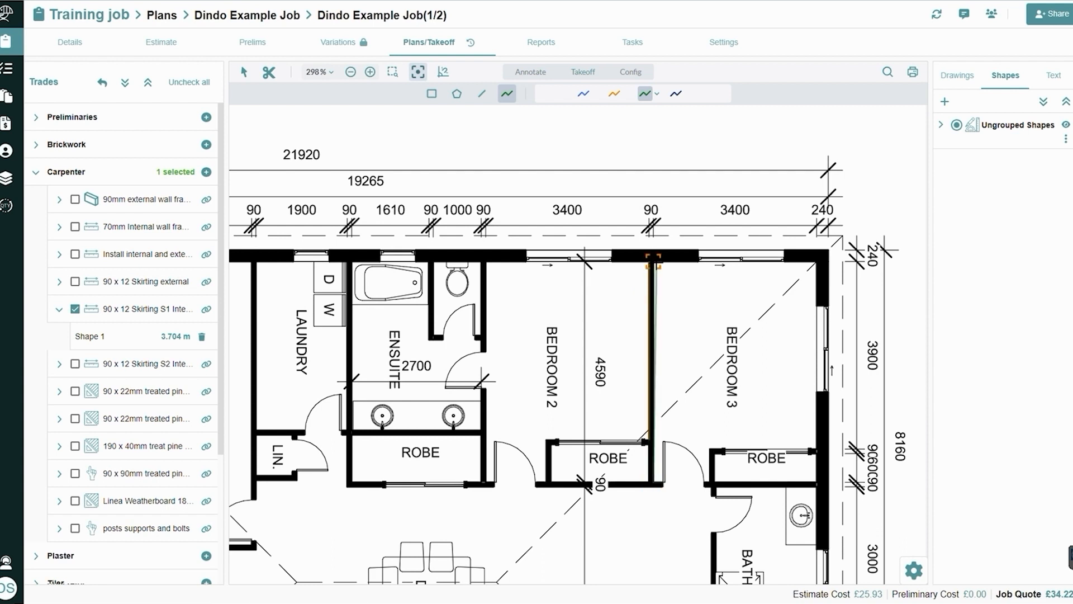
{"action": "left_click", "coordinate": [653, 260]}
{"action": "left_click", "coordinate": [815, 262]}
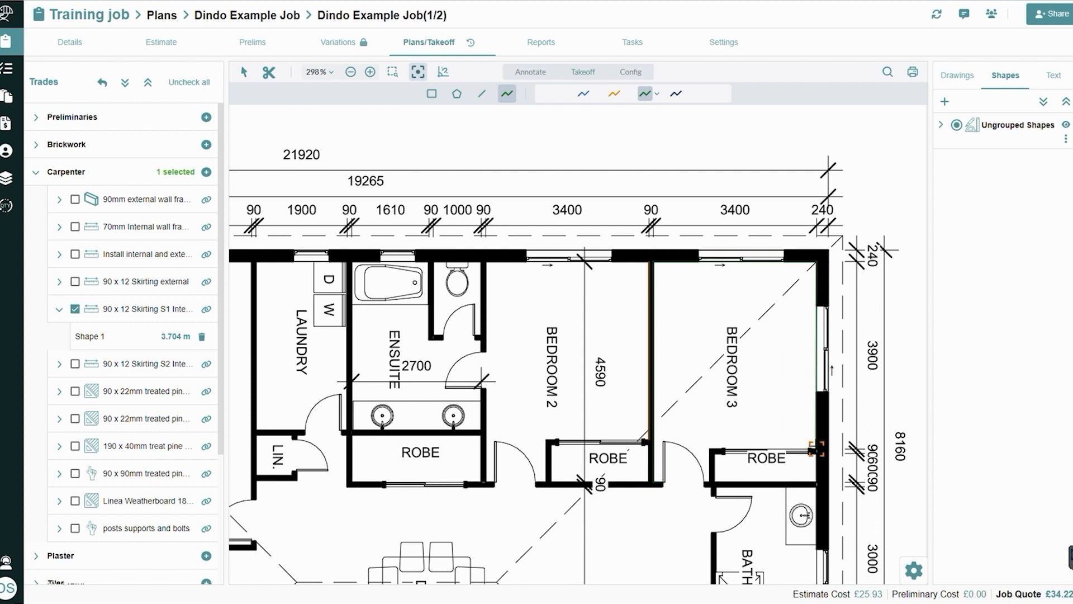
{"action": "left_click", "coordinate": [817, 447]}
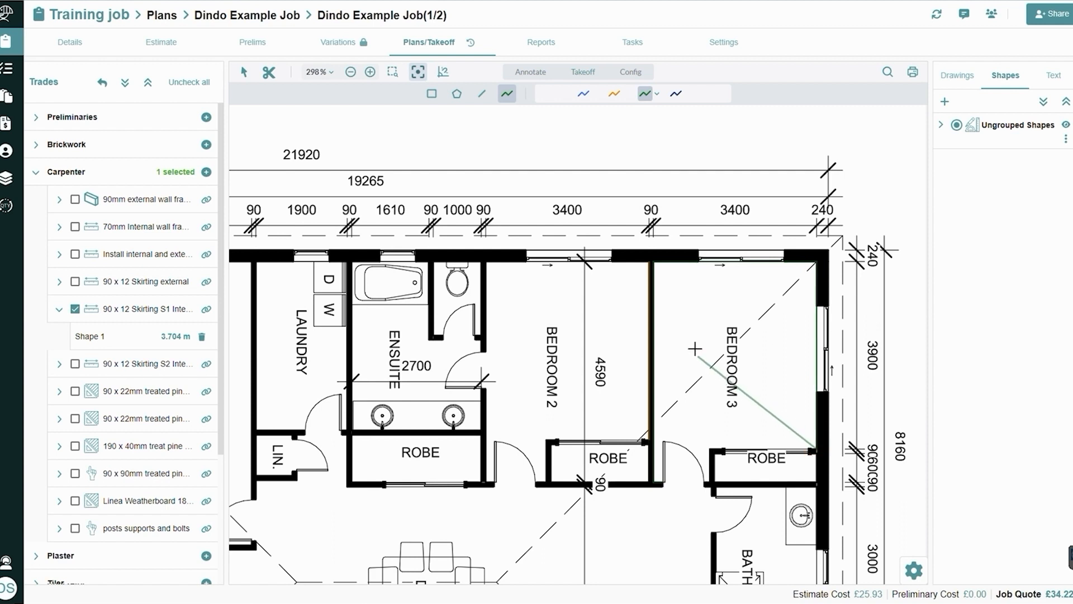
{"action": "double_click", "coordinate": [702, 374]}
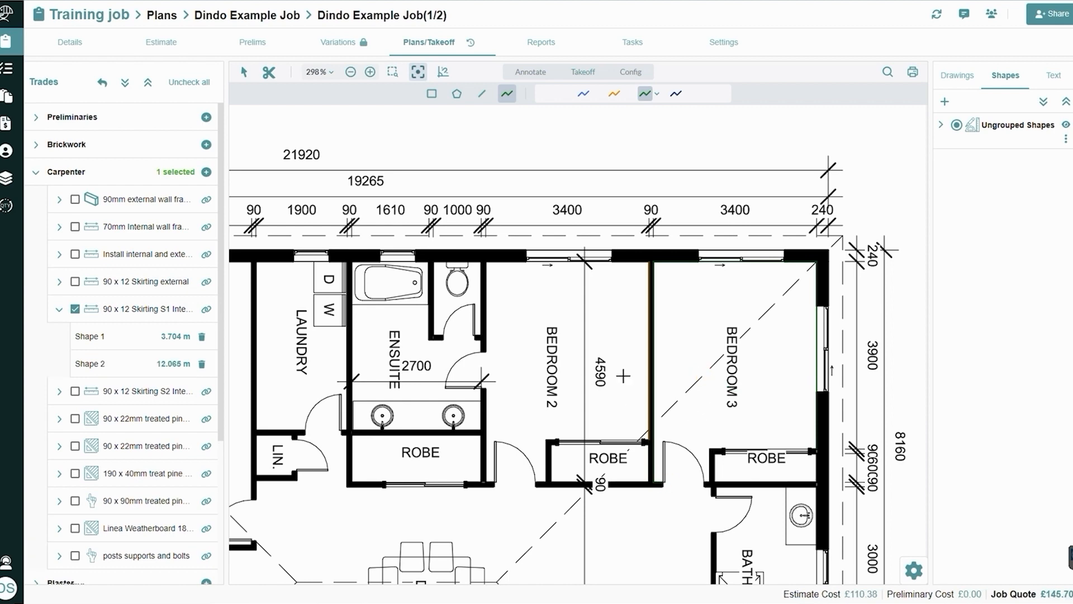
{"action": "scroll", "coordinate": [820, 384], "scroll_direction": "up", "scroll_amount": 2}
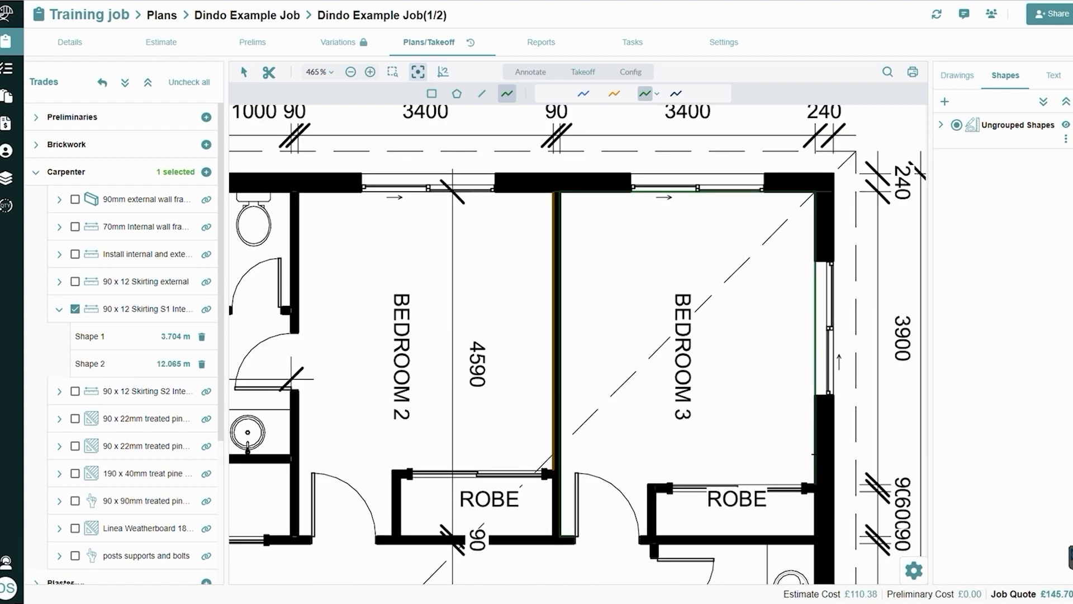
Open 90 x 12 Skirting S1 Internal in the estimate, review its quantity sheet's shape results, and go to Shape 1 on the plan
{"action": "left_click", "coordinate": [136, 372]}
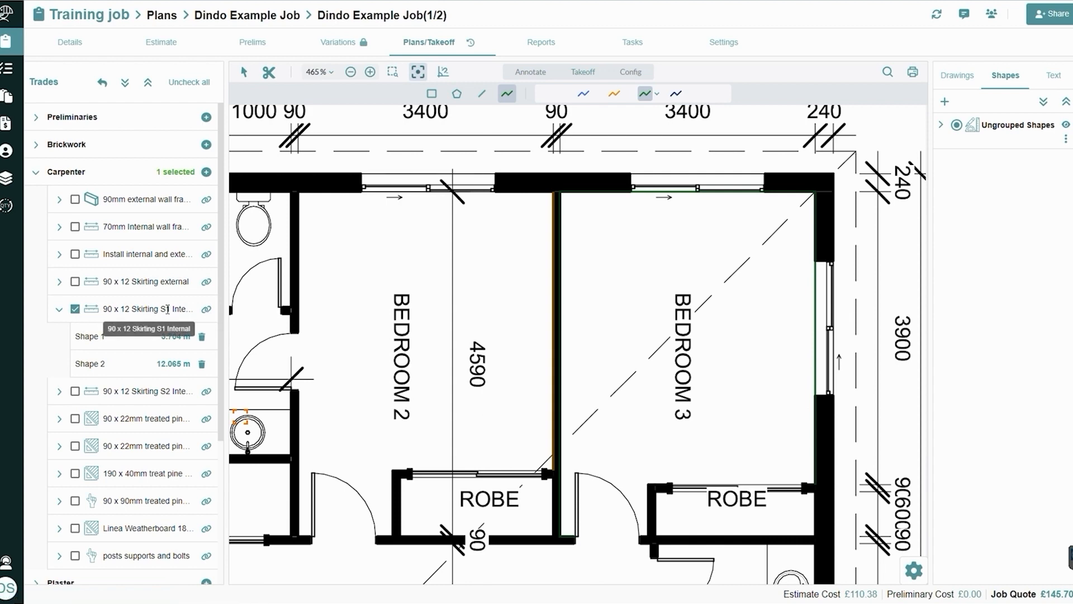
{"action": "left_click", "coordinate": [206, 311]}
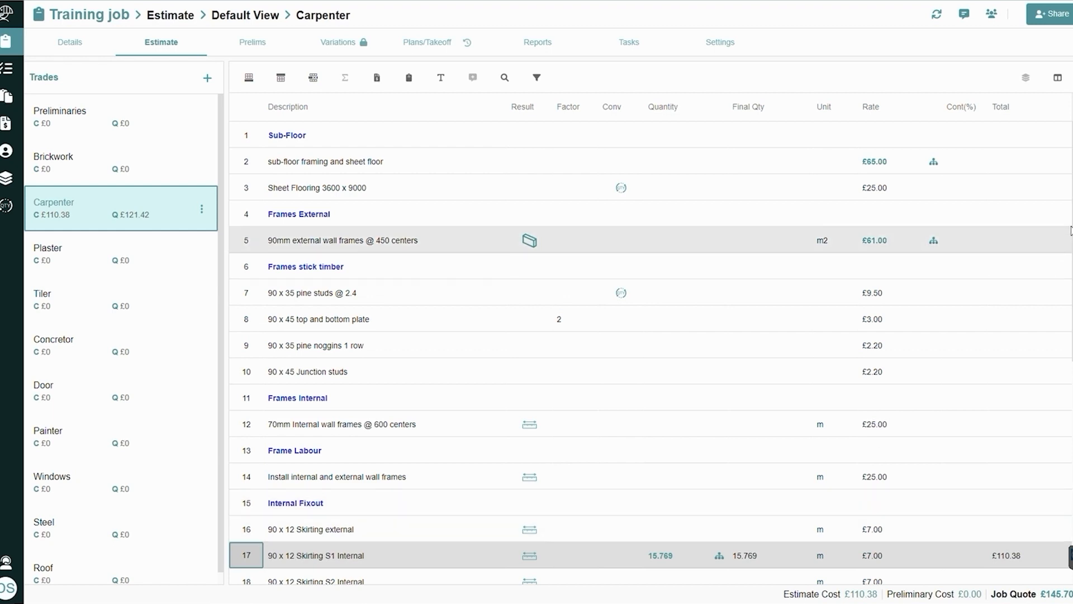
{"action": "scroll", "coordinate": [746, 334], "scroll_direction": "down", "scroll_amount": 5}
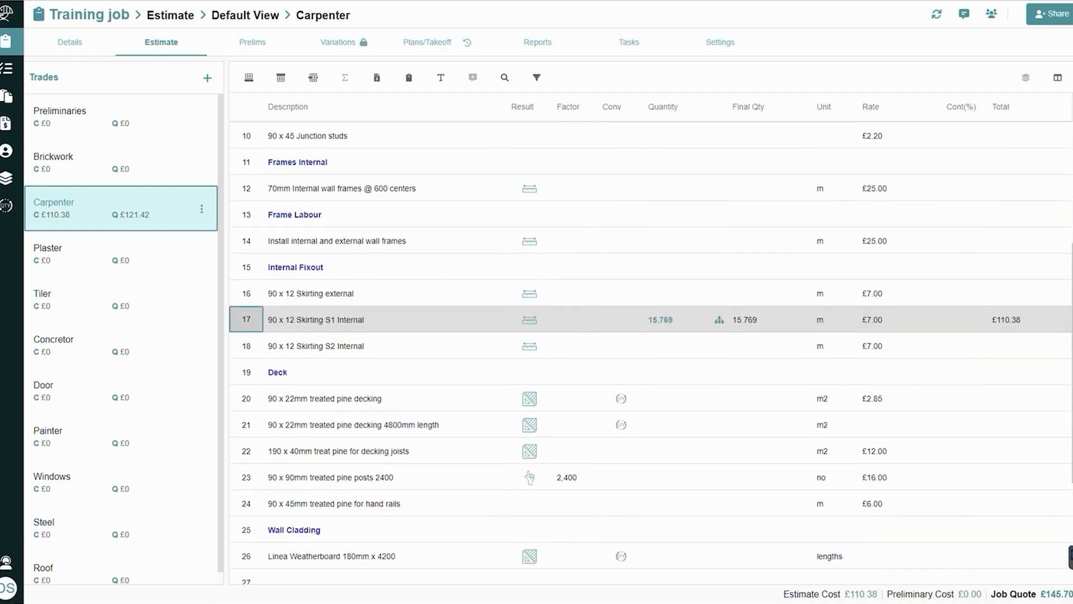
{"action": "left_click", "coordinate": [720, 320]}
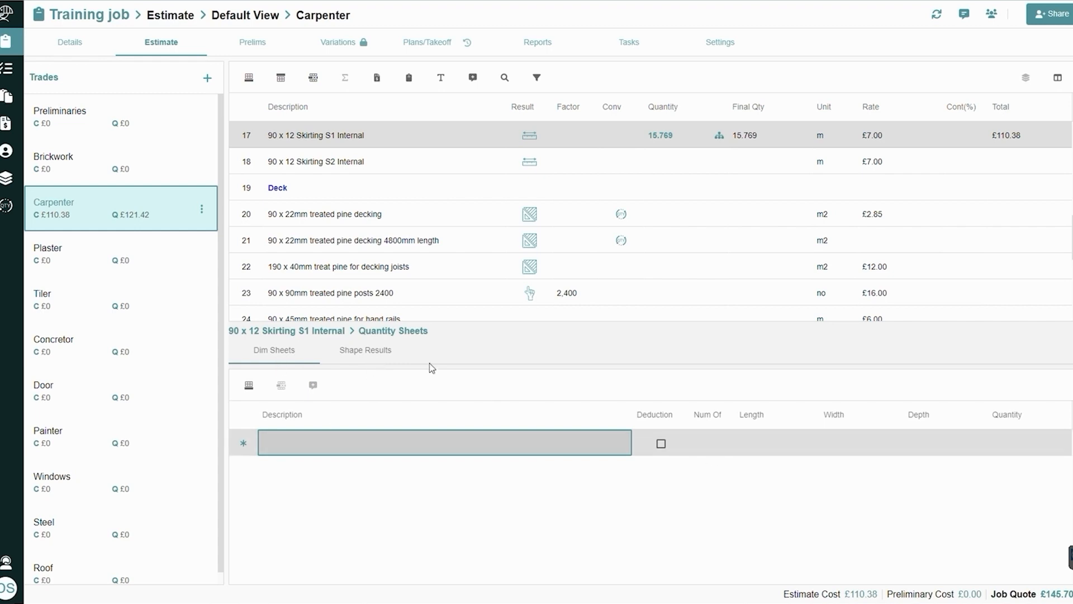
{"action": "left_click", "coordinate": [354, 351]}
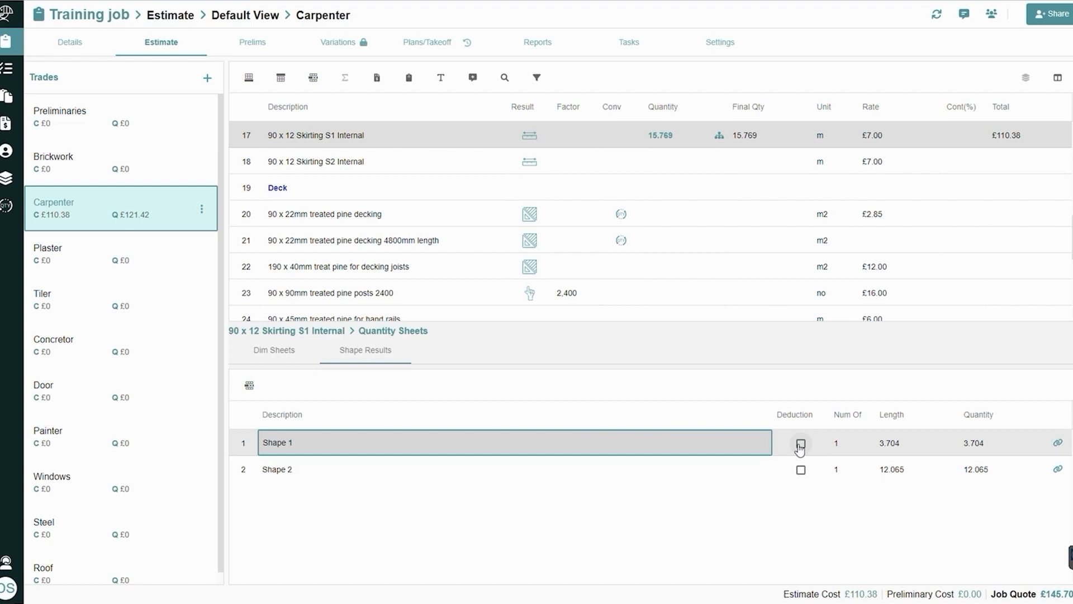
{"action": "left_click", "coordinate": [1059, 445]}
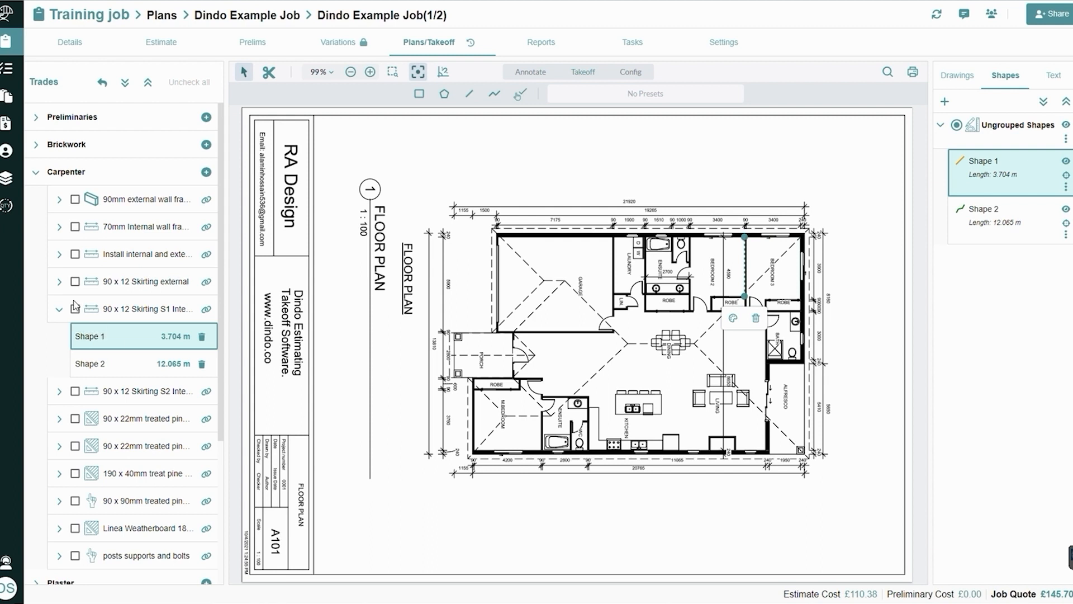
Collapse the Carpenter trade and select Roof Tiles under Roof for takeoff with the green polygon preset
{"action": "left_click", "coordinate": [36, 173]}
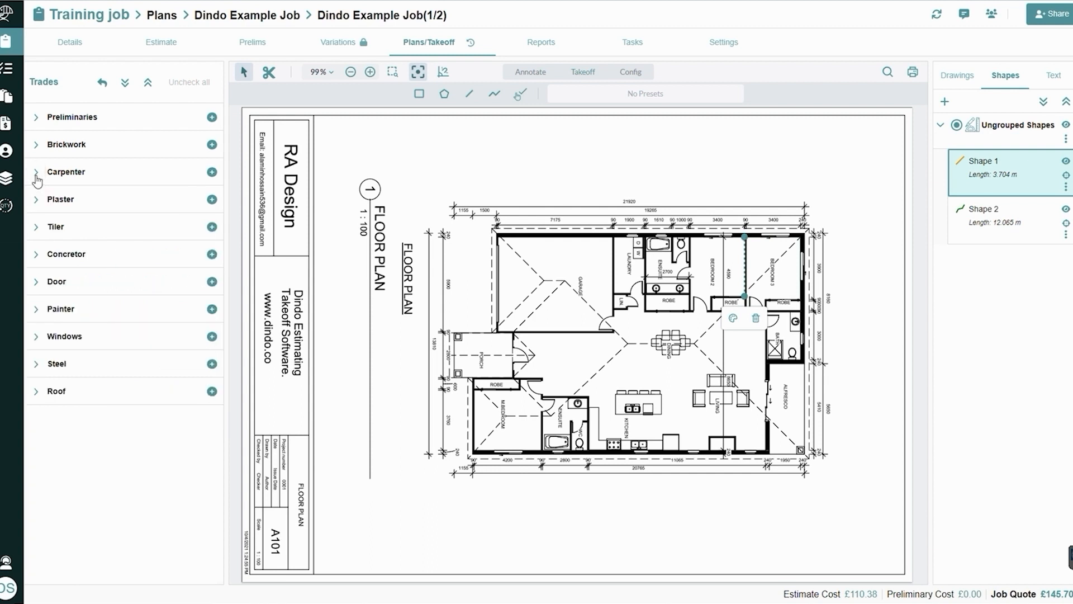
{"action": "left_click", "coordinate": [35, 393]}
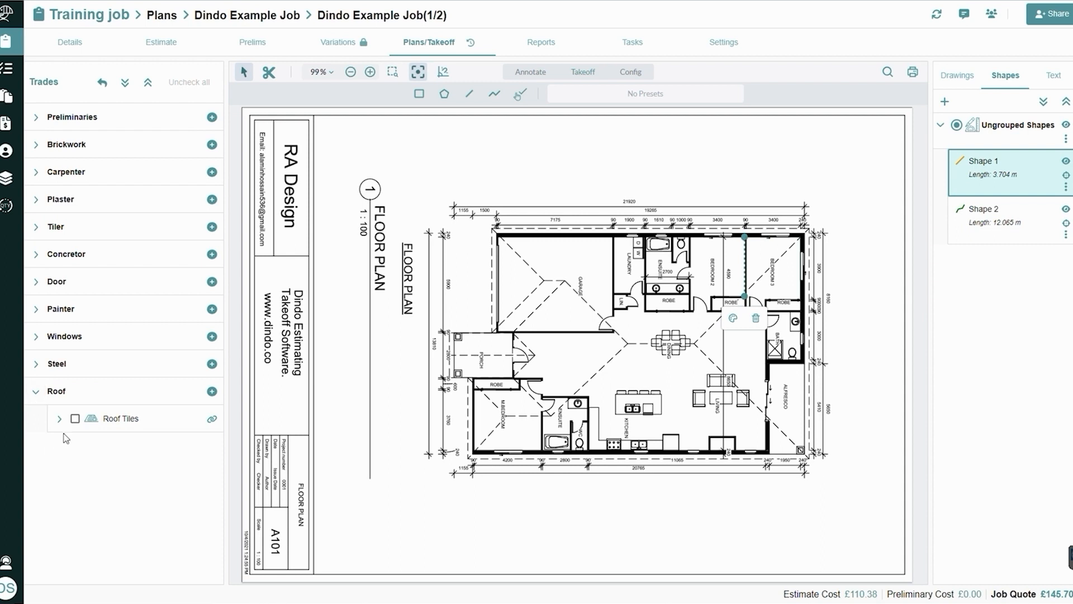
{"action": "left_click", "coordinate": [75, 418]}
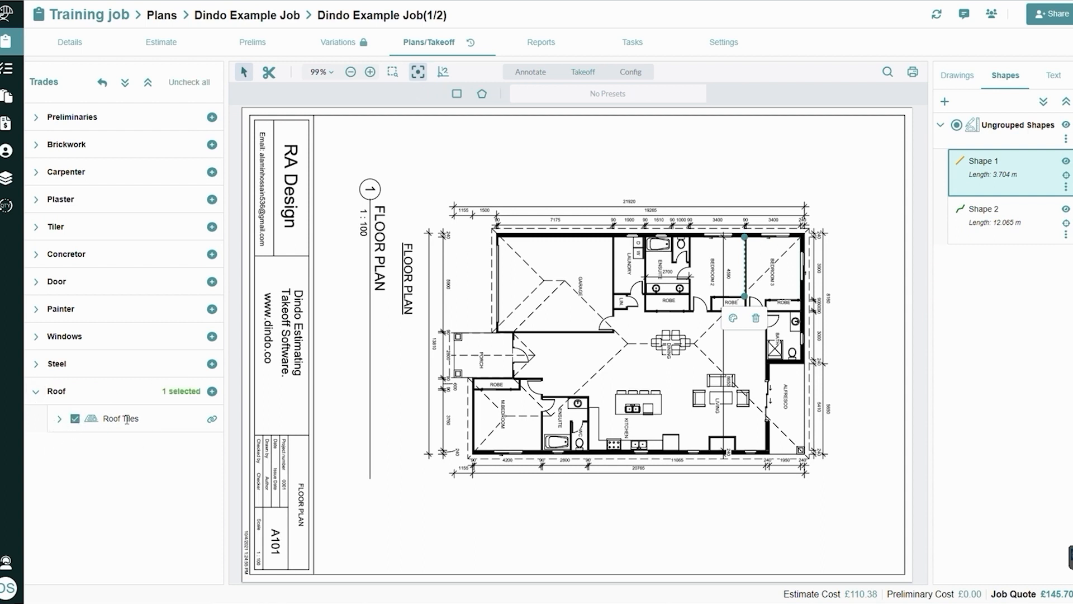
{"action": "left_click", "coordinate": [482, 94]}
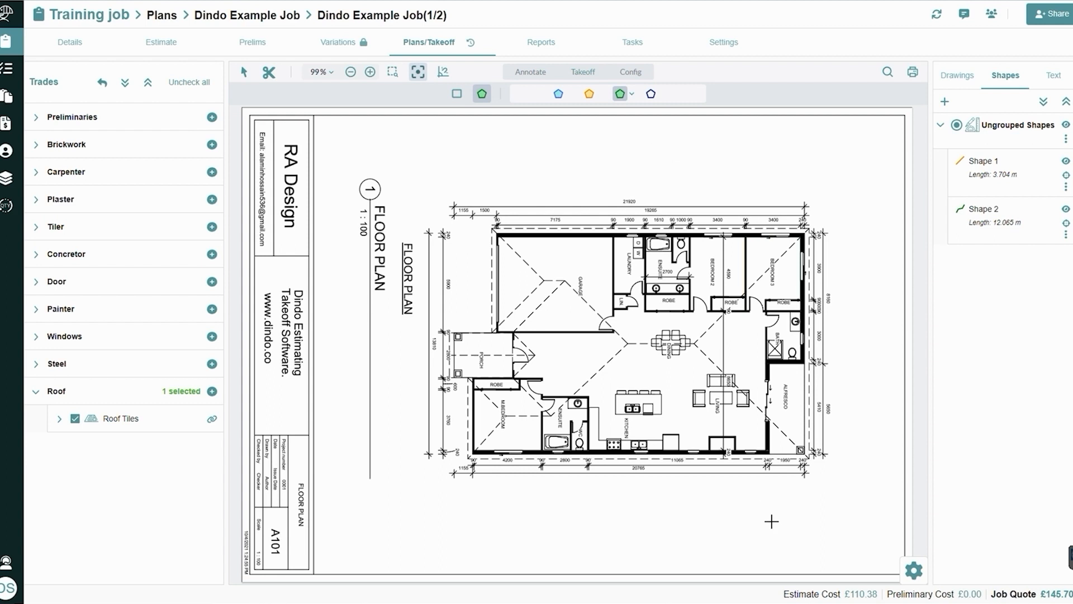
Try 25 as the Area by Pitch Degree in the takeoff settings and set it back to 20
{"action": "left_click", "coordinate": [916, 571]}
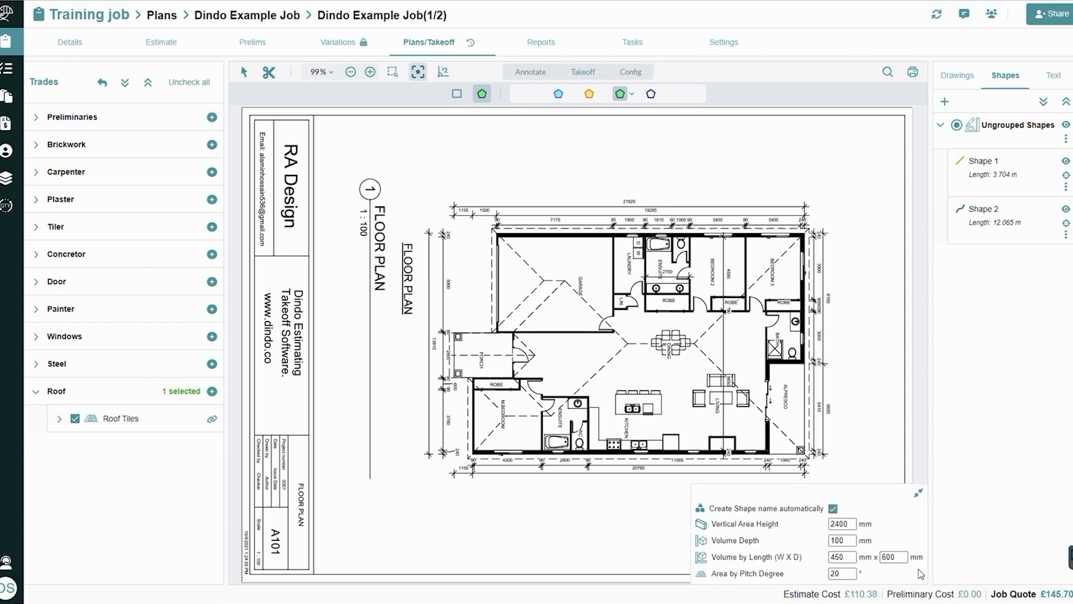
{"action": "left_click", "coordinate": [856, 574]}
{"action": "key", "text": "BackSpace"}
{"action": "type", "text": "5"}
{"action": "key", "text": "BackSpace"}
{"action": "type", "text": "0"}
{"action": "left_click", "coordinate": [921, 496]}
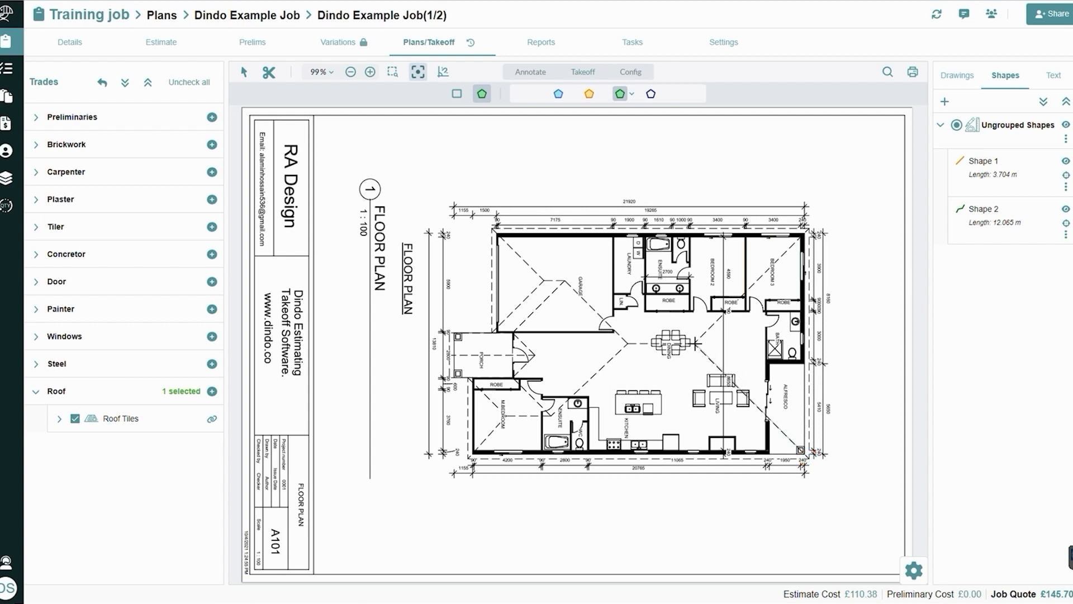
Outline the triangular roof section over Bedroom 3, Bath and Alfresco as a polygon of about 51.7 m2 and list the Roof Tiles shapes
{"action": "left_click", "coordinate": [695, 342]}
{"action": "double_click", "coordinate": [805, 234]}
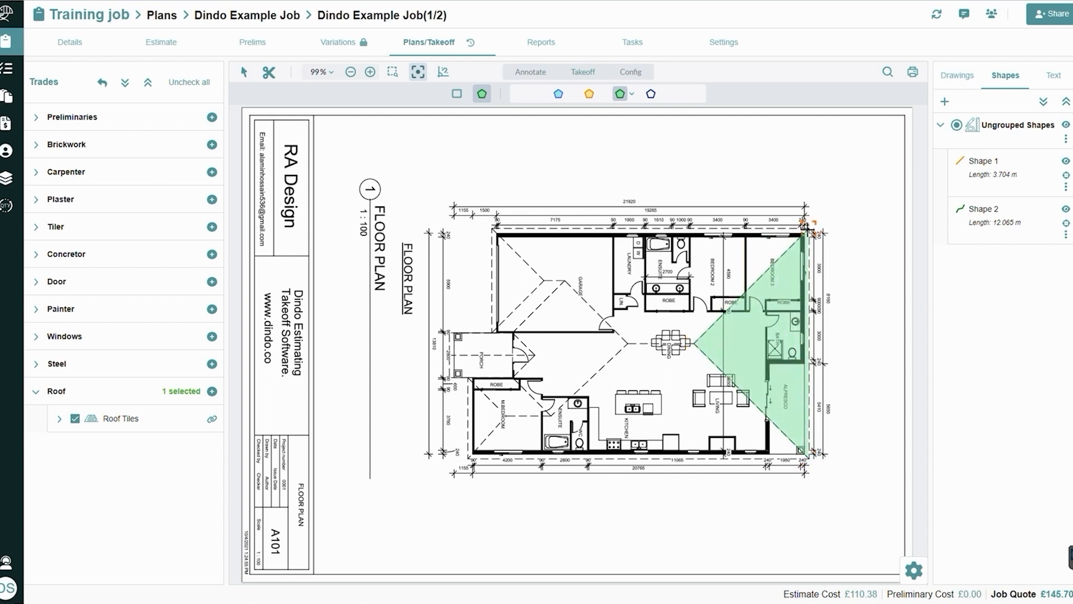
{"action": "key", "text": "Escape"}
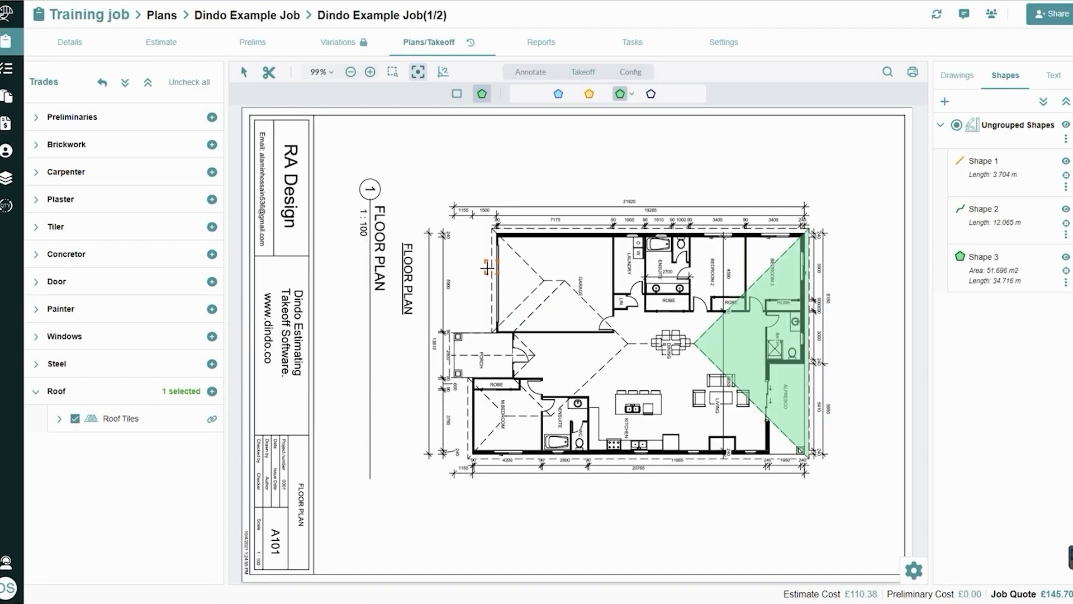
{"action": "left_click", "coordinate": [60, 421]}
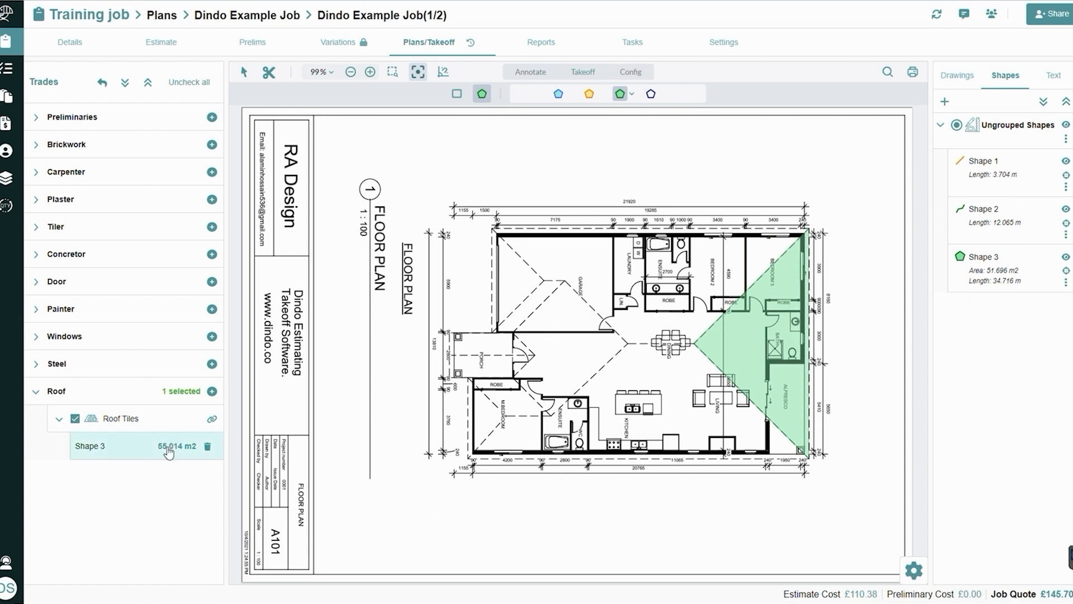
Open Roof Tiles in the estimate and review the shape results in its quantity sheets
{"action": "left_click", "coordinate": [212, 422]}
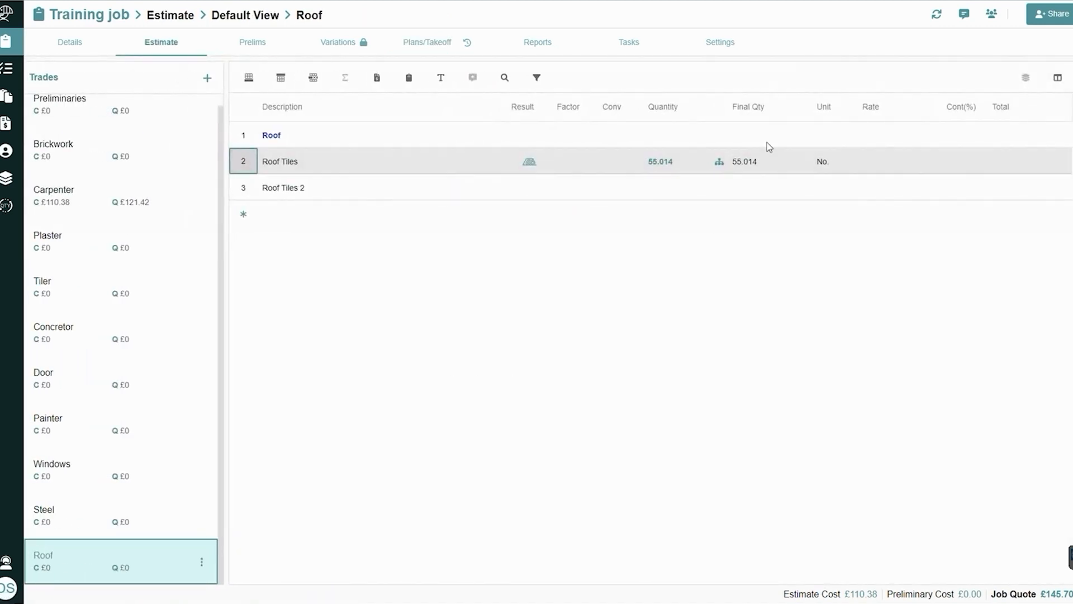
{"action": "left_click", "coordinate": [660, 161]}
{"action": "left_click", "coordinate": [369, 347]}
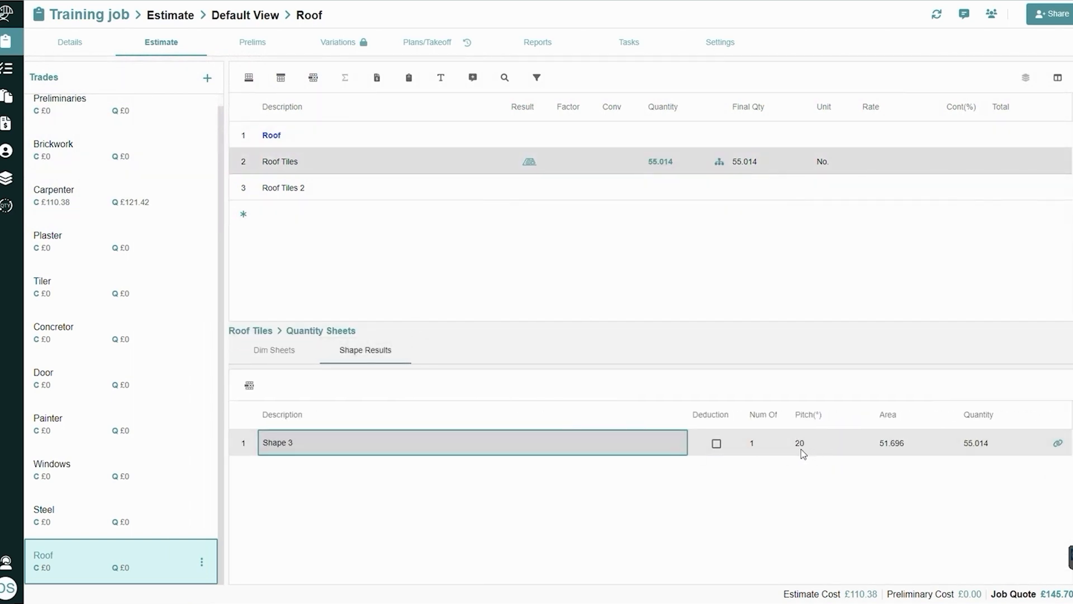
Try a 25 degree pitch for Shape 3 and set the pitch back to 20 degrees
{"action": "left_click", "coordinate": [802, 447]}
{"action": "type", "text": "25"}
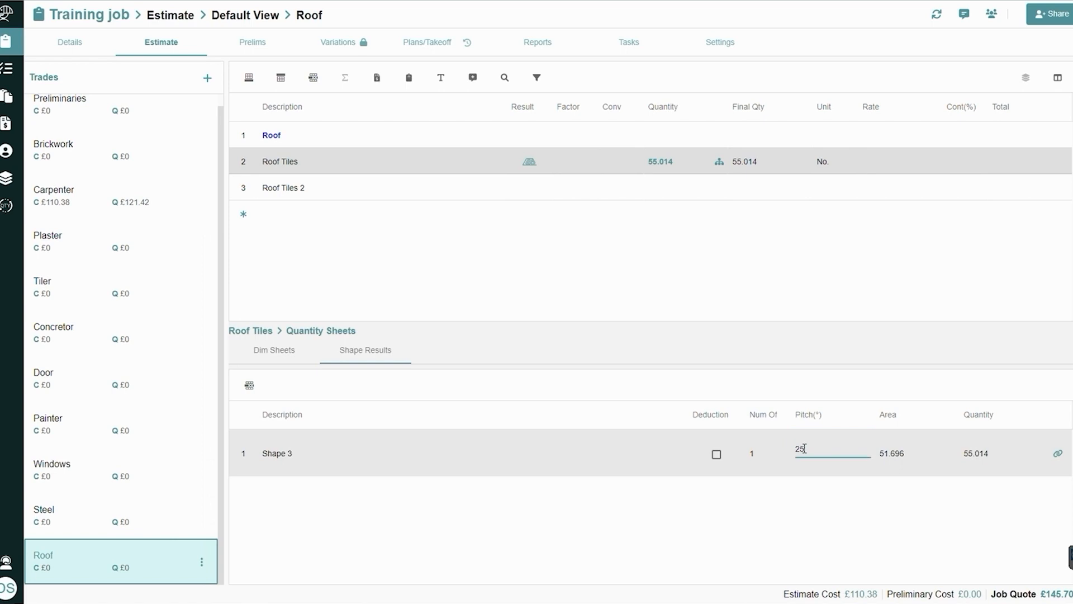
{"action": "key", "text": "Return"}
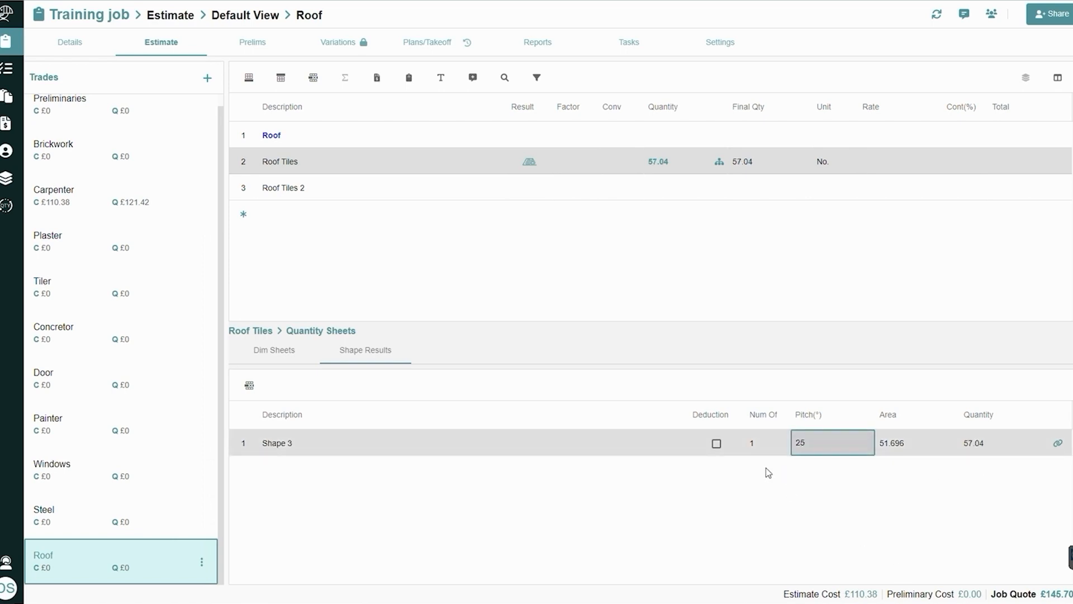
{"action": "type", "text": "20"}
{"action": "key", "text": "Return"}
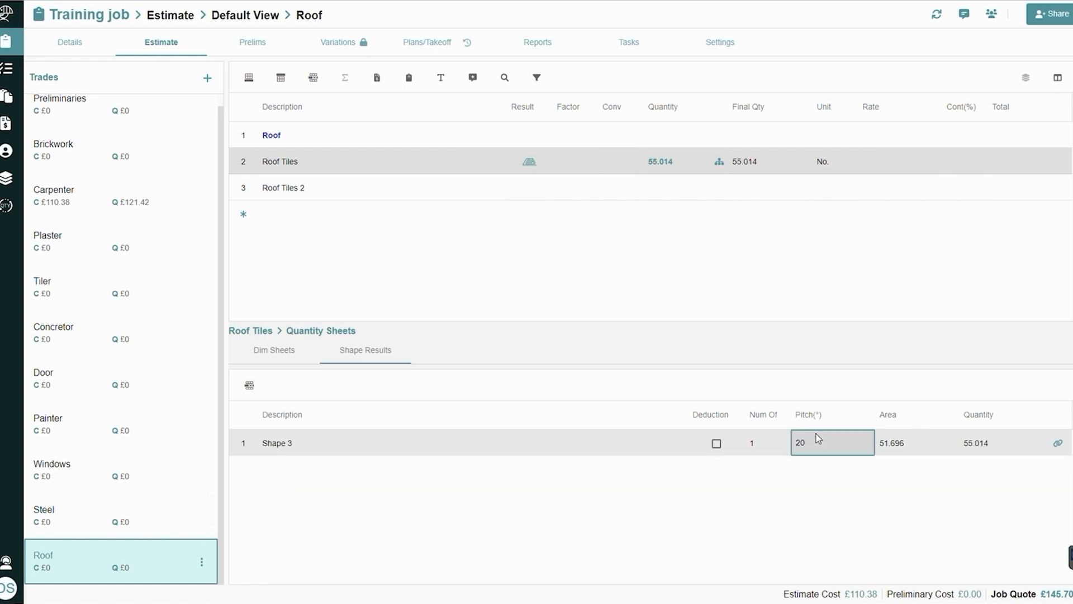
Go to Shape 3 on the plan and collapse the Roof Tiles item
{"action": "left_click", "coordinate": [1058, 444]}
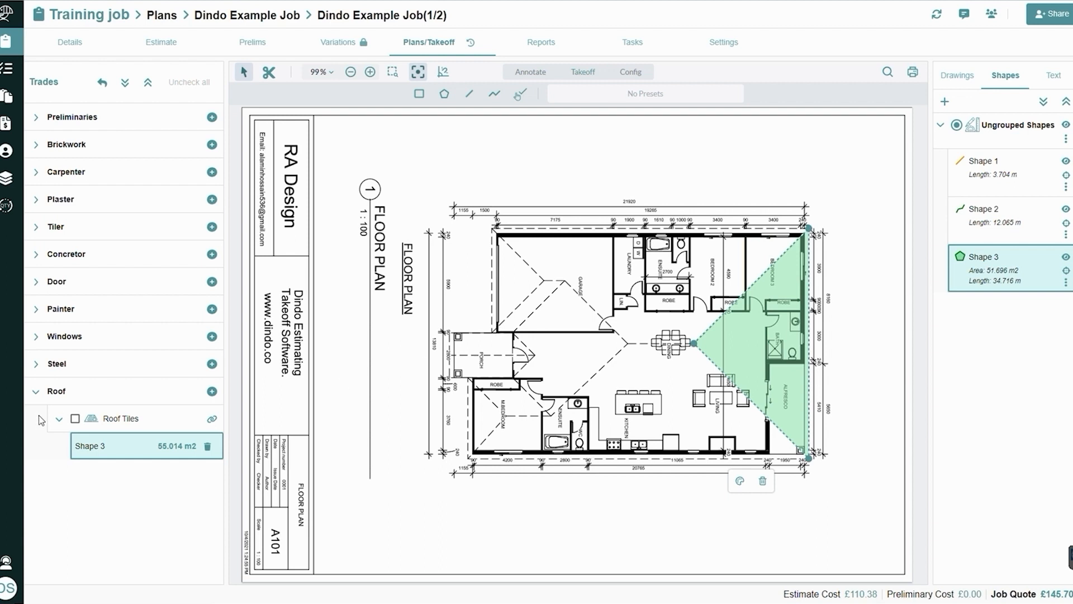
{"action": "left_click", "coordinate": [56, 422]}
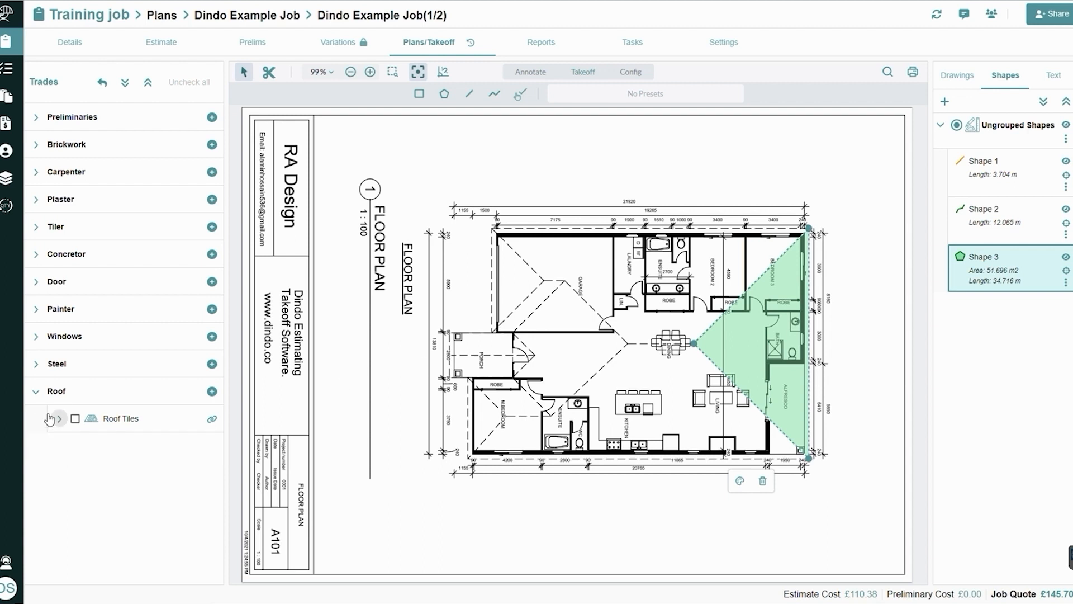
Set Face Brick work under Brickwork as the takeoff item and hide all the existing ungrouped shapes on the plan
{"action": "left_click", "coordinate": [36, 391]}
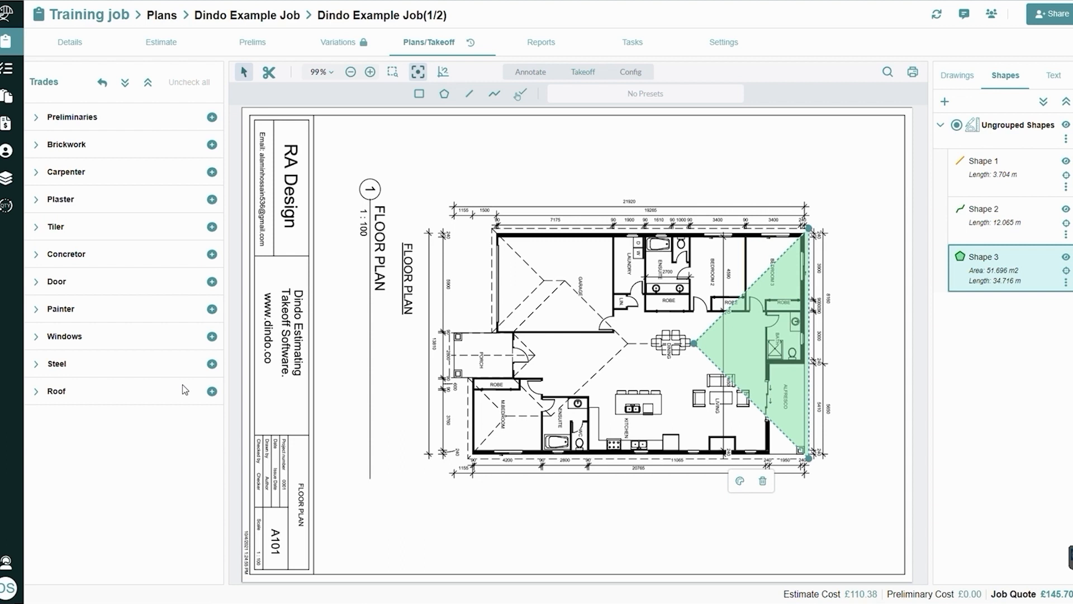
{"action": "left_click", "coordinate": [35, 145]}
{"action": "left_click", "coordinate": [75, 172]}
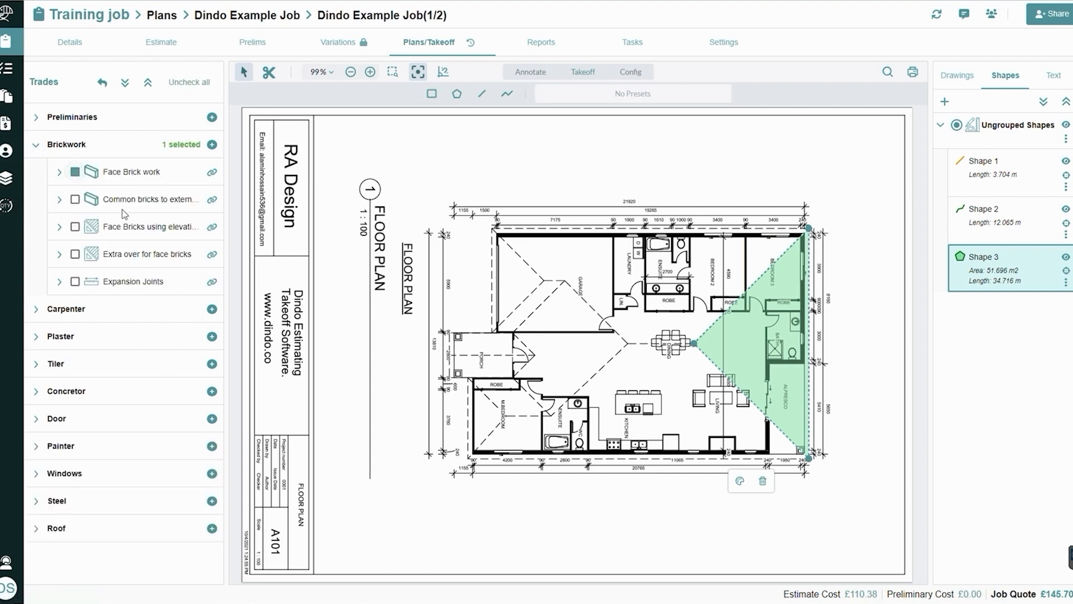
{"action": "left_click", "coordinate": [457, 95]}
{"action": "left_click", "coordinate": [614, 94]}
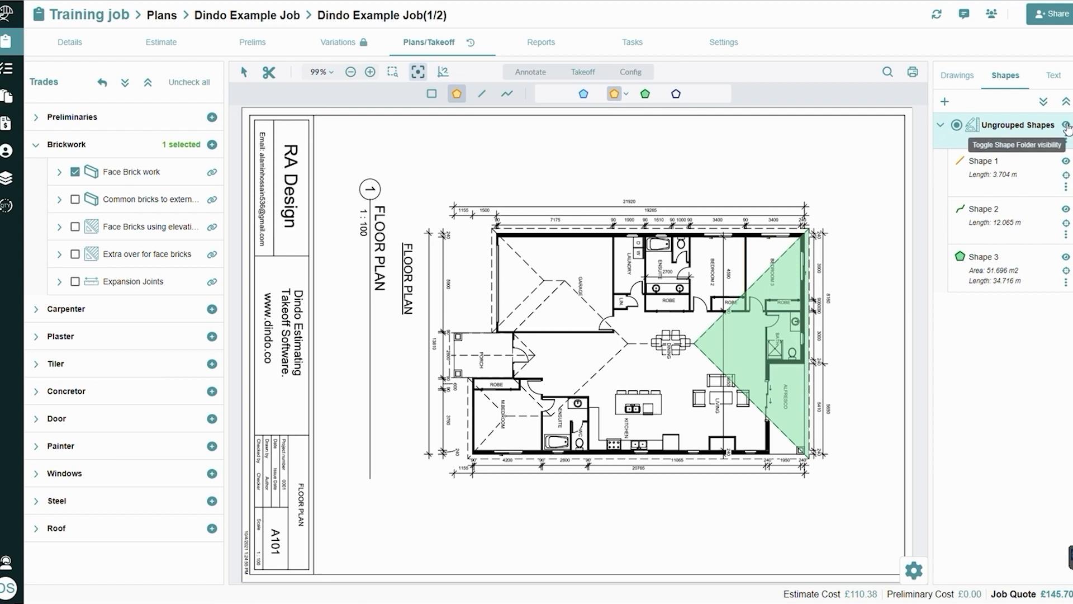
{"action": "left_click", "coordinate": [941, 126]}
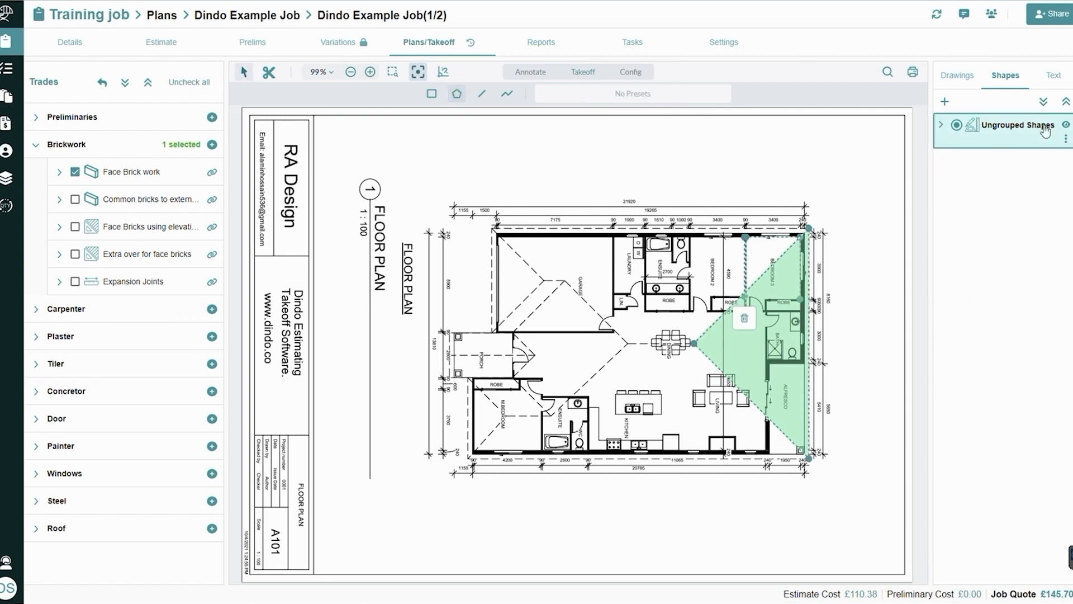
{"action": "left_click", "coordinate": [1066, 126]}
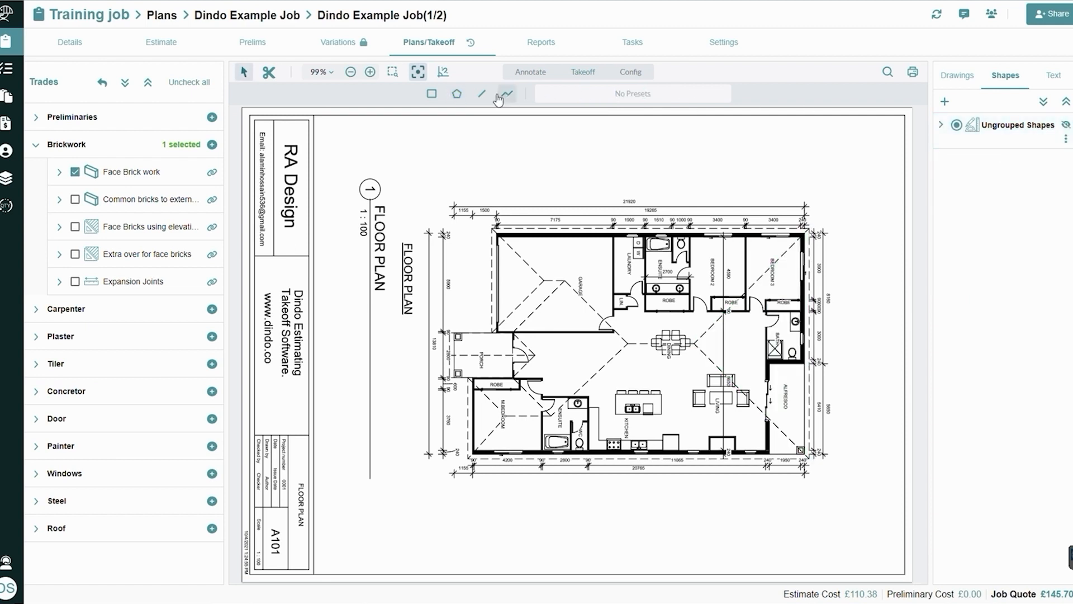
Start a polygon takeoff and check the vertical area height in its default settings
{"action": "left_click", "coordinate": [457, 94]}
{"action": "left_click", "coordinate": [913, 572]}
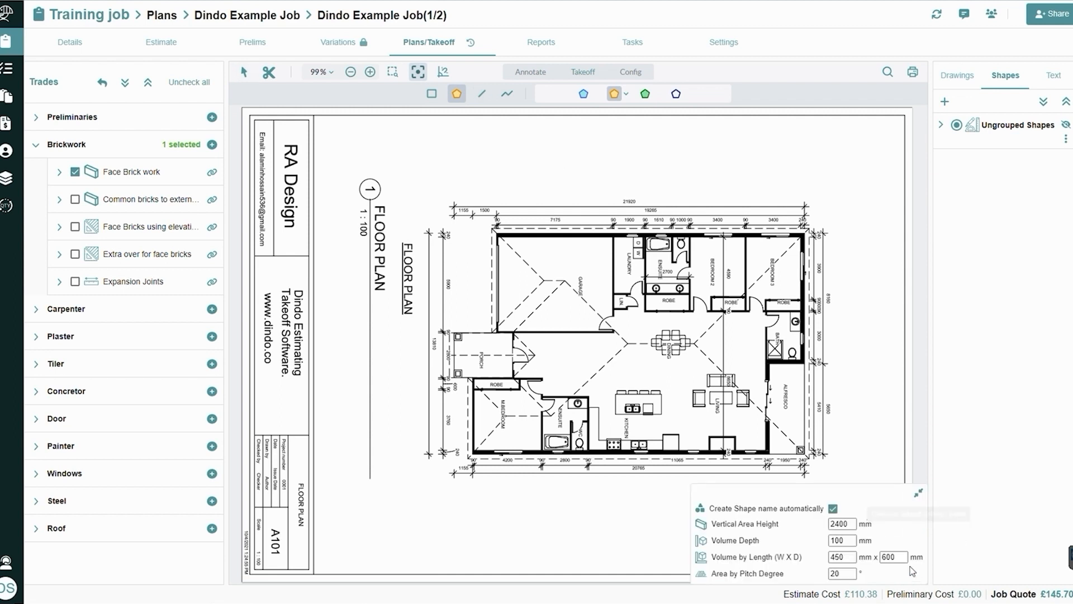
{"action": "double_click", "coordinate": [841, 524]}
{"action": "left_click", "coordinate": [918, 493]}
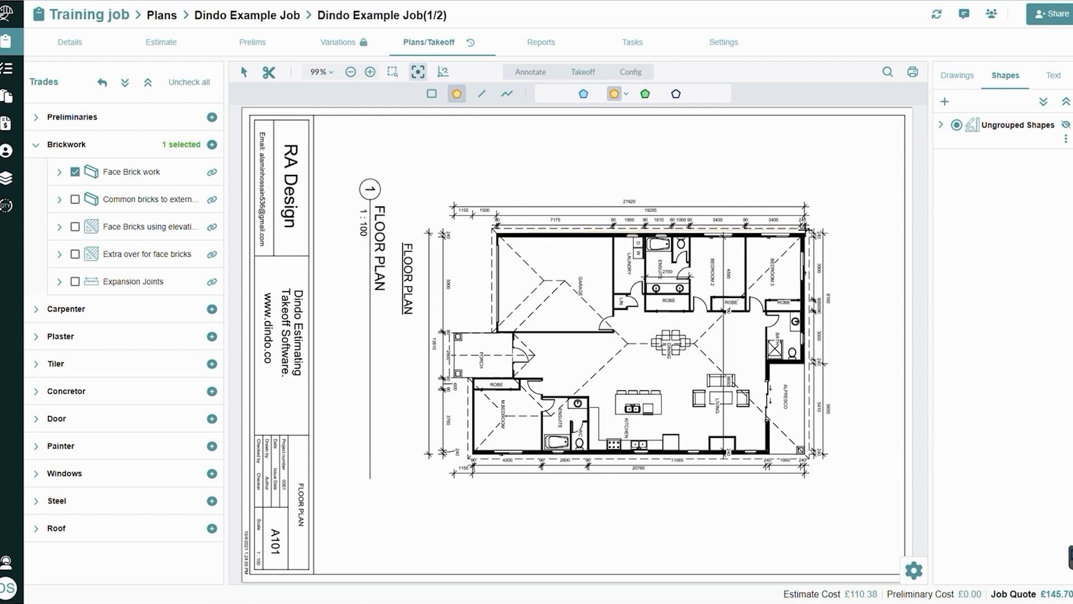
Trace the building's external walls as a polygon of about 254.7 m2, leaving out the porch and alfresco
{"action": "left_click", "coordinate": [805, 235]}
{"action": "left_click", "coordinate": [805, 362]}
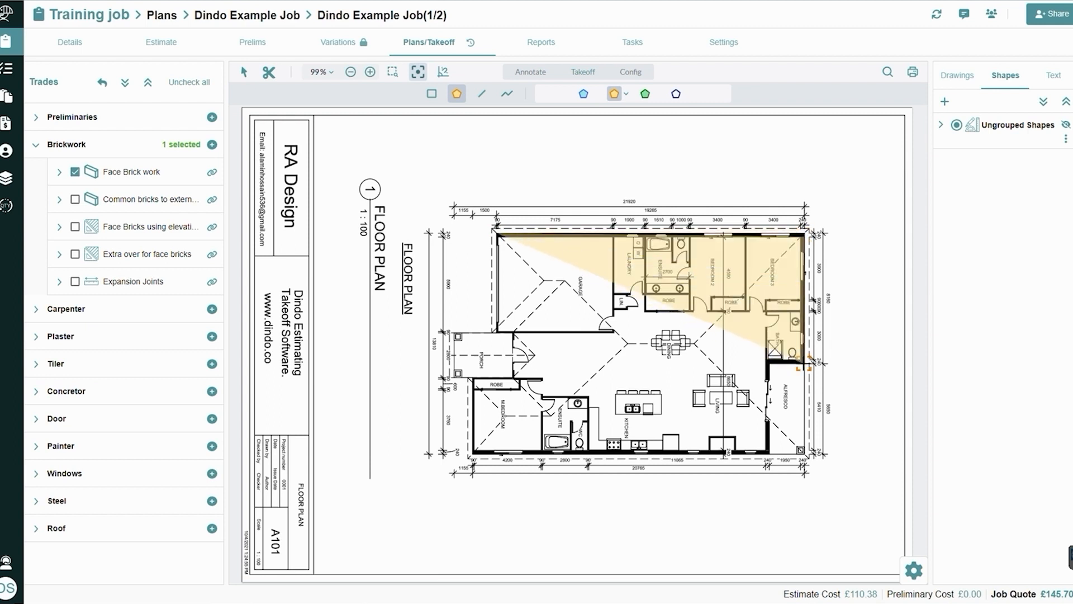
{"action": "left_click", "coordinate": [771, 365]}
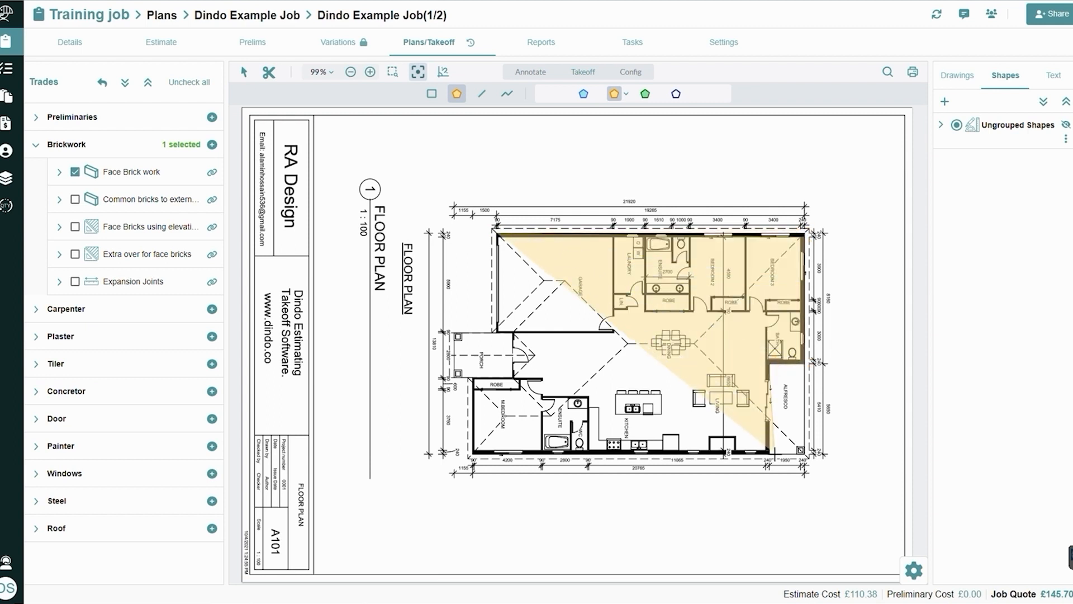
{"action": "left_click", "coordinate": [770, 453]}
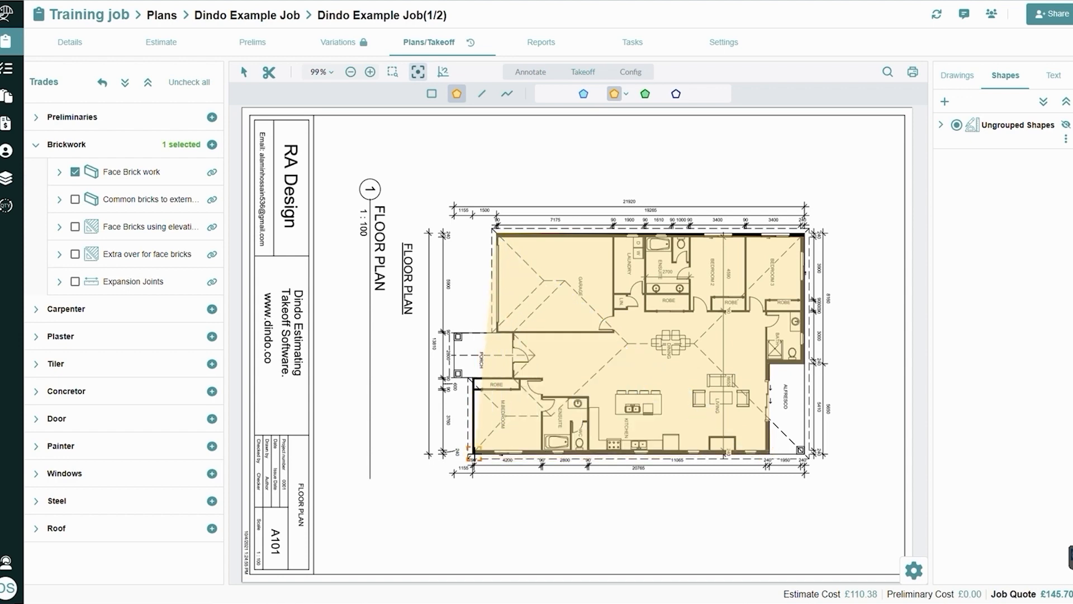
{"action": "left_click", "coordinate": [472, 455]}
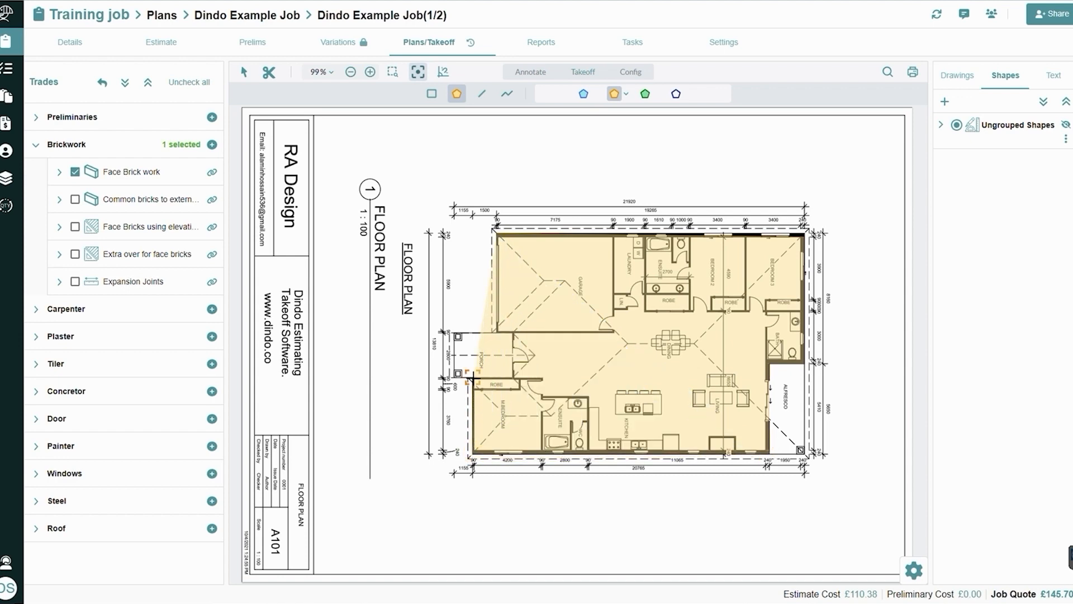
{"action": "scroll", "coordinate": [510, 384], "scroll_direction": "up", "scroll_amount": 10}
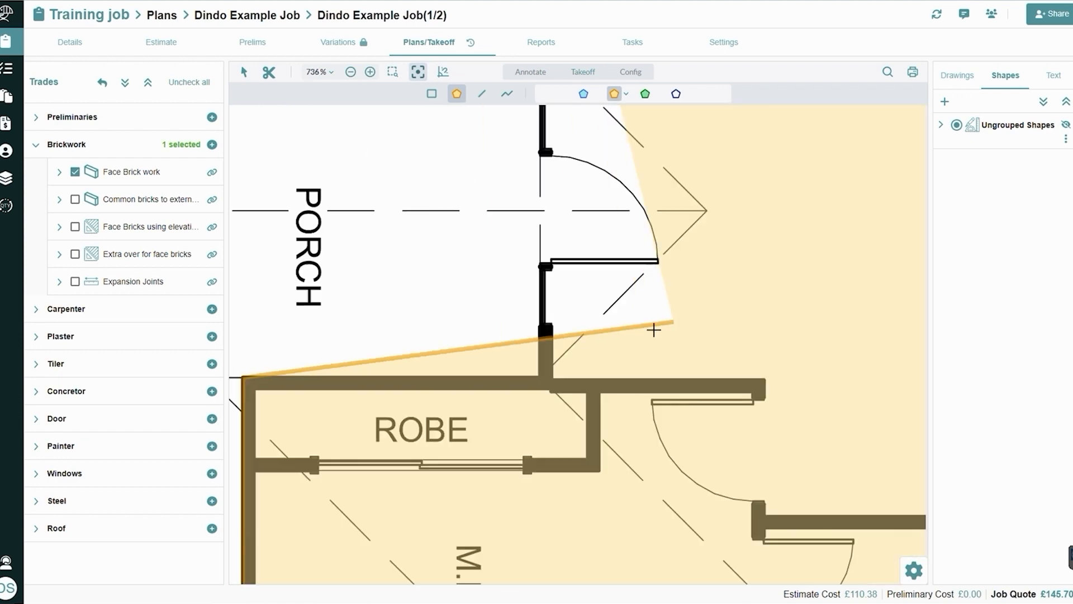
{"action": "left_click_drag", "start_coordinate": [654, 329], "coordinate": [773, 452]}
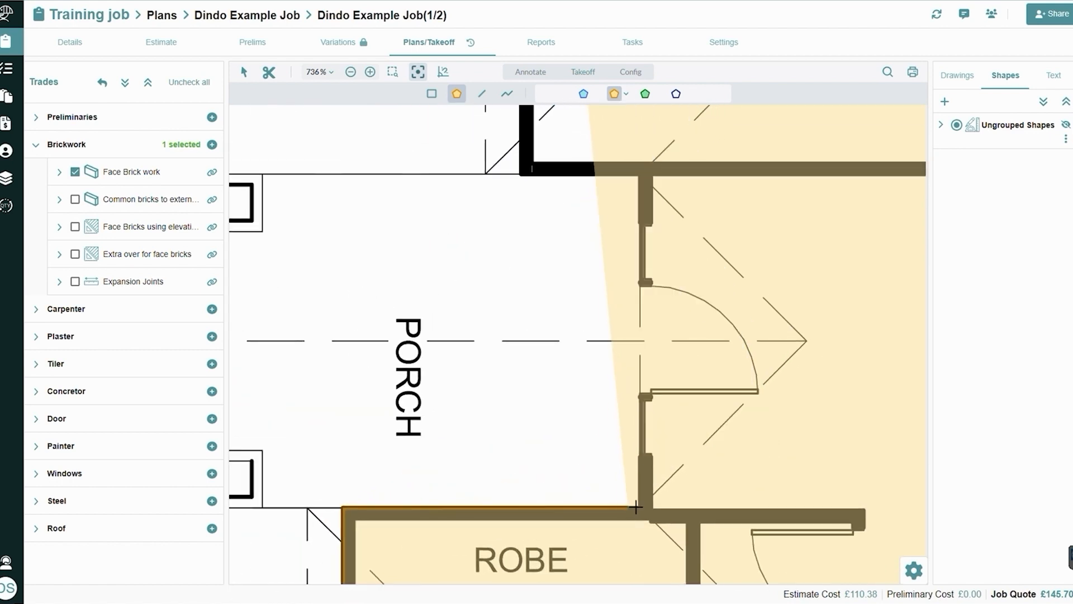
{"action": "left_click", "coordinate": [637, 507]}
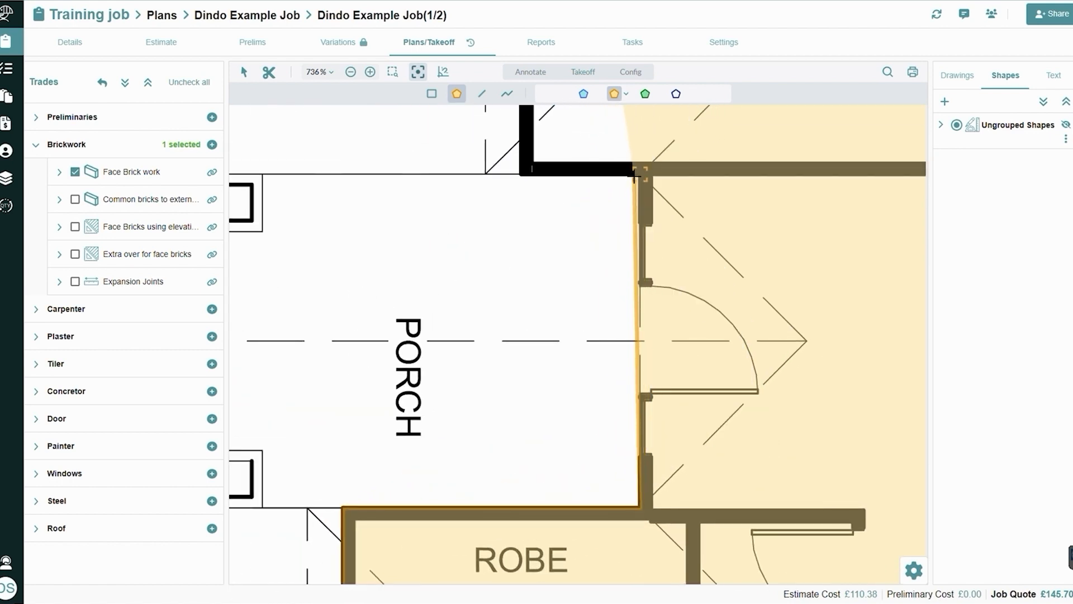
{"action": "left_click", "coordinate": [636, 175]}
{"action": "left_click", "coordinate": [520, 174]}
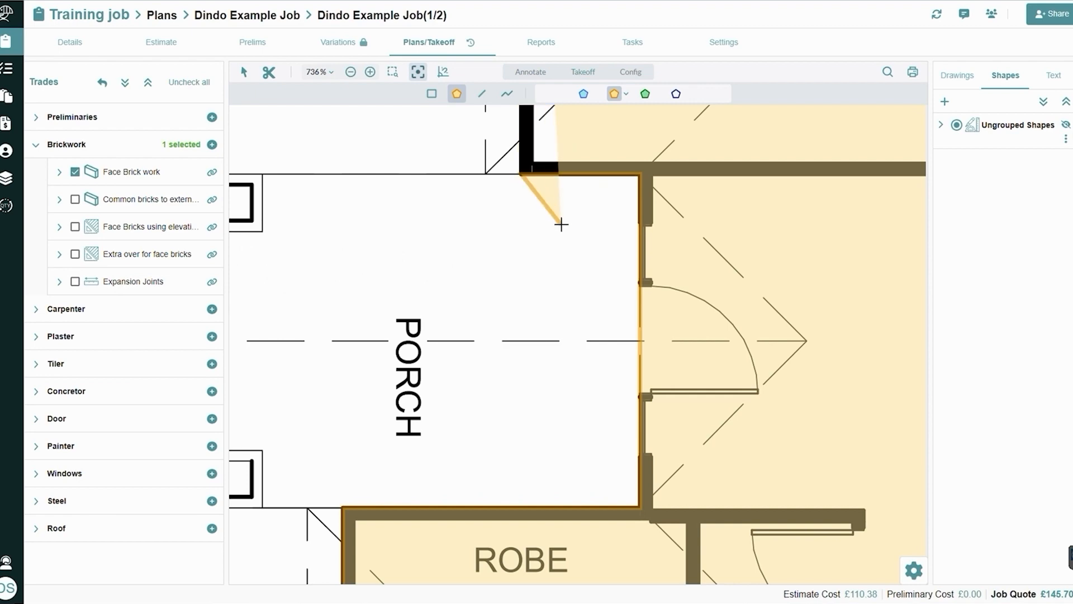
{"action": "left_click_drag", "start_coordinate": [561, 224], "coordinate": [551, 603]}
{"action": "scroll", "coordinate": [537, 297], "scroll_direction": "down", "scroll_amount": 5}
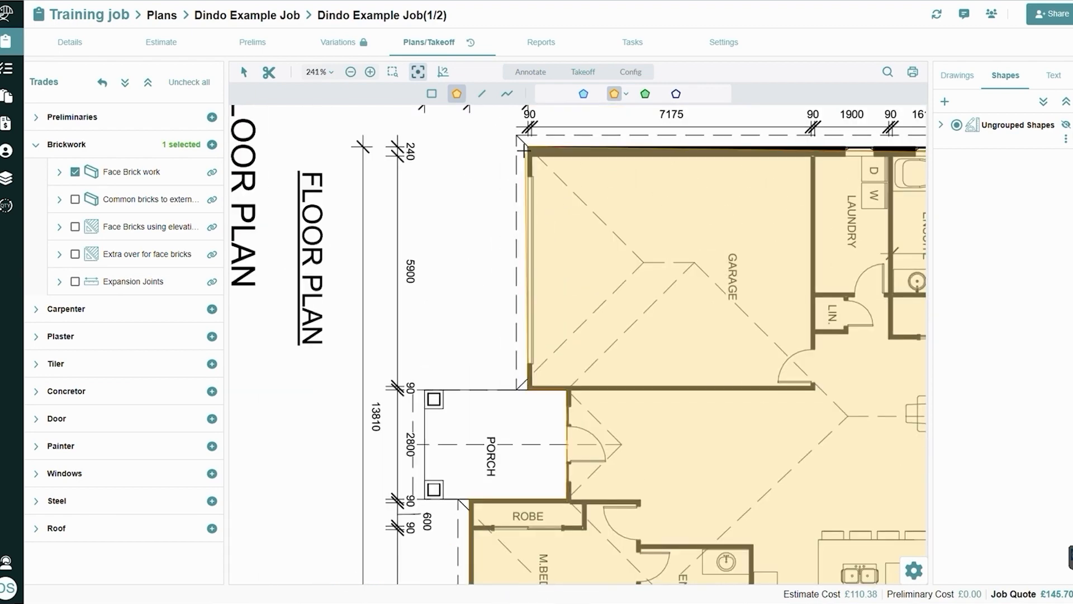
{"action": "right_click", "coordinate": [402, 259]}
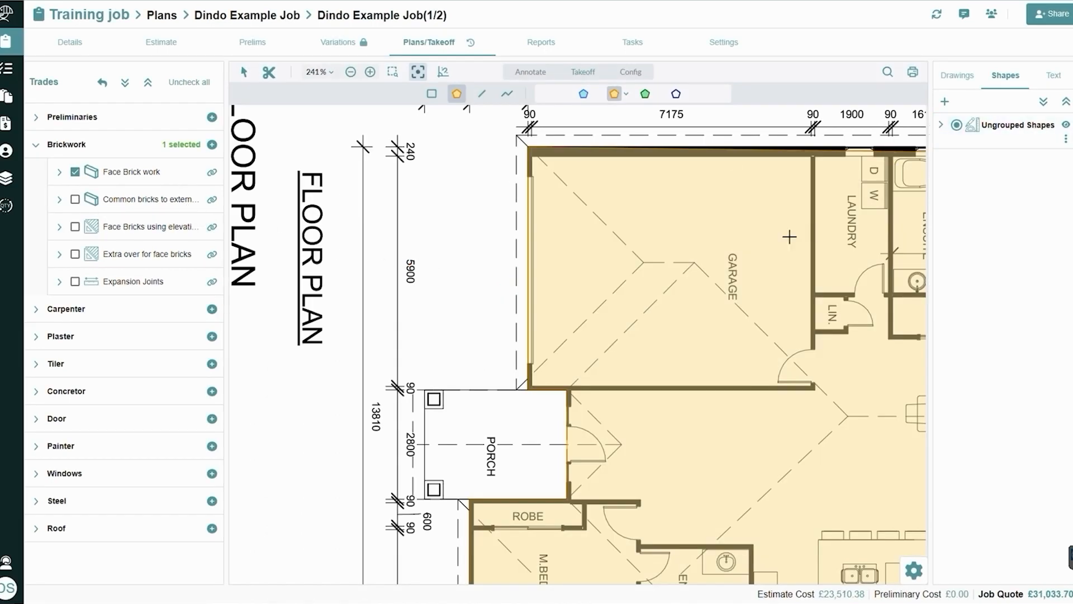
{"action": "scroll", "coordinate": [789, 237], "scroll_direction": "down", "scroll_amount": 5}
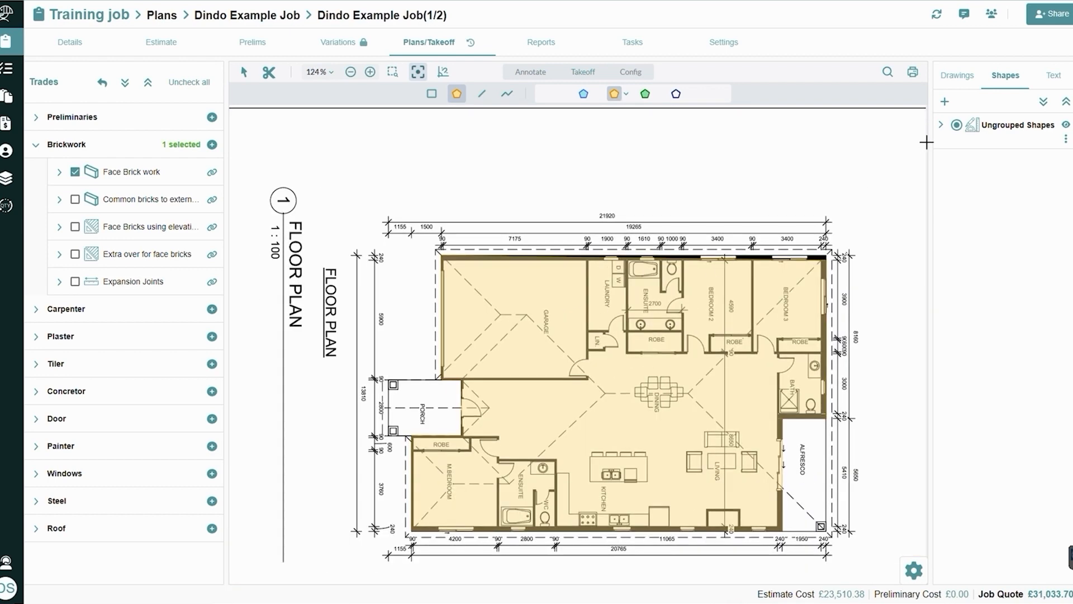
Rename Shape 4 as External and include its area result in GFA
{"action": "left_click", "coordinate": [940, 125]}
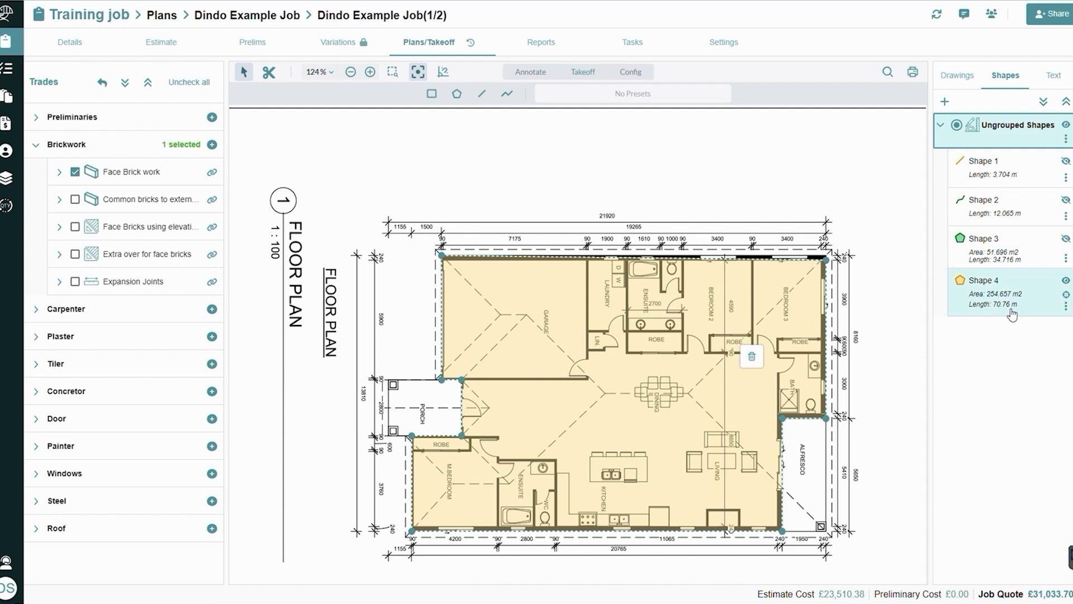
{"action": "left_click", "coordinate": [1066, 306]}
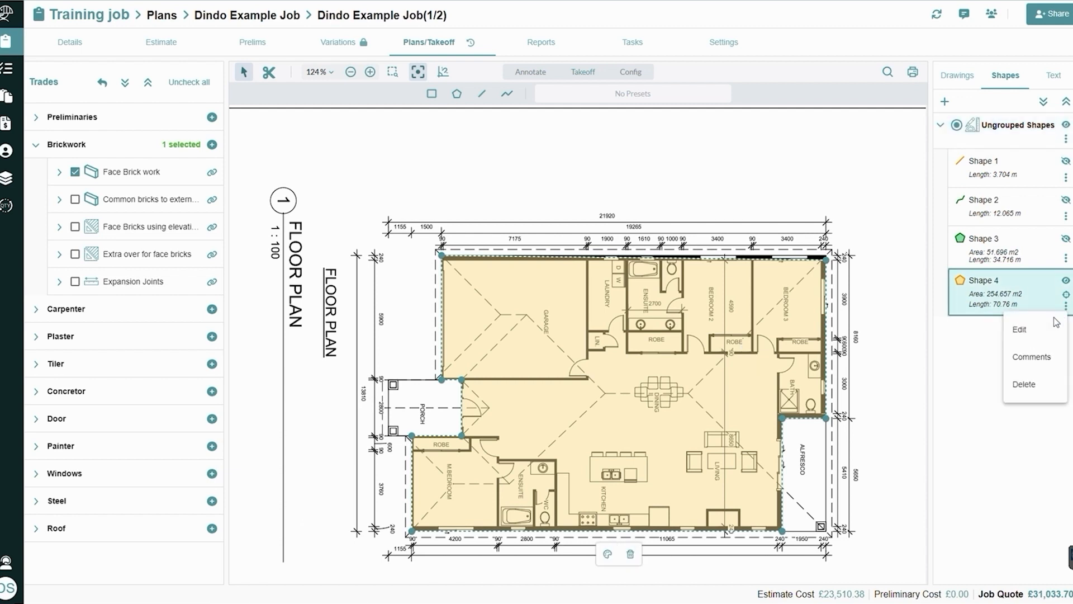
{"action": "left_click", "coordinate": [1022, 330]}
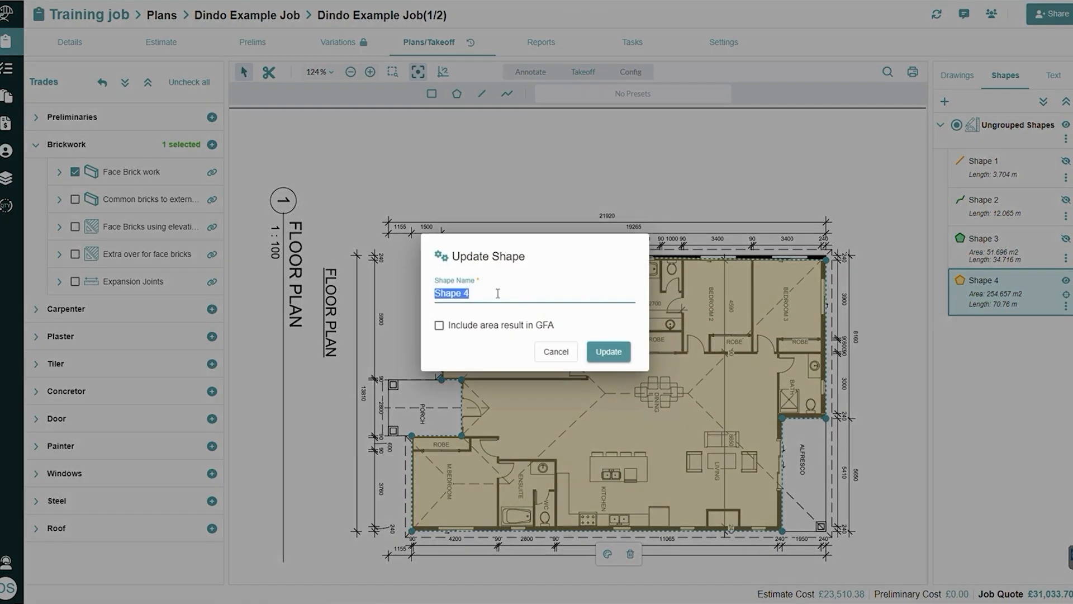
{"action": "type", "text": "Ext"}
{"action": "type", "text": "n"}
{"action": "type", "text": "ernal ENT"}
{"action": "key", "text": "BackSpace"}
{"action": "key", "text": "BackSpace"}
{"action": "key", "text": "BackSpace"}
{"action": "left_click", "coordinate": [440, 326]}
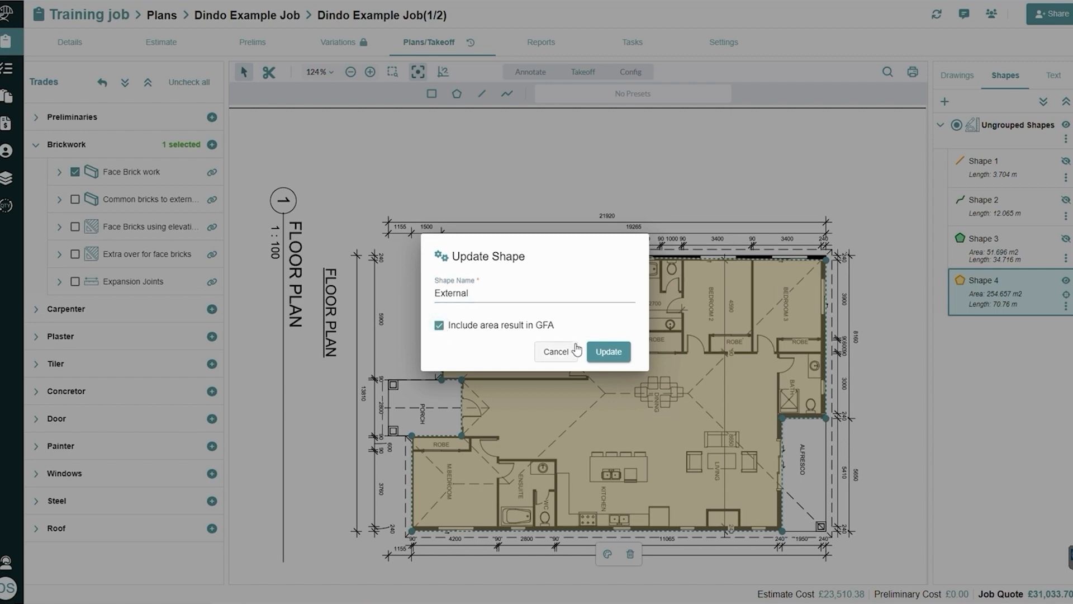
{"action": "left_click", "coordinate": [609, 352]}
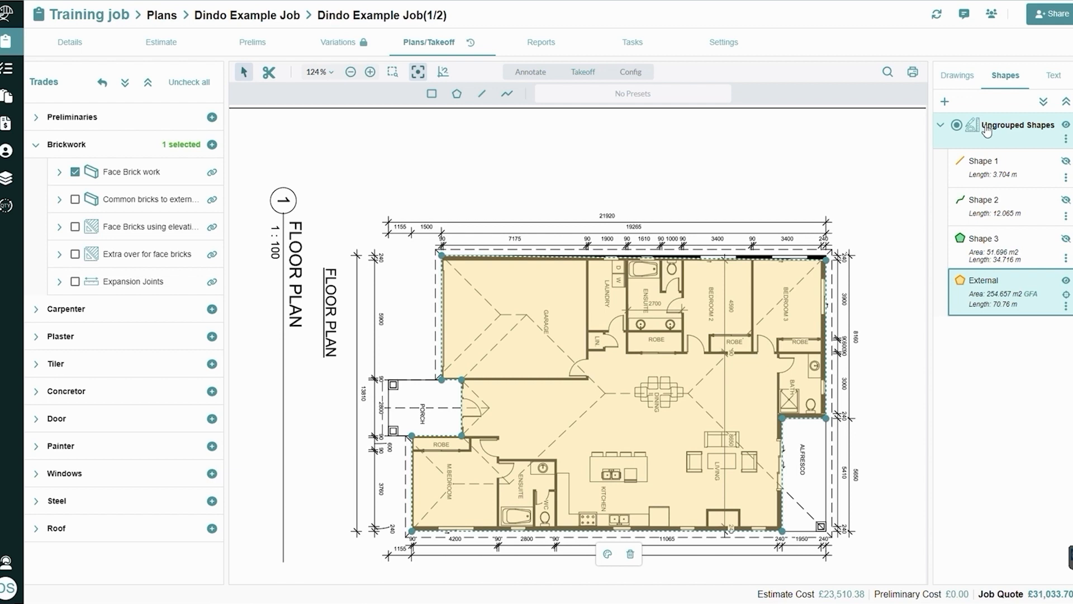
Create a Combination shape group named DS with the shape name prefix DS
{"action": "left_click", "coordinate": [940, 128]}
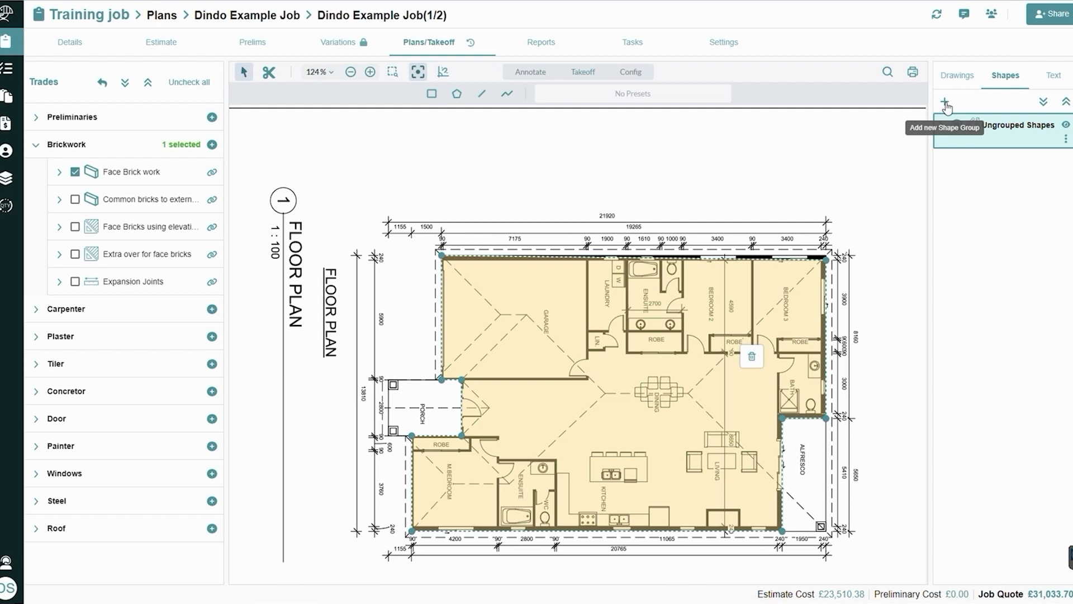
{"action": "left_click", "coordinate": [945, 103]}
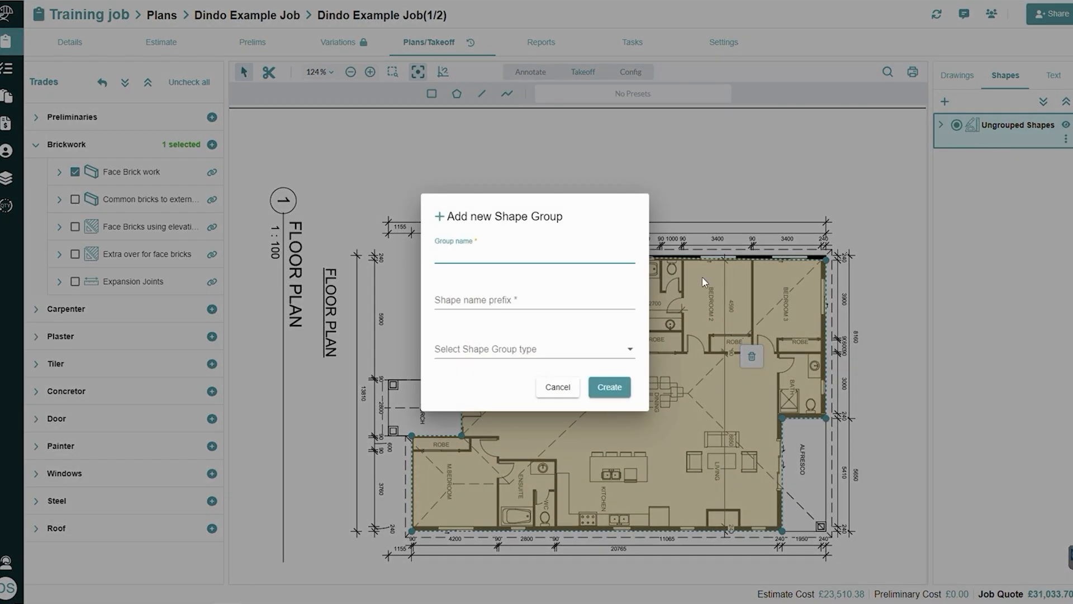
{"action": "type", "text": "DS"}
{"action": "left_click", "coordinate": [451, 300]}
{"action": "type", "text": "DS"}
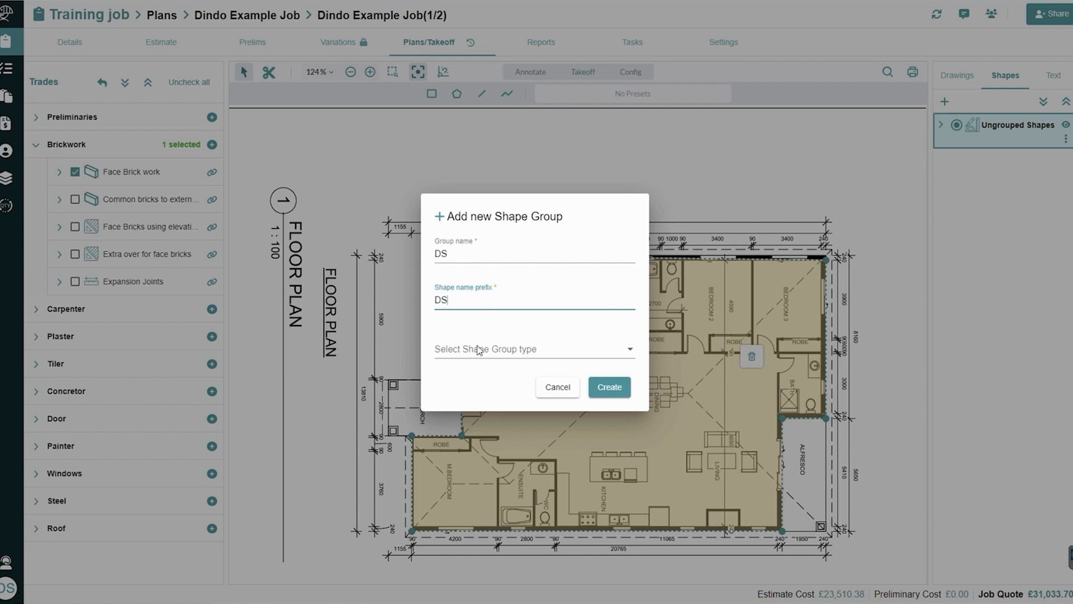
{"action": "left_click", "coordinate": [478, 350]}
{"action": "left_click", "coordinate": [486, 351]}
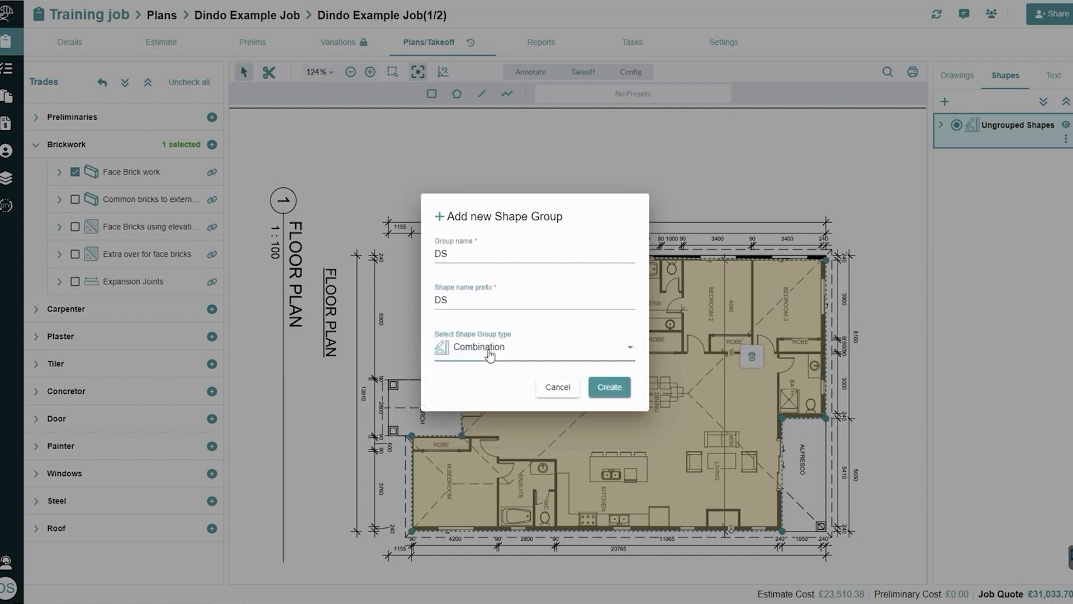
{"action": "left_click", "coordinate": [611, 386]}
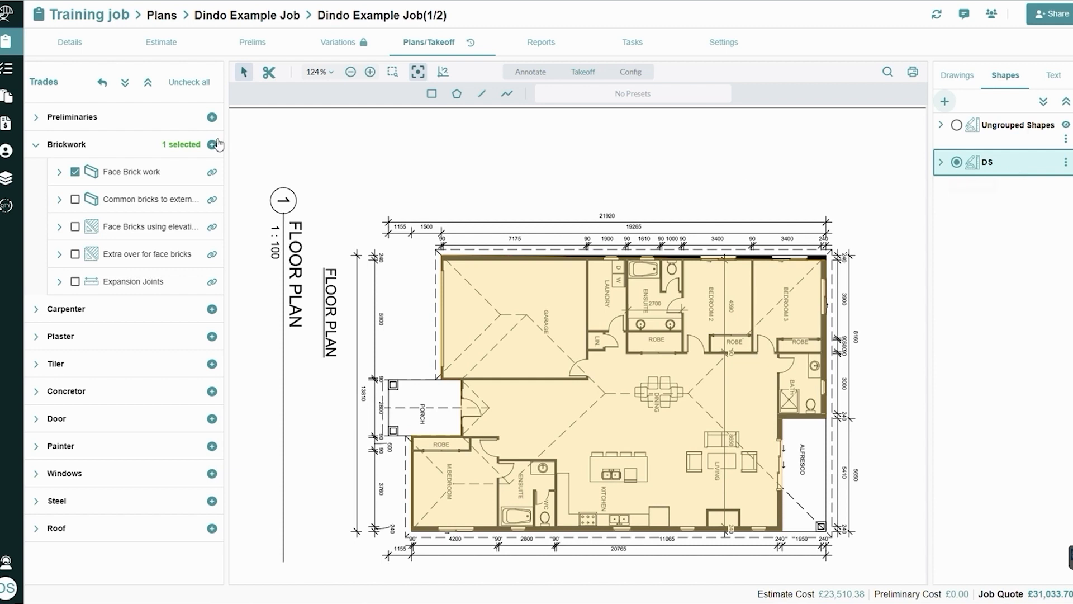
Switch the takeoff item from Face Brick work to the 2040 x 770 x 35 ply door under Door
{"action": "left_click", "coordinate": [75, 171]}
{"action": "left_click", "coordinate": [36, 144]}
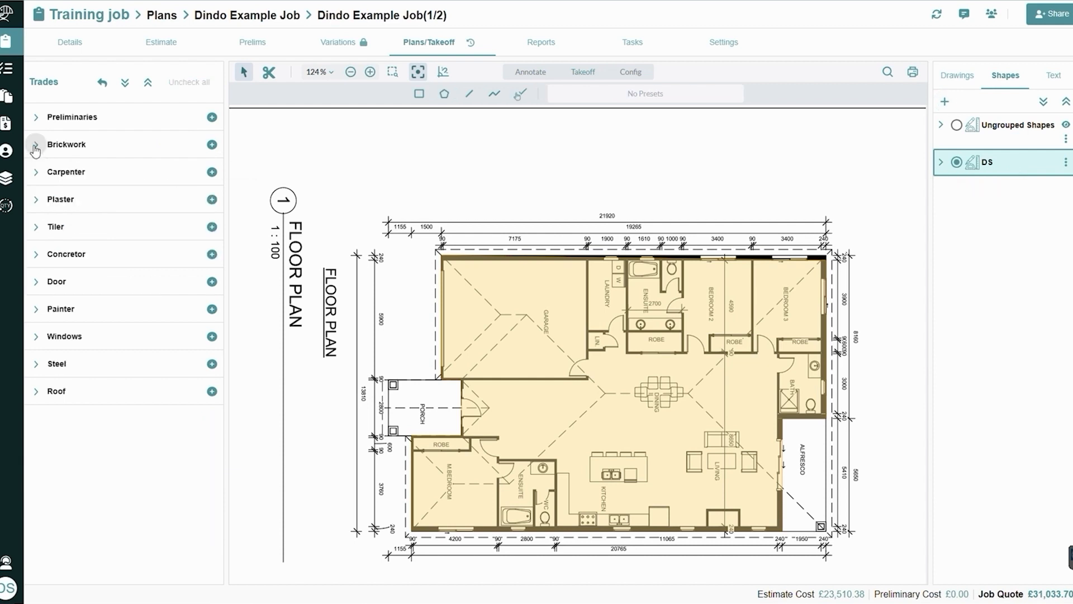
{"action": "left_click", "coordinate": [35, 282]}
{"action": "left_click", "coordinate": [75, 336]}
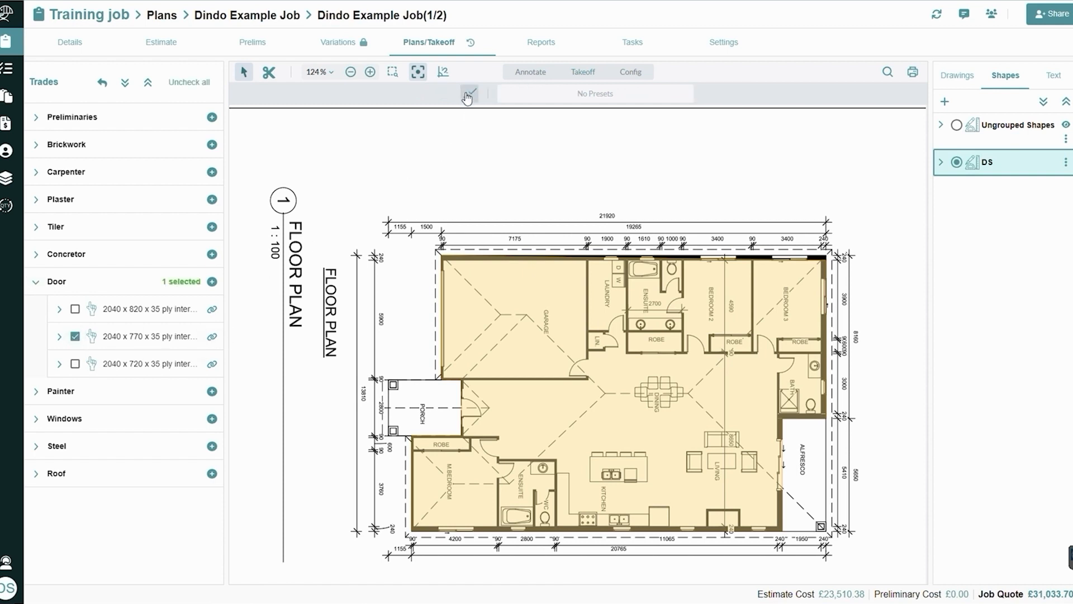
Count the five internal doors at the linen cupboard, laundry, Bedroom 2, Bedroom 3 and Bath with blue tick marks
{"action": "left_click", "coordinate": [469, 94]}
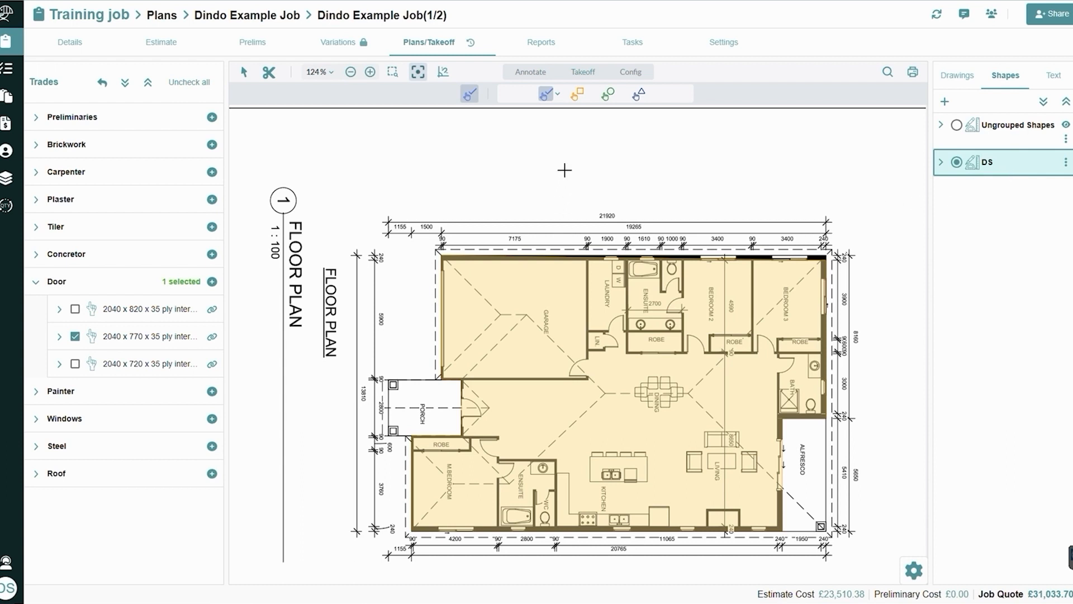
{"action": "left_click", "coordinate": [604, 343]}
{"action": "left_click", "coordinate": [618, 331]}
{"action": "left_click", "coordinate": [697, 353]}
{"action": "left_click", "coordinate": [769, 352]}
{"action": "left_click", "coordinate": [779, 366]}
{"action": "left_click", "coordinate": [798, 349]}
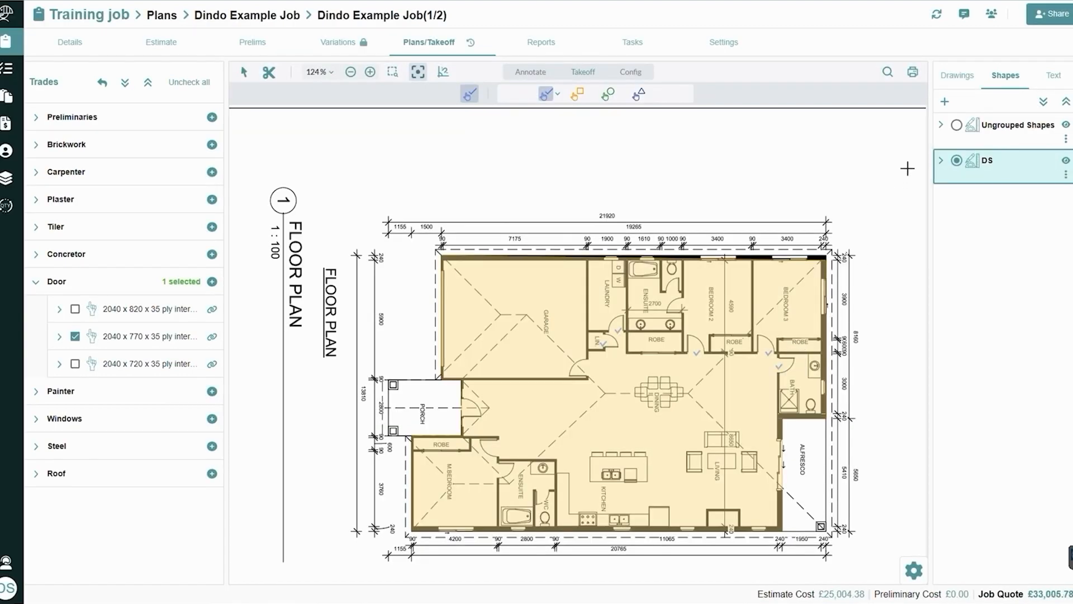
Review the door count in the DS shape group and under the 2040 x 770 door item, and leave the counting tool
{"action": "left_click", "coordinate": [941, 160]}
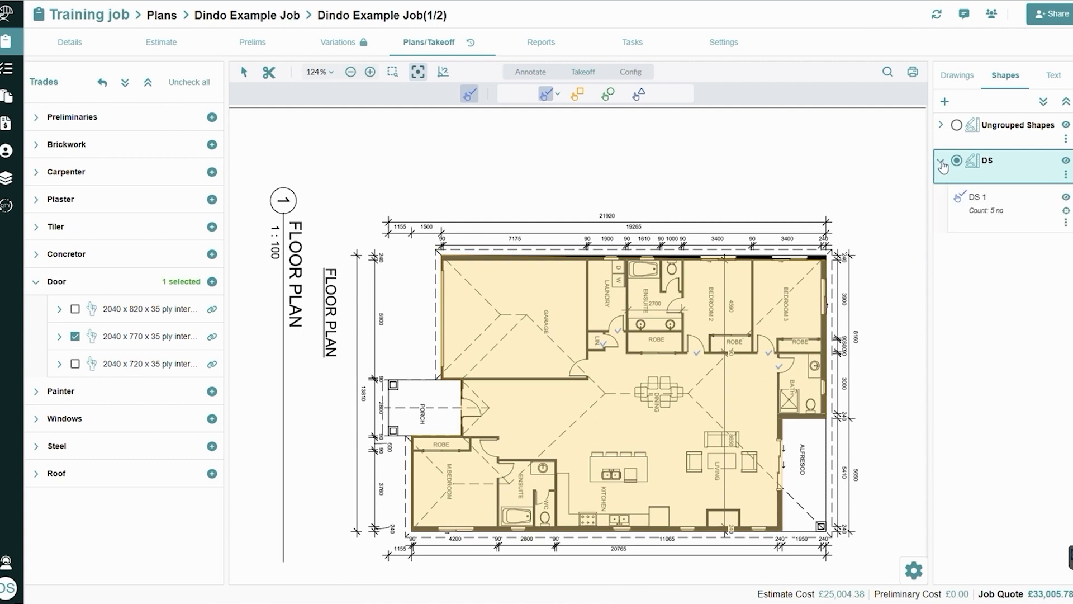
{"action": "left_click", "coordinate": [59, 336]}
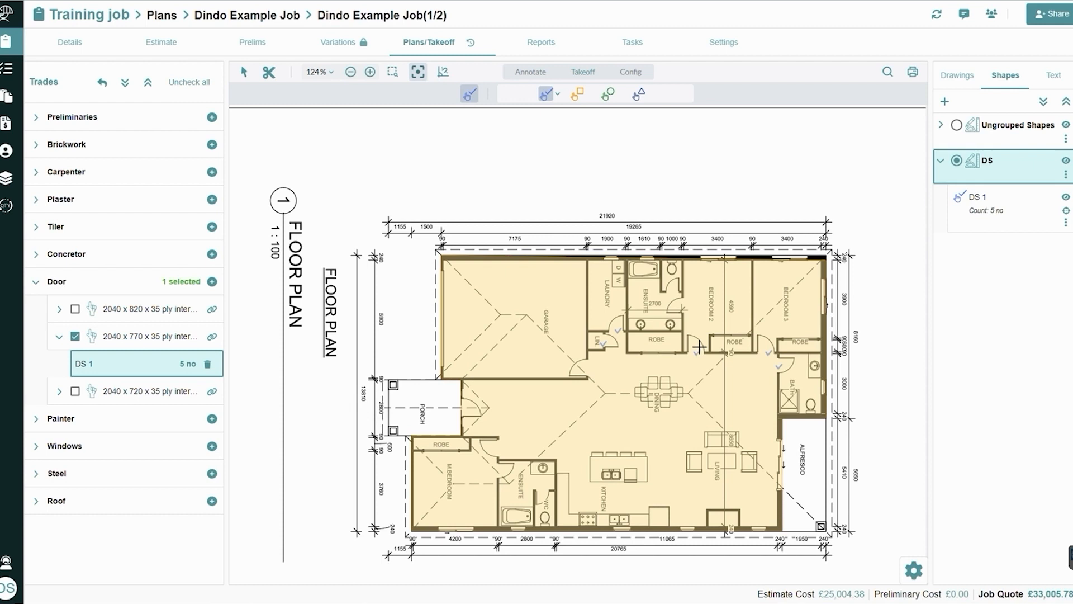
{"action": "left_click", "coordinate": [244, 76]}
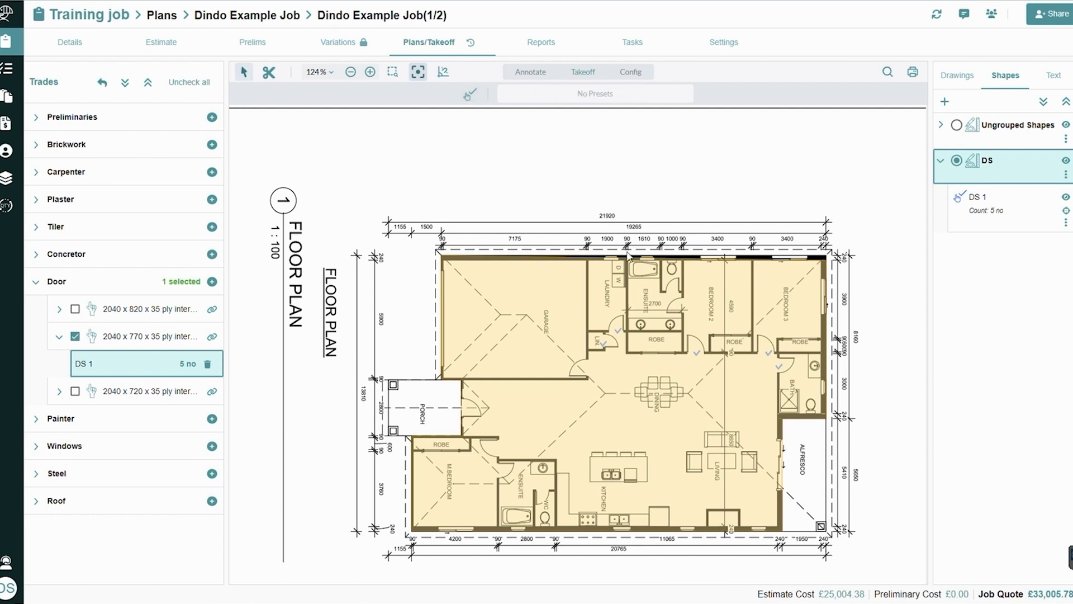
Recolour the five door count marks of DS 1 from the palette to bright green
{"action": "left_click", "coordinate": [982, 213]}
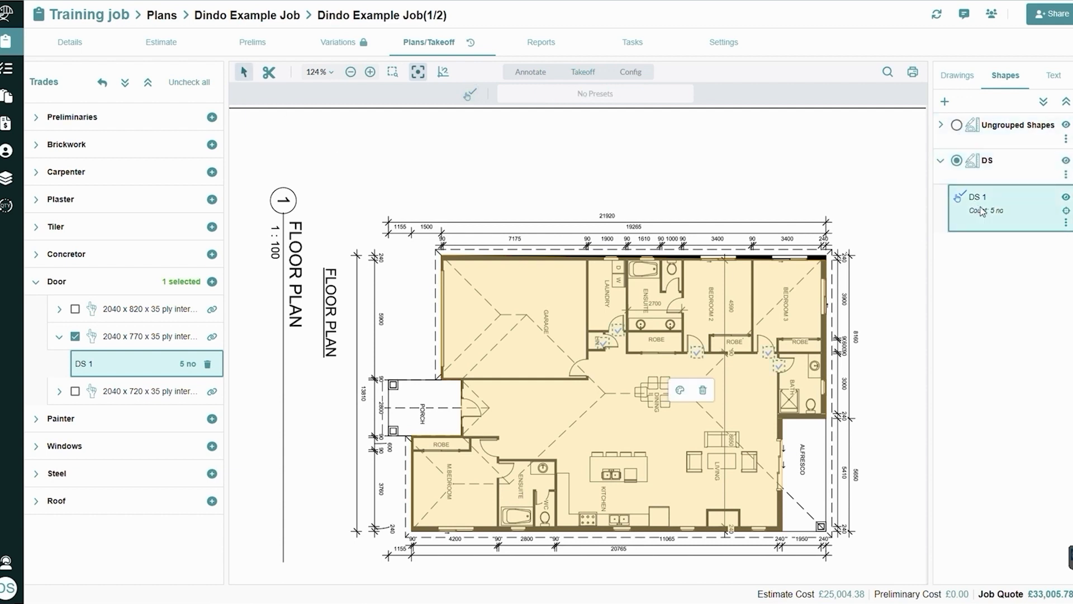
{"action": "left_click", "coordinate": [681, 392]}
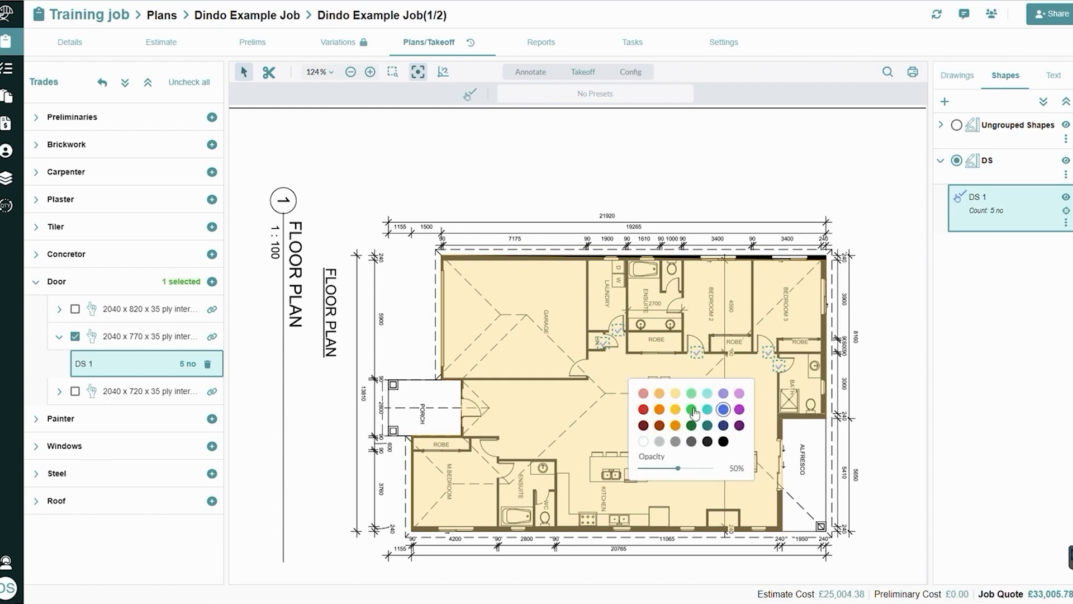
{"action": "left_click", "coordinate": [692, 409]}
Move the corner of the External shape beside Bedroom 3 onto the building's outer wall corner
{"action": "left_click", "coordinate": [943, 130]}
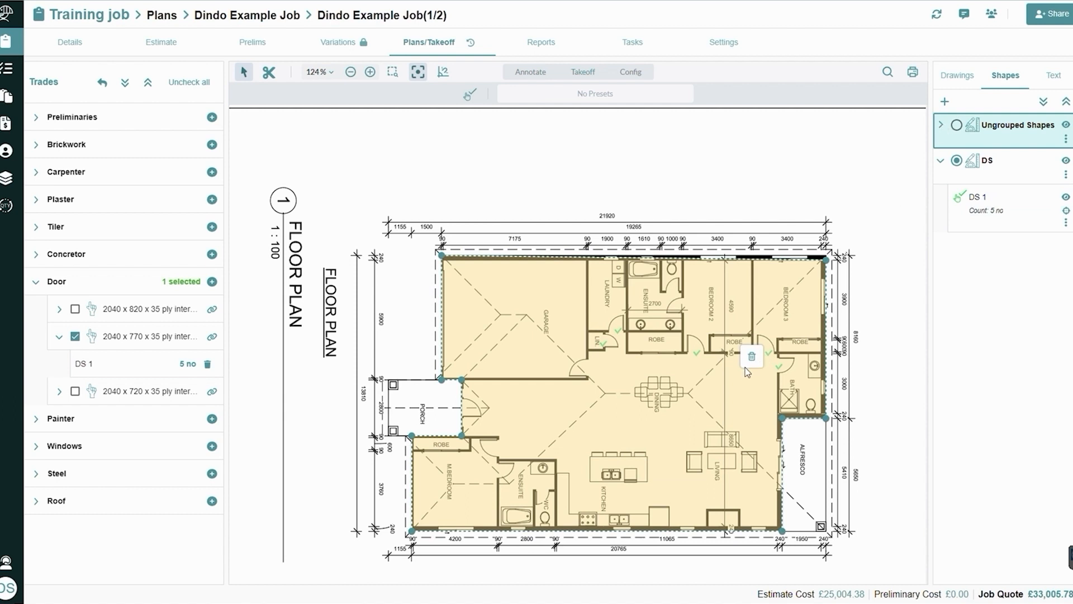
{"action": "left_click", "coordinate": [942, 128]}
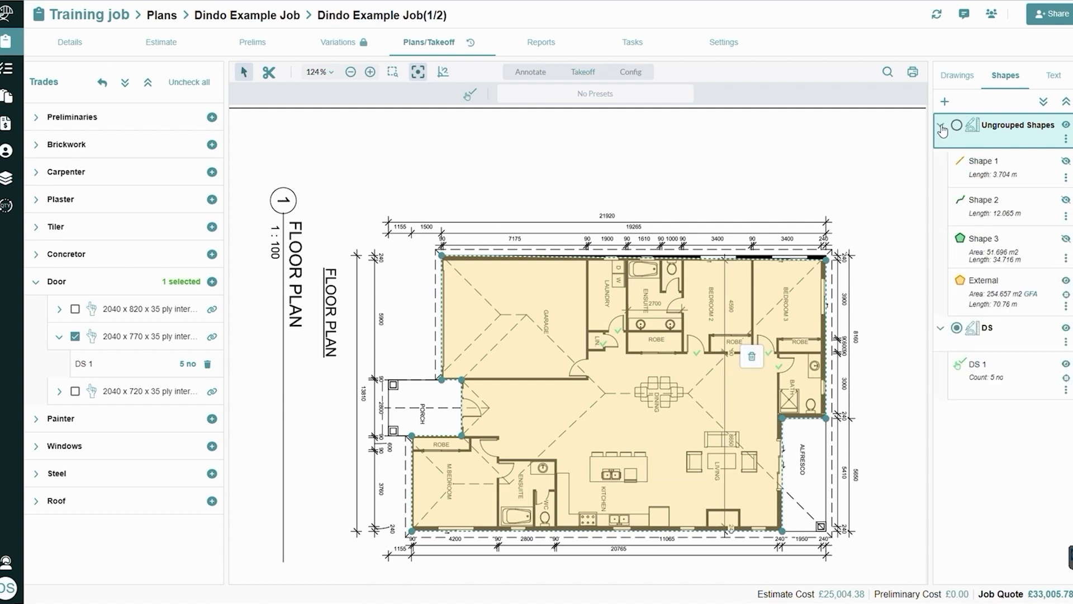
{"action": "left_click", "coordinate": [981, 295]}
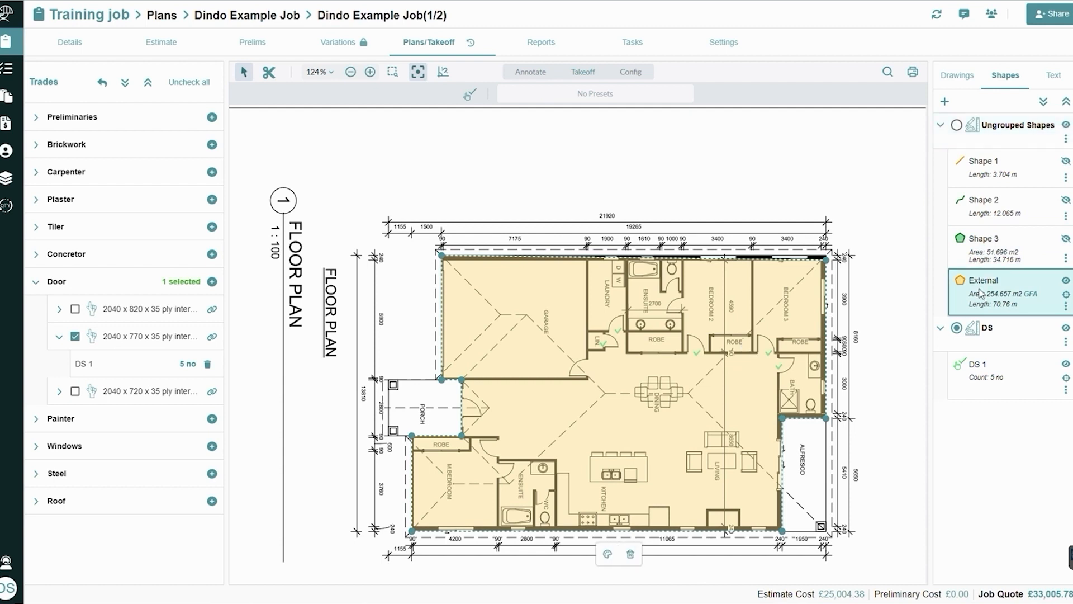
{"action": "mouse_move", "coordinate": [828, 258]}
{"action": "left_mouse_down"}
{"action": "mouse_move", "coordinate": [856, 208]}
{"action": "mouse_move", "coordinate": [828, 255]}
{"action": "left_mouse_up"}
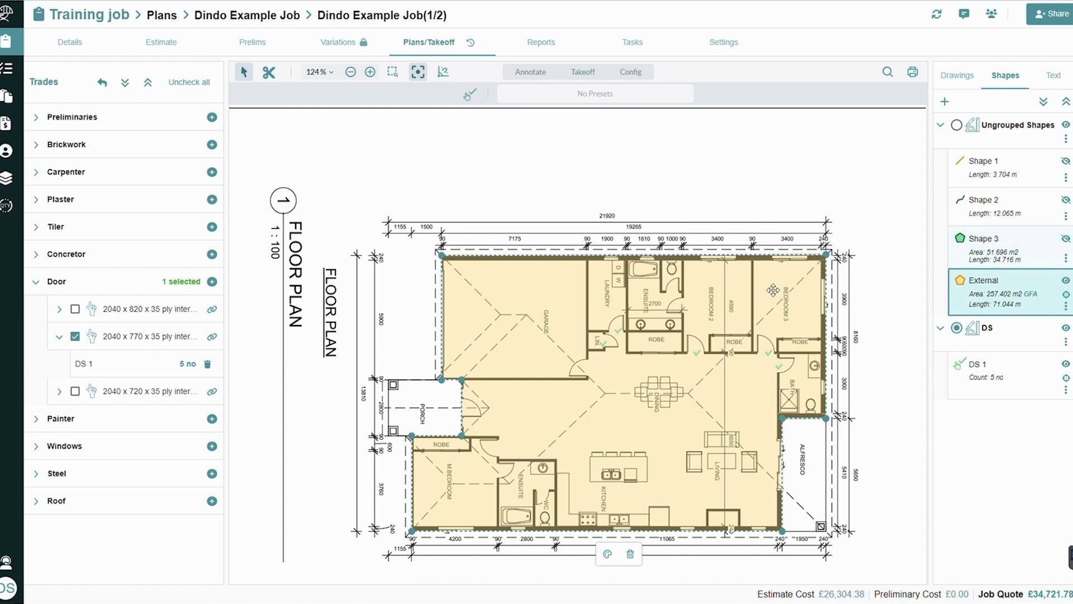
Select the door count marks on the plan, then deselect the 2040 x 770 door item and collapse the Door trade
{"action": "left_click", "coordinate": [769, 351]}
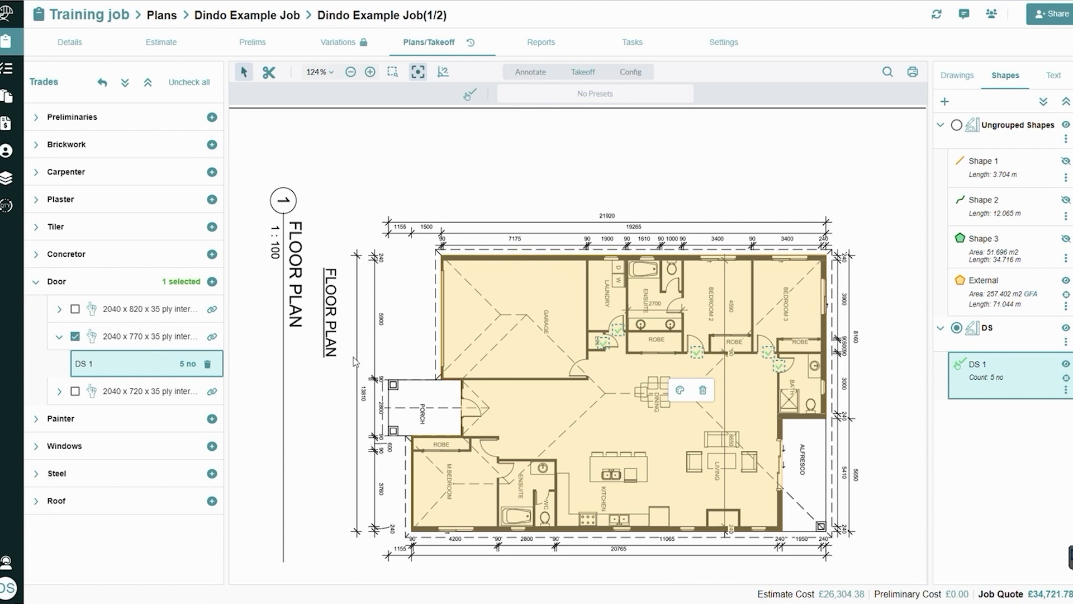
{"action": "left_click", "coordinate": [74, 336]}
{"action": "left_click", "coordinate": [35, 282]}
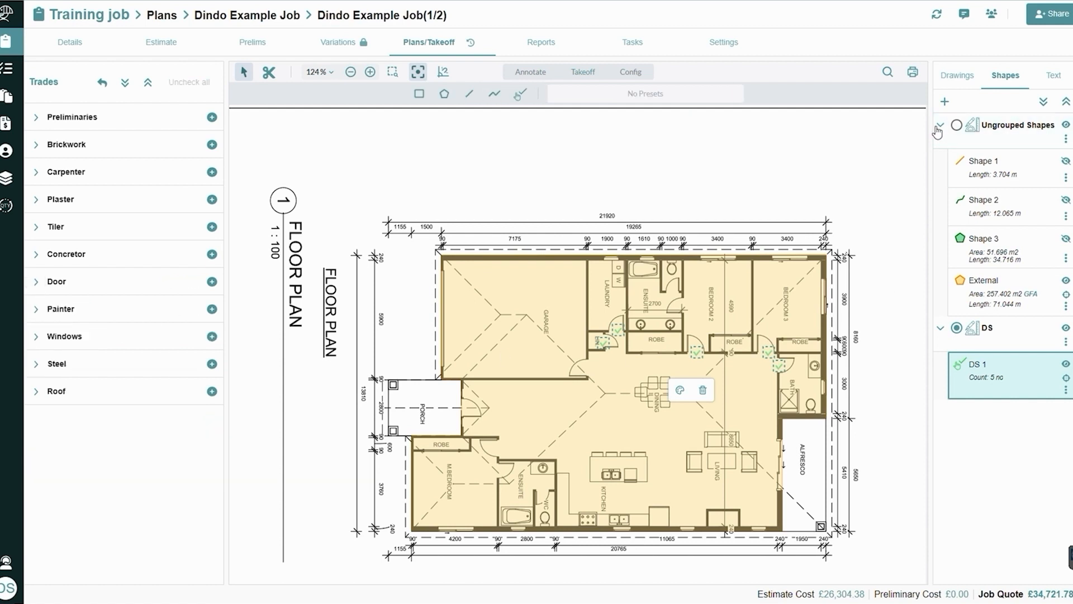
Hide the Ungrouped Shapes and DS groups on the plan and collapse both groups
{"action": "left_click", "coordinate": [1008, 131]}
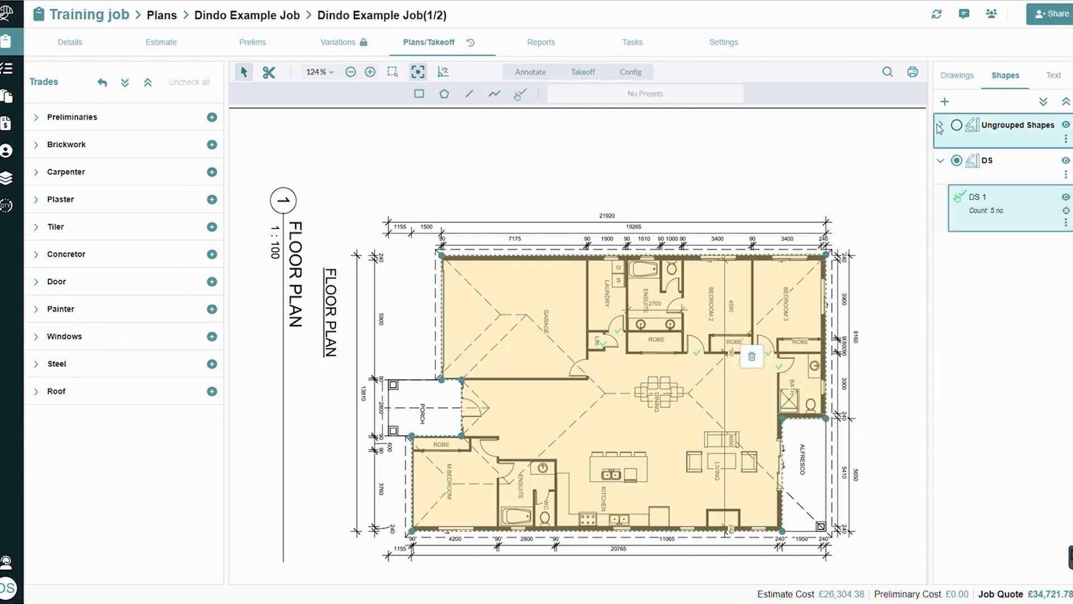
{"action": "left_click", "coordinate": [1066, 161]}
{"action": "left_click", "coordinate": [1066, 126]}
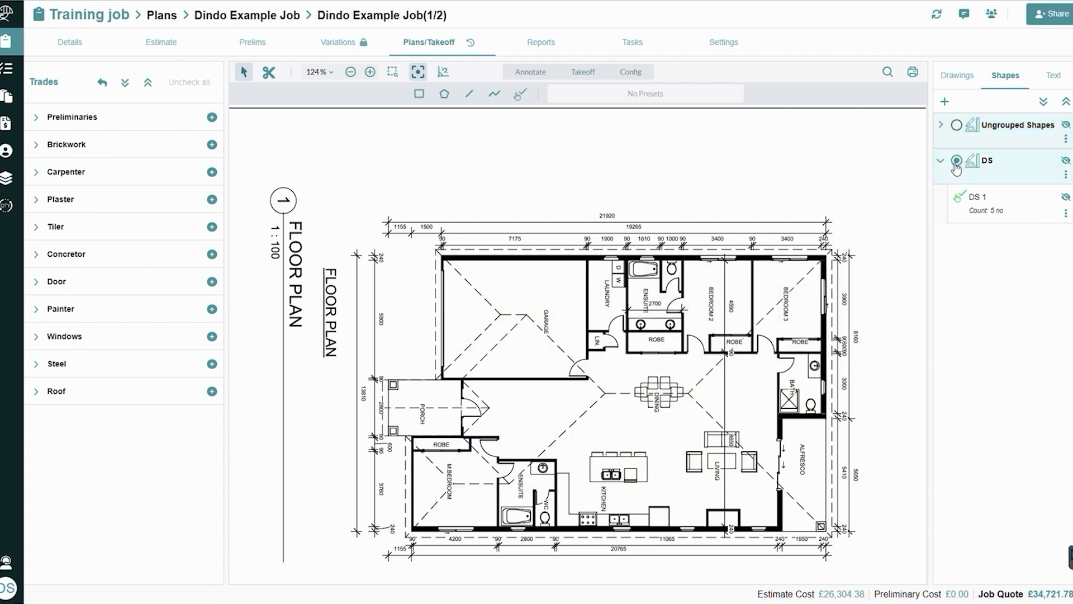
{"action": "left_click", "coordinate": [942, 161]}
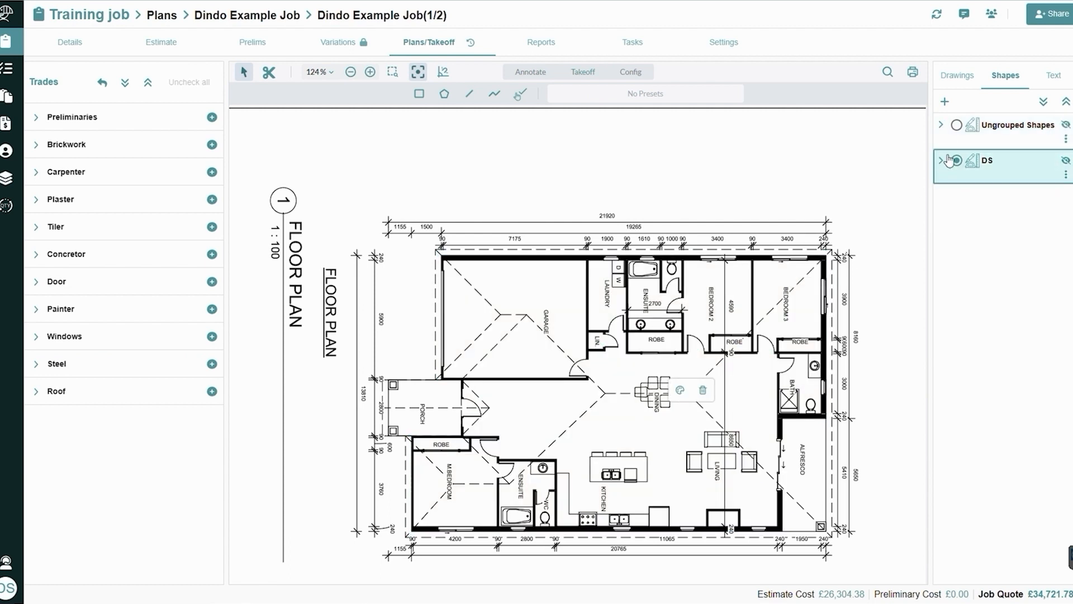
Create a Combination shape group named TILING with the shape name prefix TIL
{"action": "left_click", "coordinate": [945, 104]}
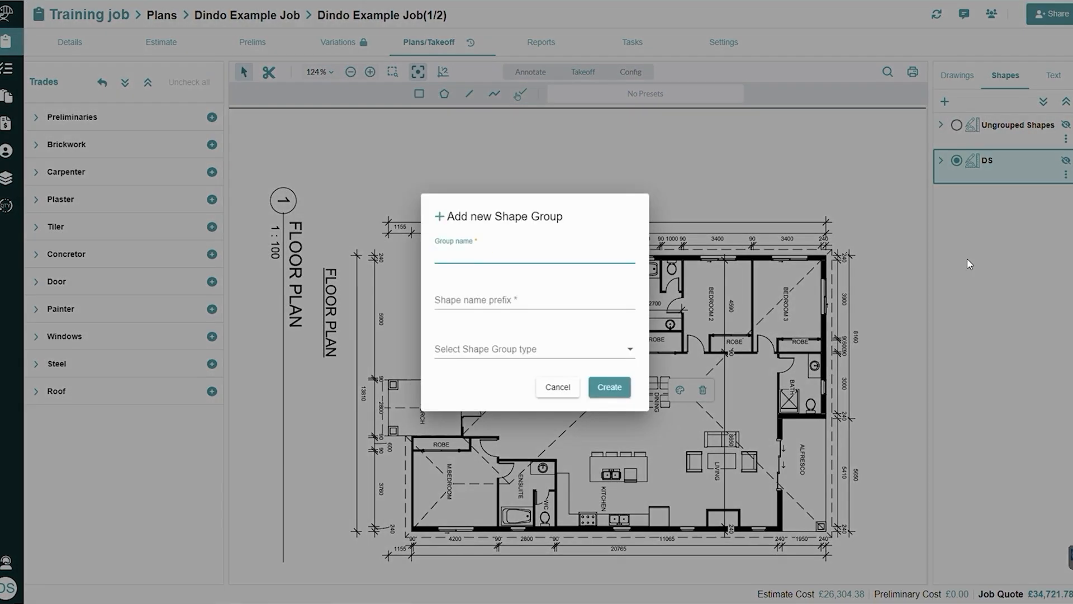
{"action": "type", "text": "TILING"}
{"action": "left_click", "coordinate": [517, 302]}
{"action": "type", "text": "TIL"}
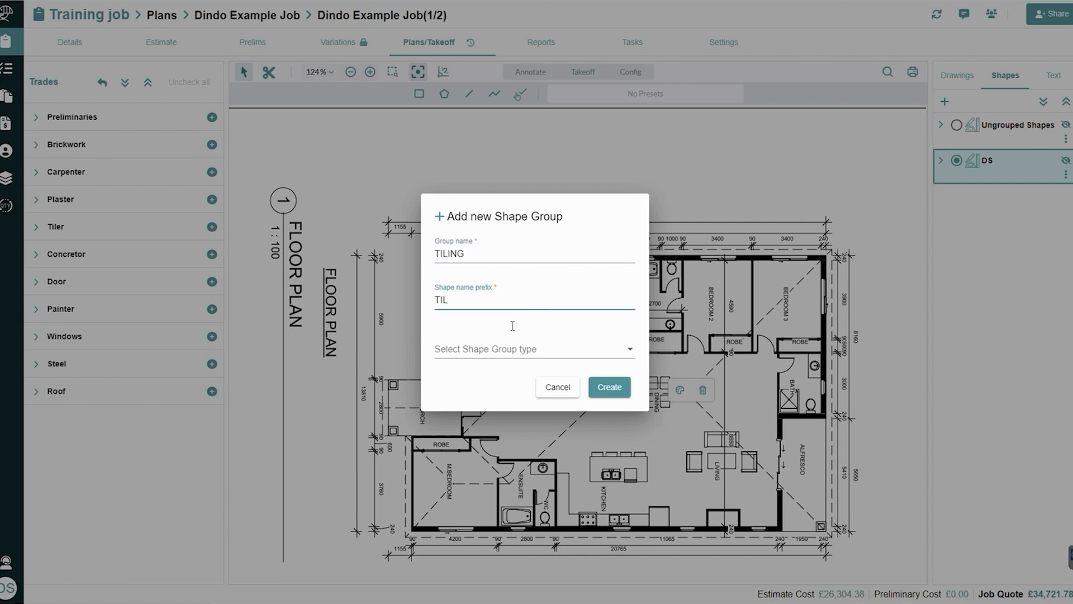
{"action": "left_click", "coordinate": [515, 351]}
{"action": "left_click", "coordinate": [515, 352]}
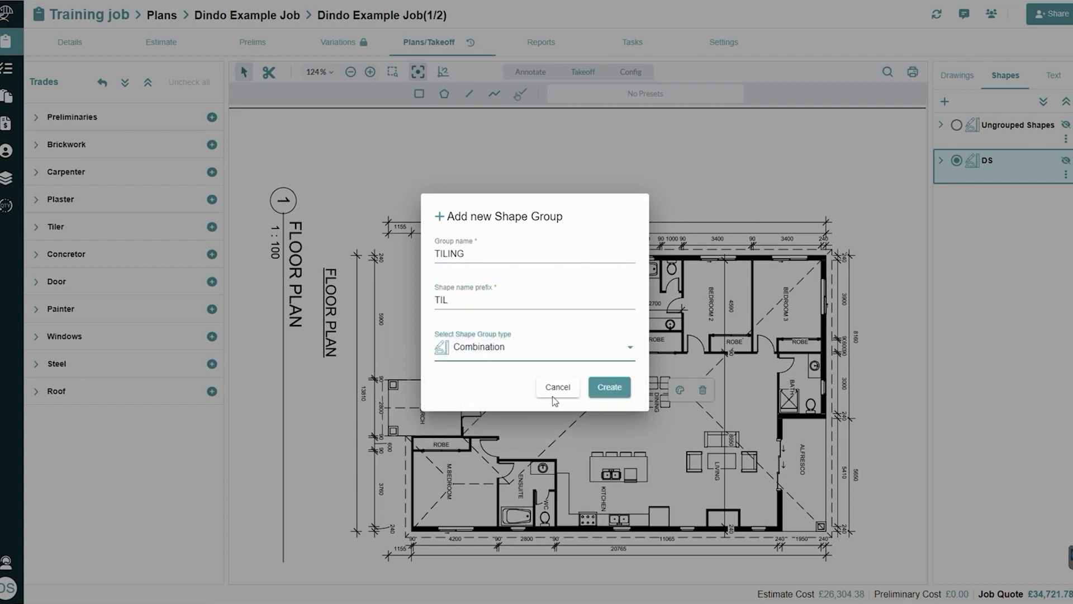
{"action": "left_click", "coordinate": [609, 391]}
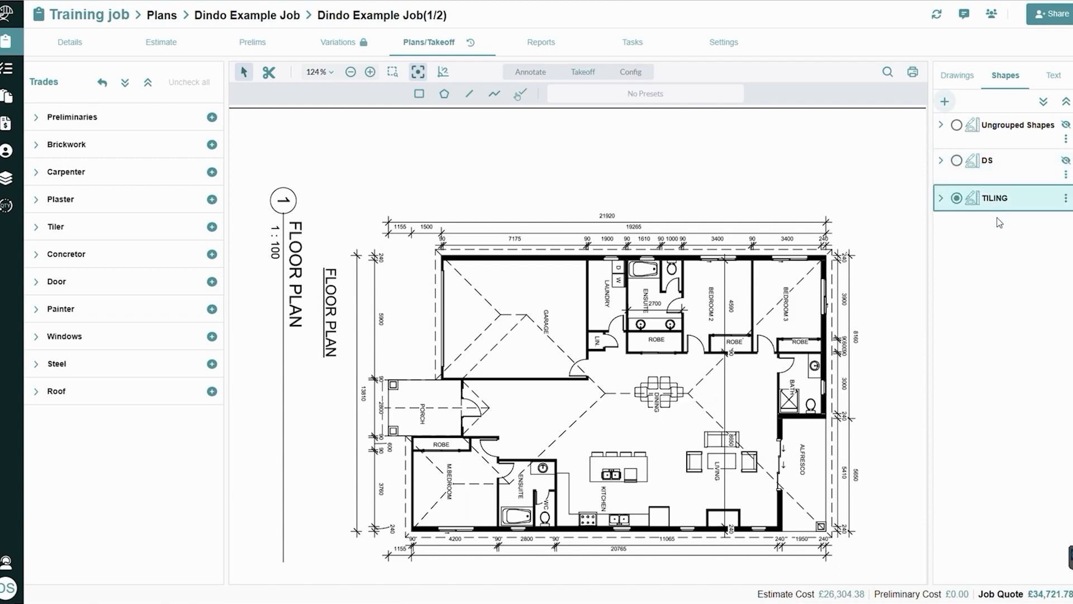
Select both Ceramic Wall tiles and Ceramic floor tiles under Tiler as takeoff items
{"action": "left_click", "coordinate": [34, 228]}
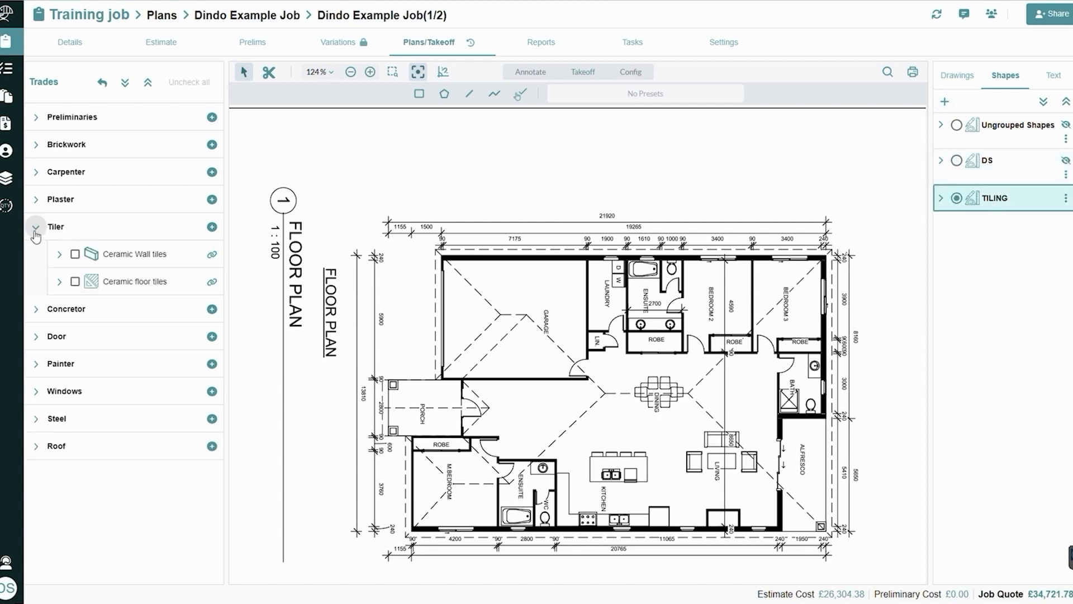
{"action": "left_click", "coordinate": [75, 255]}
{"action": "left_click", "coordinate": [75, 282]}
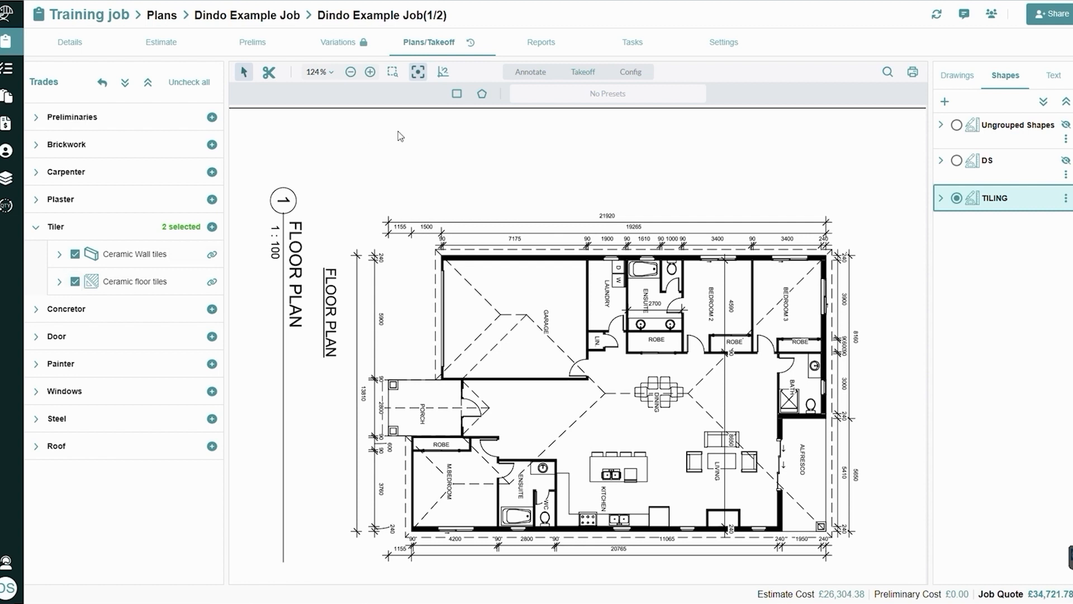
Activate the rectangle takeoff tool with the blue preset and check its shape settings, such as the vertical area height
{"action": "left_click", "coordinate": [455, 96]}
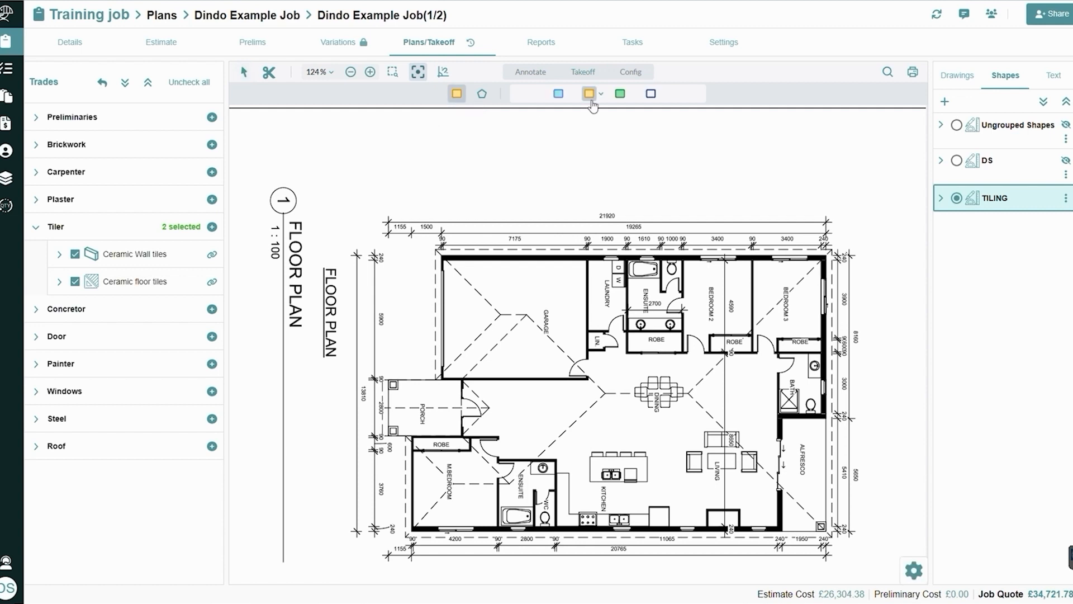
{"action": "left_click", "coordinate": [558, 94]}
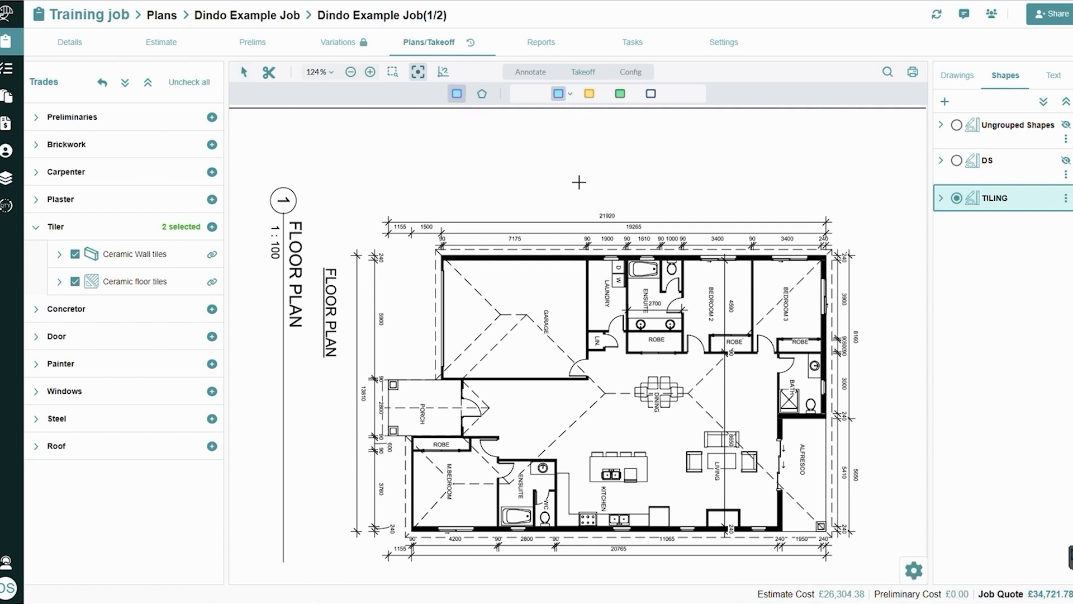
{"action": "left_click", "coordinate": [912, 579]}
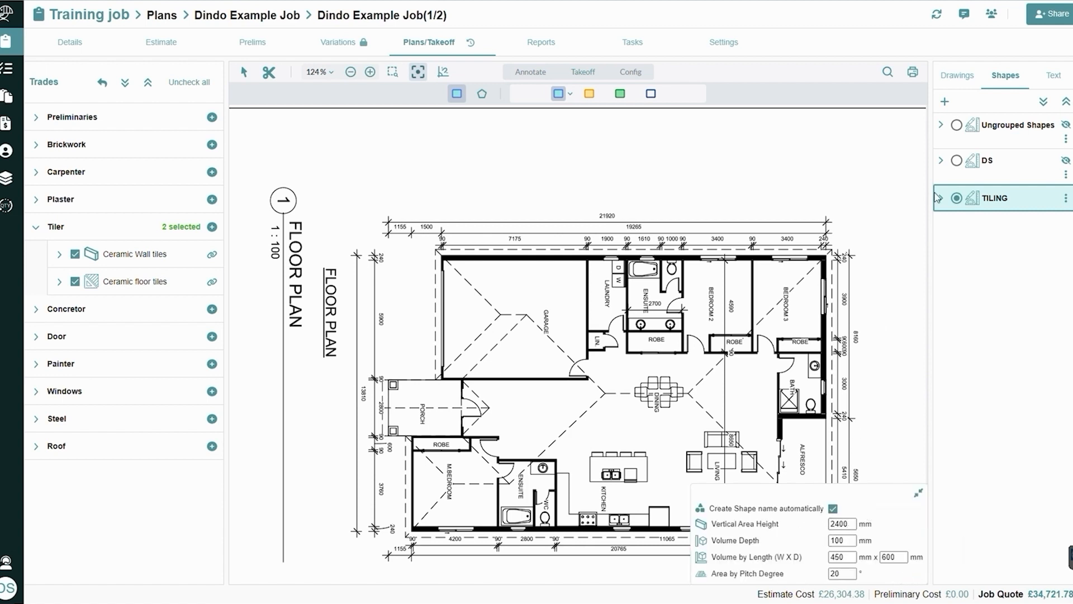
{"action": "left_click", "coordinate": [919, 493]}
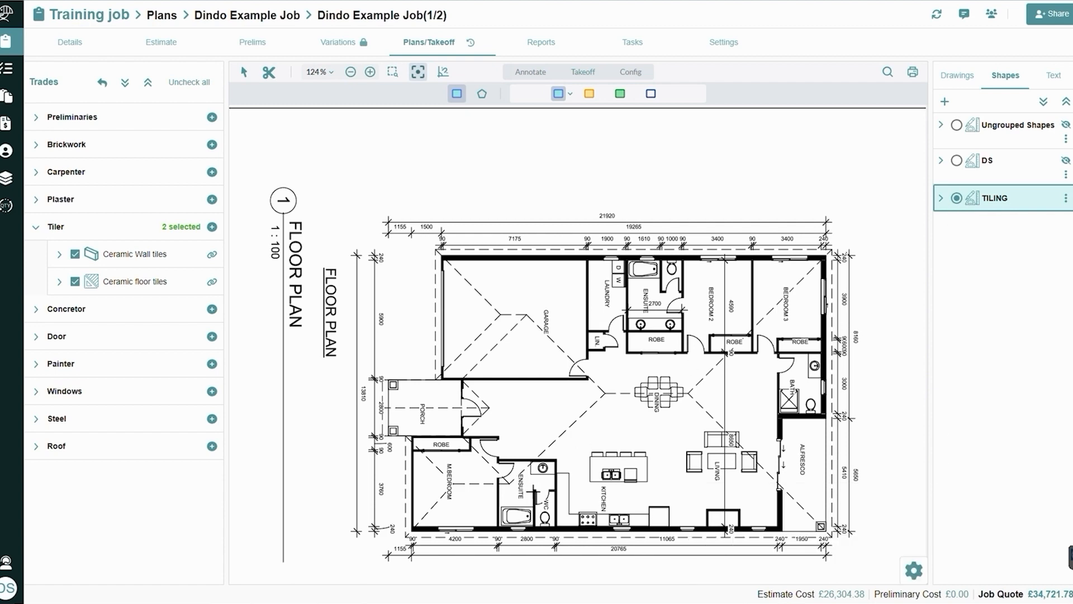
Draw a blue rectangle of about 9.2 m2 over the ensuite and WC beside the master bedroom
{"action": "scroll", "coordinate": [531, 490], "scroll_direction": "up", "scroll_amount": 5}
{"action": "scroll", "coordinate": [500, 455], "scroll_direction": "down", "scroll_amount": 3}
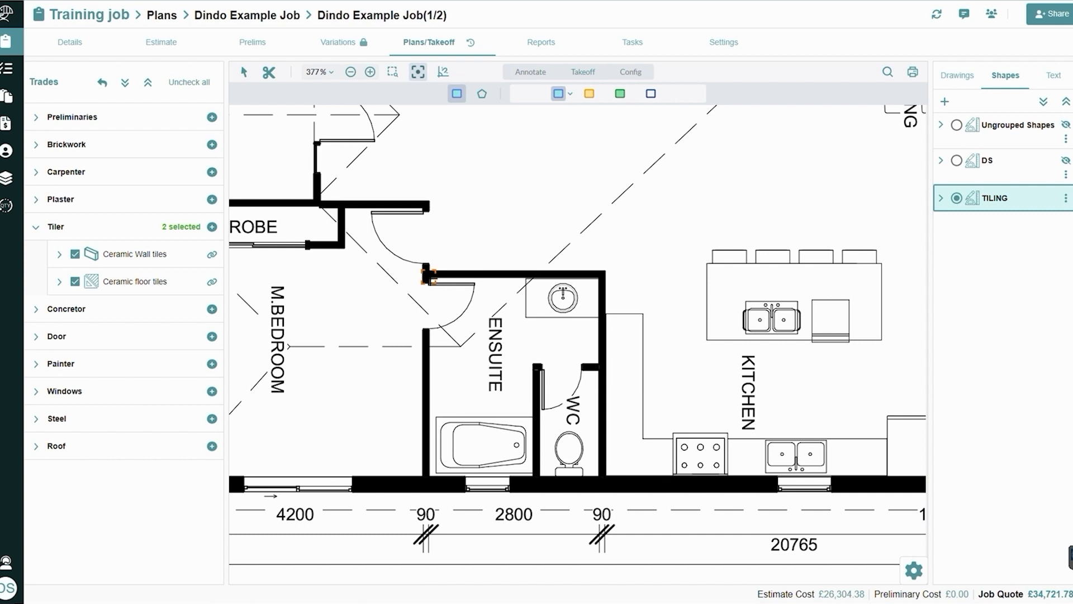
{"action": "mouse_move", "coordinate": [428, 275]}
{"action": "left_mouse_down"}
{"action": "mouse_move", "coordinate": [481, 312]}
{"action": "mouse_move", "coordinate": [599, 477]}
{"action": "left_mouse_up"}
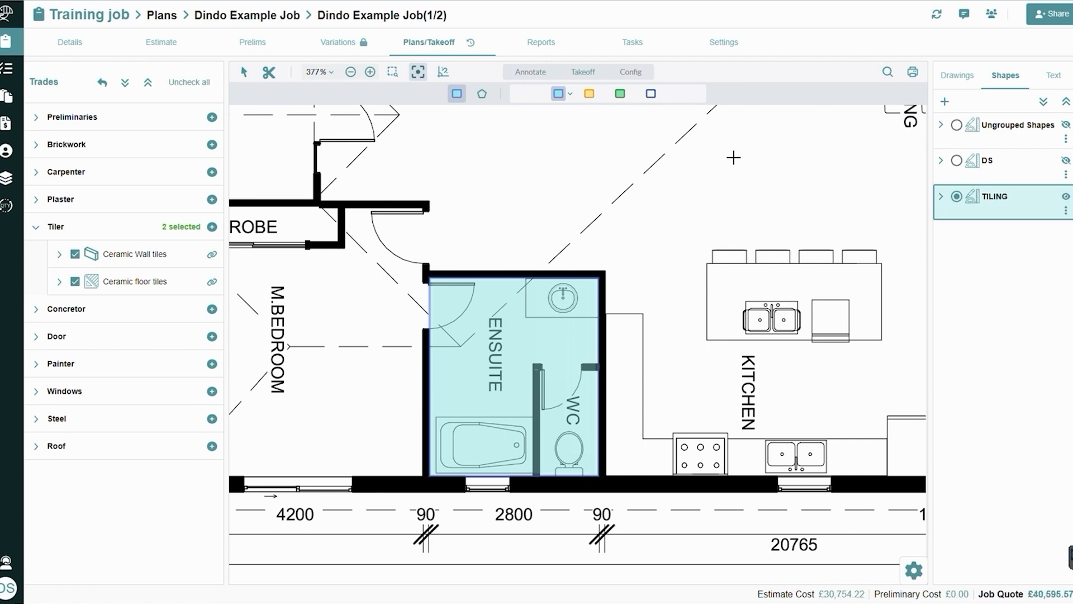
Draw a blue rectangle of about 9.4 m2 over the ensuite between the laundry and Bedroom 2
{"action": "left_click_drag", "start_coordinate": [734, 158], "coordinate": [597, 603]}
{"action": "left_click_drag", "start_coordinate": [795, 338], "coordinate": [638, 496]}
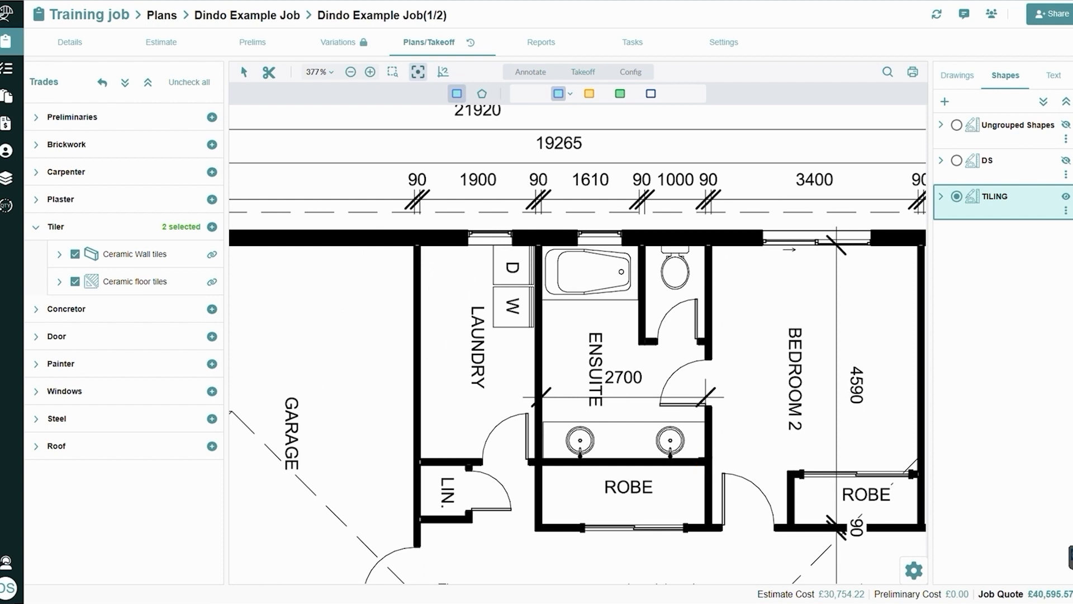
{"action": "left_click", "coordinate": [705, 458]}
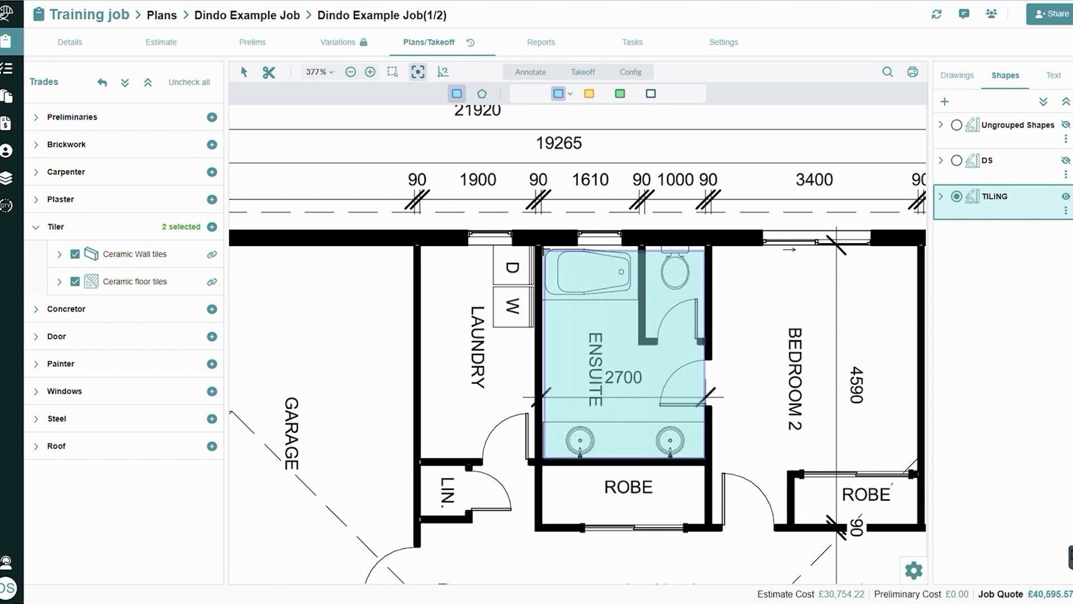
{"action": "left_click", "coordinate": [540, 246]}
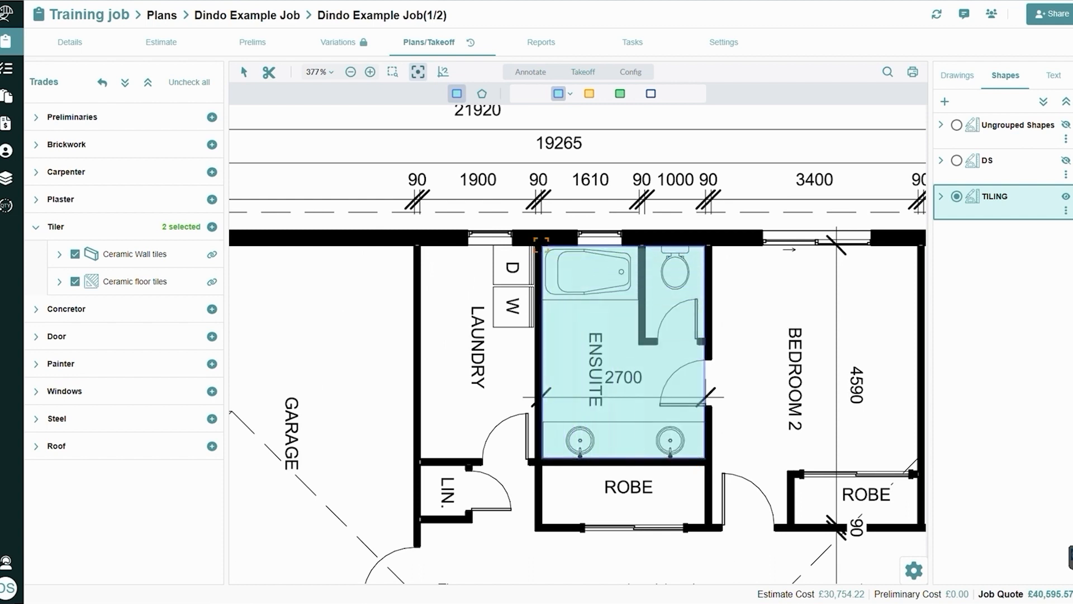
Expand the Ceramic Wall tiles and Ceramic floor tiles quantities to review them, then deselect both items
{"action": "left_click", "coordinate": [60, 254]}
{"action": "left_click", "coordinate": [60, 337]}
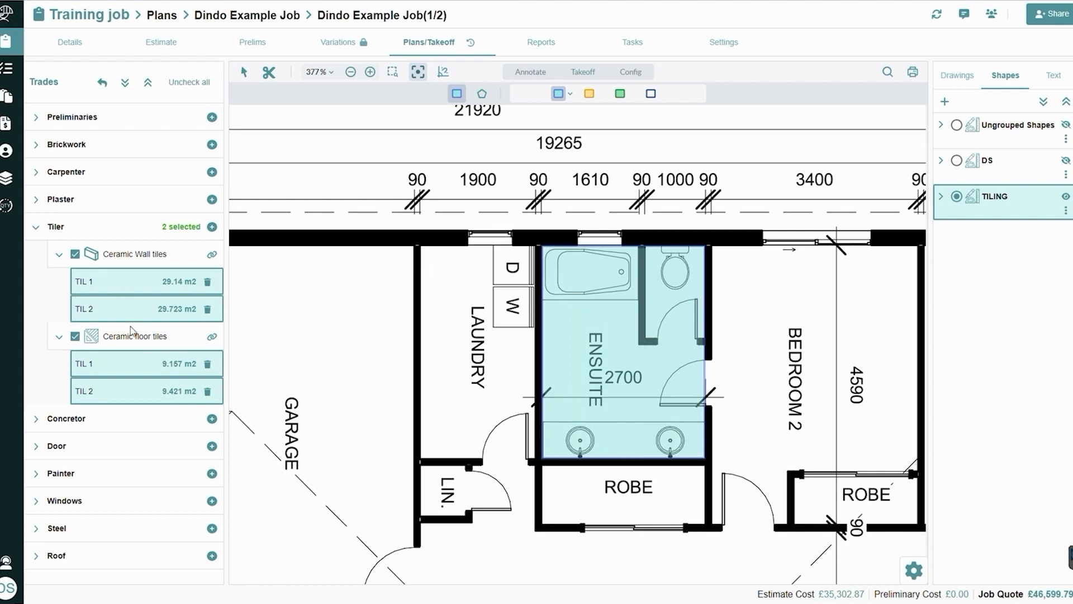
{"action": "left_click", "coordinate": [75, 254]}
{"action": "left_click", "coordinate": [75, 336]}
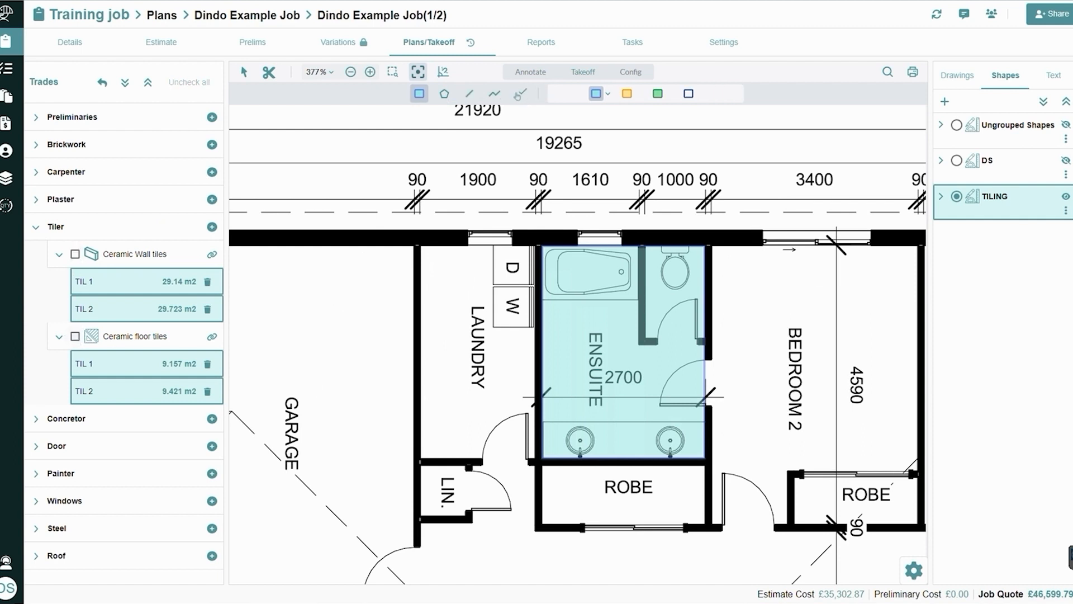
Review the shapes in the TILING group, make Ungrouped Shapes the active group, and collapse TILING
{"action": "left_click", "coordinate": [940, 197]}
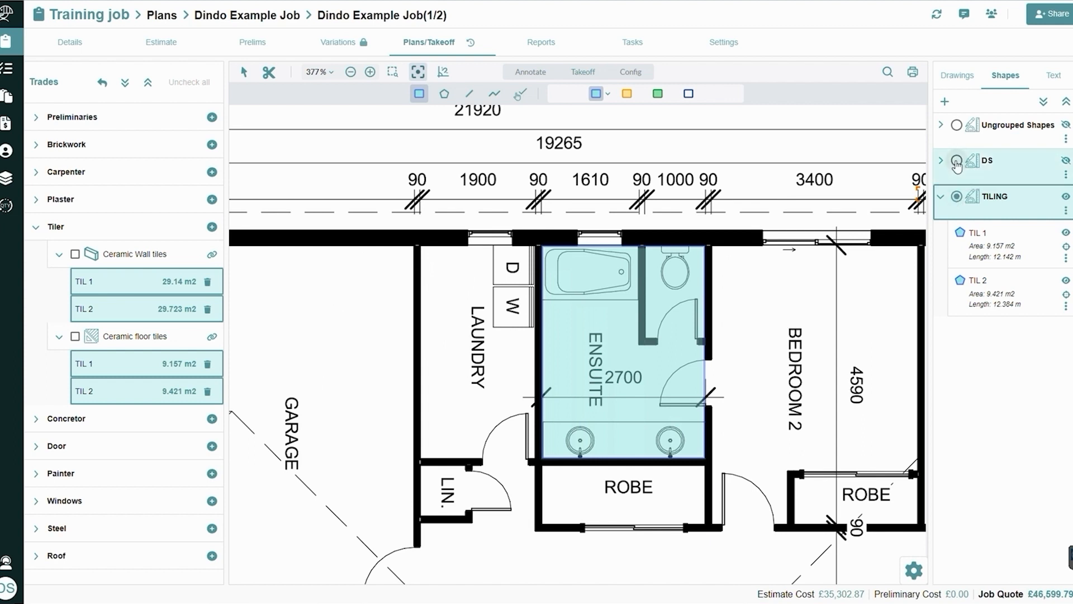
{"action": "left_click", "coordinate": [957, 126]}
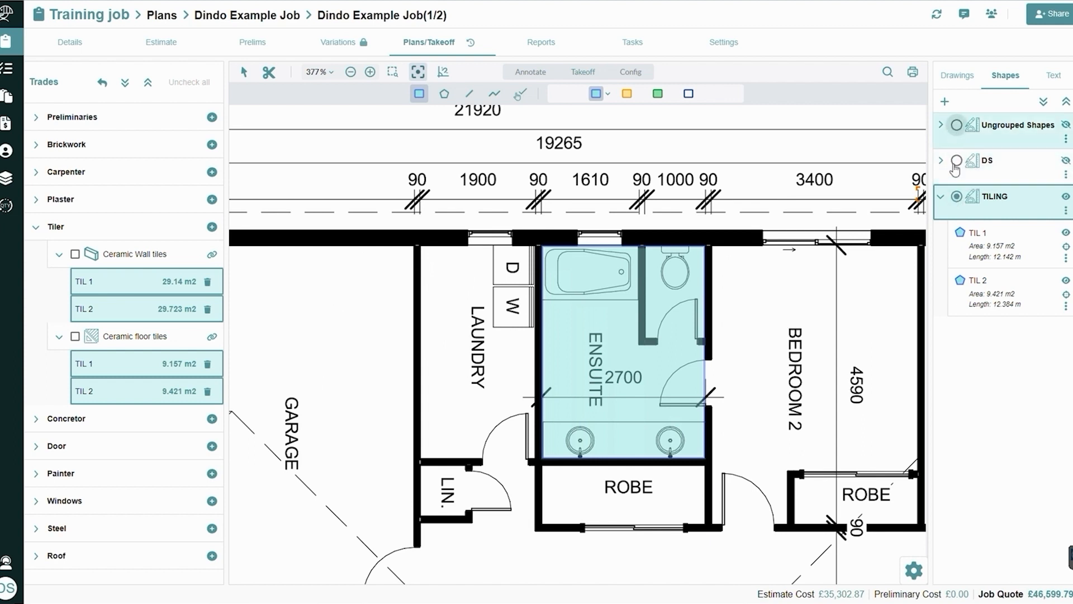
{"action": "left_click", "coordinate": [946, 202]}
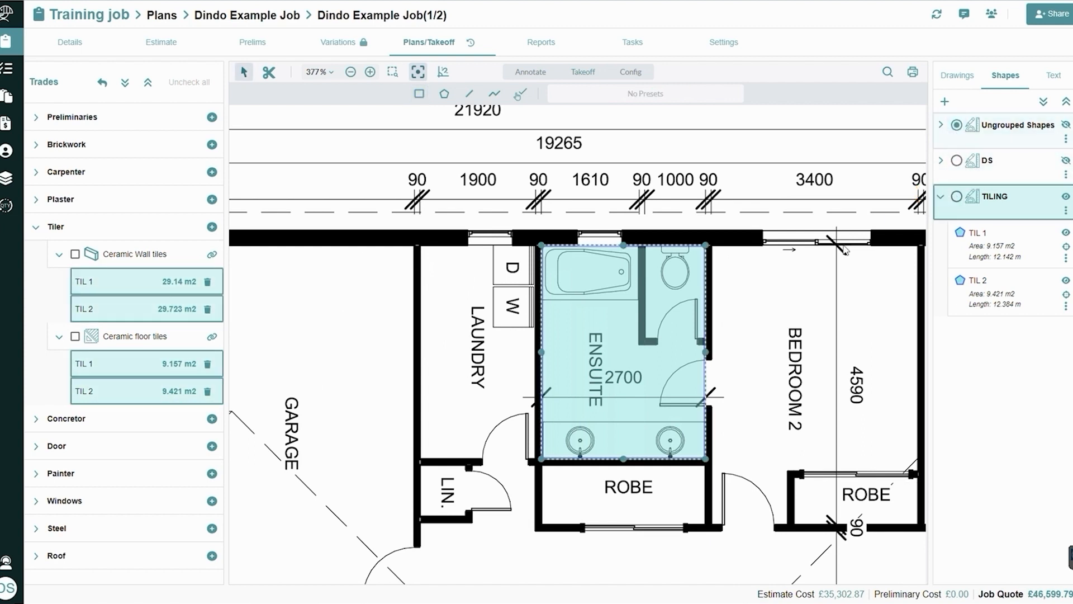
{"action": "left_click", "coordinate": [943, 200]}
{"action": "scroll", "coordinate": [807, 366], "scroll_direction": "down", "scroll_amount": 5}
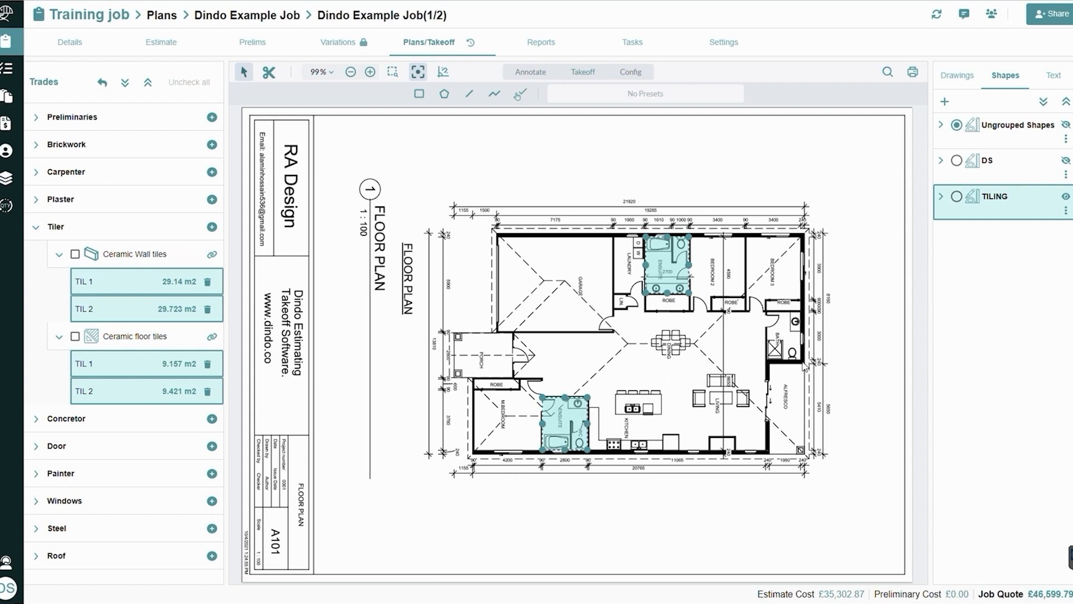
Collapse the Ceramic Wall tiles and Ceramic floor tiles items and the Tiler trade
{"action": "left_click", "coordinate": [58, 253]}
{"action": "left_click", "coordinate": [59, 282]}
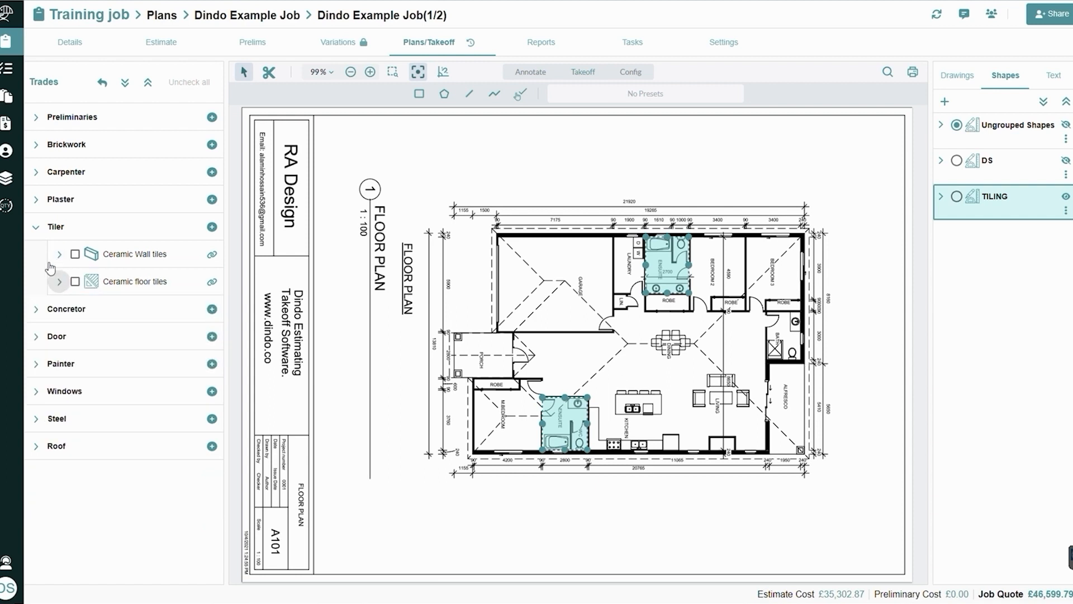
{"action": "left_click", "coordinate": [36, 229]}
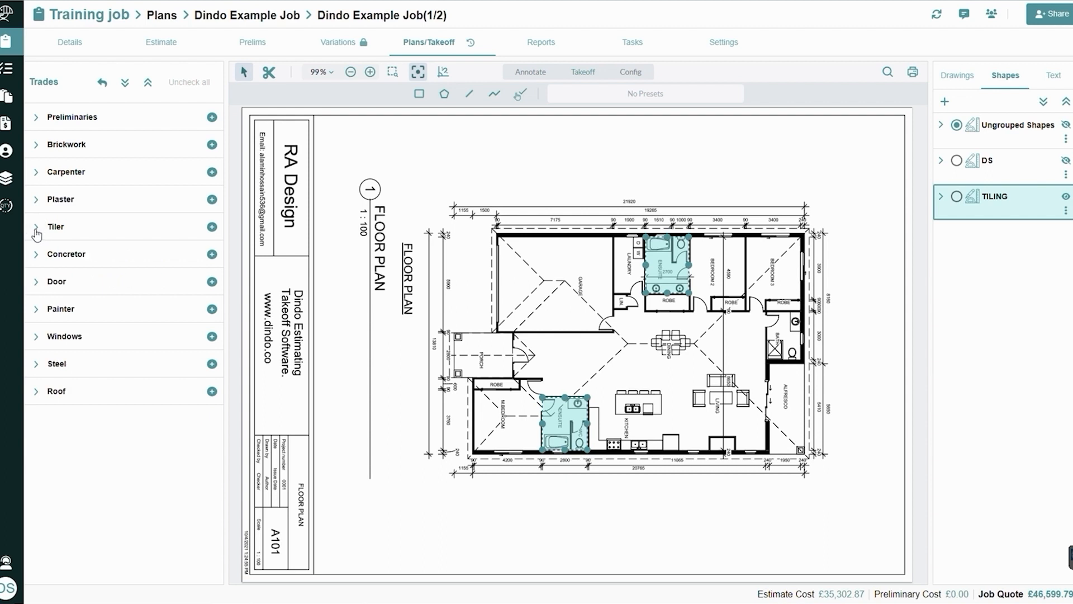
Show the External shape from Ungrouped Shapes on the plan and assign it to the common bricks item in the Brickwork trade
{"action": "left_click", "coordinate": [35, 146]}
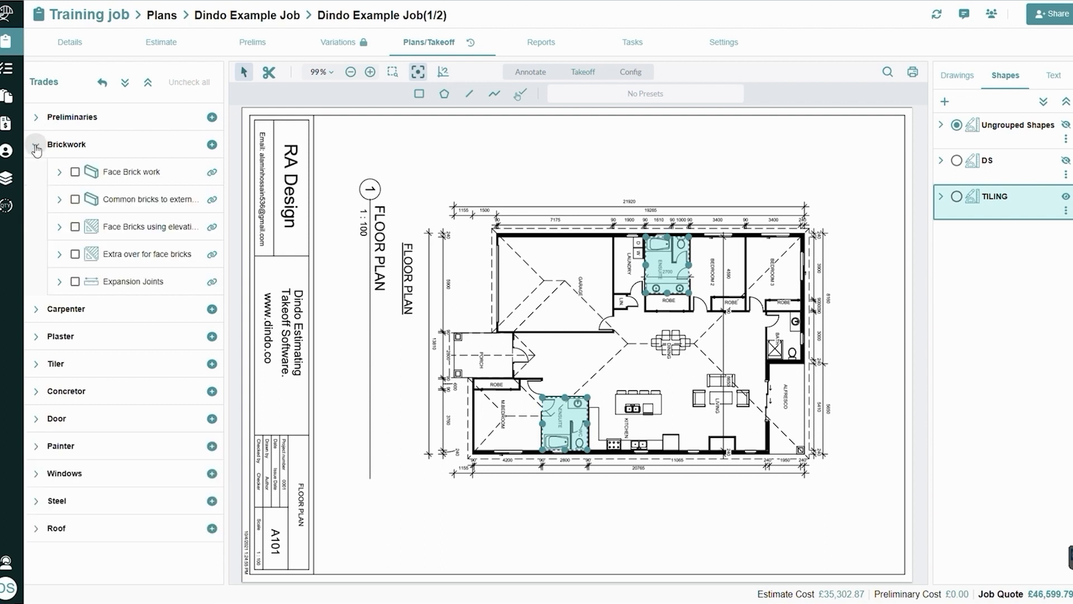
{"action": "left_click", "coordinate": [942, 125]}
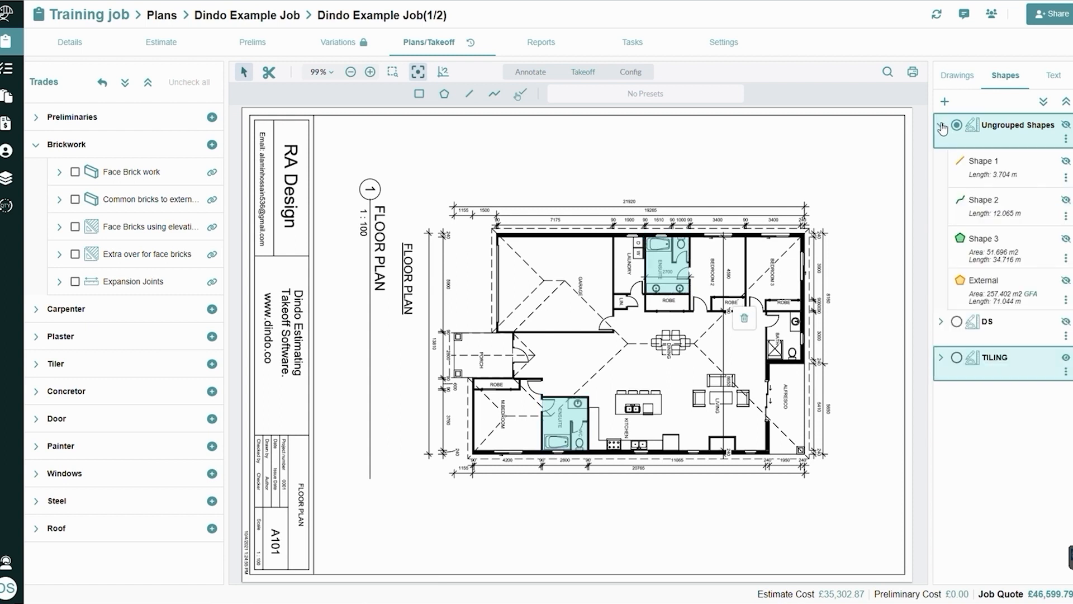
{"action": "left_click", "coordinate": [1066, 281]}
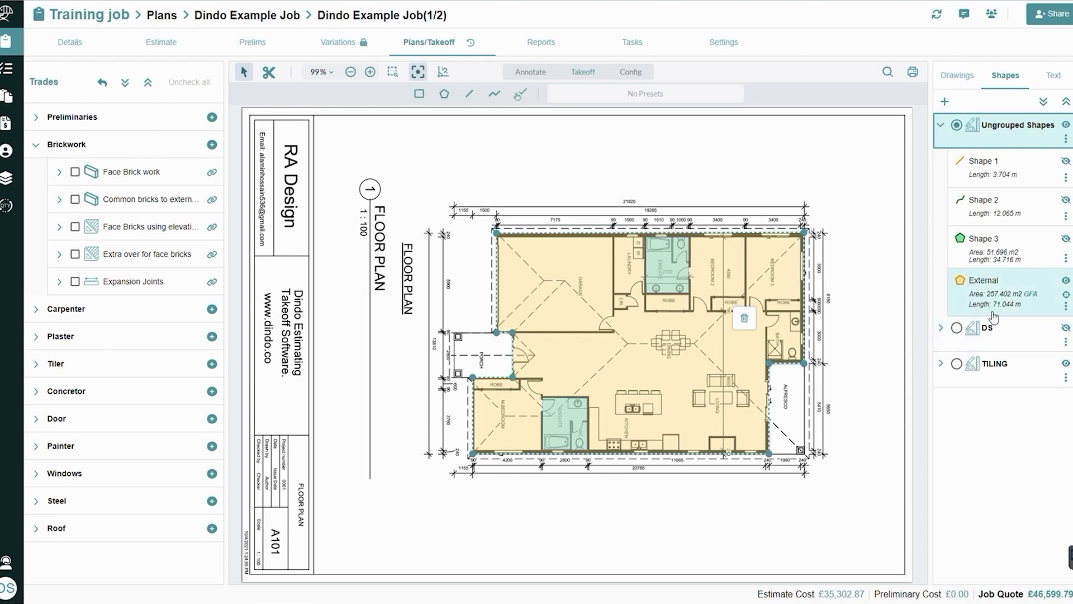
{"action": "left_click", "coordinate": [998, 293]}
{"action": "left_click_drag", "start_coordinate": [856, 295], "coordinate": [166, 197]}
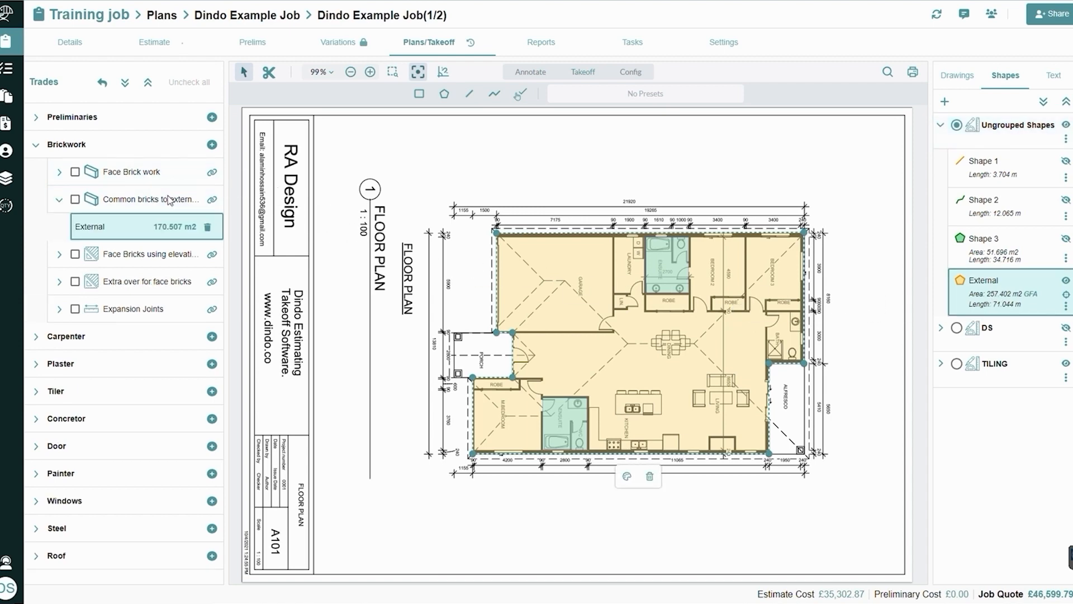
Assign the External shape to the 125mm Slab on ground item in the Concretor trade, with its quantity entry expanded
{"action": "left_click", "coordinate": [37, 419]}
{"action": "left_click", "coordinate": [37, 144]}
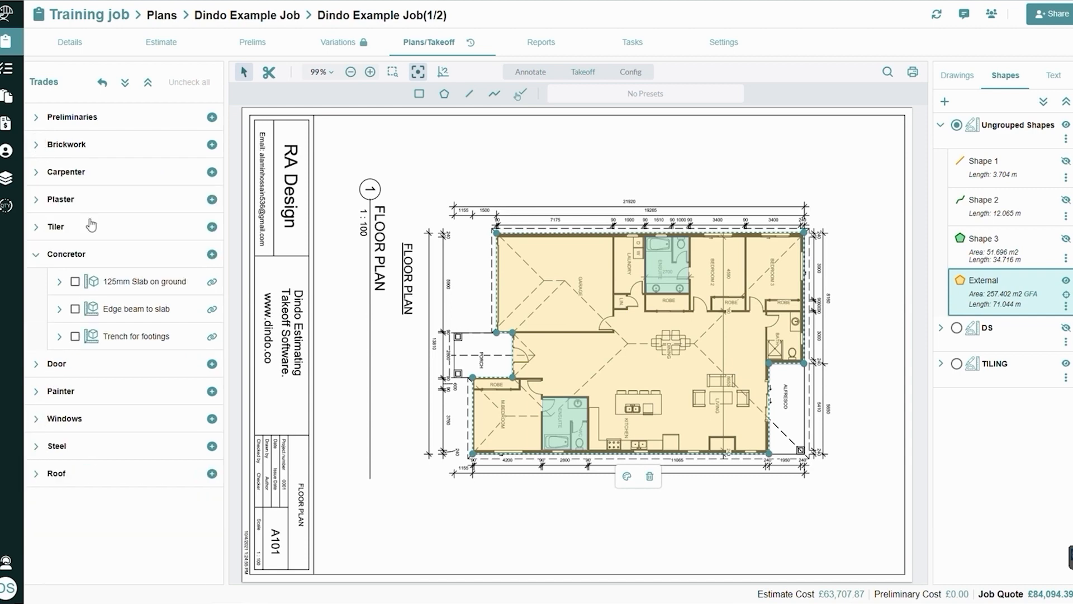
{"action": "left_click_drag", "start_coordinate": [987, 293], "coordinate": [153, 281]}
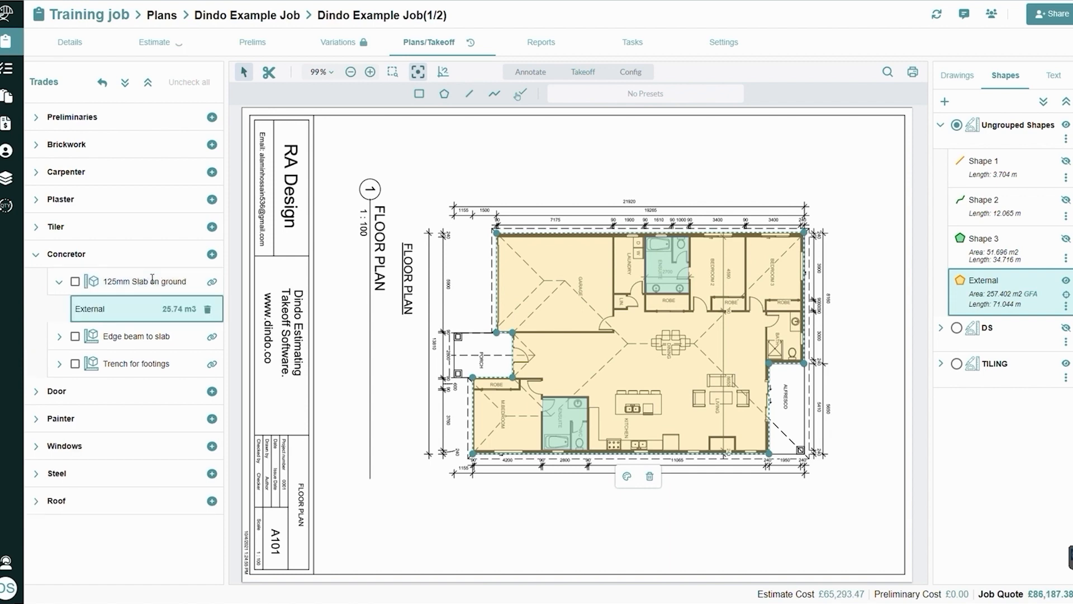
{"action": "left_click", "coordinate": [58, 283]}
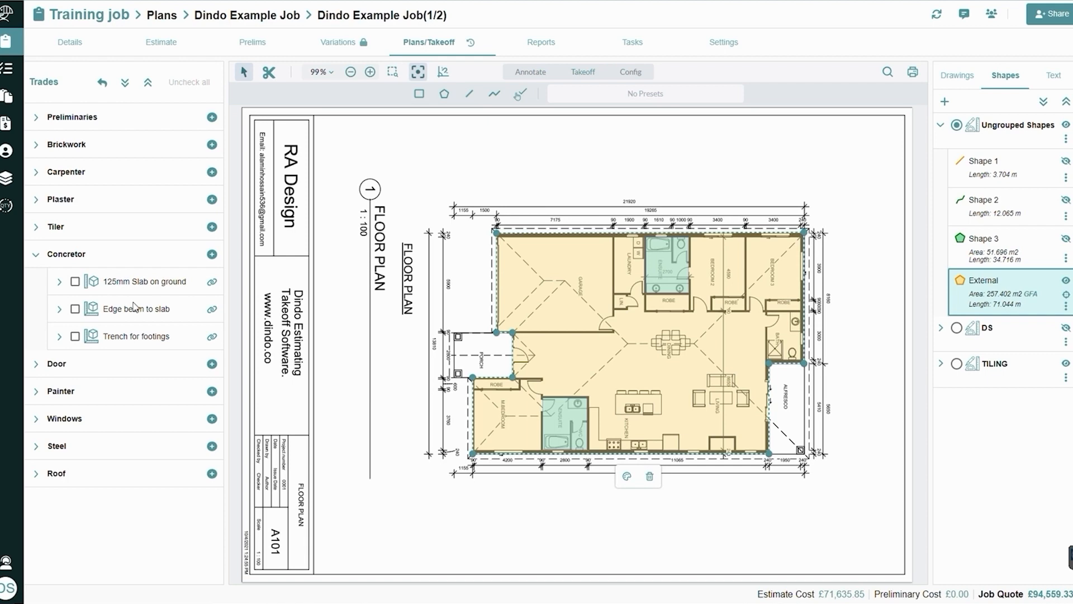
{"action": "left_click", "coordinate": [59, 283]}
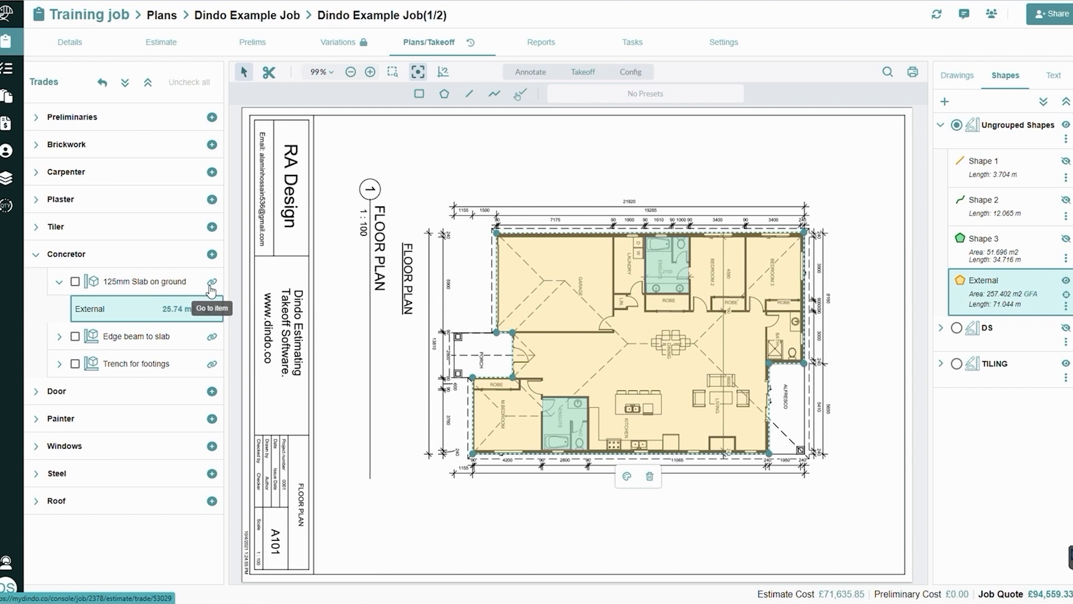
Set the External shape's depth to 0.25 in the slab item's shape results in the estimate, and return to the plan
{"action": "left_click", "coordinate": [211, 282]}
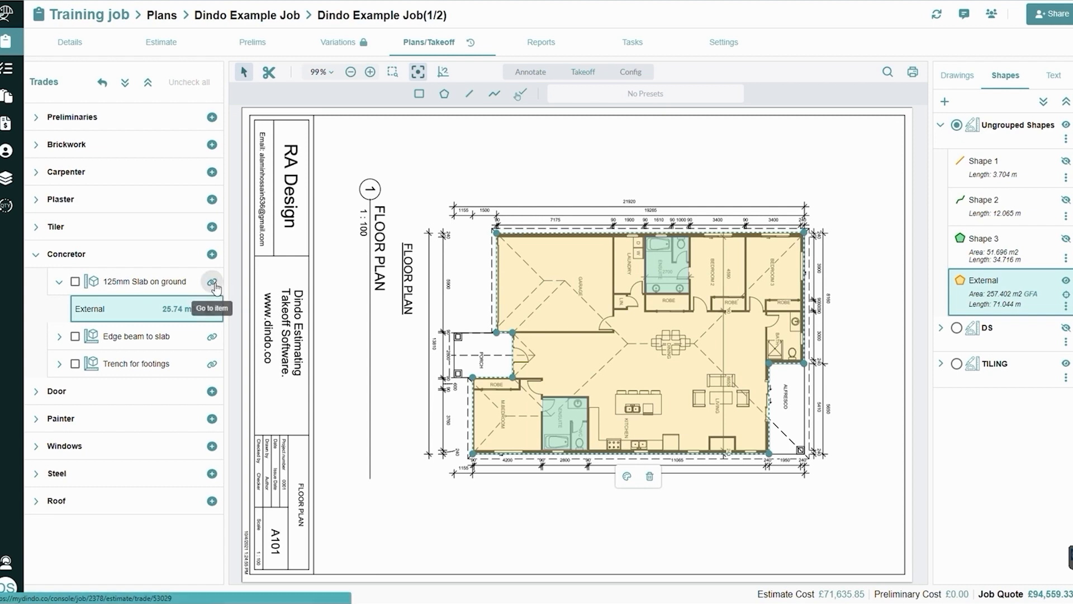
{"action": "left_click", "coordinate": [718, 135]}
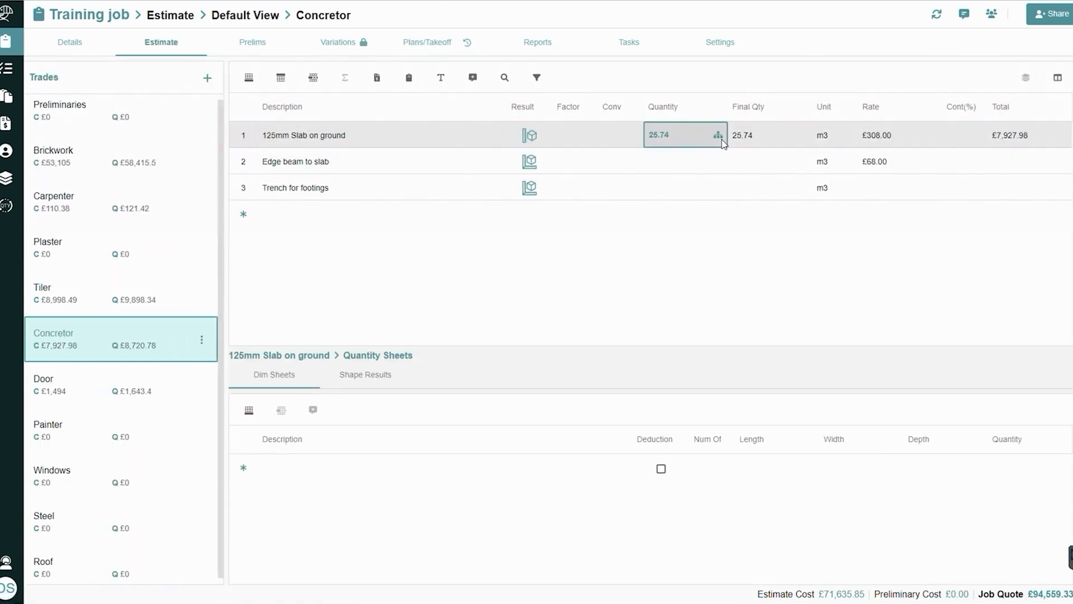
{"action": "left_click", "coordinate": [369, 352]}
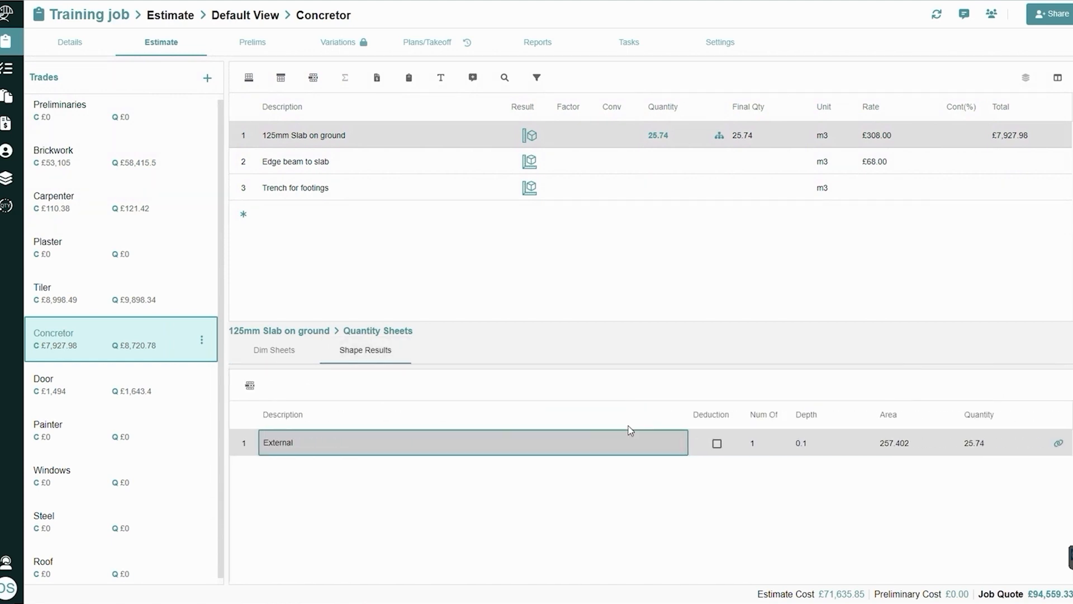
{"action": "left_click", "coordinate": [804, 445]}
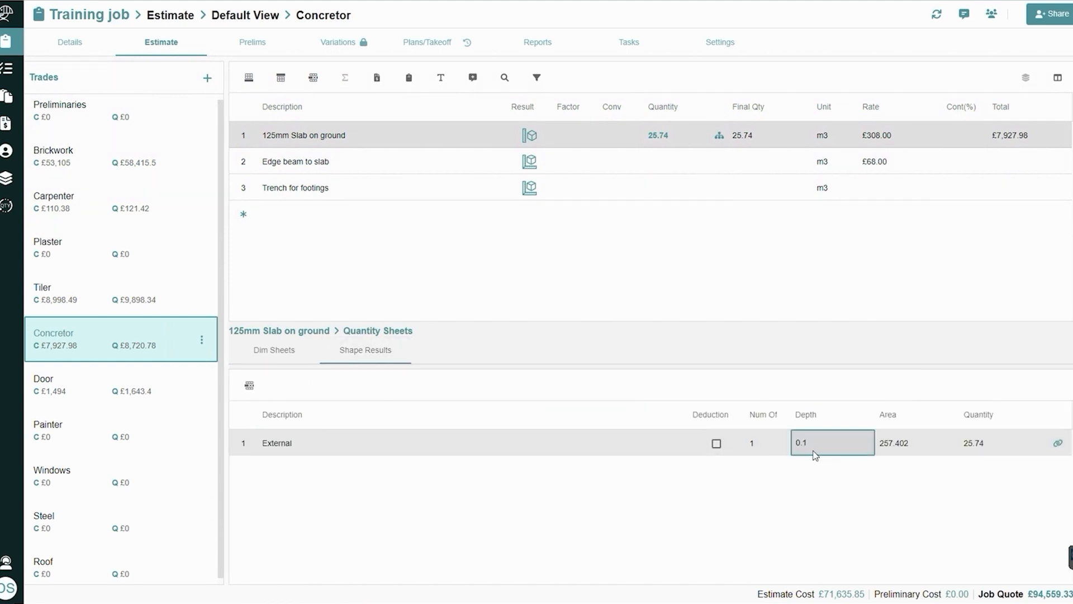
{"action": "left_click", "coordinate": [830, 446]}
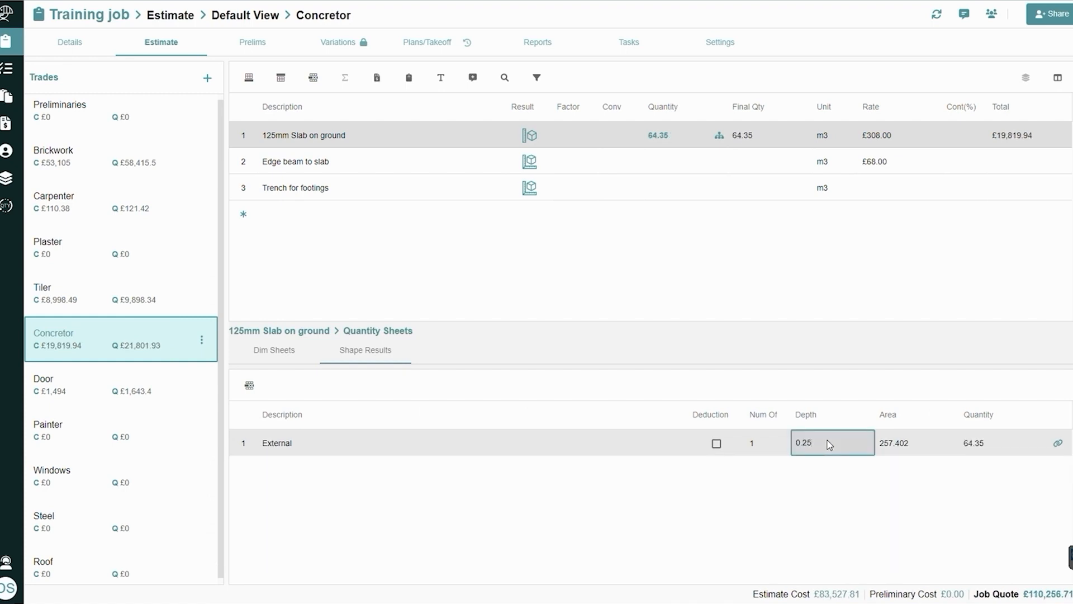
{"action": "left_click", "coordinate": [1059, 447]}
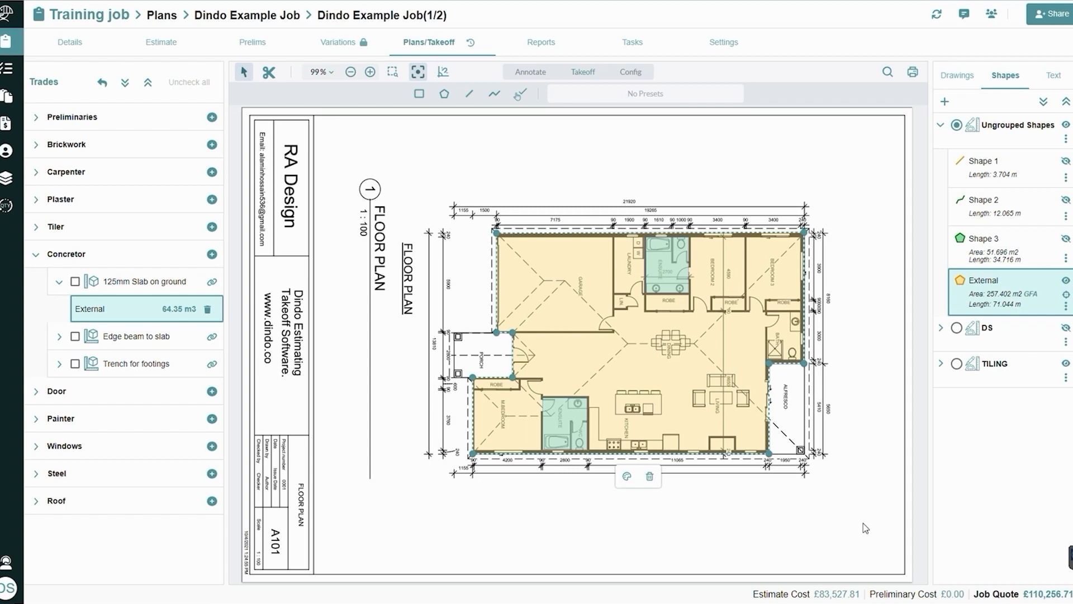
Collapse the Concretor trade, expand Carpenter, and hide the Ungrouped Shapes and TILING groups on the plan
{"action": "left_click", "coordinate": [59, 282]}
{"action": "left_click", "coordinate": [37, 255]}
{"action": "left_click", "coordinate": [38, 175]}
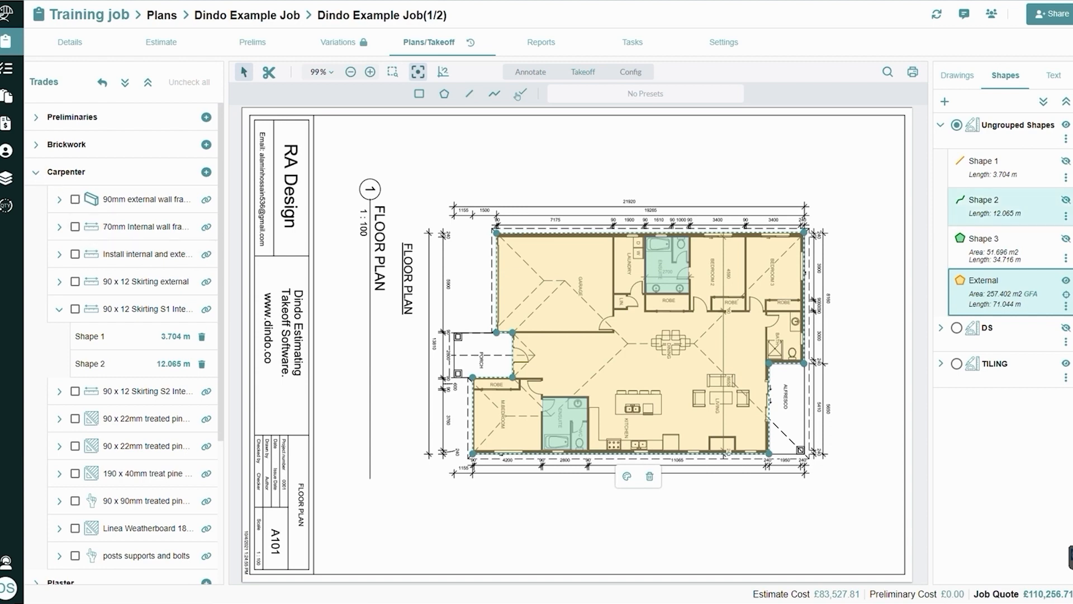
{"action": "left_click", "coordinate": [1067, 125]}
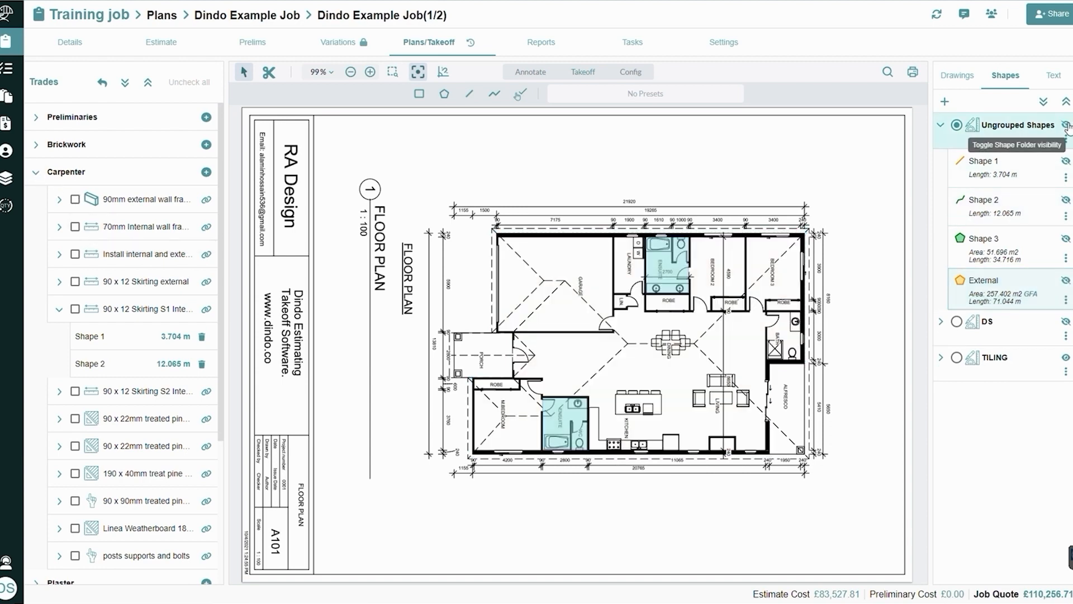
{"action": "left_click", "coordinate": [1066, 357]}
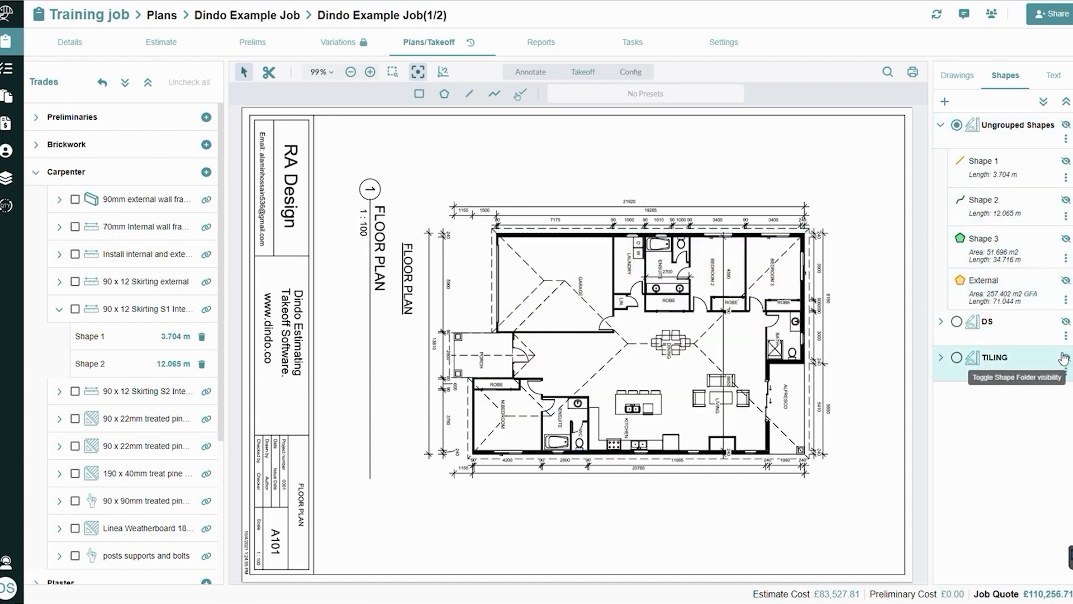
Draw an orange line of about 6.56 m for the 90 x 12 Skirting S1 item, along the robe wall from the ensuite to Bedroom 3's door
{"action": "left_click", "coordinate": [75, 309]}
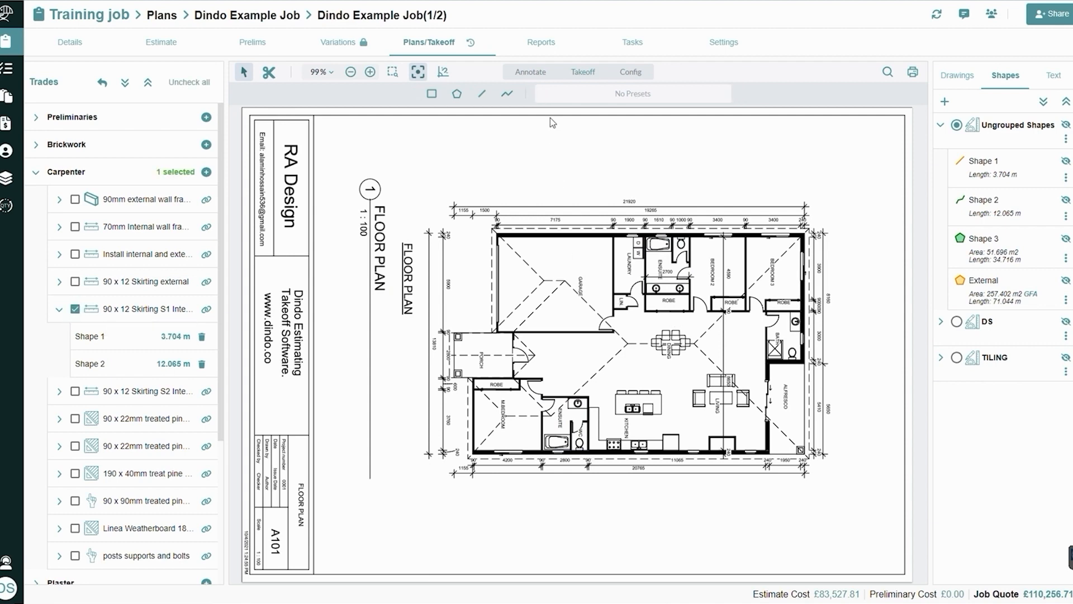
{"action": "left_click", "coordinate": [482, 94]}
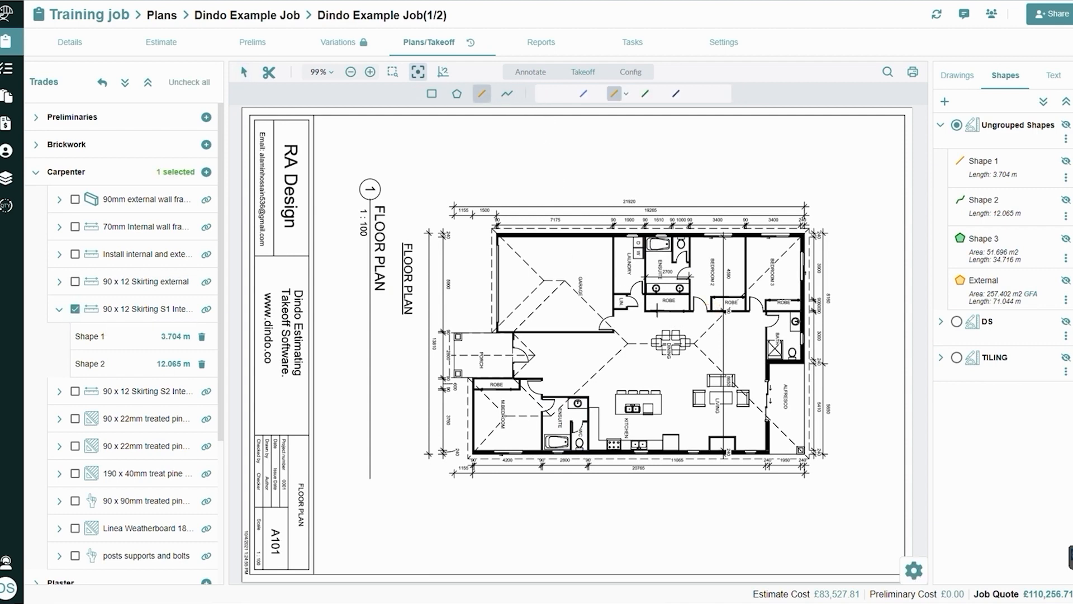
{"action": "scroll", "coordinate": [660, 311], "scroll_direction": "up", "scroll_amount": 3}
{"action": "scroll", "coordinate": [659, 311], "scroll_direction": "up", "scroll_amount": 1}
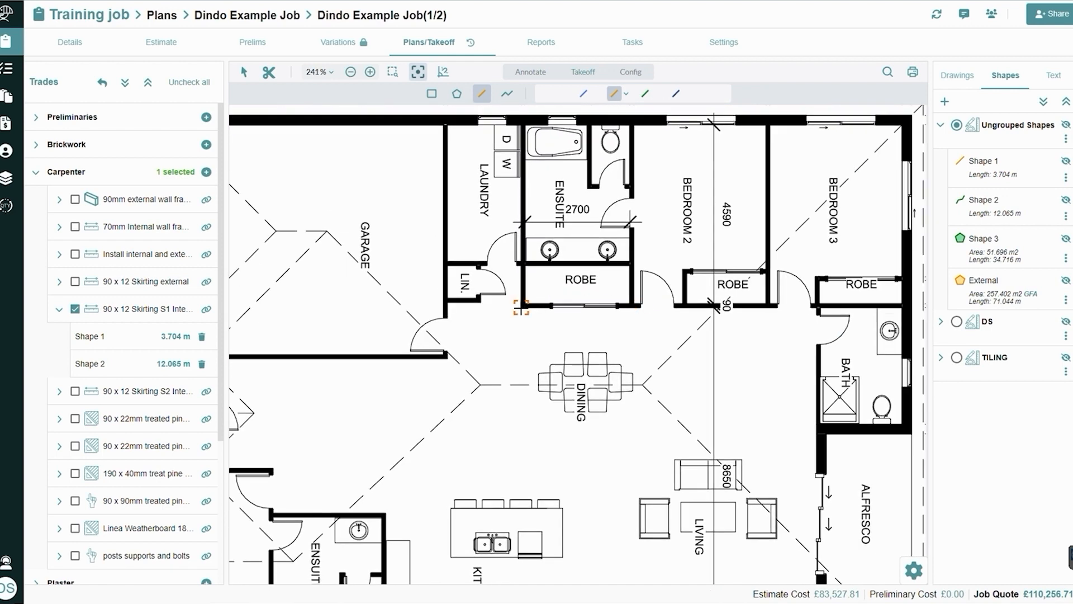
{"action": "left_click", "coordinate": [521, 307]}
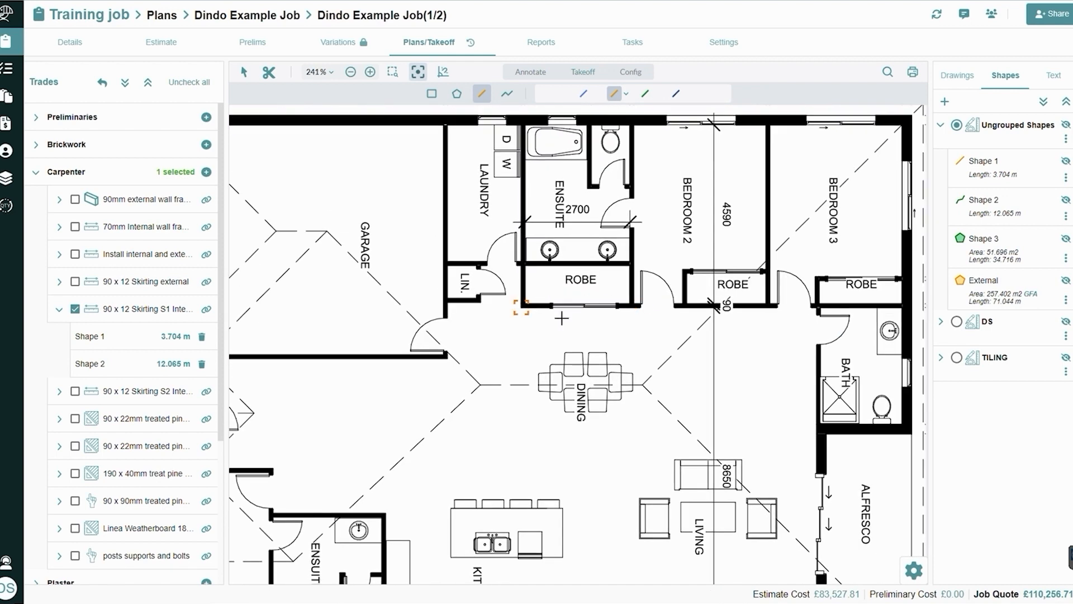
{"action": "left_click", "coordinate": [778, 307]}
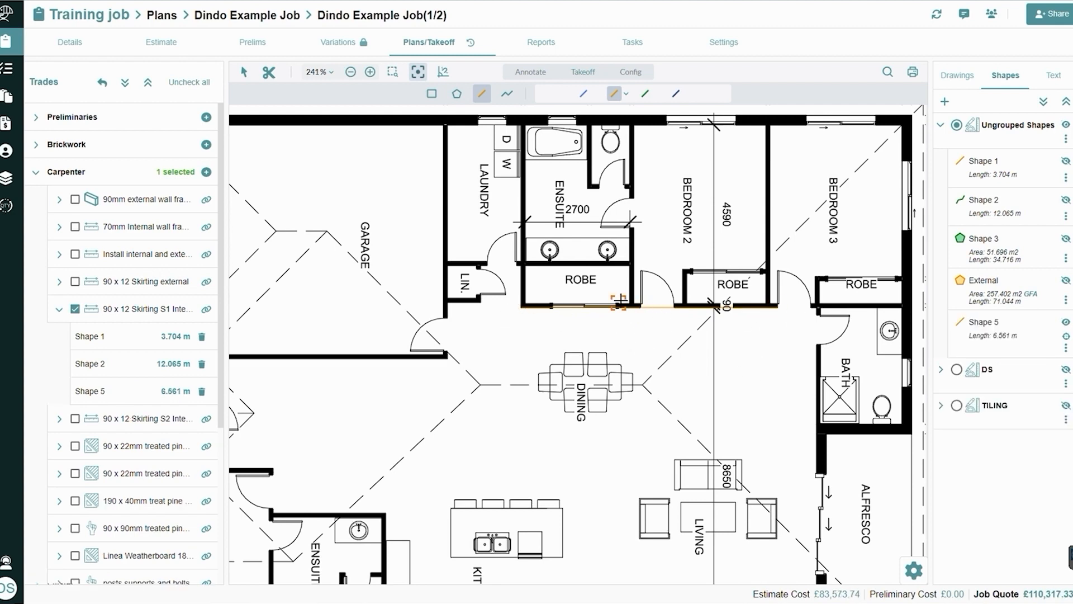
Deduct the Bedroom 2 door opening, about 0.85 m, from the new skirting line
{"action": "scroll", "coordinate": [643, 307], "scroll_direction": "up", "scroll_amount": 5}
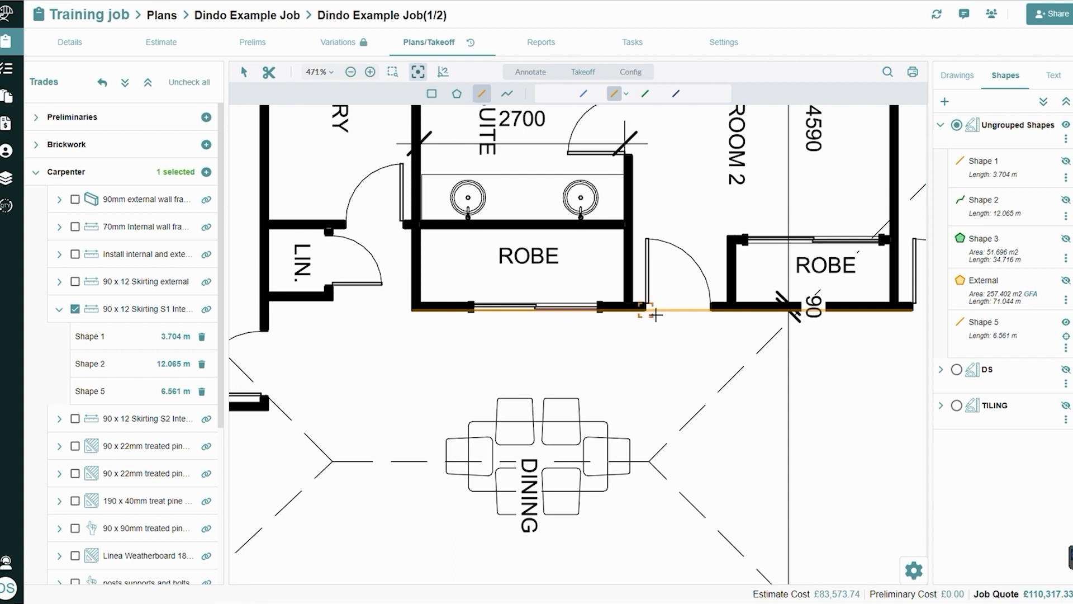
{"action": "left_click", "coordinate": [268, 73]}
{"action": "left_click", "coordinate": [646, 311]}
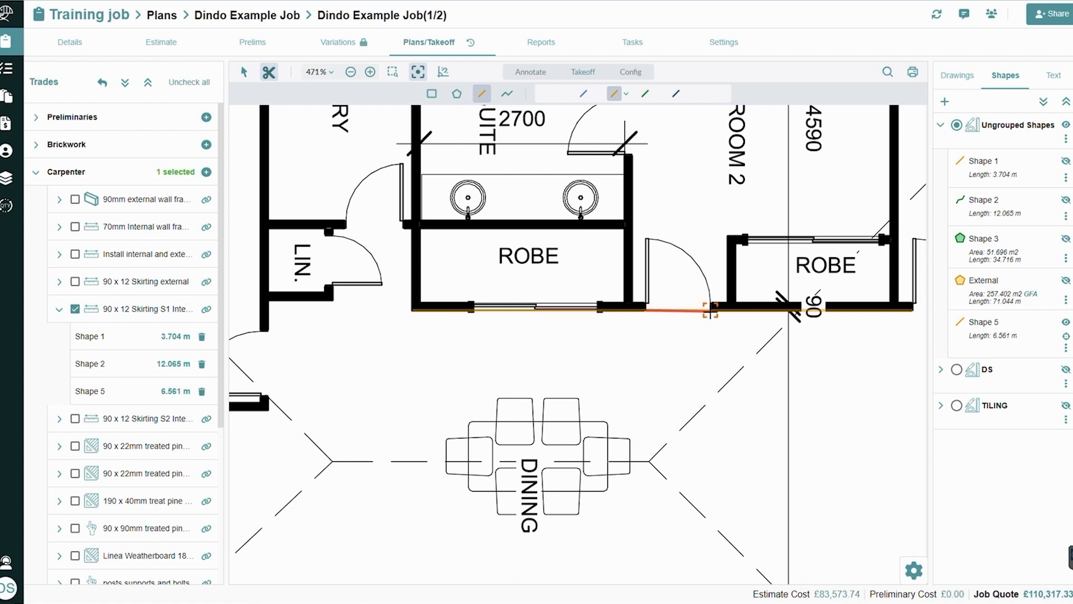
{"action": "left_click", "coordinate": [710, 311]}
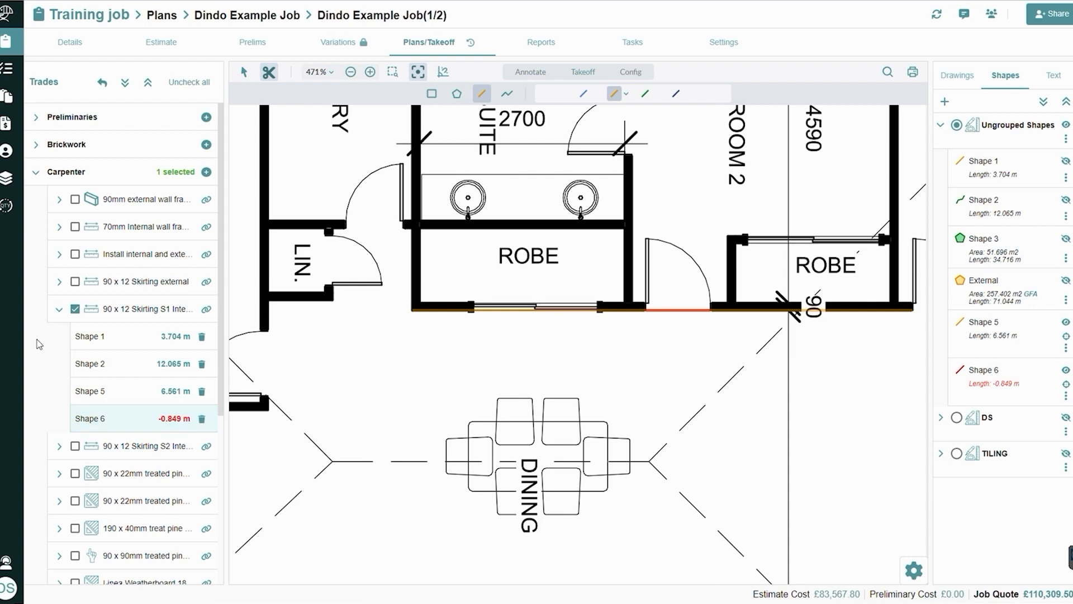
Deselect the 90 x 12 Skirting S1 item and collapse it together with the Carpenter trade
{"action": "left_click", "coordinate": [75, 309]}
{"action": "left_click", "coordinate": [58, 309]}
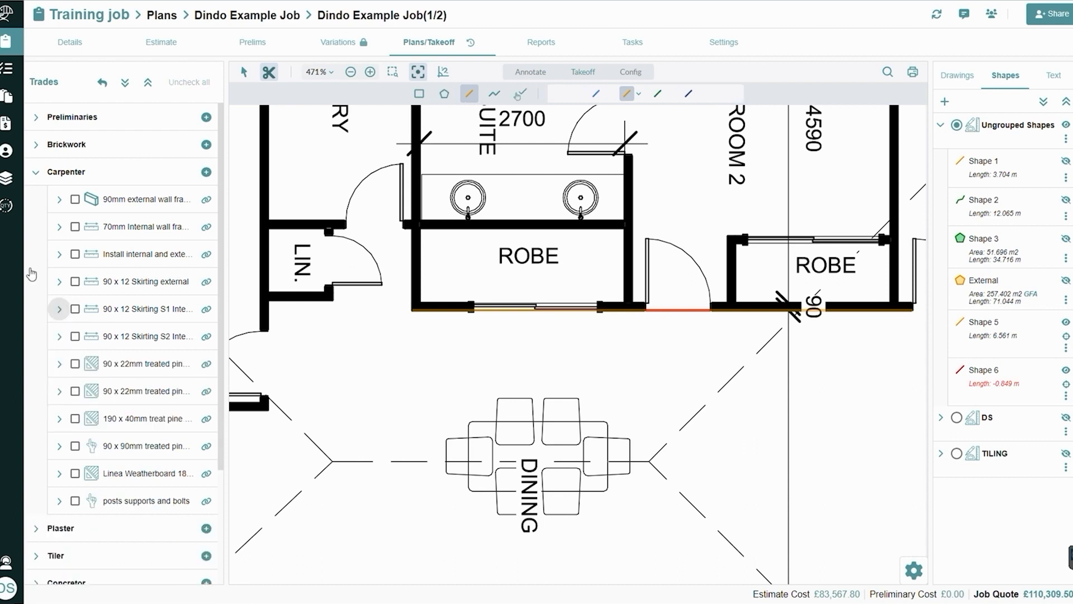
{"action": "left_click", "coordinate": [37, 173]}
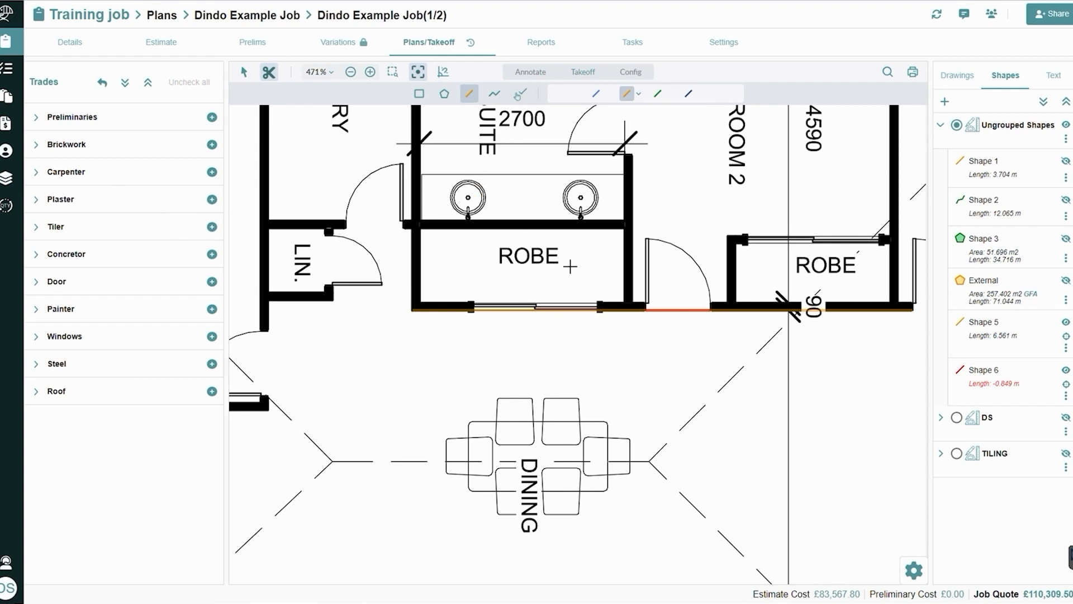
Place a blue text annotation reading "Text" in the blank area above the garage on the floor plan
{"action": "scroll", "coordinate": [571, 266], "scroll_direction": "down", "scroll_amount": 3}
{"action": "left_click_drag", "start_coordinate": [579, 234], "coordinate": [627, 331]}
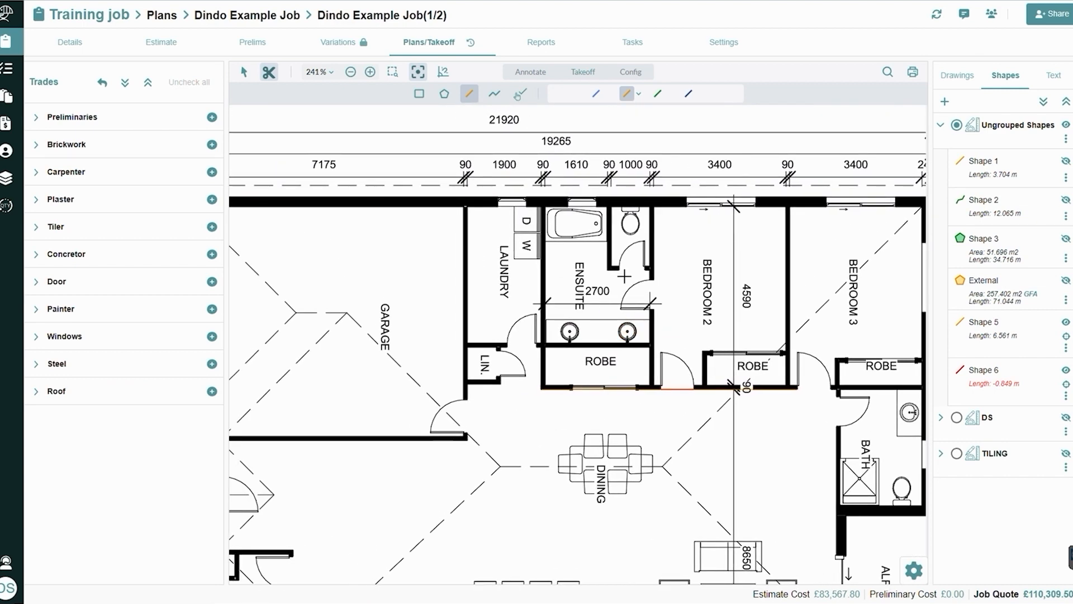
{"action": "scroll", "coordinate": [625, 276], "scroll_direction": "down", "scroll_amount": 2}
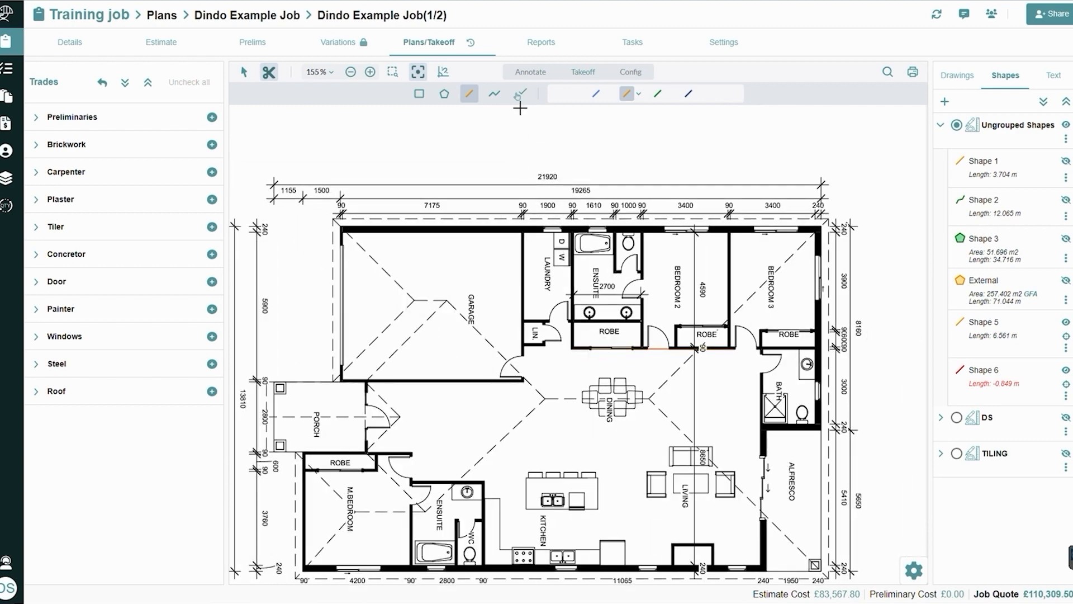
{"action": "left_click", "coordinate": [531, 72]}
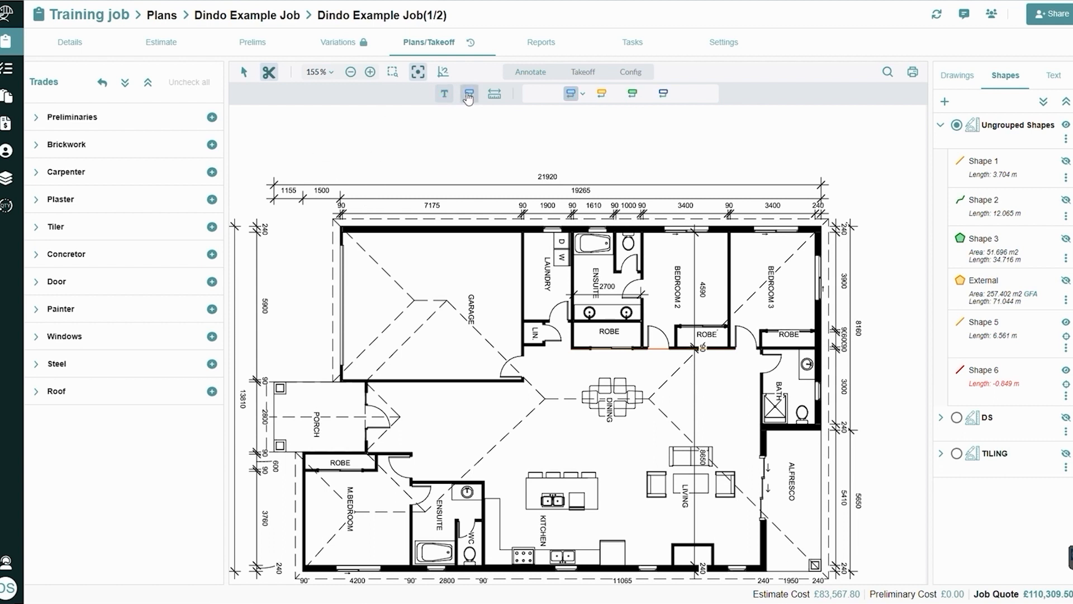
{"action": "left_click_drag", "start_coordinate": [290, 136], "coordinate": [407, 162]}
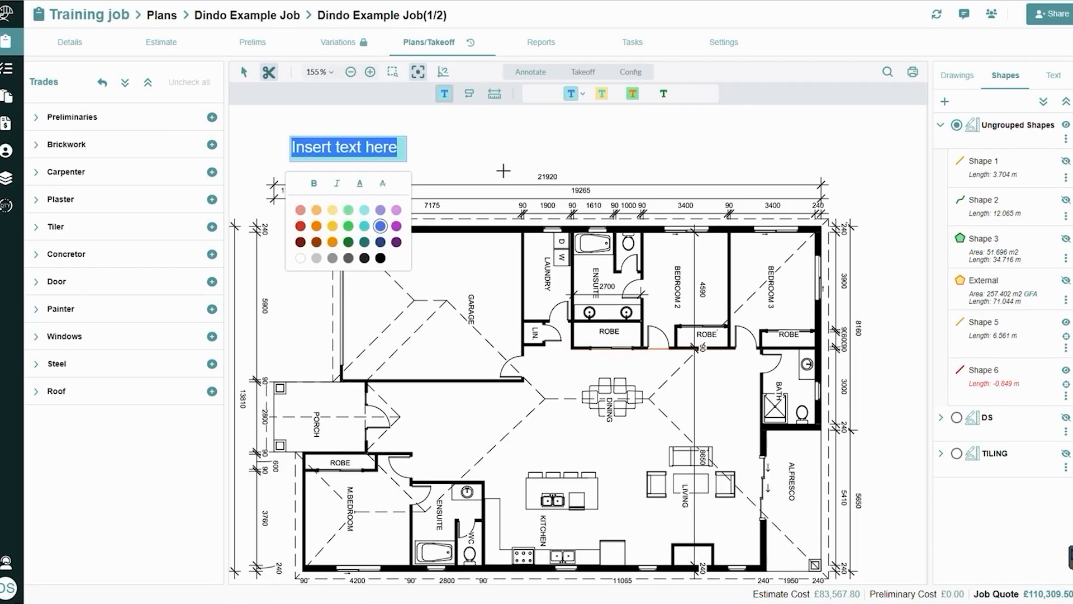
{"action": "type", "text": "Text"}
{"action": "key", "text": "BackSpace"}
{"action": "key", "text": "BackSpace"}
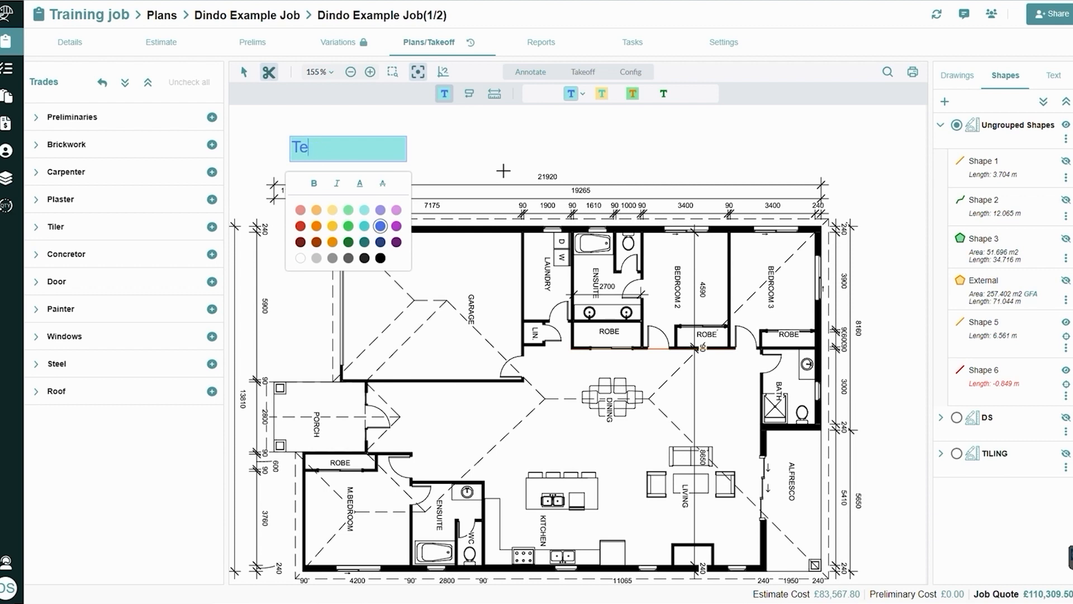
{"action": "type", "text": "xt"}
Place a green callout reading "Door?" above Bedroom 3, with its leader pointing to the Bedroom 2 door opening
{"action": "left_click", "coordinate": [469, 99]}
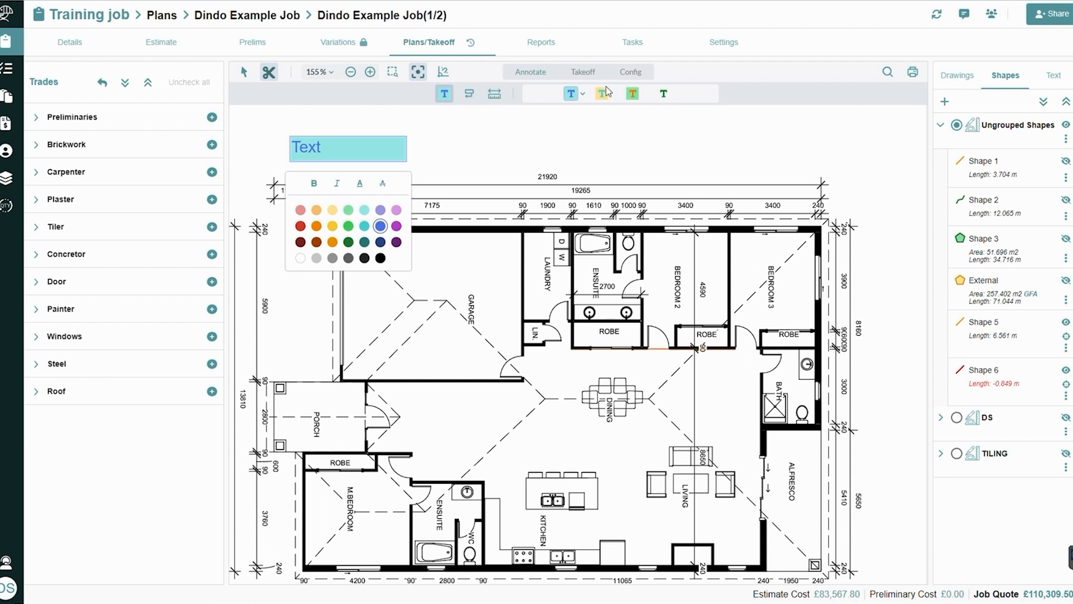
{"action": "left_click", "coordinate": [469, 97]}
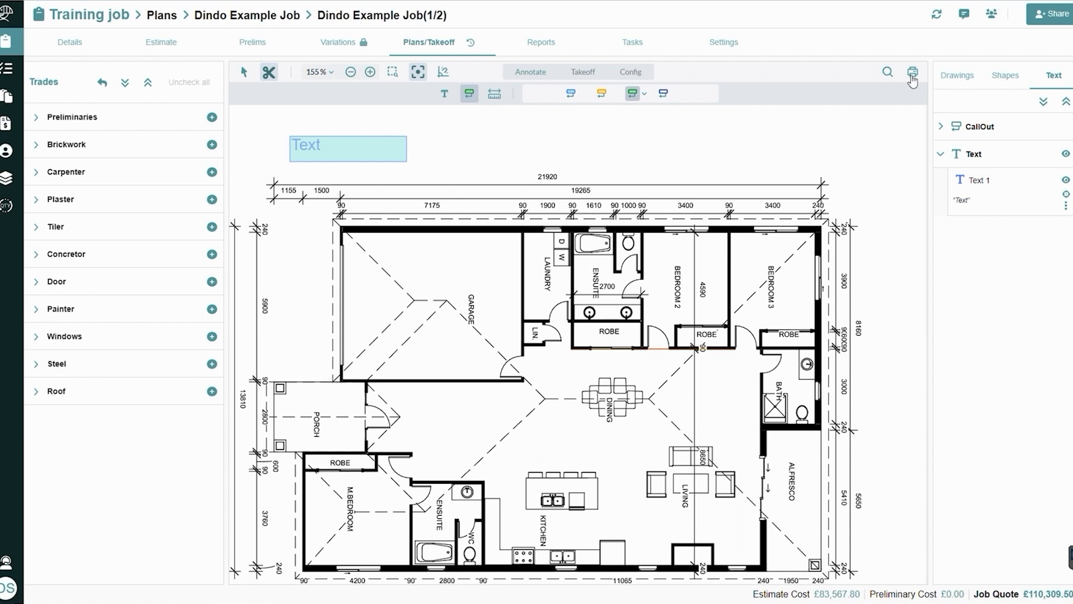
{"action": "left_click", "coordinate": [656, 349]}
{"action": "left_click", "coordinate": [620, 163]}
{"action": "left_click", "coordinate": [790, 147]}
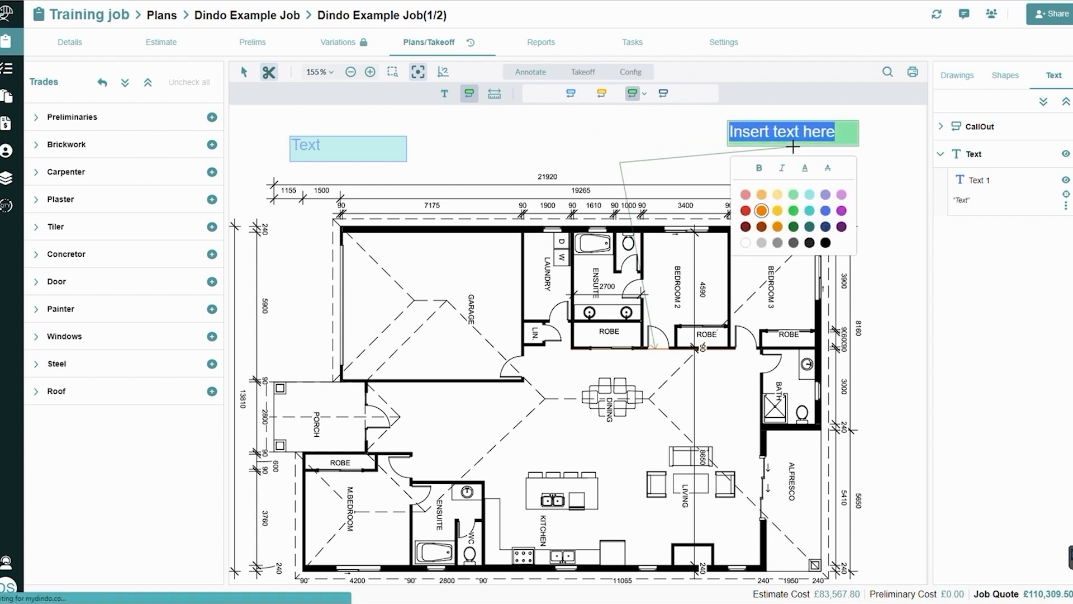
{"action": "type", "text": "Door"}
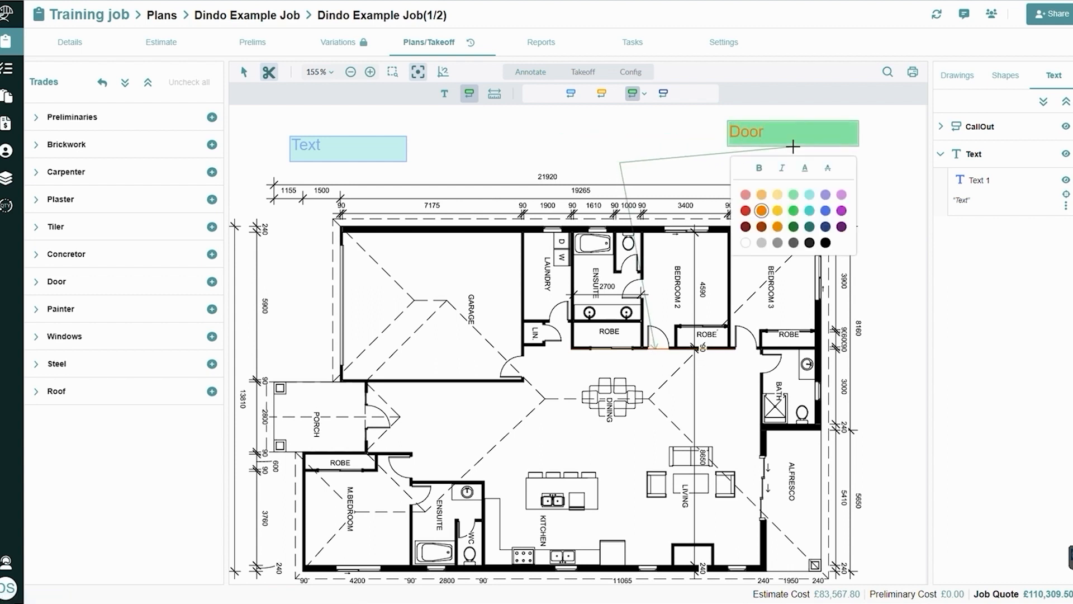
{"action": "type", "text": "?"}
Hide and show again the Text and CallOut annotation folders on the floor plan
{"action": "left_click", "coordinate": [1066, 154]}
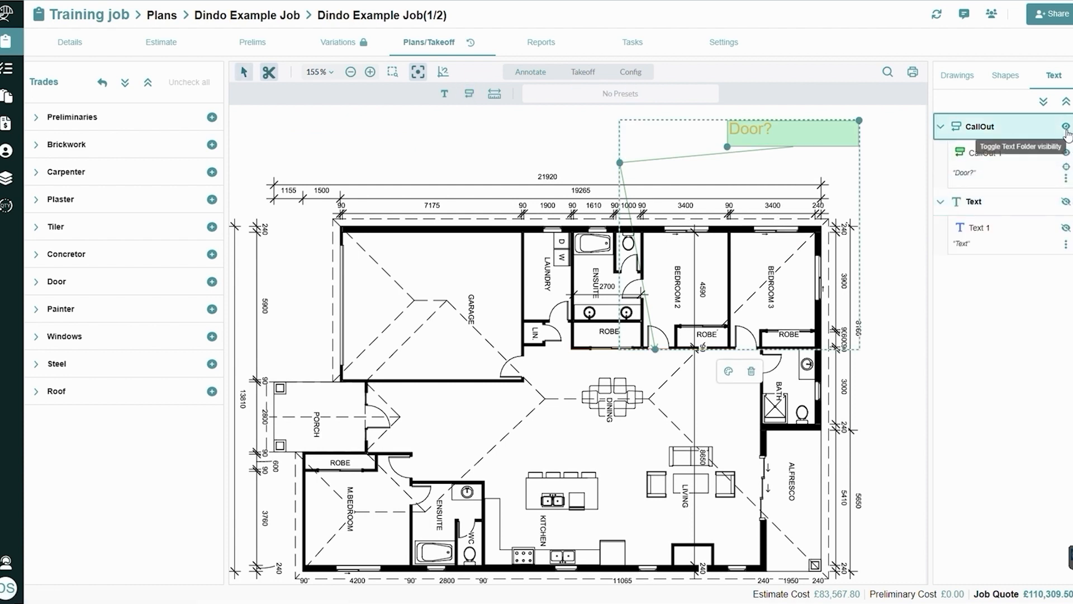
{"action": "left_click", "coordinate": [1066, 127]}
{"action": "left_click", "coordinate": [1066, 128]}
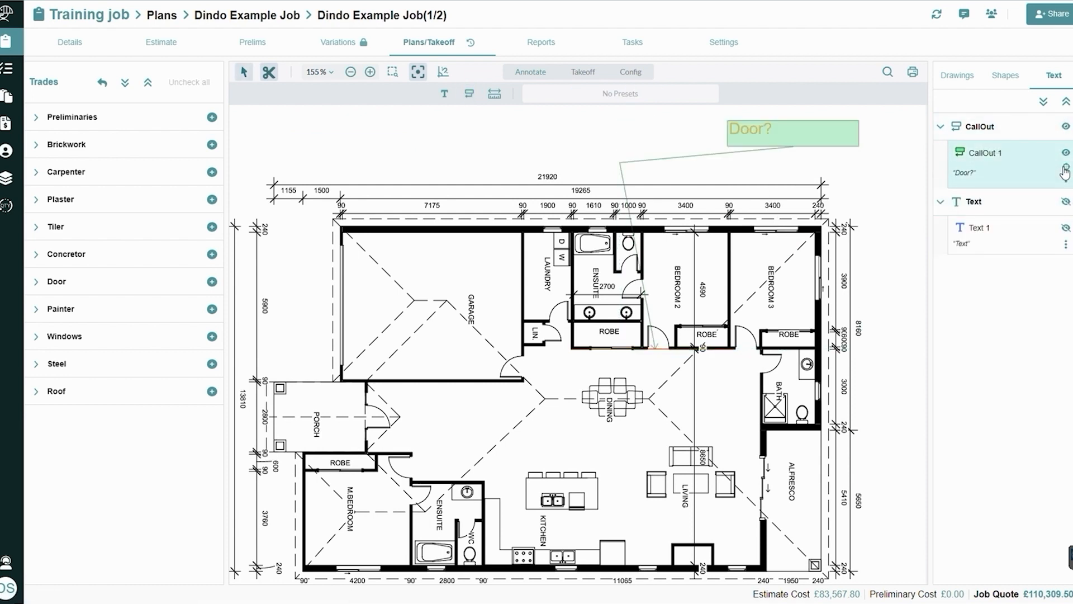
{"action": "left_click", "coordinate": [1066, 201]}
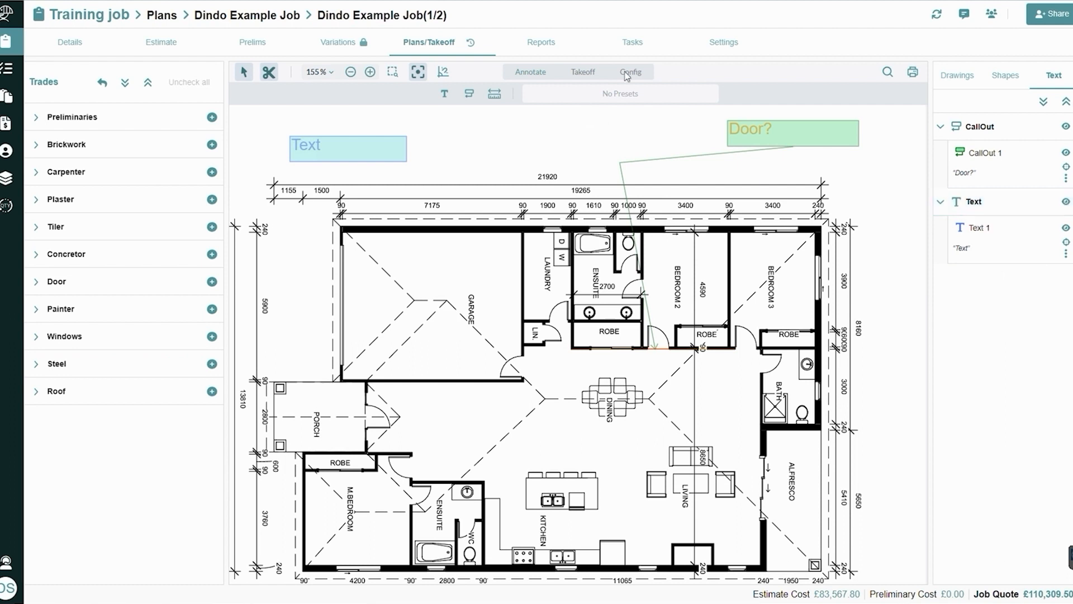
Try a green line measurement from the garage's lower wall across the plan to the bathroom, and abandon it
{"action": "left_click", "coordinate": [496, 101]}
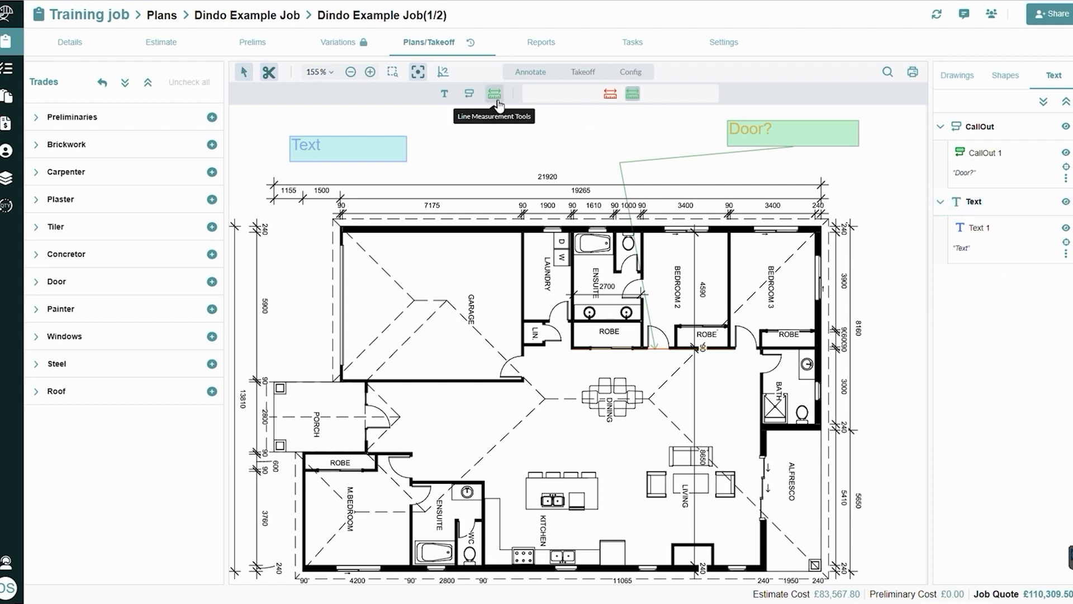
{"action": "left_click", "coordinate": [368, 369]}
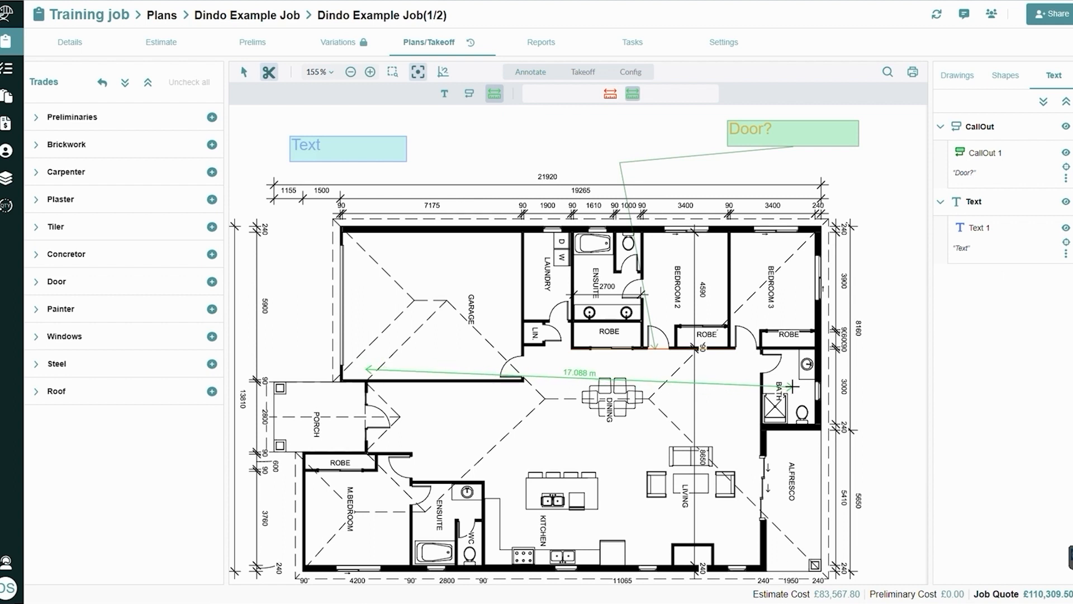
{"action": "key", "text": "Escape"}
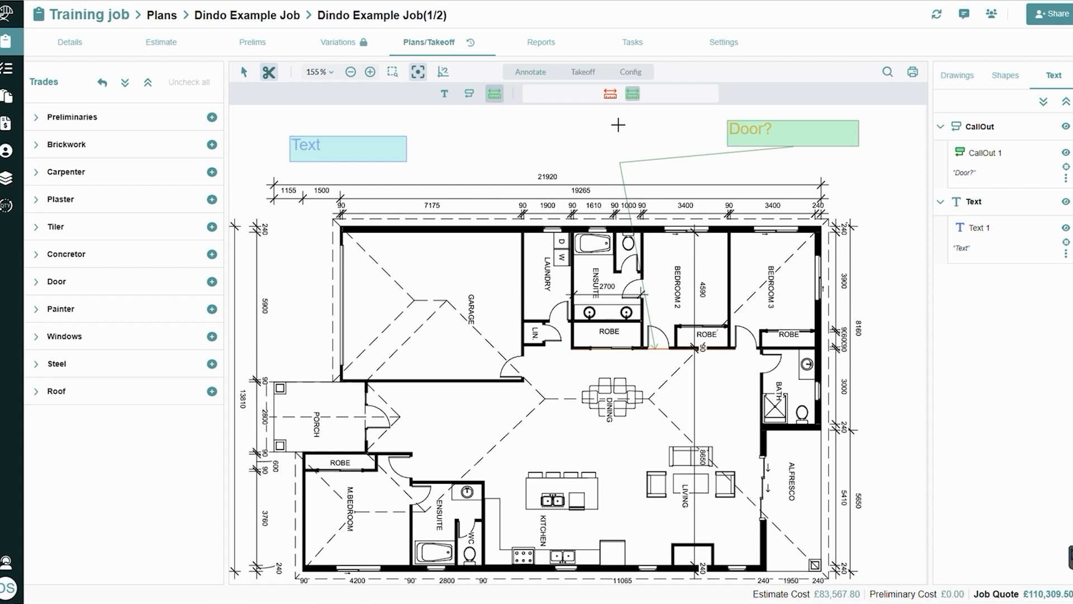
Review the Tiler and Brickwork items in the job's estimate, including the conversion on Face Brick work
{"action": "left_click", "coordinate": [150, 48]}
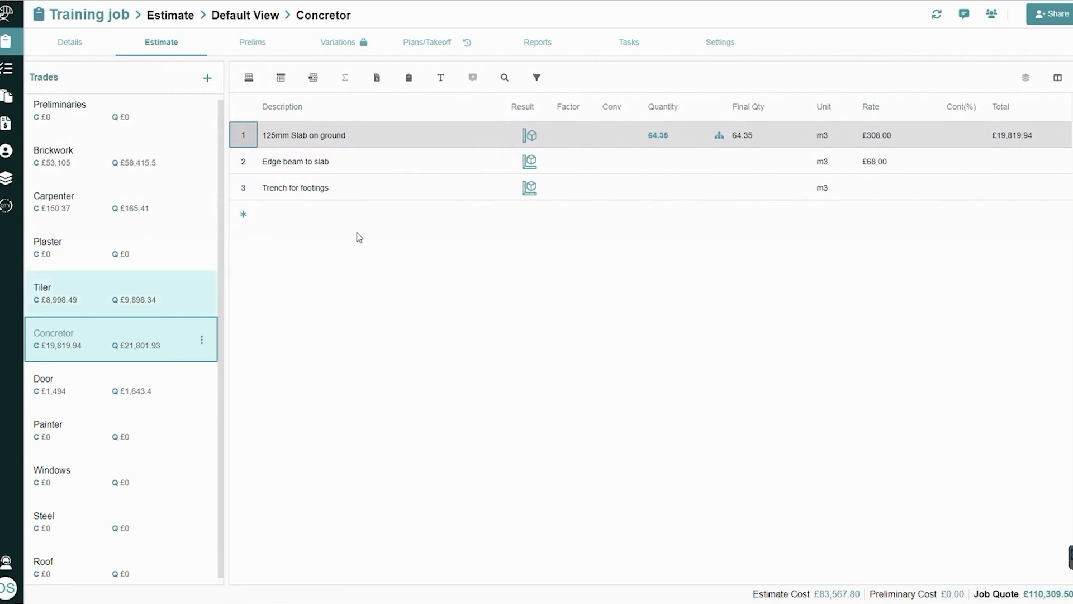
{"action": "left_click", "coordinate": [93, 310]}
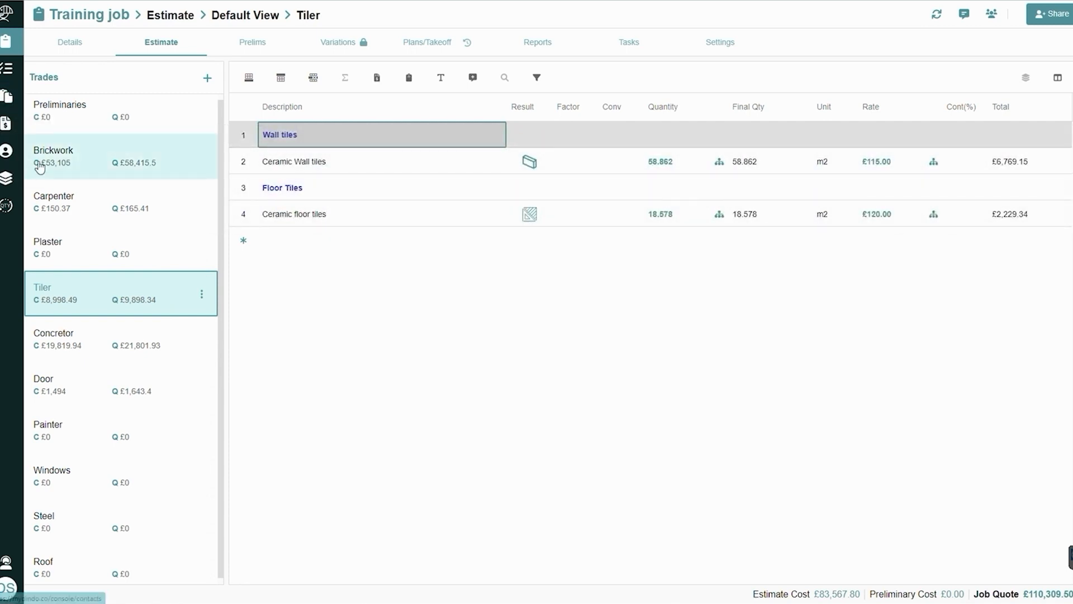
{"action": "left_click", "coordinate": [53, 152]}
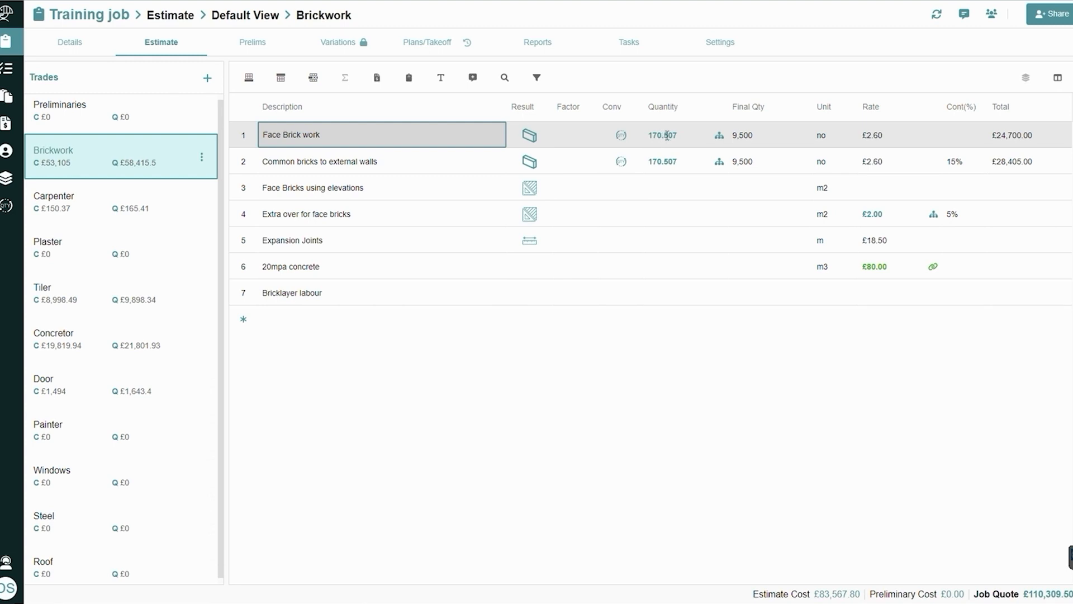
Try a factor of 5 on the Face Brick work item, and clear it again
{"action": "mouse_move", "coordinate": [622, 137]}
{"action": "left_click", "coordinate": [566, 133]}
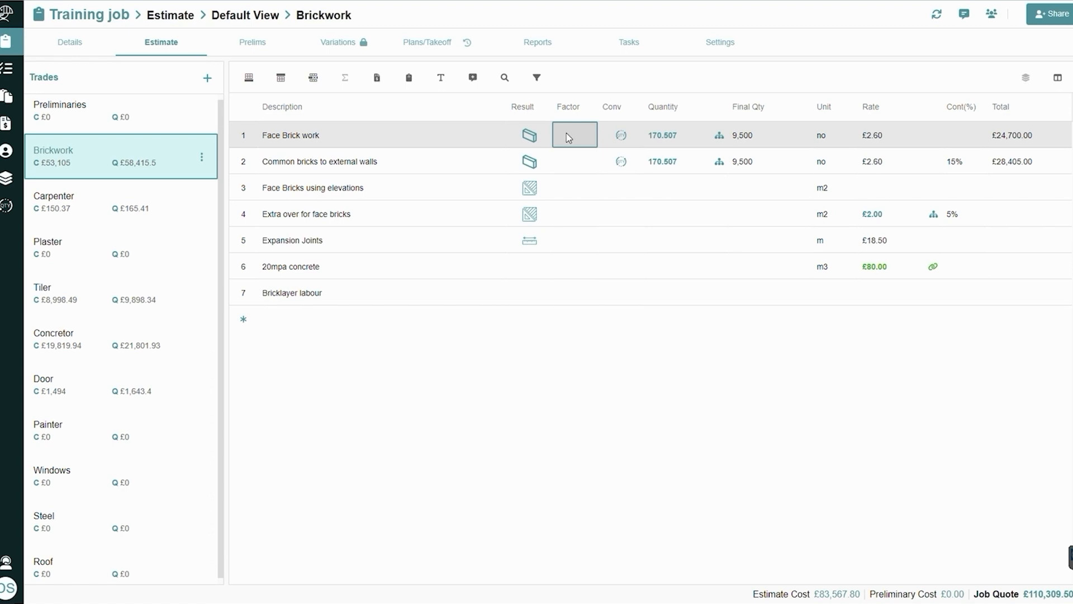
{"action": "type", "text": "5"}
{"action": "key", "text": "Return"}
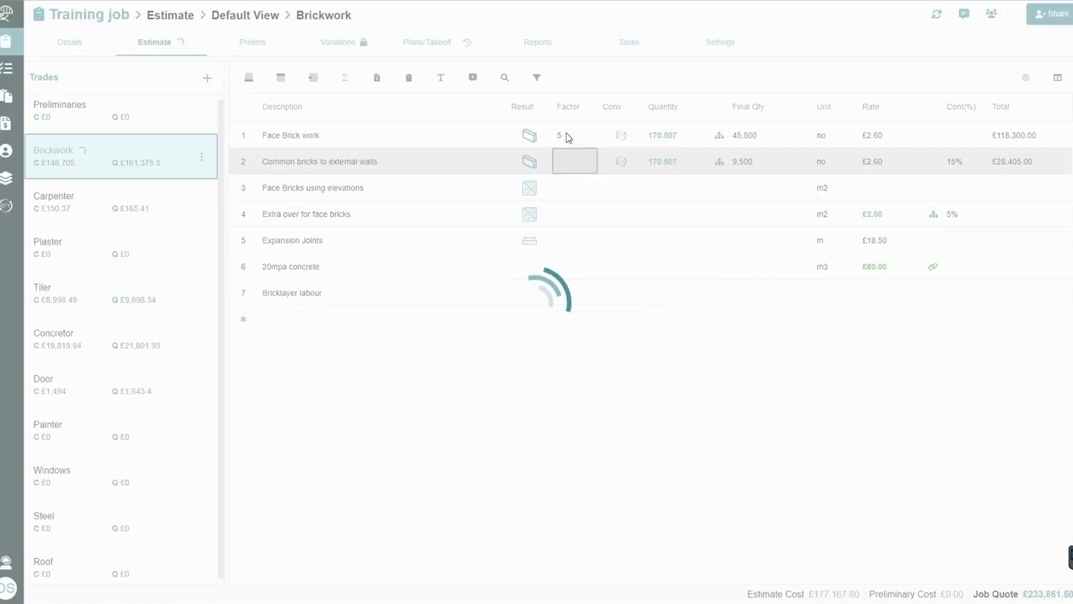
{"action": "left_click", "coordinate": [567, 137]}
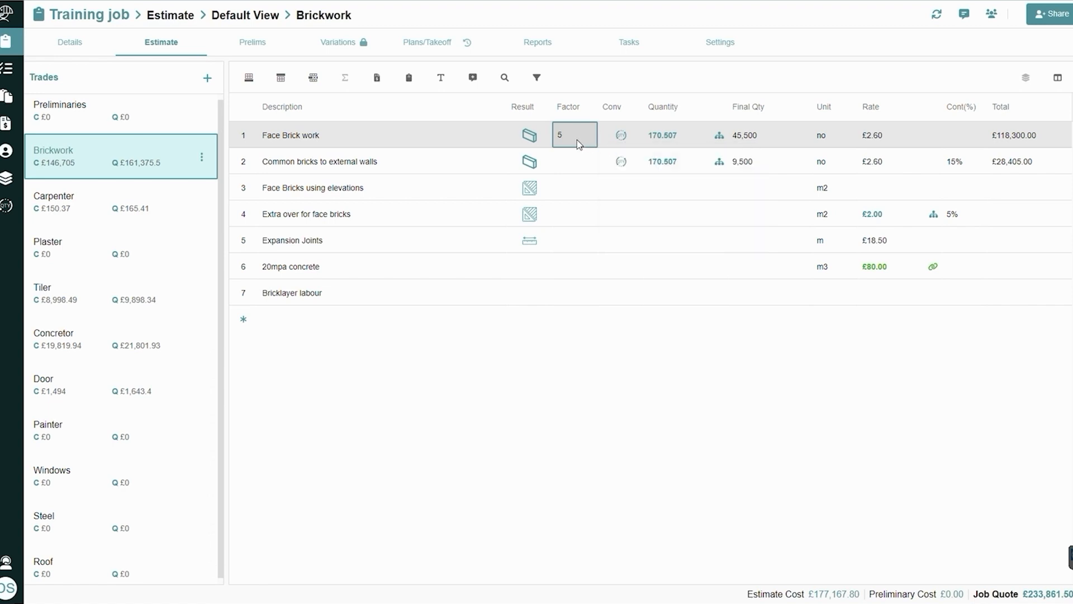
{"action": "key", "text": "BackSpace"}
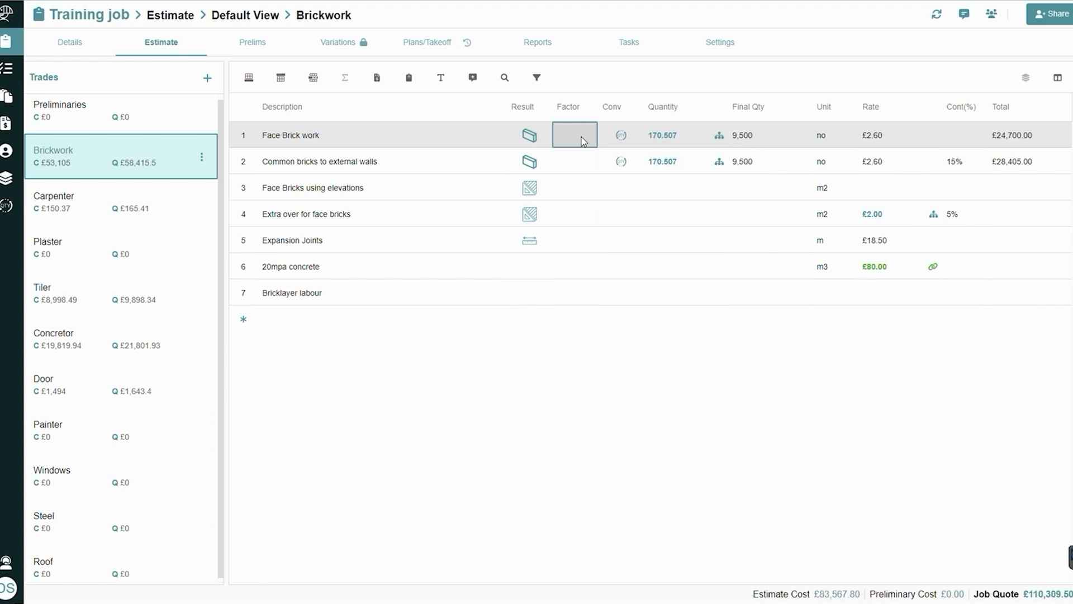
Apply the Roofing Tiles conversion from the Roofing category to the Roof Tiles item in the Roof trade
{"action": "left_click", "coordinate": [144, 566]}
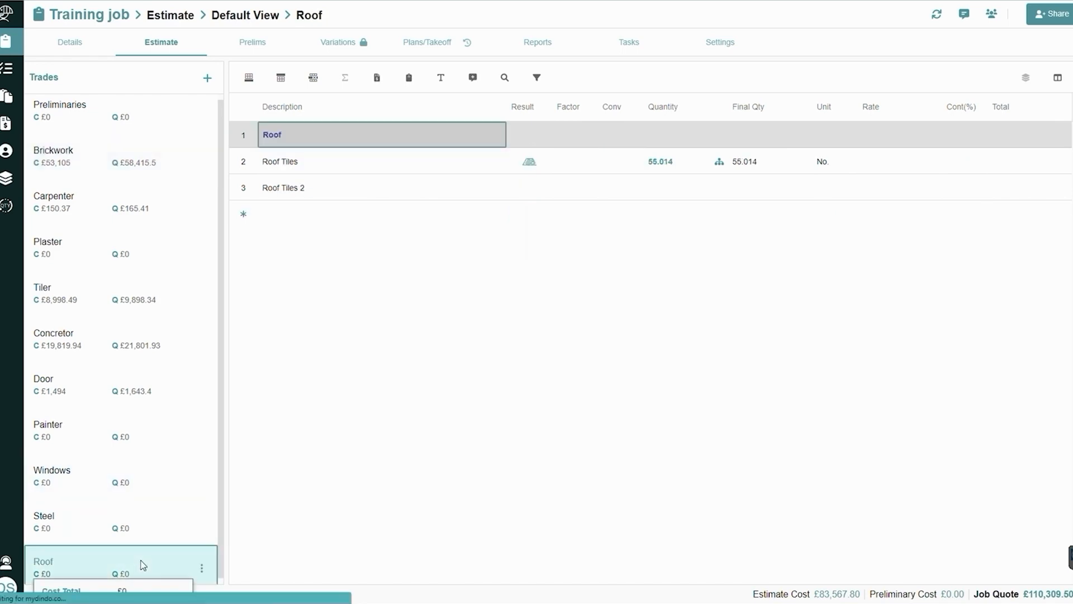
{"action": "left_click", "coordinate": [331, 155]}
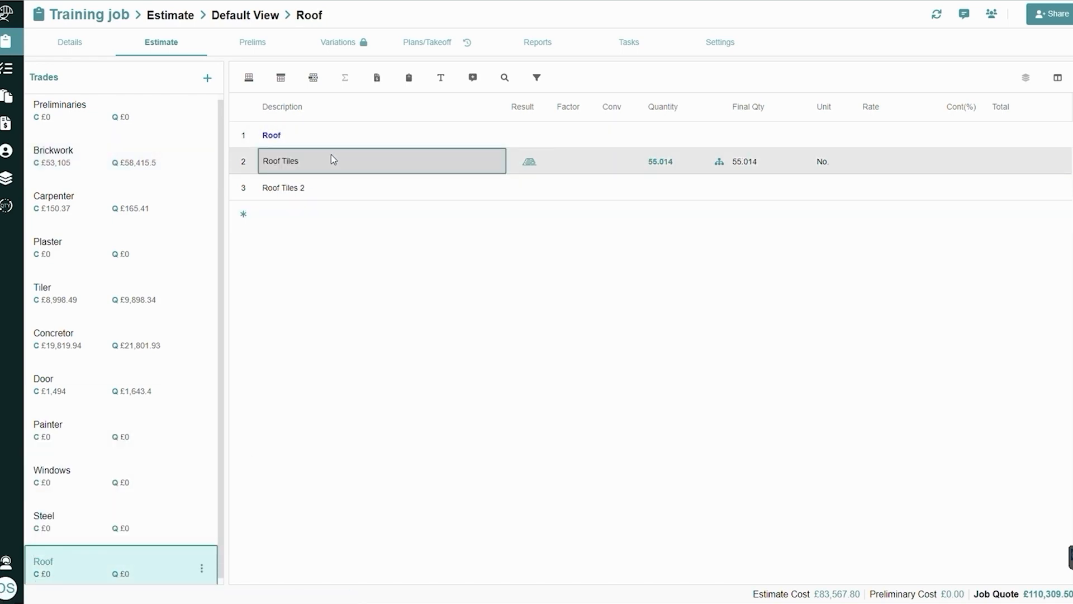
{"action": "left_click", "coordinate": [618, 163]}
{"action": "left_click", "coordinate": [618, 162]}
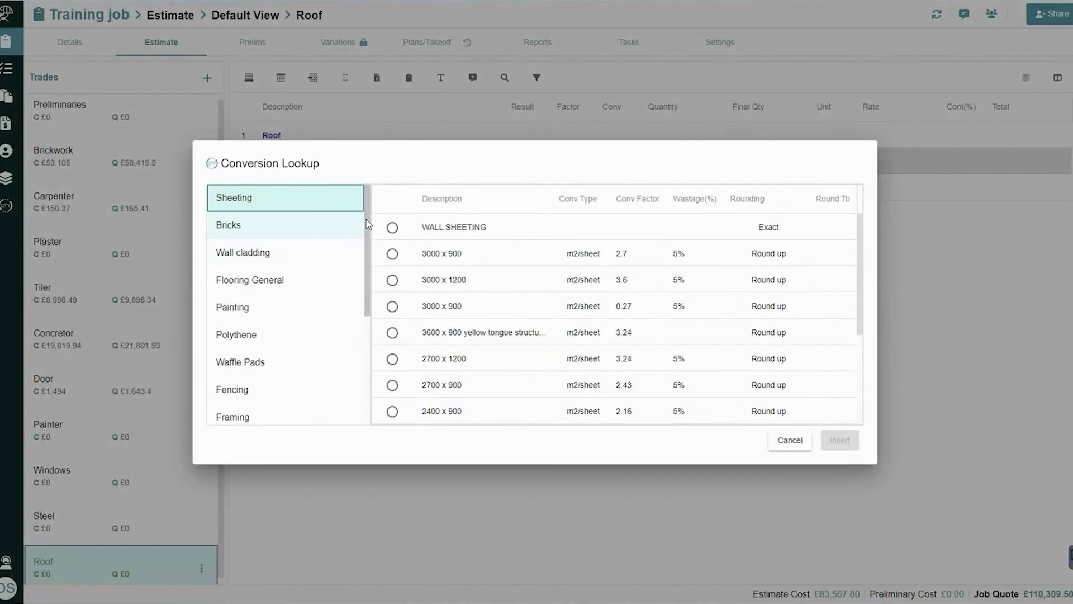
{"action": "scroll", "coordinate": [353, 391], "scroll_direction": "down", "scroll_amount": 5}
{"action": "left_click", "coordinate": [301, 411]}
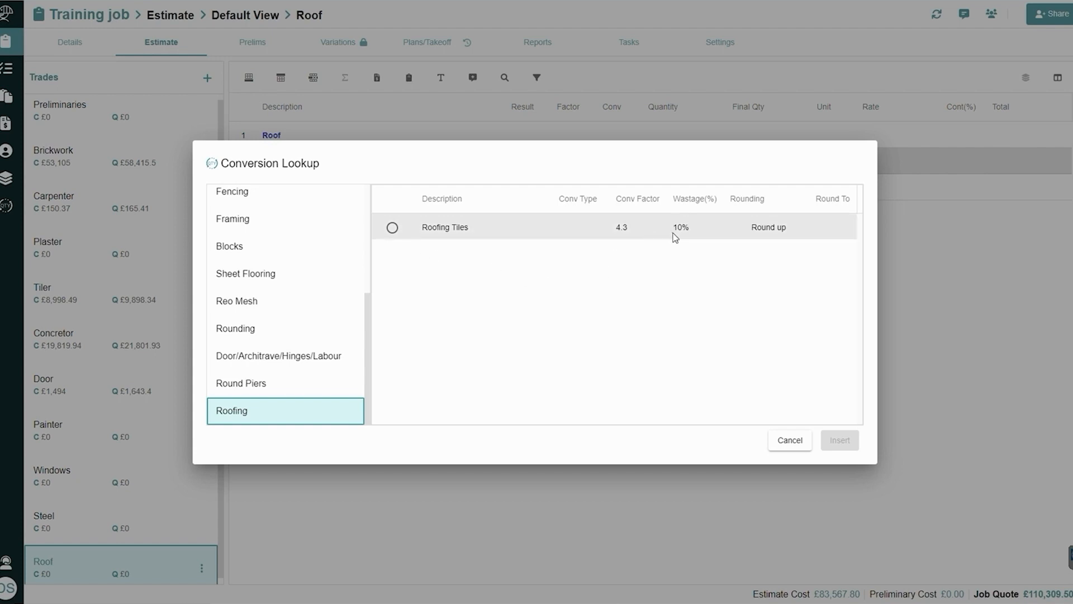
{"action": "left_click", "coordinate": [393, 229]}
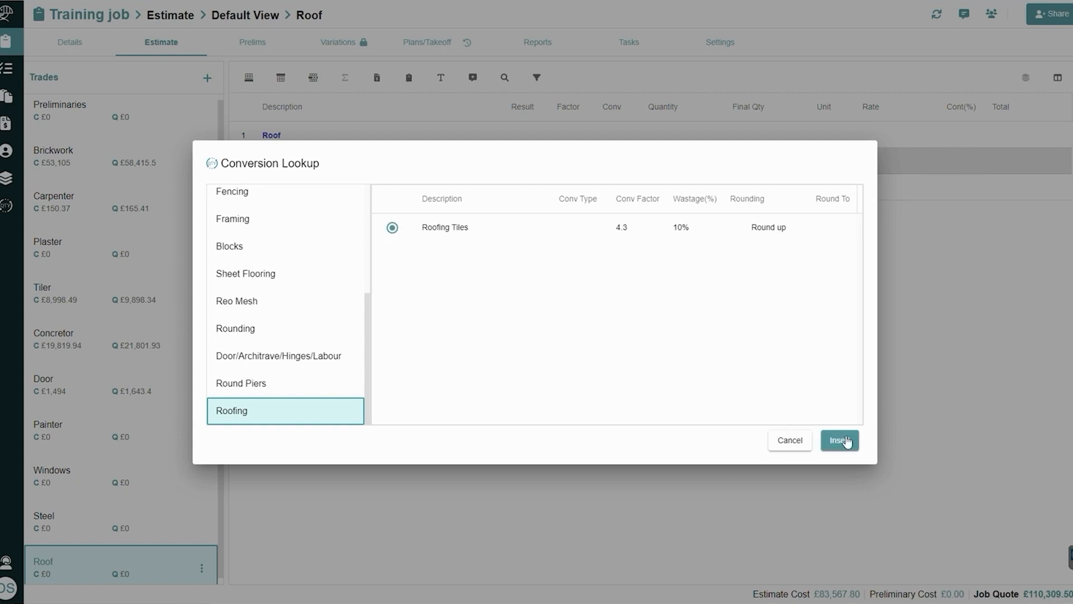
{"action": "left_click", "coordinate": [846, 441]}
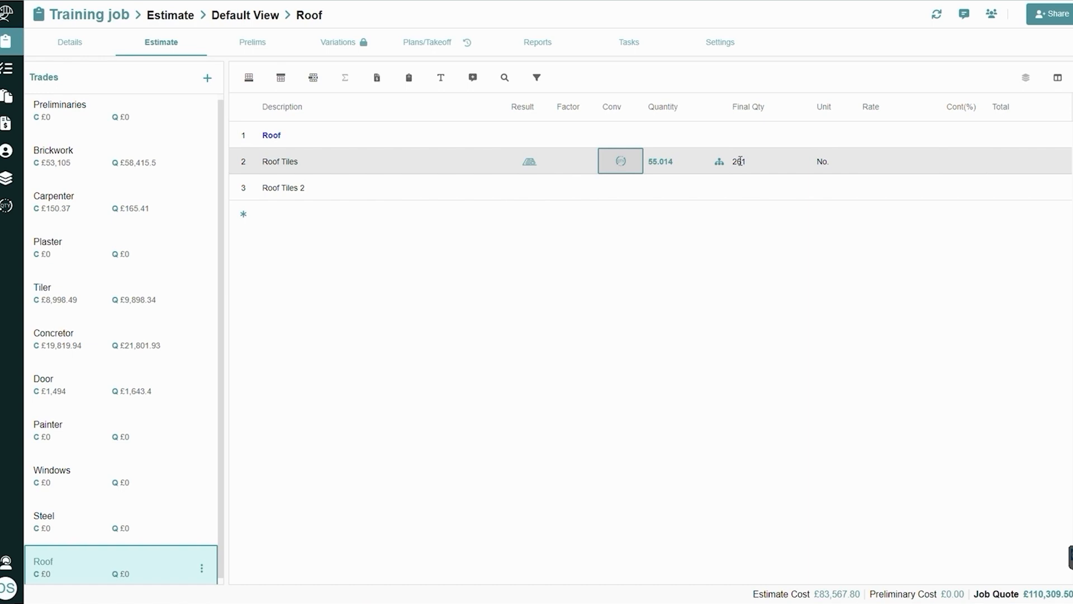
Hide the estimate's Factor column and show it again
{"action": "left_click", "coordinate": [1058, 79]}
{"action": "left_click", "coordinate": [1002, 135]}
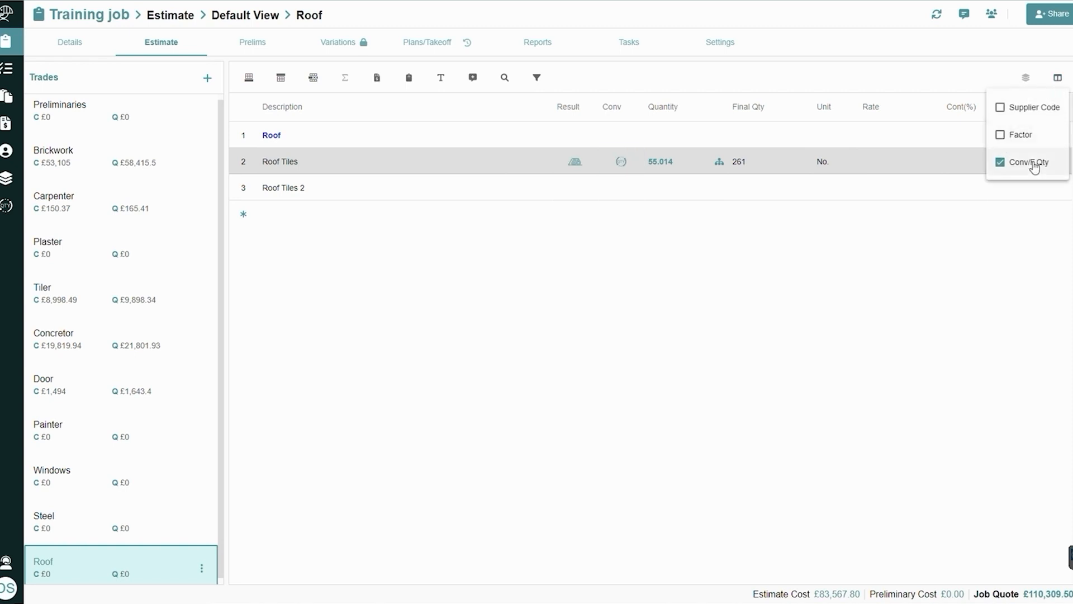
{"action": "left_click", "coordinate": [1032, 136]}
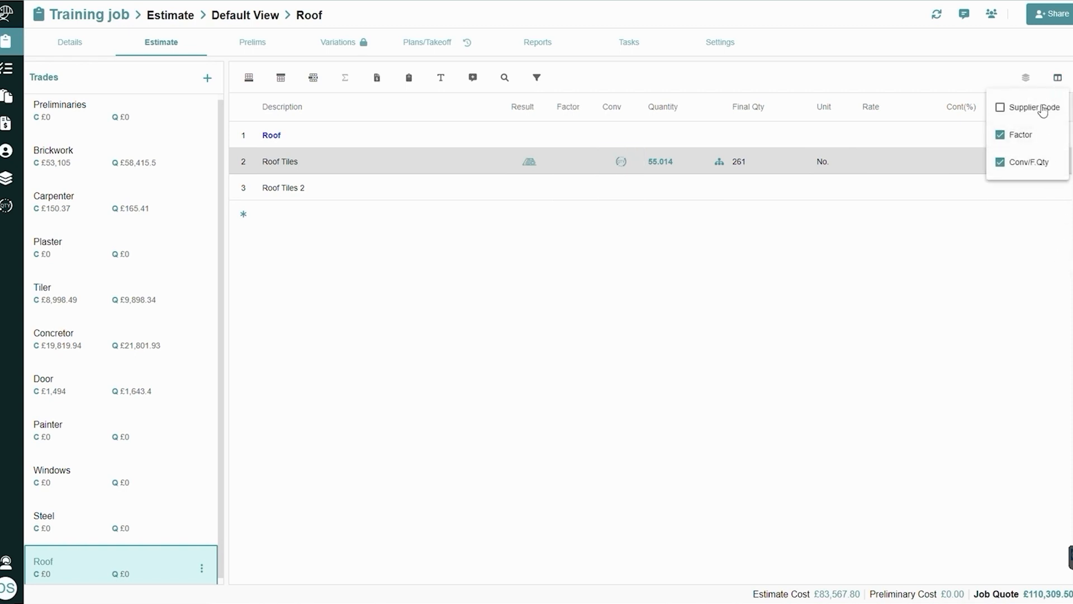
{"action": "left_click", "coordinate": [1056, 78]}
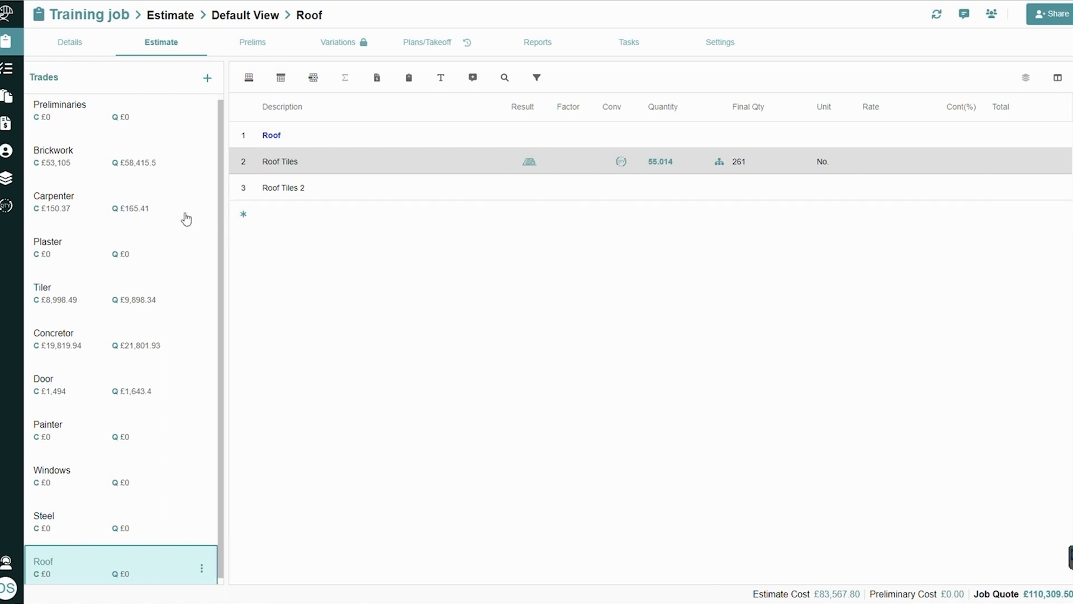
Add a sub-total in the Brickwork trade covering the items from Face Brick work to Expansion Joints
{"action": "left_click", "coordinate": [157, 171]}
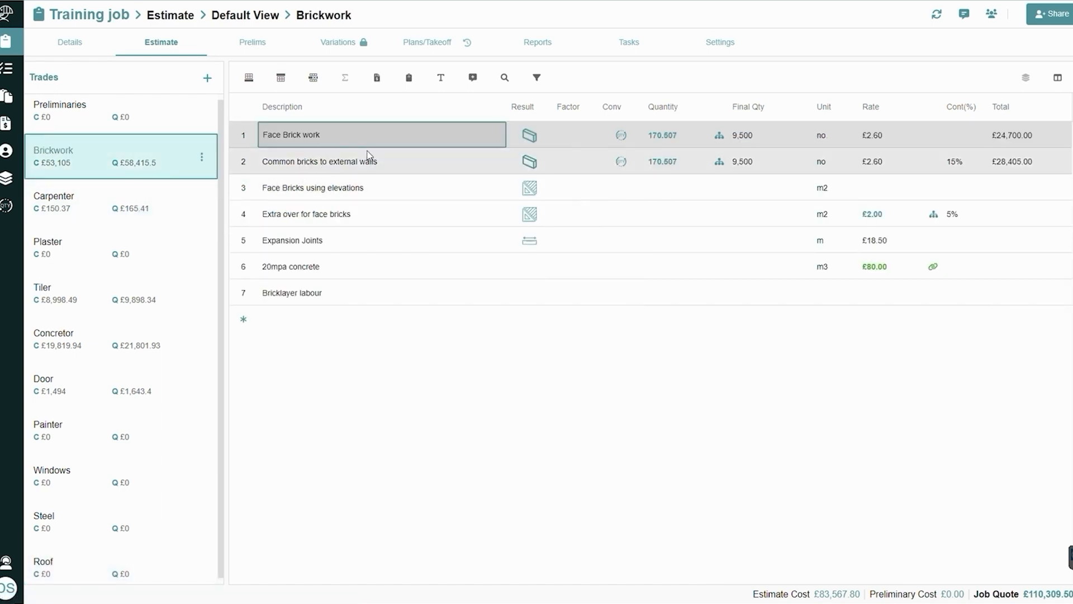
{"action": "left_click", "coordinate": [408, 143]}
{"action": "left_click", "coordinate": [417, 161], "text": "shift"}
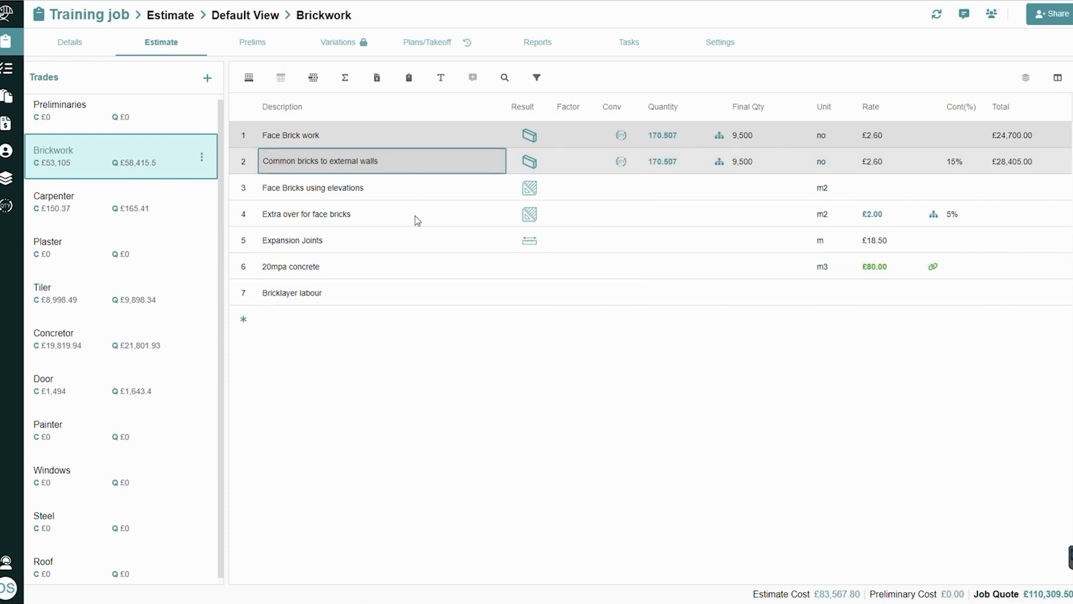
{"action": "left_click", "coordinate": [420, 233], "text": "shift"}
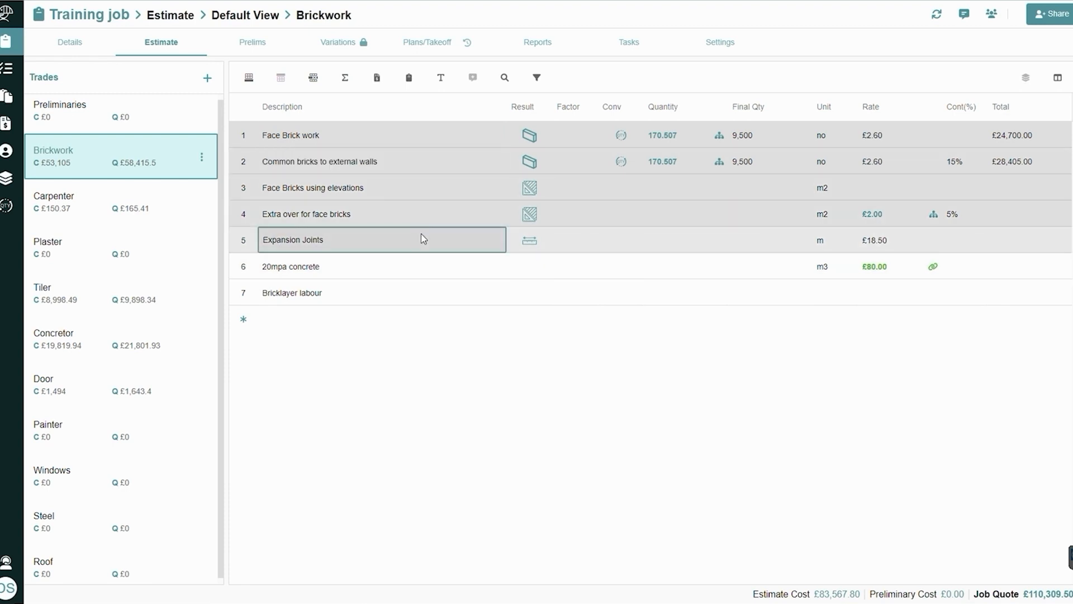
{"action": "left_click", "coordinate": [346, 81]}
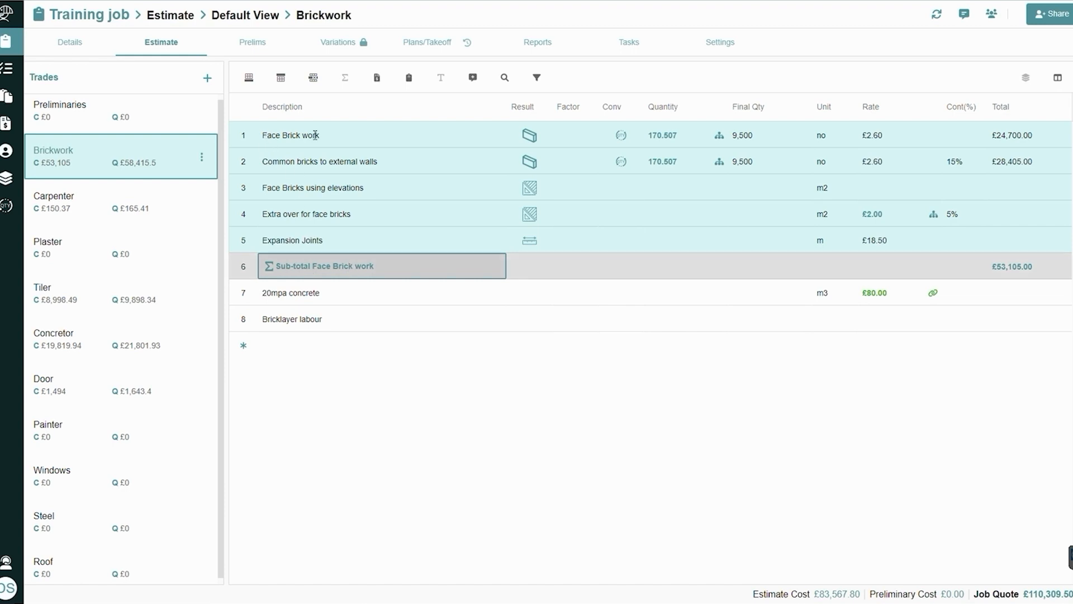
Shorten the new Brickwork sub-total row's description to "Sub-total"
{"action": "left_click", "coordinate": [332, 274]}
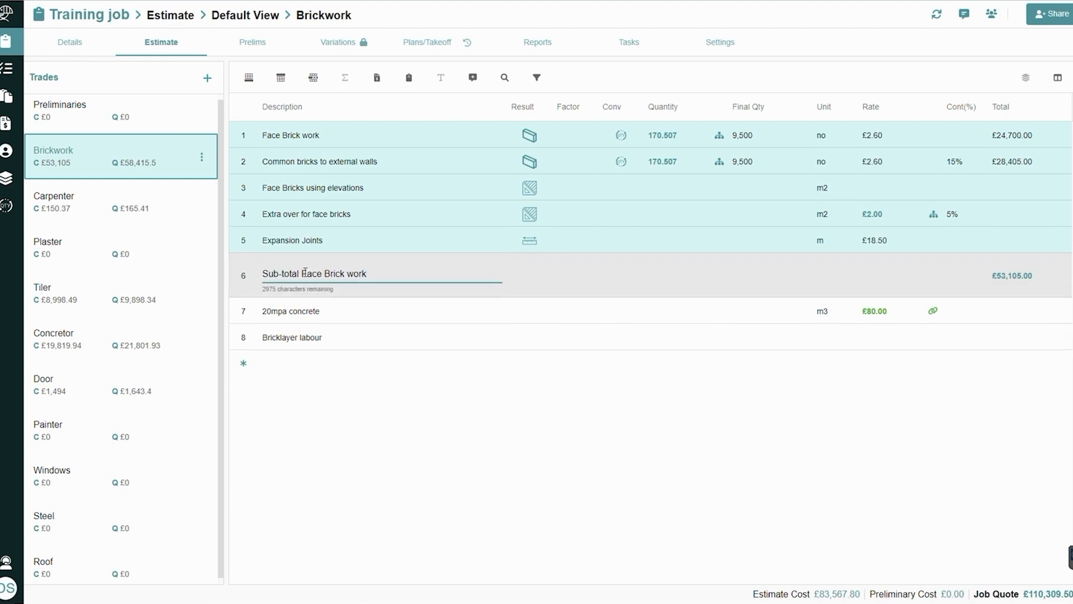
{"action": "left_click_drag", "start_coordinate": [303, 273], "coordinate": [420, 274]}
{"action": "key", "text": "BackSpace"}
{"action": "key", "text": "Return"}
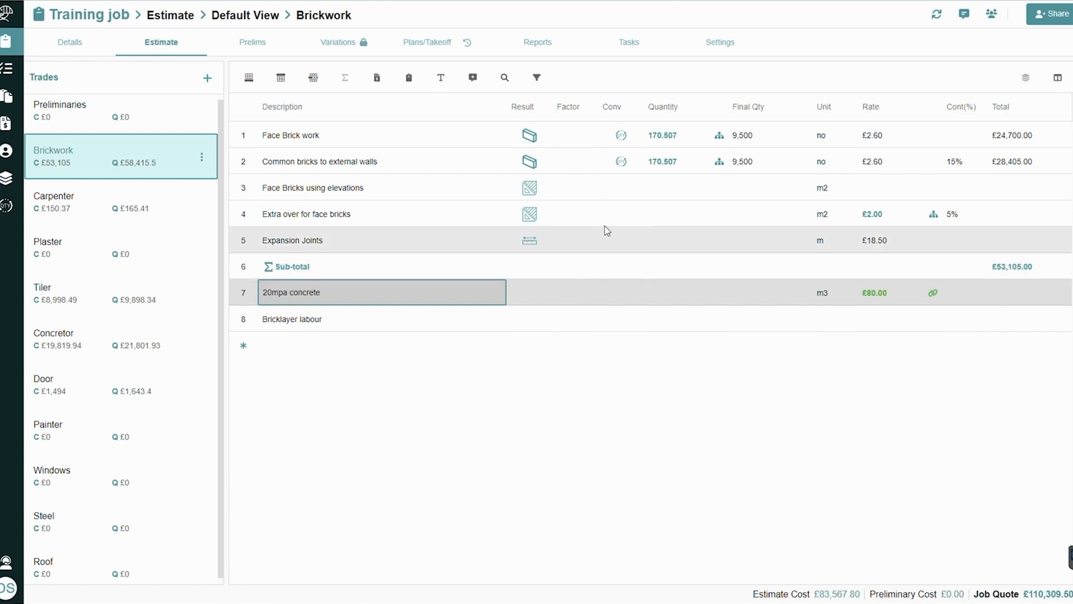
Enter calculated quantities in the Brickwork trade: 4+8 for Extra over for face bricks and 5*6 for Expansion Joints
{"action": "left_click", "coordinate": [660, 219]}
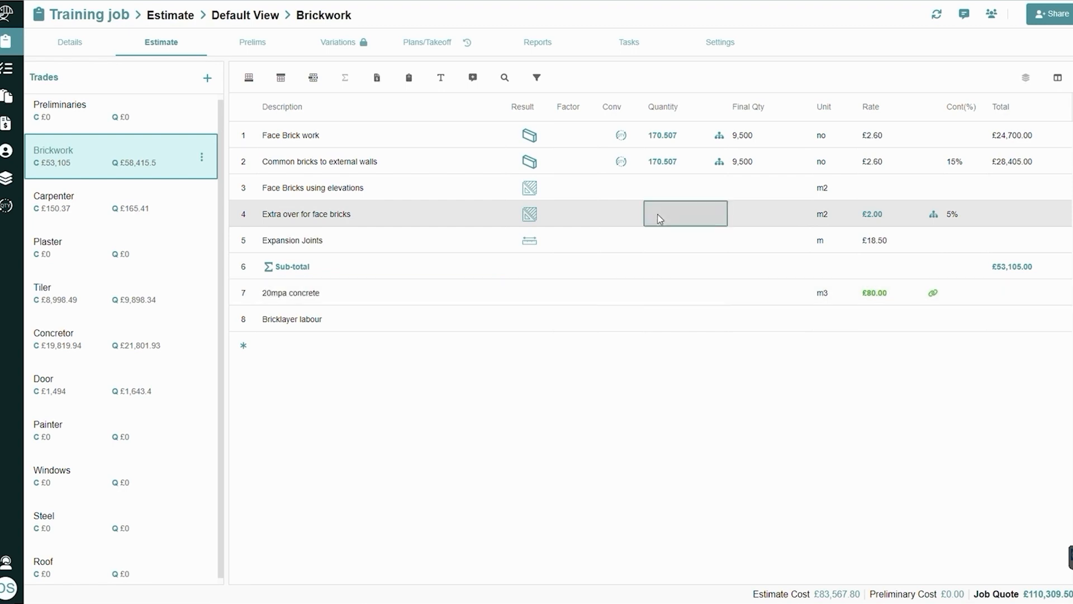
{"action": "type", "text": "4+"}
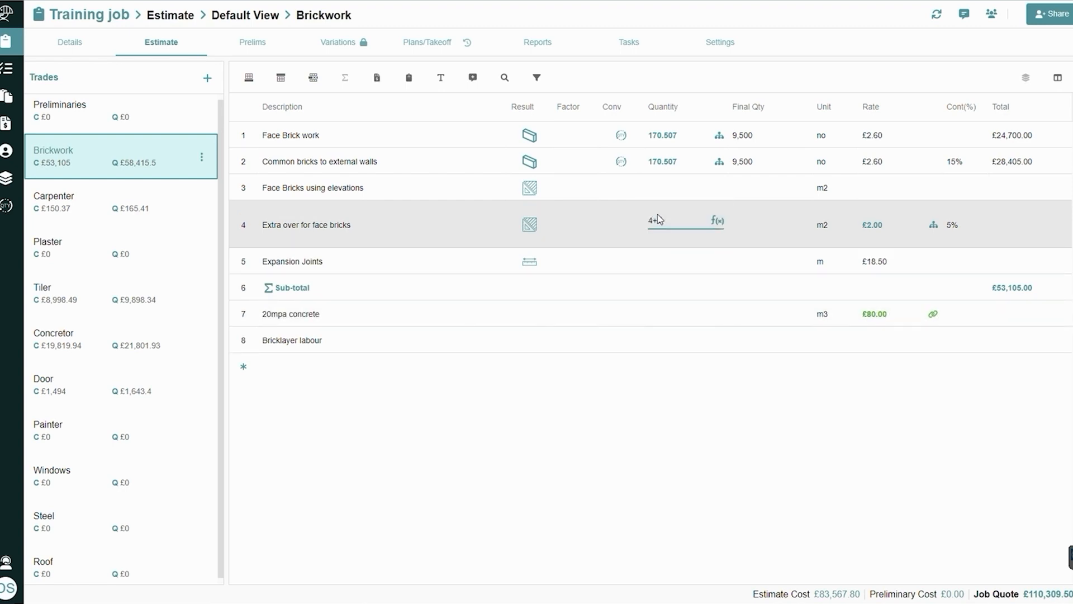
{"action": "type", "text": "8"}
{"action": "key", "text": "Return"}
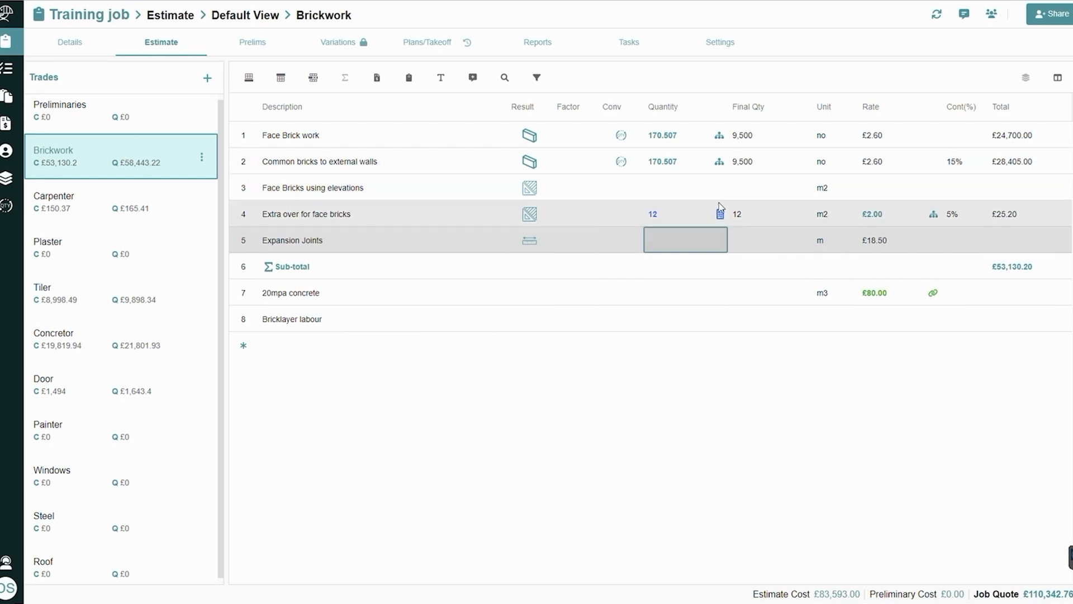
{"action": "type", "text": "5*6"}
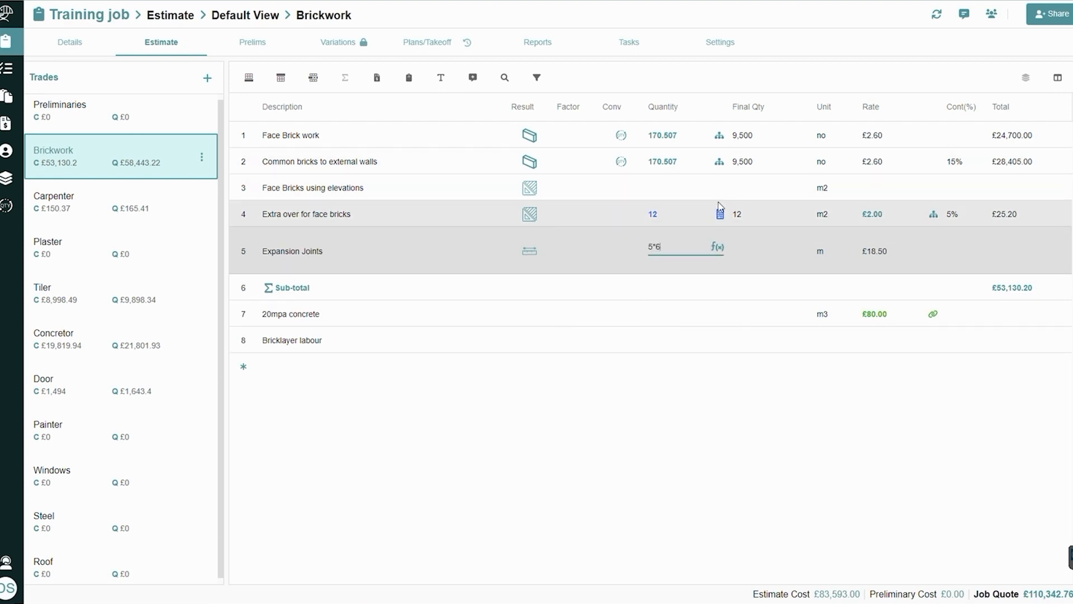
{"action": "key", "text": "Return"}
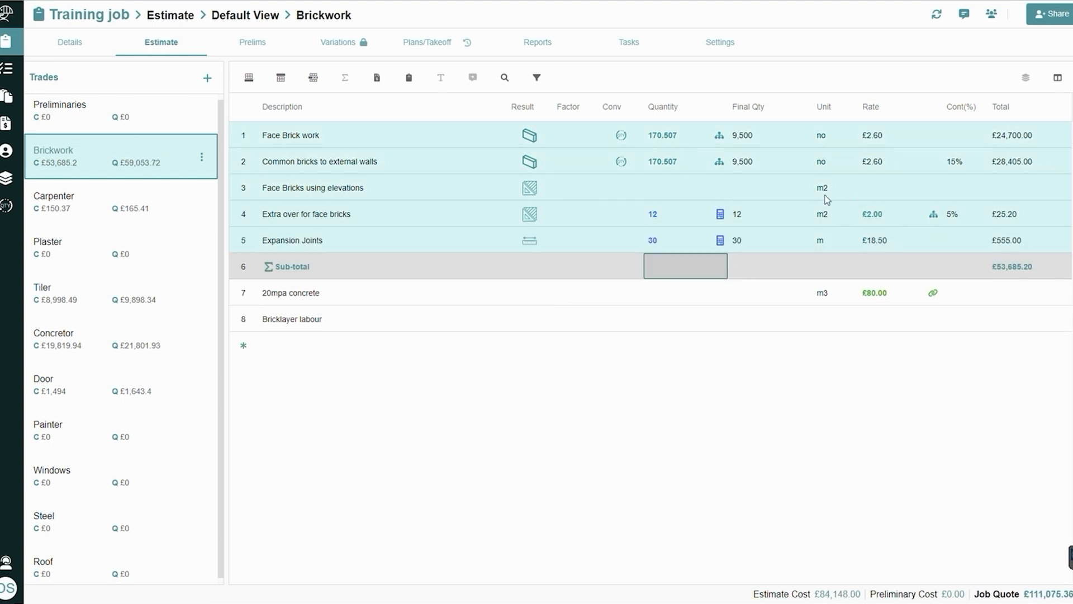
{"action": "left_click", "coordinate": [630, 292]}
{"action": "left_click", "coordinate": [630, 292]}
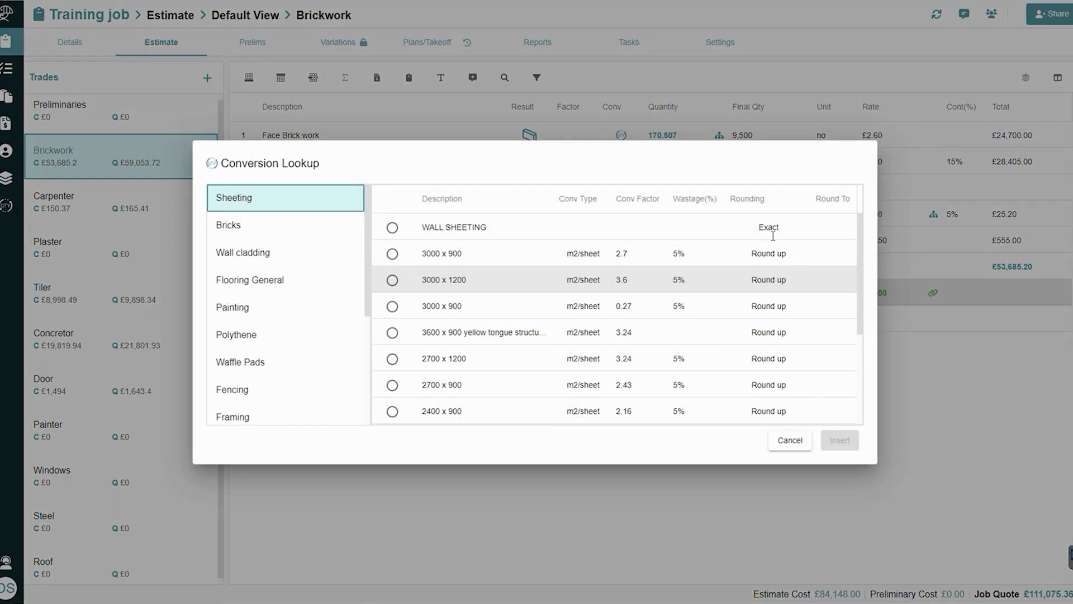
{"action": "left_click", "coordinate": [790, 442]}
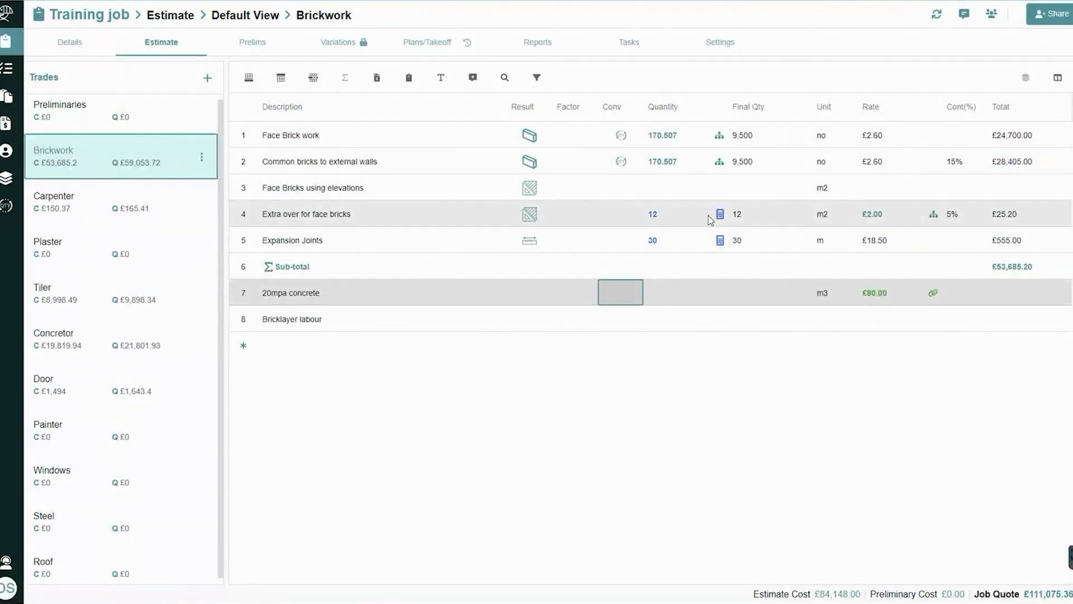
Clear the rate of the Face Brick work item and re-enter it as £2.60
{"action": "mouse_move", "coordinate": [723, 221]}
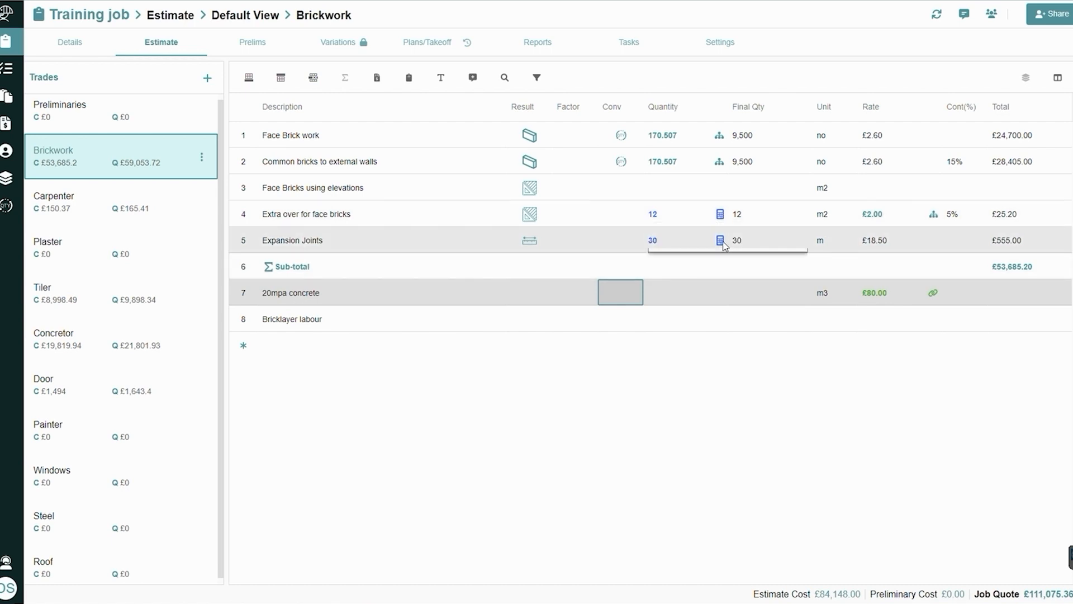
{"action": "mouse_move", "coordinate": [724, 246]}
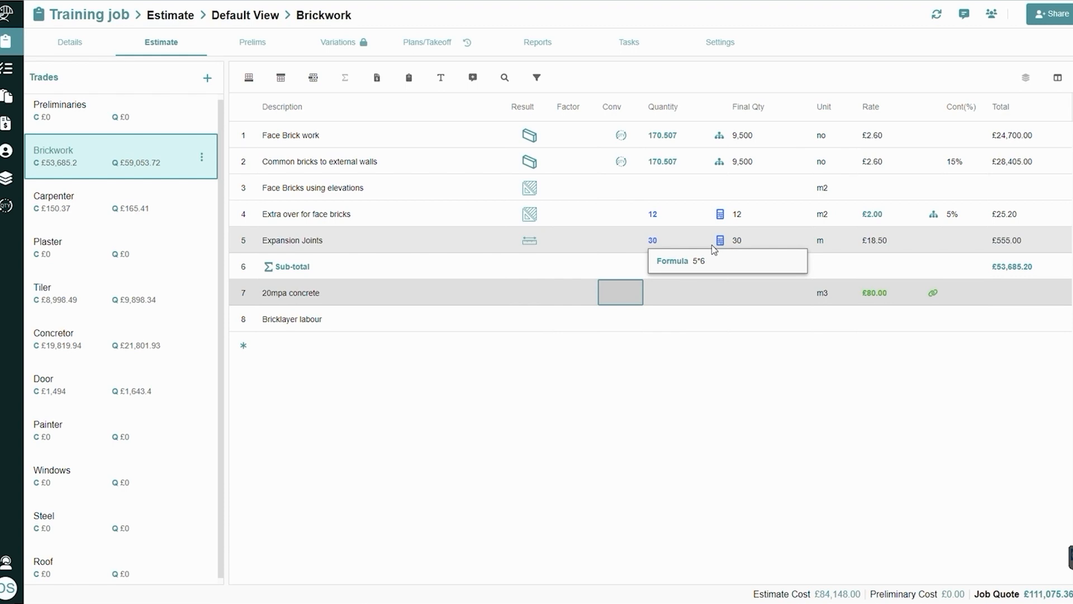
{"action": "left_click", "coordinate": [879, 138]}
{"action": "key", "text": "BackSpace"}
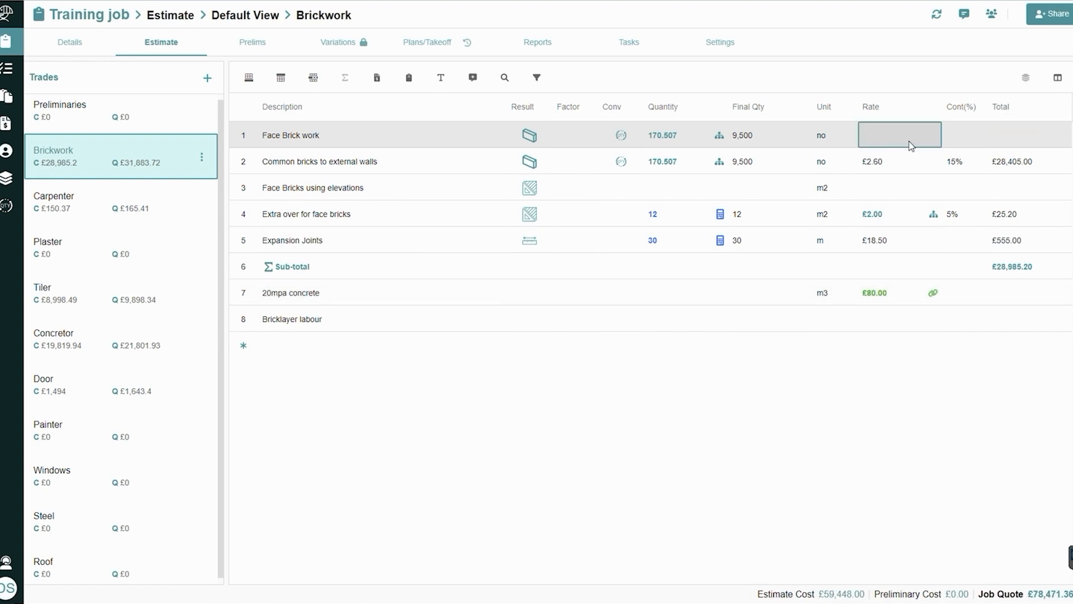
{"action": "type", "text": "2.60"}
{"action": "key", "text": "Return"}
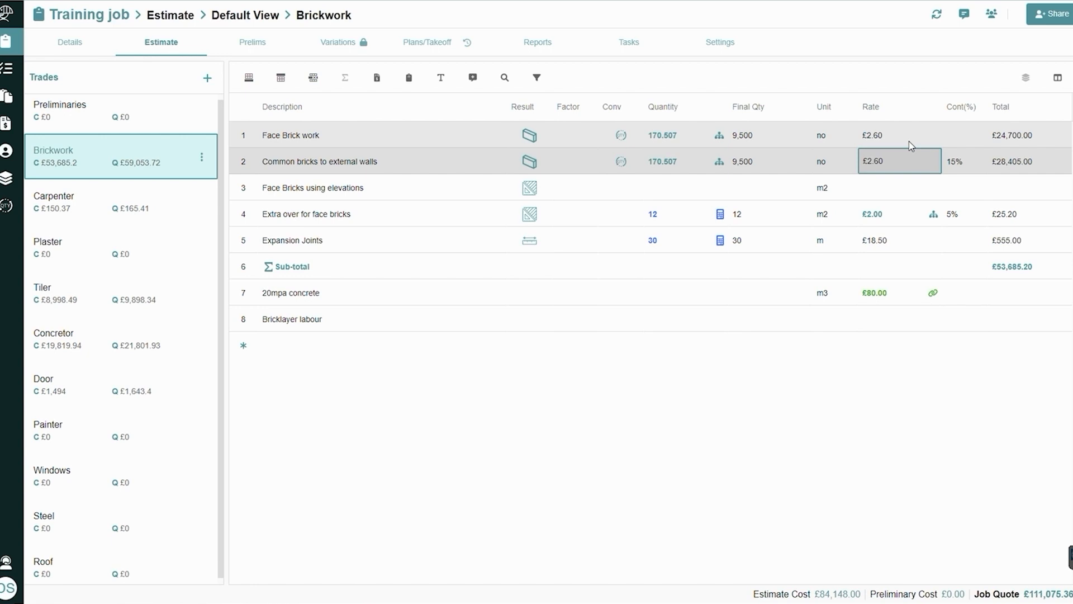
Set the rate of the Roof Tiles item in the Roof trade to £2.50
{"action": "left_click", "coordinate": [179, 562]}
{"action": "left_click", "coordinate": [882, 168]}
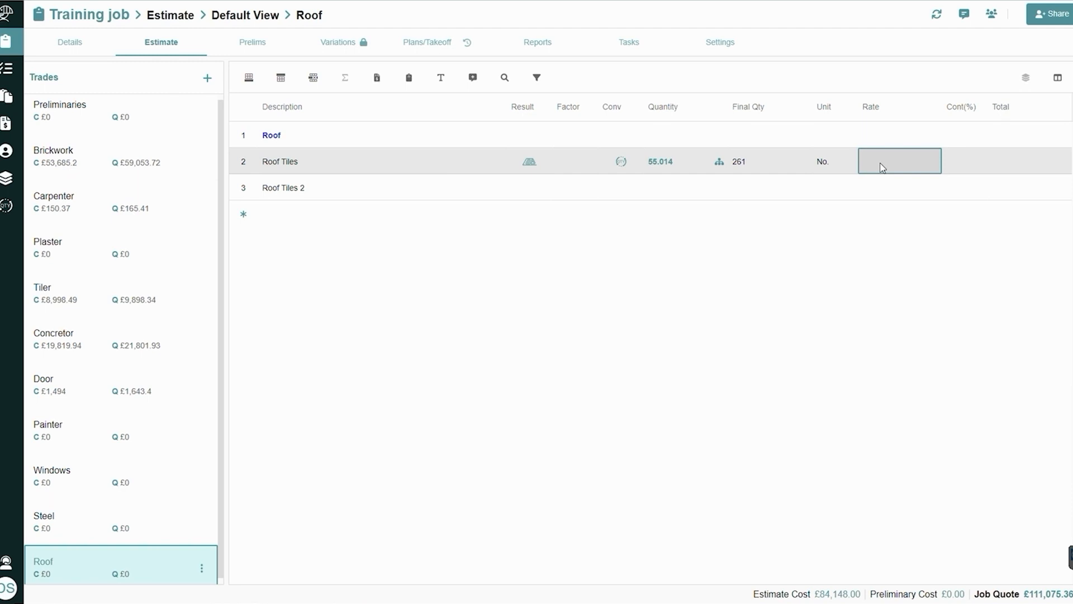
{"action": "type", "text": "2.50"}
{"action": "key", "text": "Return"}
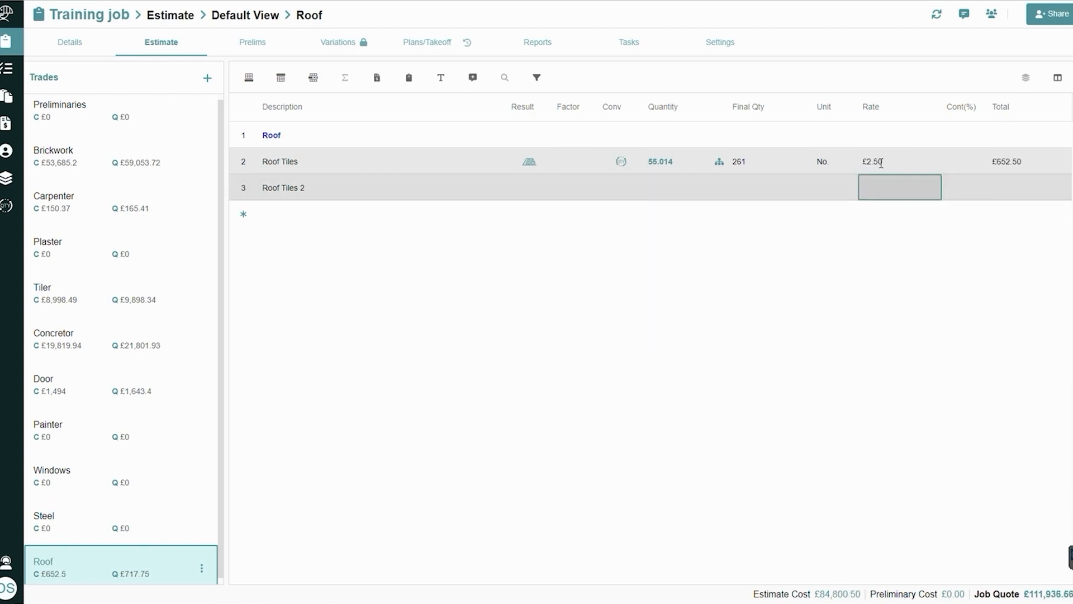
View the rate breakups of Extra over for face bricks in Brickwork and the 2040 x 820 x 35 ply internal door in Door
{"action": "left_click", "coordinate": [58, 165]}
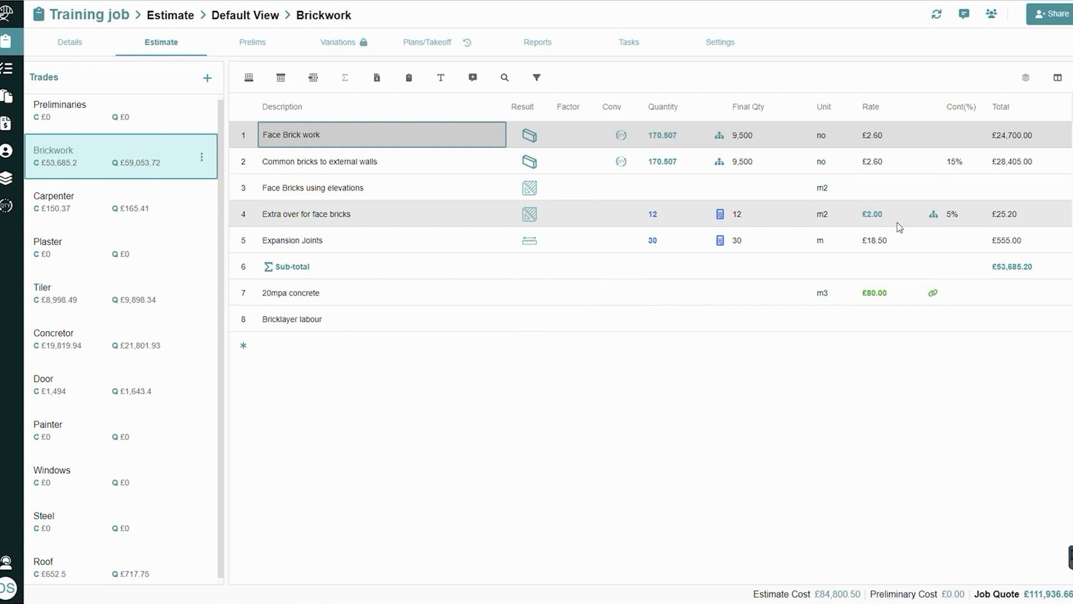
{"action": "left_click", "coordinate": [934, 216]}
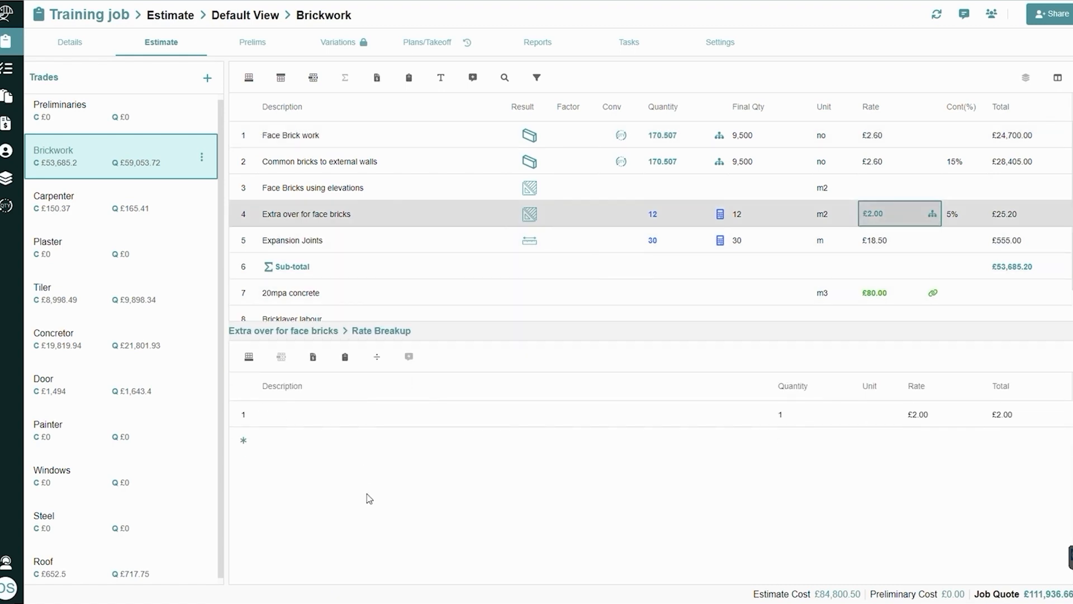
{"action": "left_click", "coordinate": [103, 385]}
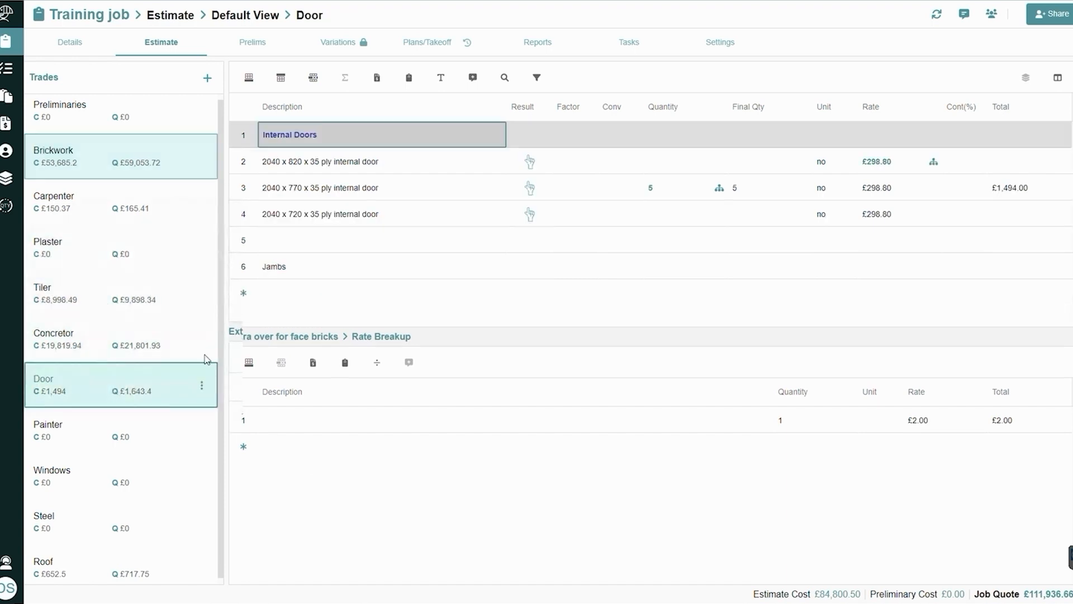
{"action": "left_click", "coordinate": [933, 161]}
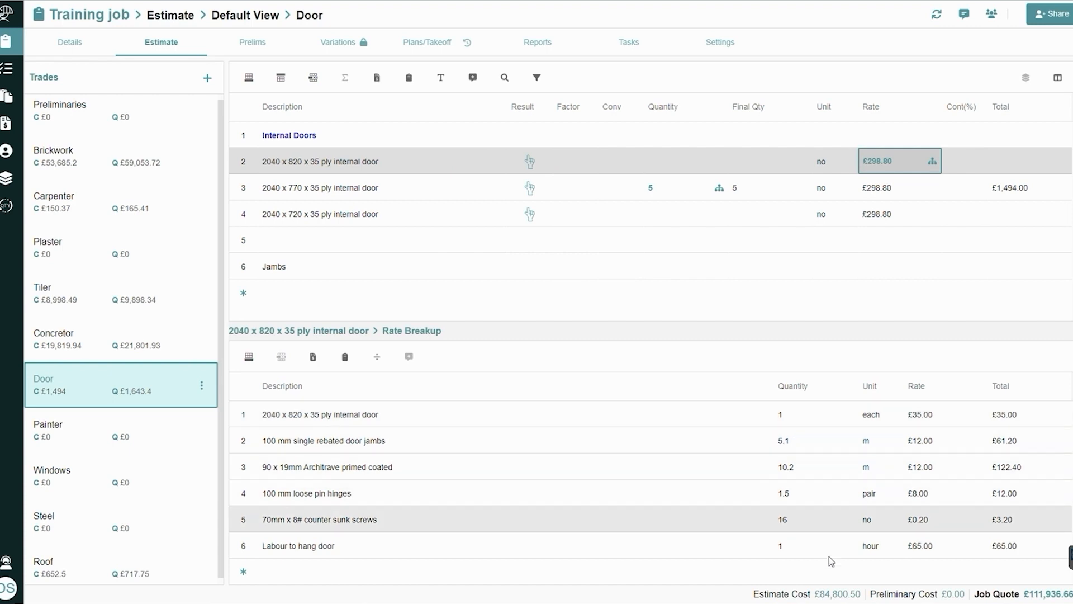
Set the quantity of the 2040 x 820 x 35 ply internal door to 6 and reopen its rate breakup
{"action": "left_click", "coordinate": [669, 159]}
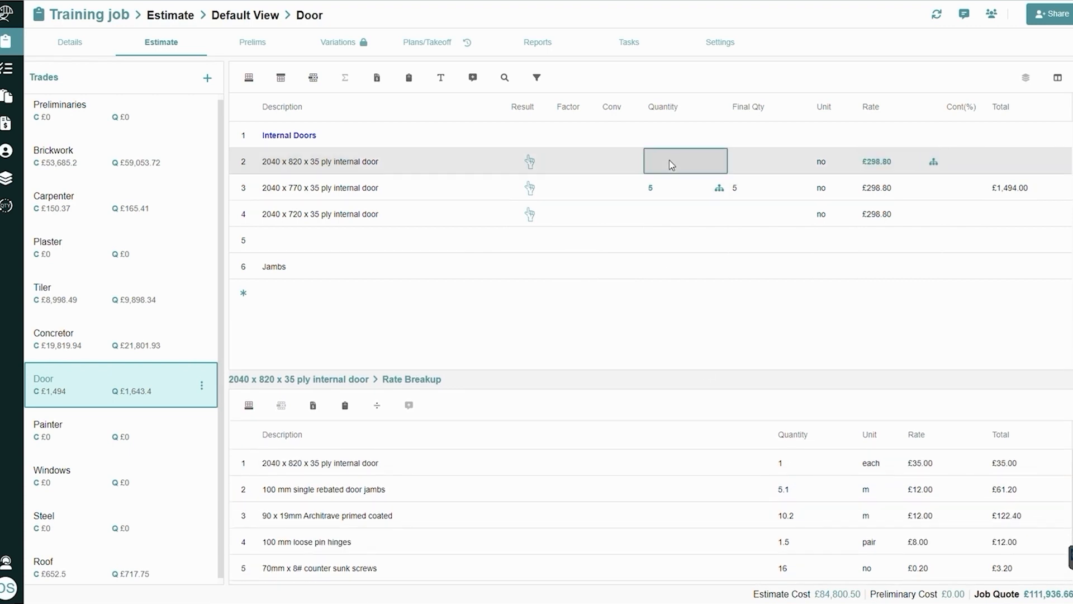
{"action": "type", "text": "6"}
{"action": "key", "text": "Return"}
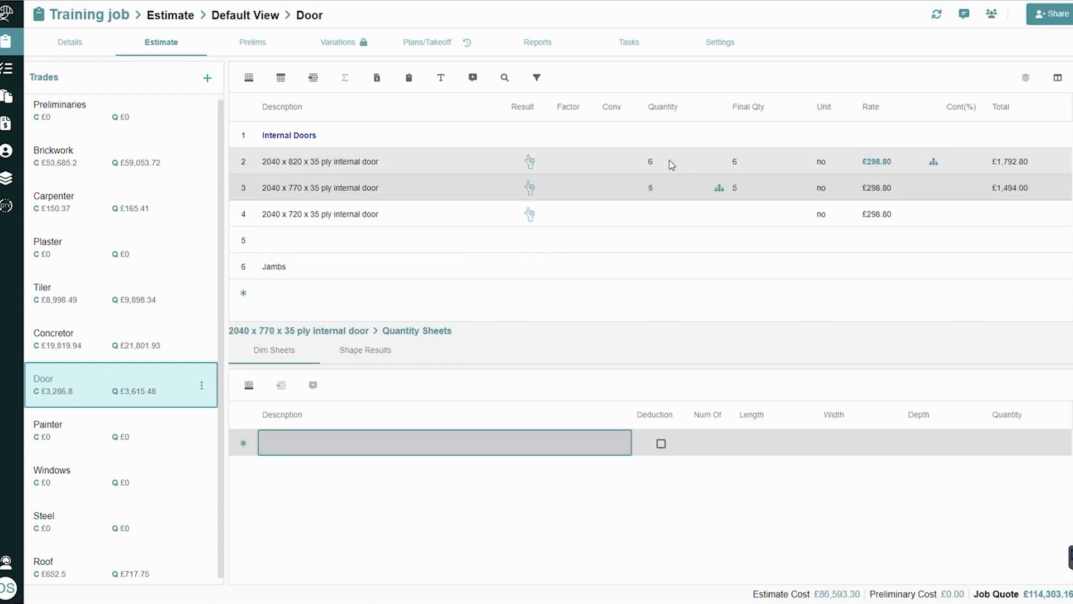
{"action": "left_click", "coordinate": [932, 163]}
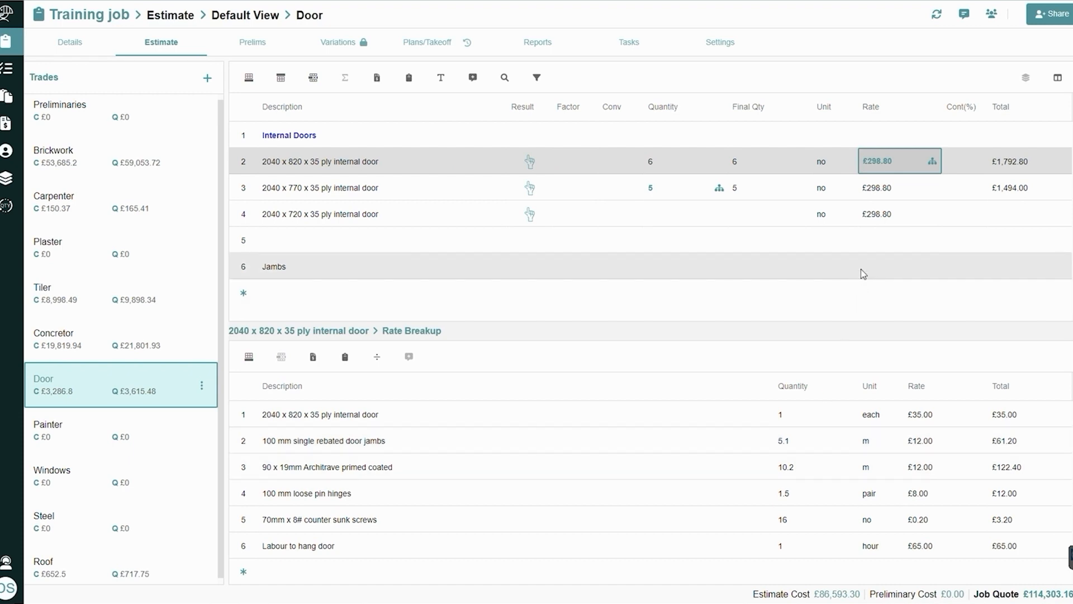
Convert the 2040 x 720 x 35 ply internal door's rate to a rate breakup and its quantity to a dims sheet
{"action": "left_click", "coordinate": [880, 222]}
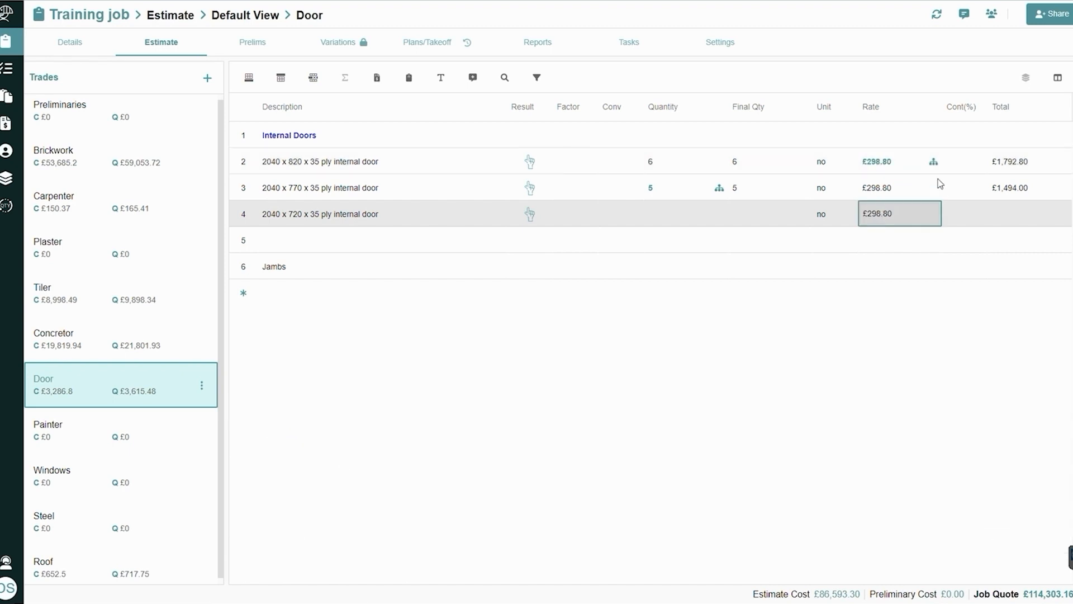
{"action": "right_click", "coordinate": [916, 224]}
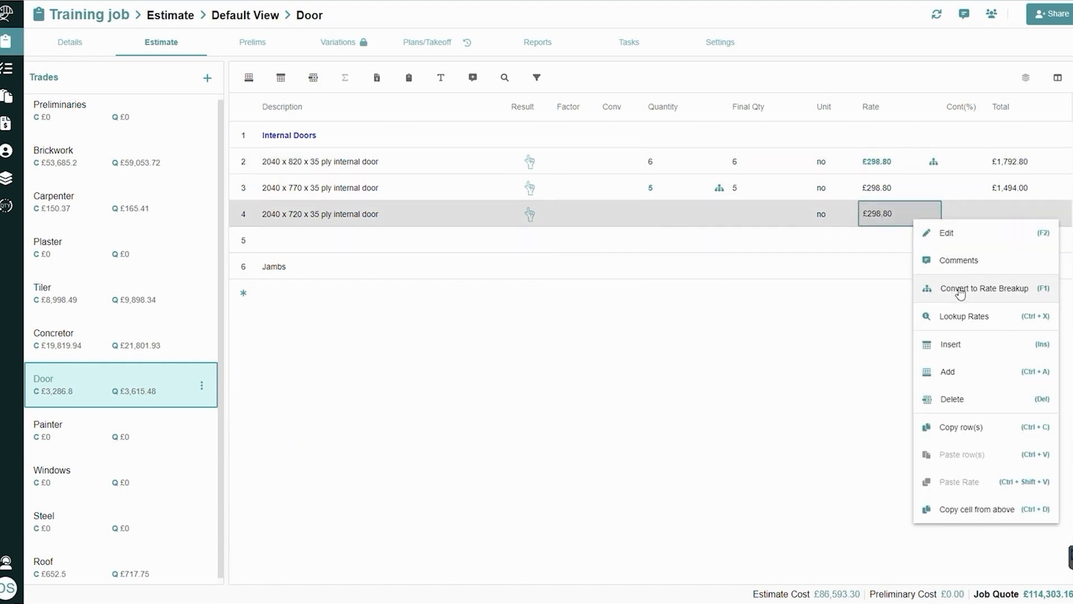
{"action": "left_click", "coordinate": [960, 289]}
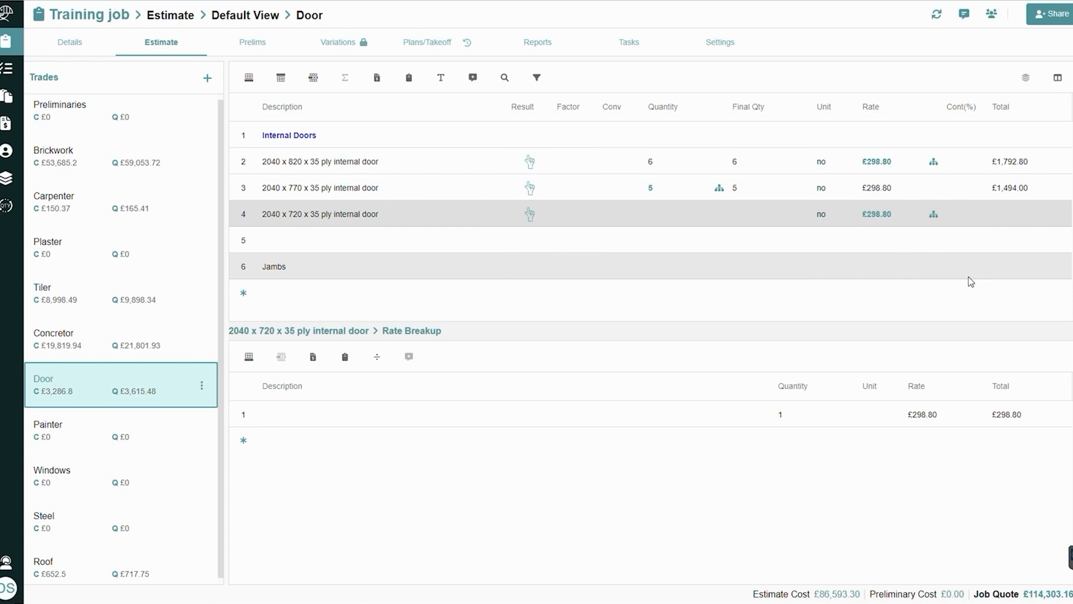
{"action": "right_click", "coordinate": [669, 219]}
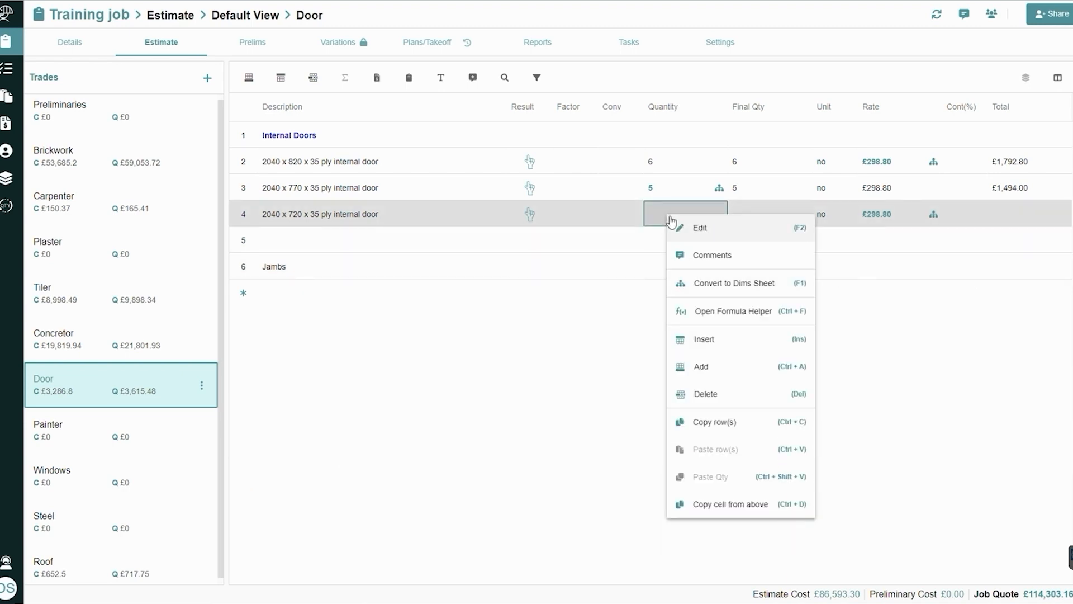
{"action": "left_click", "coordinate": [712, 284]}
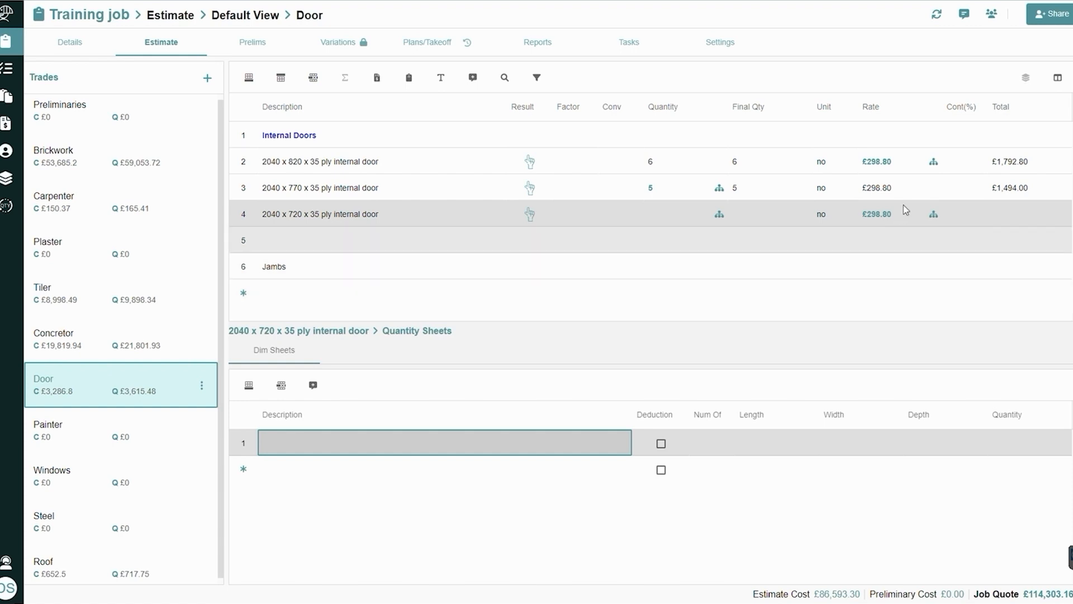
Examine the component rows in the rate breakup of the 2040 x 820 x 35 ply internal door
{"action": "left_click", "coordinate": [937, 165]}
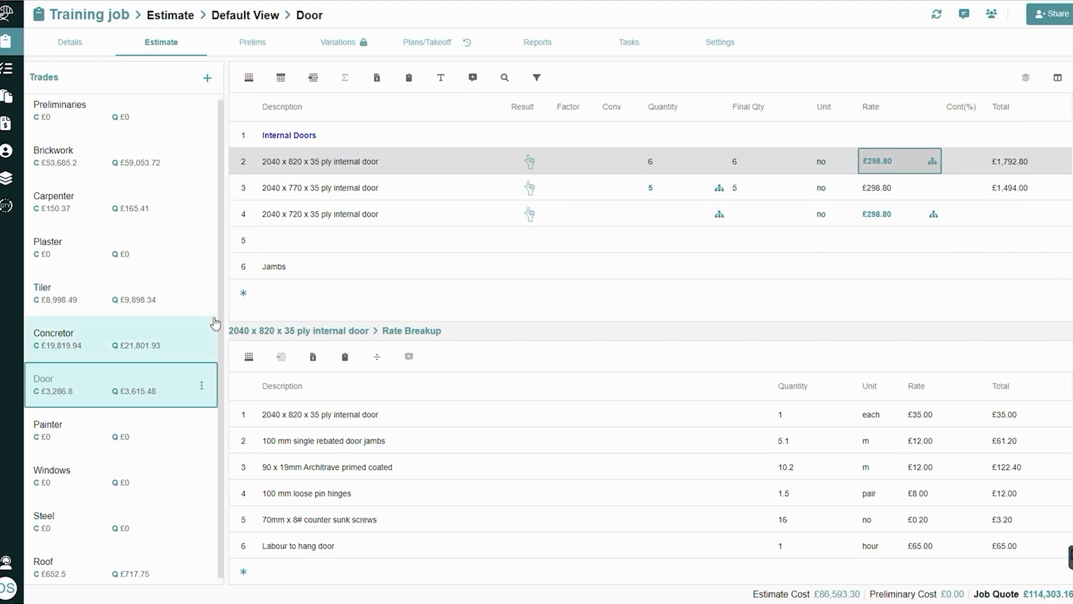
Clear the rate of 125mm Slab on ground in the Concretor trade and convert it to a rate breakup
{"action": "left_click", "coordinate": [121, 355]}
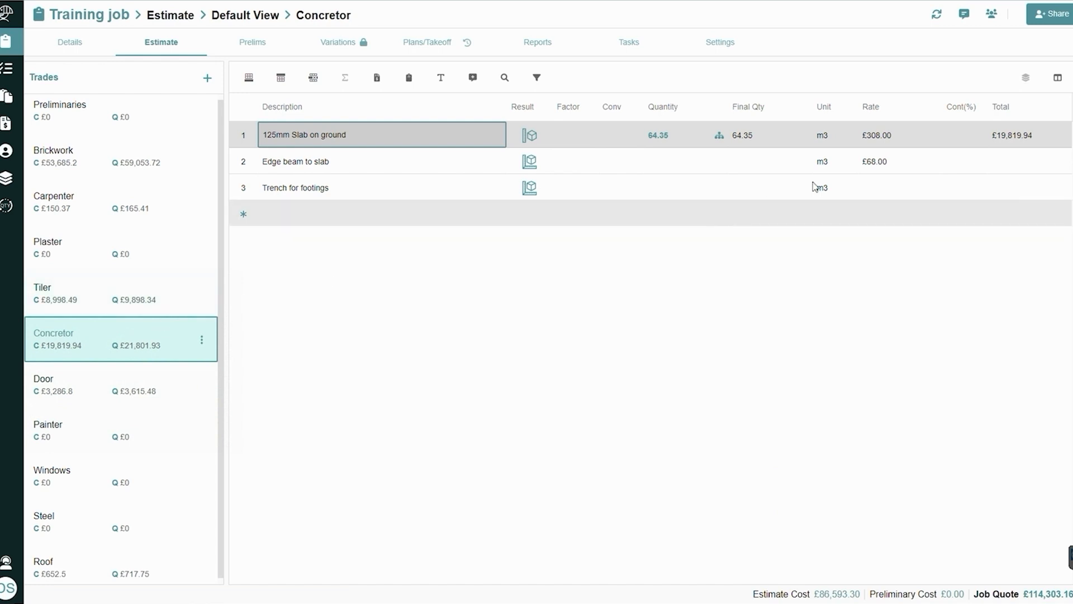
{"action": "left_click", "coordinate": [882, 140]}
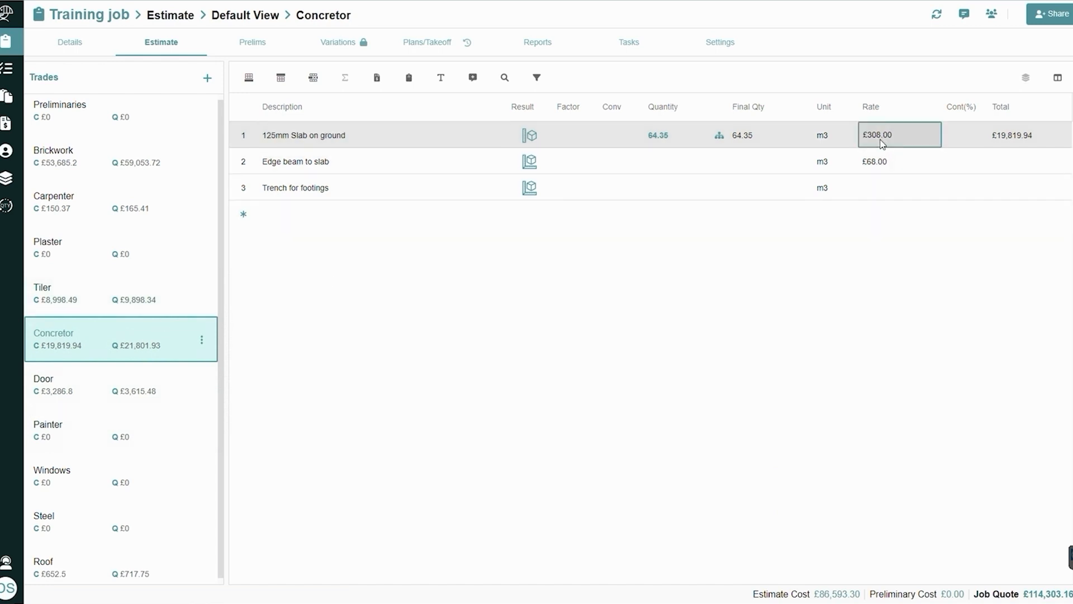
{"action": "key", "text": "Delete"}
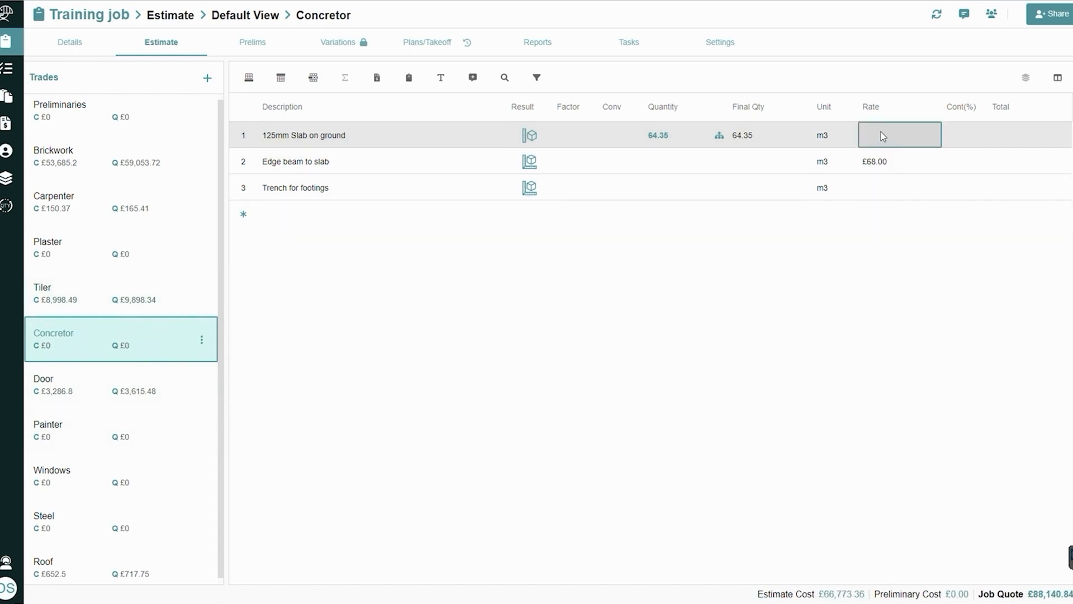
{"action": "right_click", "coordinate": [882, 137]}
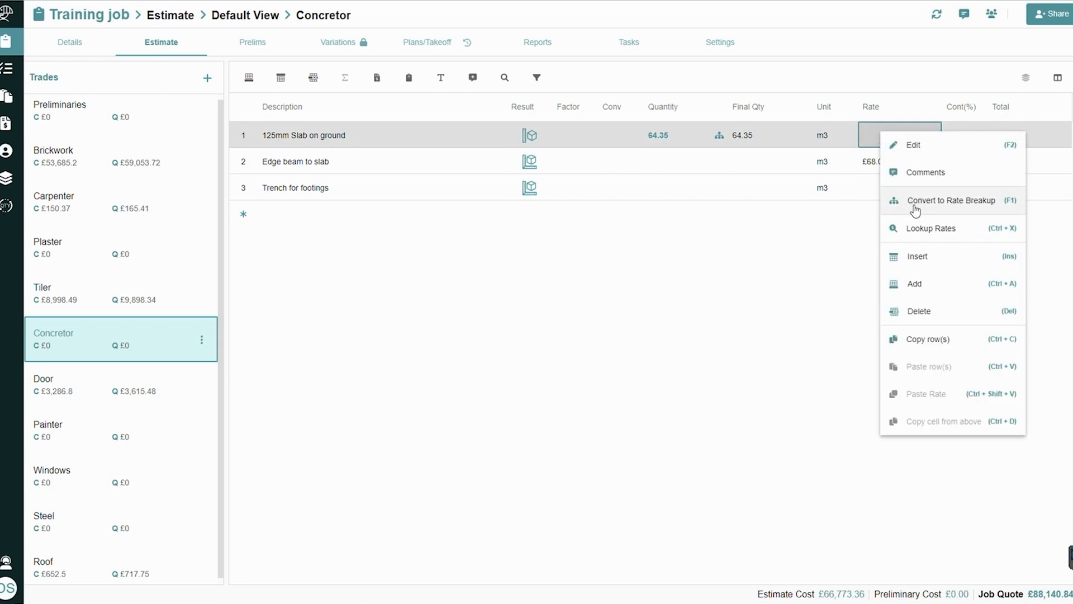
{"action": "left_click", "coordinate": [915, 210]}
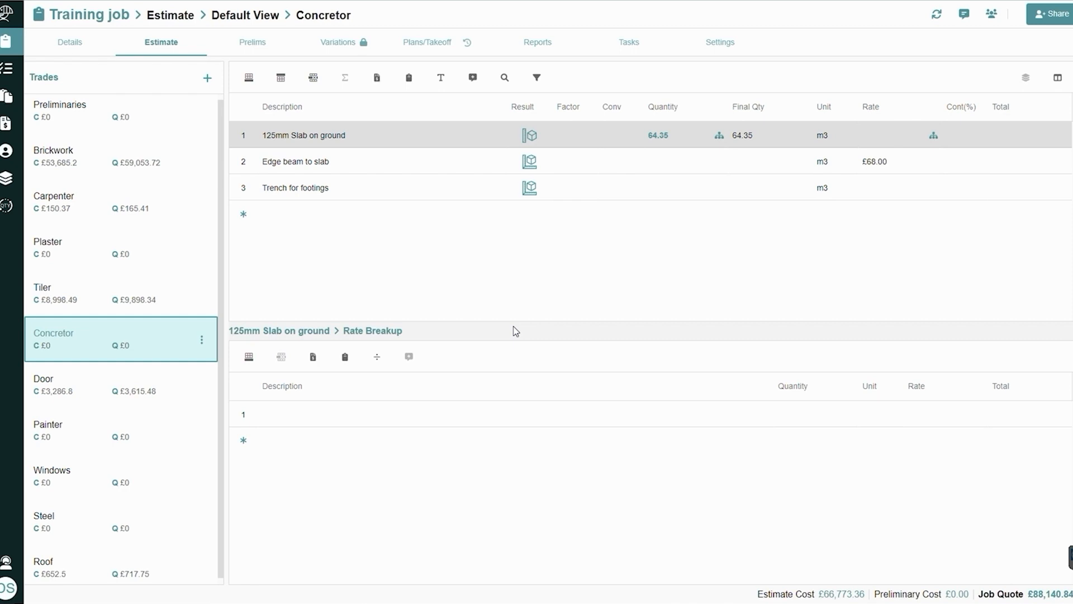
Add two "Labour" rows and a "material" row to the rate breakup of 125mm Slab on ground
{"action": "left_click", "coordinate": [360, 428]}
{"action": "type", "text": "Labour"}
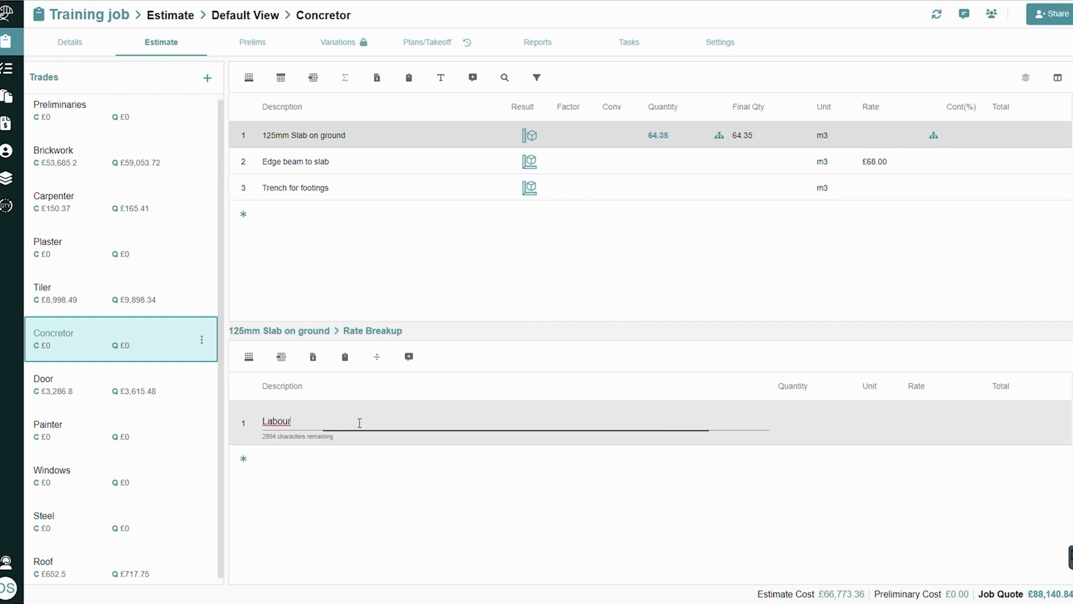
{"action": "left_click", "coordinate": [355, 457]}
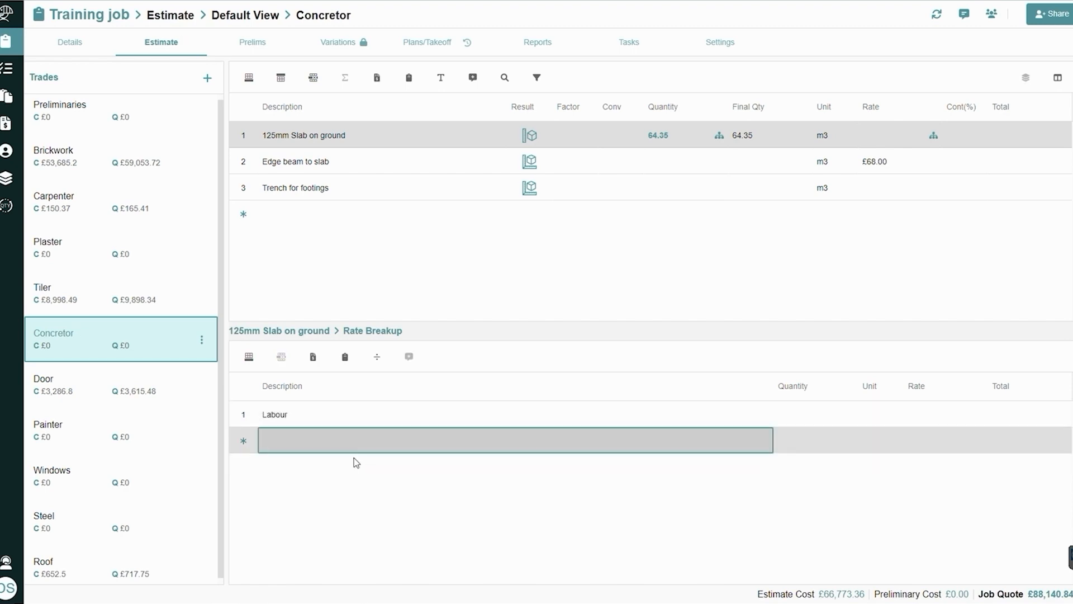
{"action": "type", "text": "Labour"}
{"action": "left_click", "coordinate": [354, 458]}
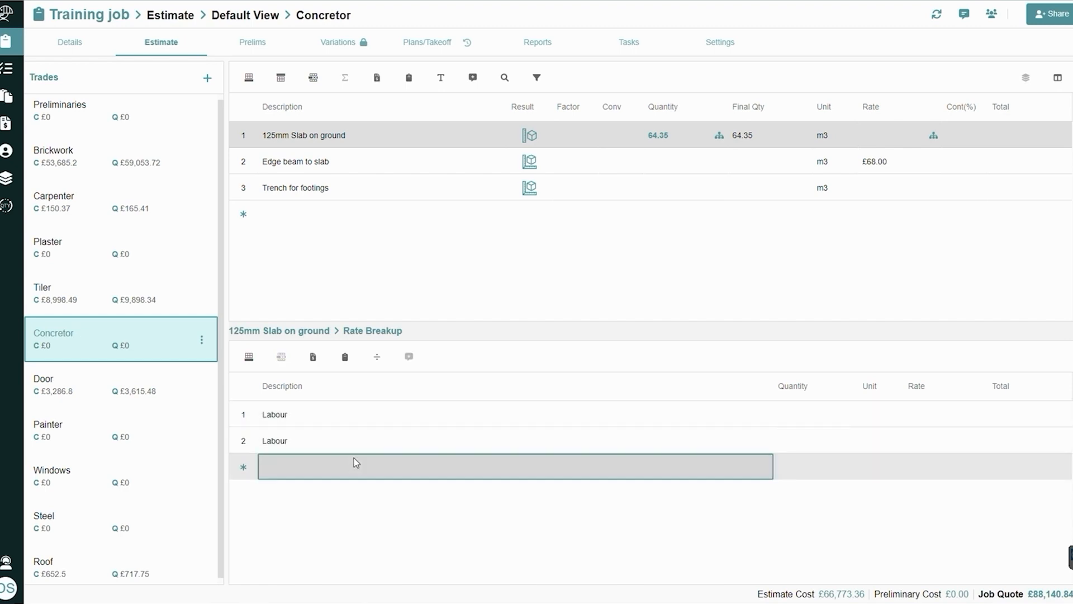
{"action": "type", "text": "material"}
{"action": "key", "text": "Return"}
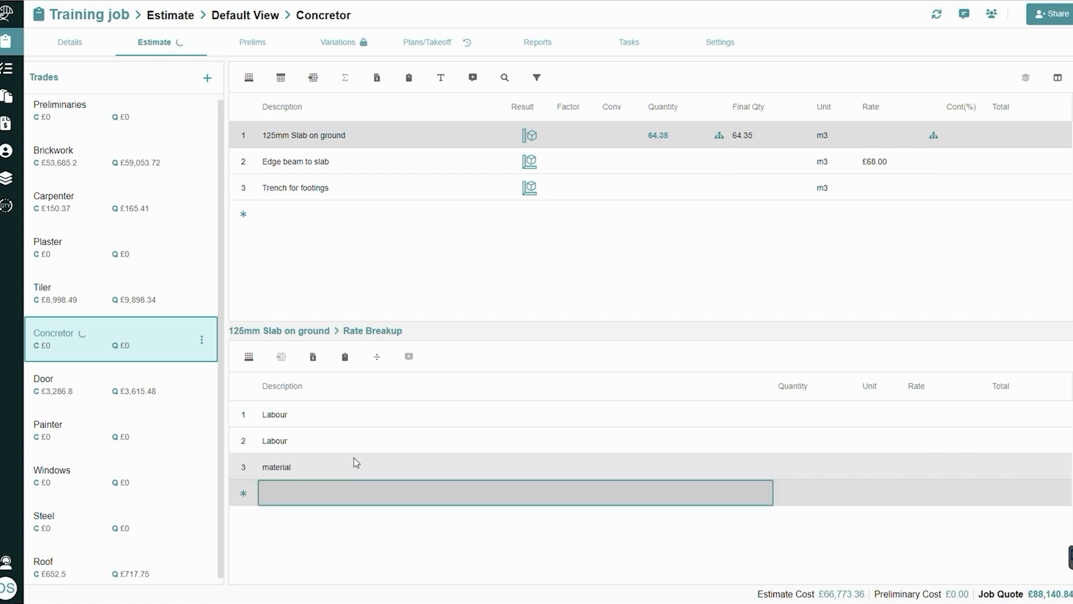
Add a "PLant" row to the slab's rate breakup and set the first Labour row to quantity 1, unit DAy, rate 50
{"action": "type", "text": "PLant"}
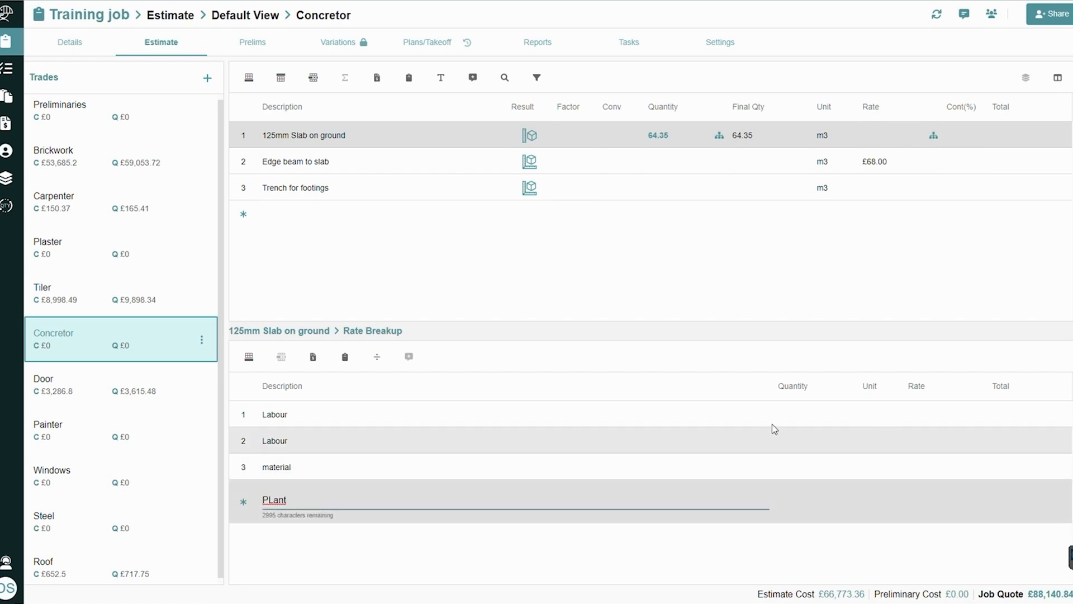
{"action": "left_click", "coordinate": [803, 420]}
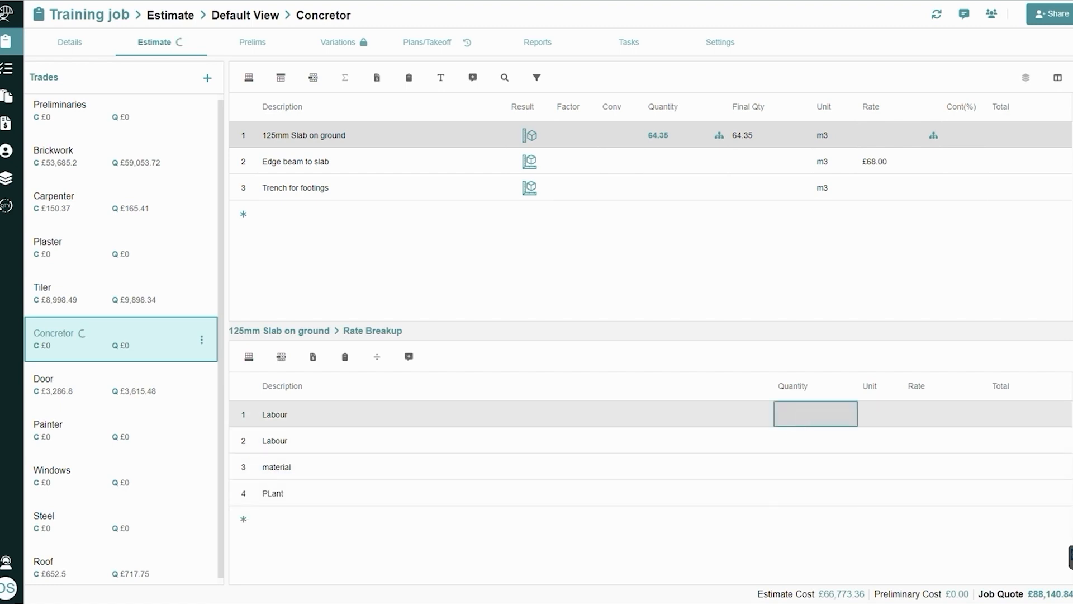
{"action": "type", "text": "1"}
{"action": "left_click", "coordinate": [883, 419]}
{"action": "type", "text": "DAy"}
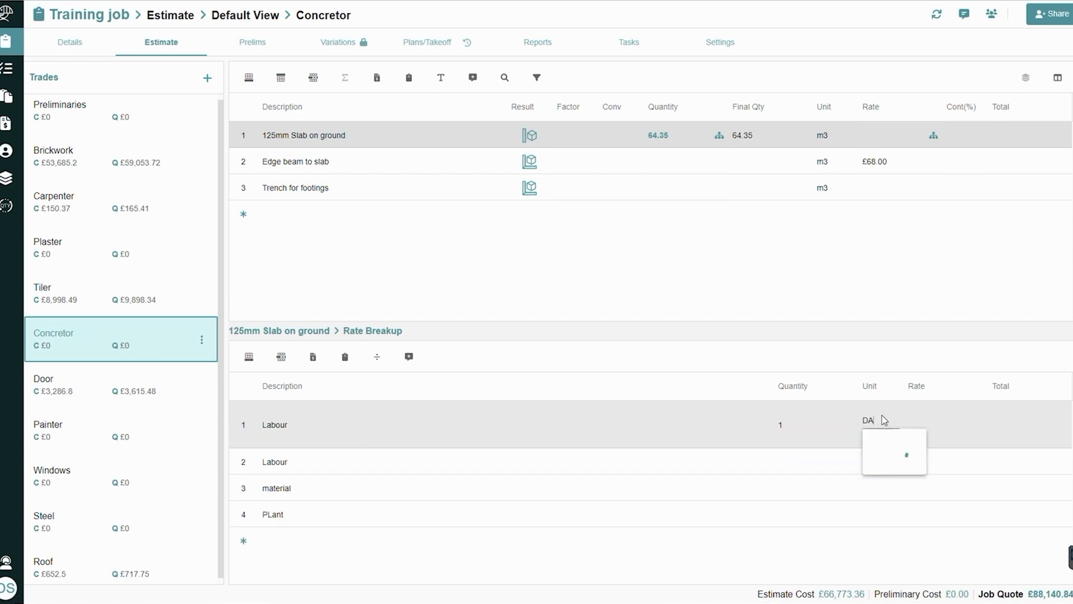
{"action": "left_click", "coordinate": [922, 418]}
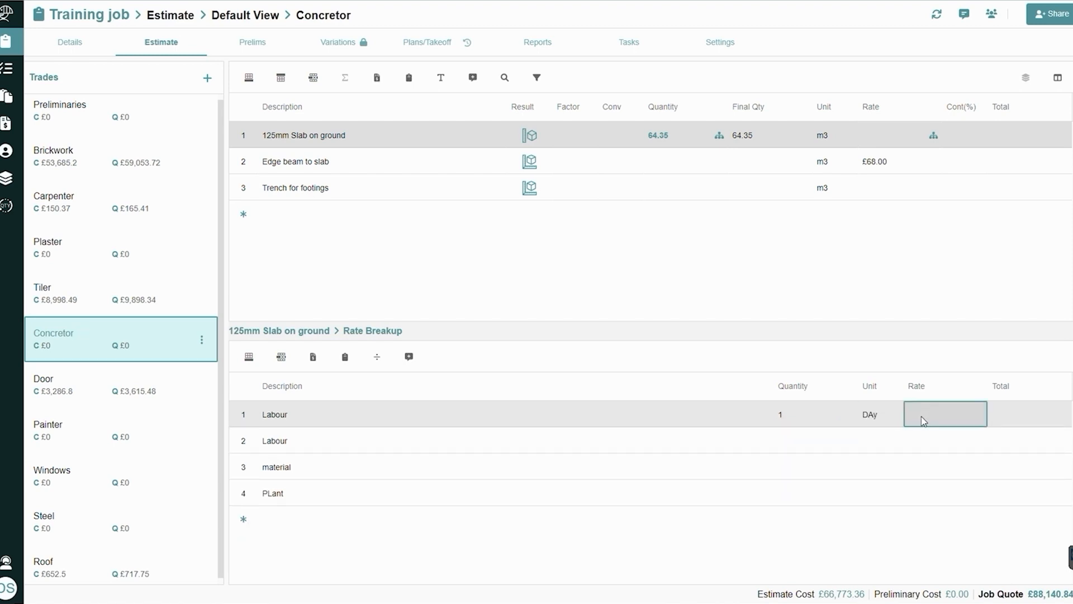
{"action": "type", "text": "50"}
Set the second Labour row of the slab's rate breakup to quantity 1, unit Day and rate 65
{"action": "left_click", "coordinate": [784, 464]}
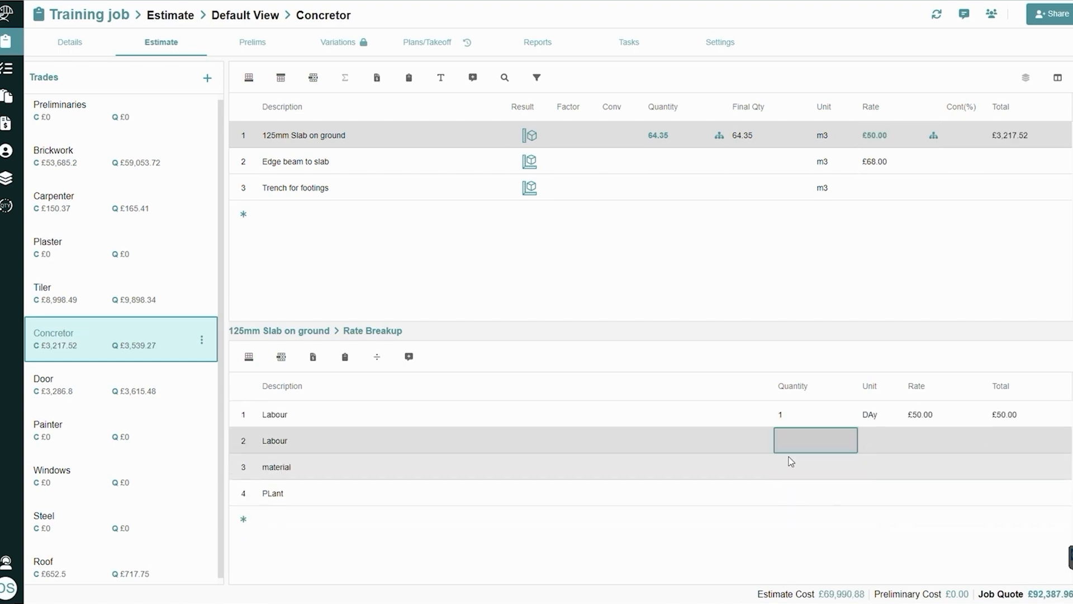
{"action": "type", "text": "1"}
{"action": "left_click", "coordinate": [875, 447]}
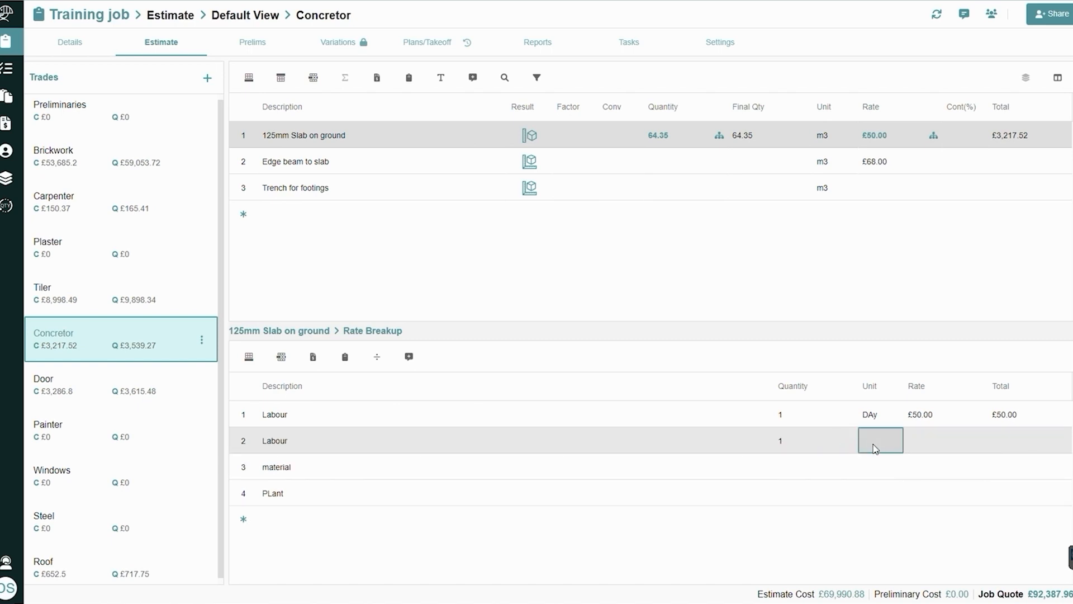
{"action": "type", "text": "Day"}
{"action": "key", "text": "Tab"}
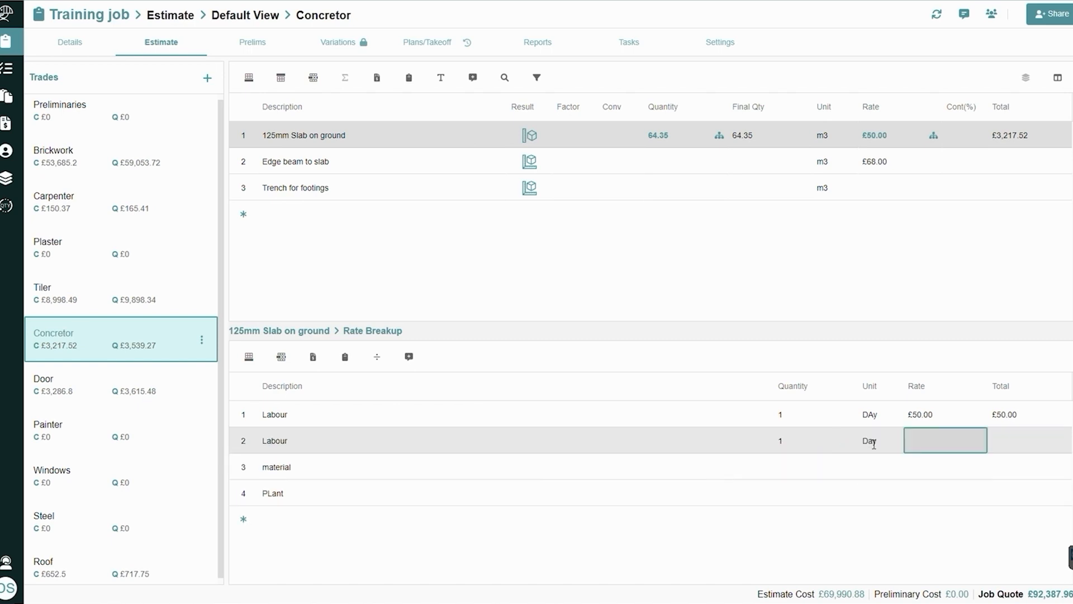
{"action": "type", "text": "65"}
Set the material row of the slab's rate breakup to quantity 1, unit M3 and rate 65
{"action": "left_click", "coordinate": [788, 480]}
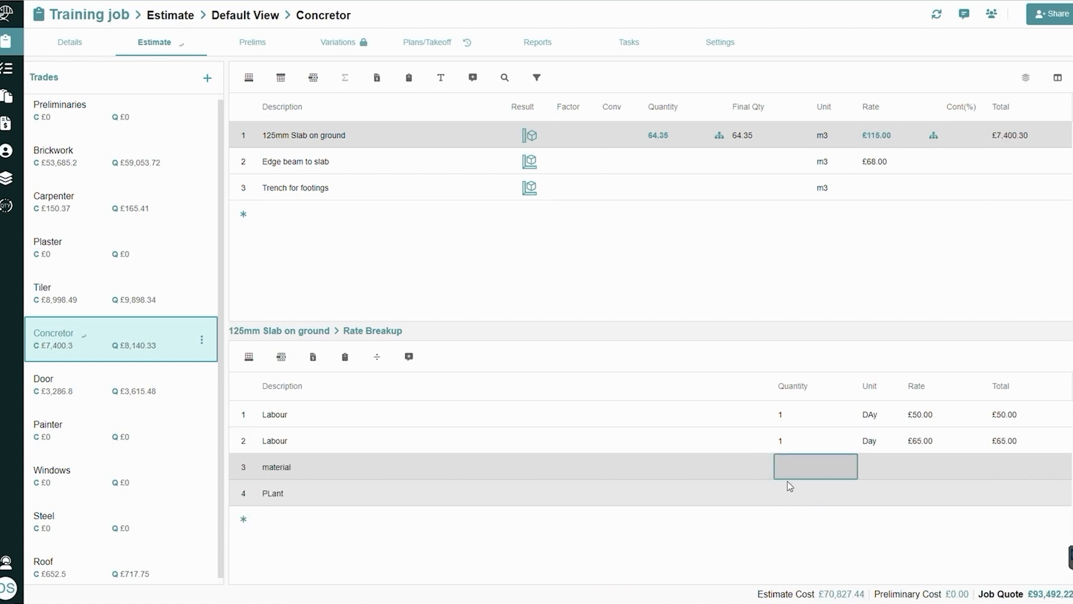
{"action": "type", "text": "1"}
{"action": "left_click", "coordinate": [876, 469]}
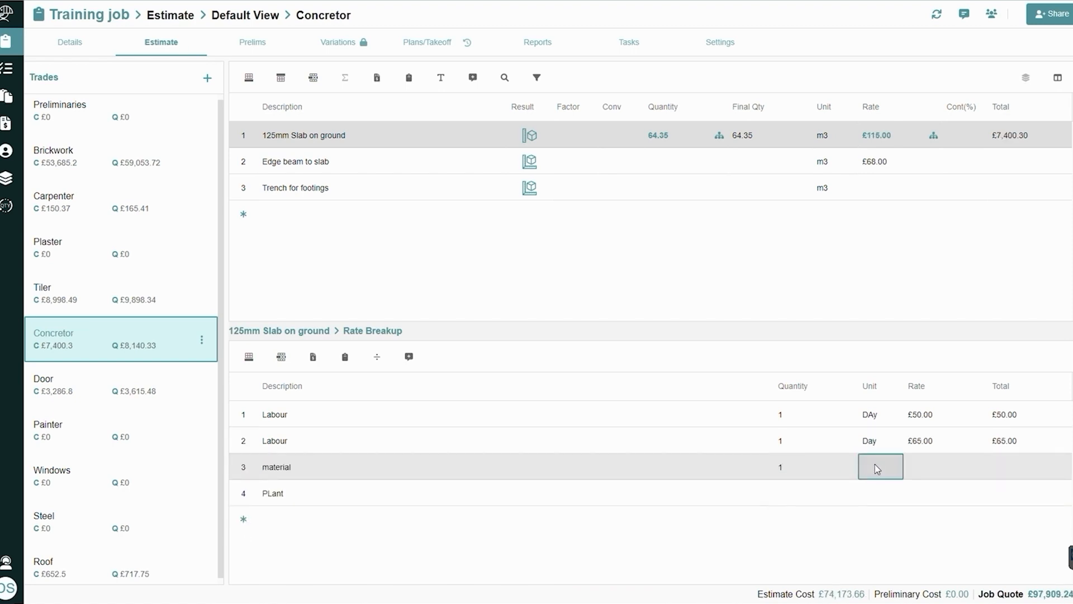
{"action": "type", "text": "M3"}
{"action": "left_click", "coordinate": [934, 464]}
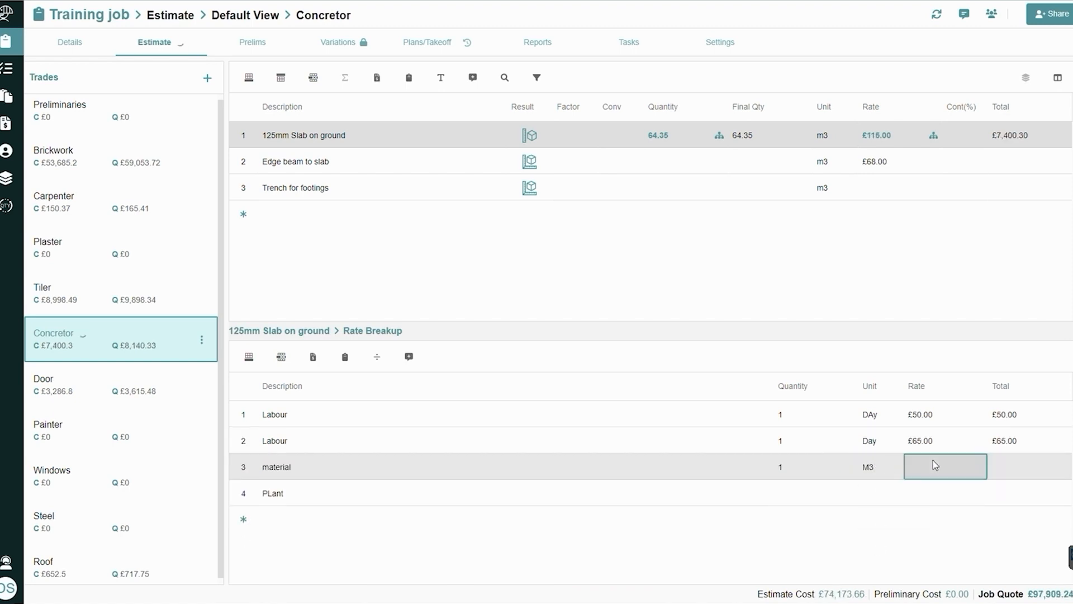
{"action": "type", "text": "65"}
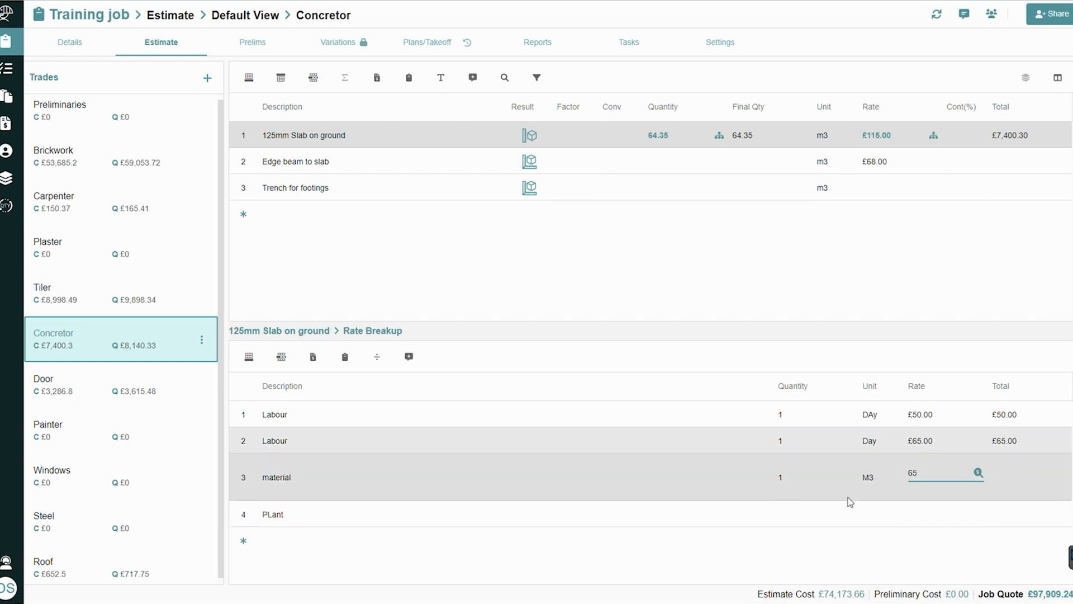
Set the PLant row of the slab's rate breakup to quantity 1, unit Day and rate 125
{"action": "left_click", "coordinate": [776, 505]}
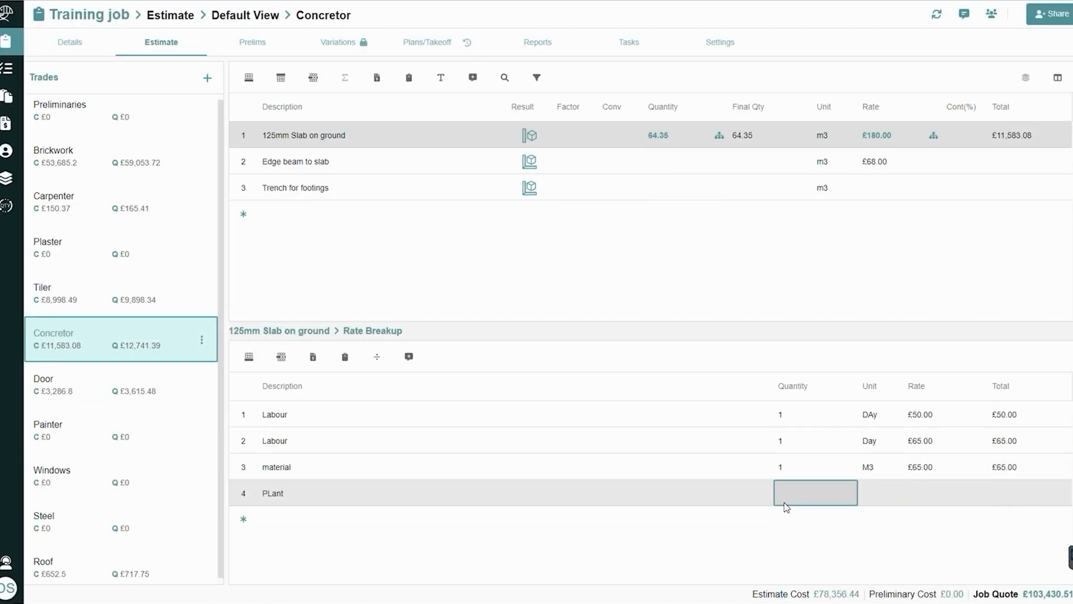
{"action": "type", "text": "1"}
{"action": "left_click", "coordinate": [873, 503]}
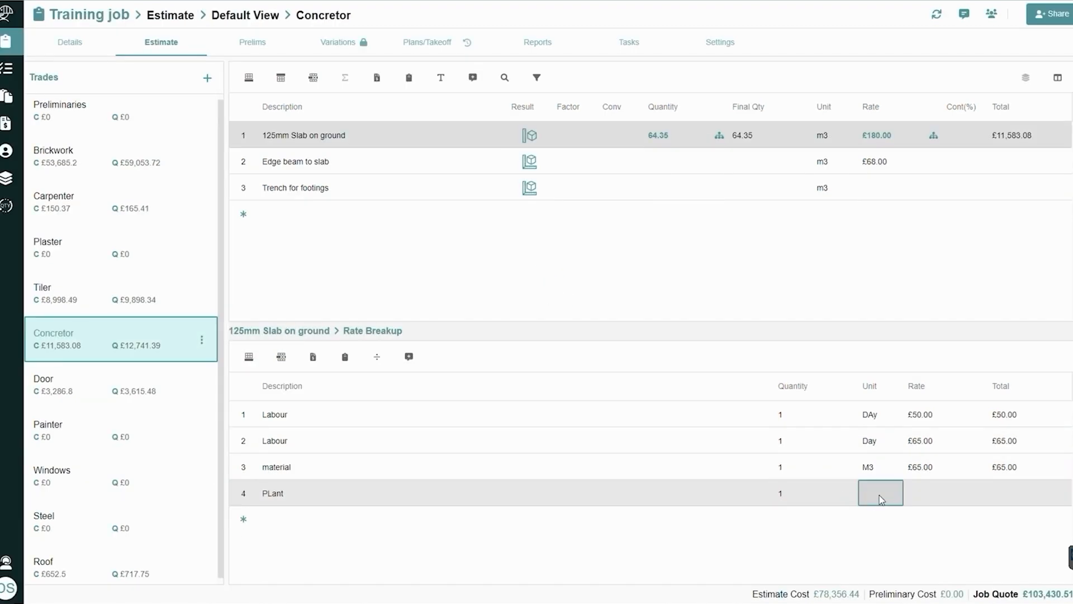
{"action": "type", "text": "Day"}
{"action": "key", "text": "Tab"}
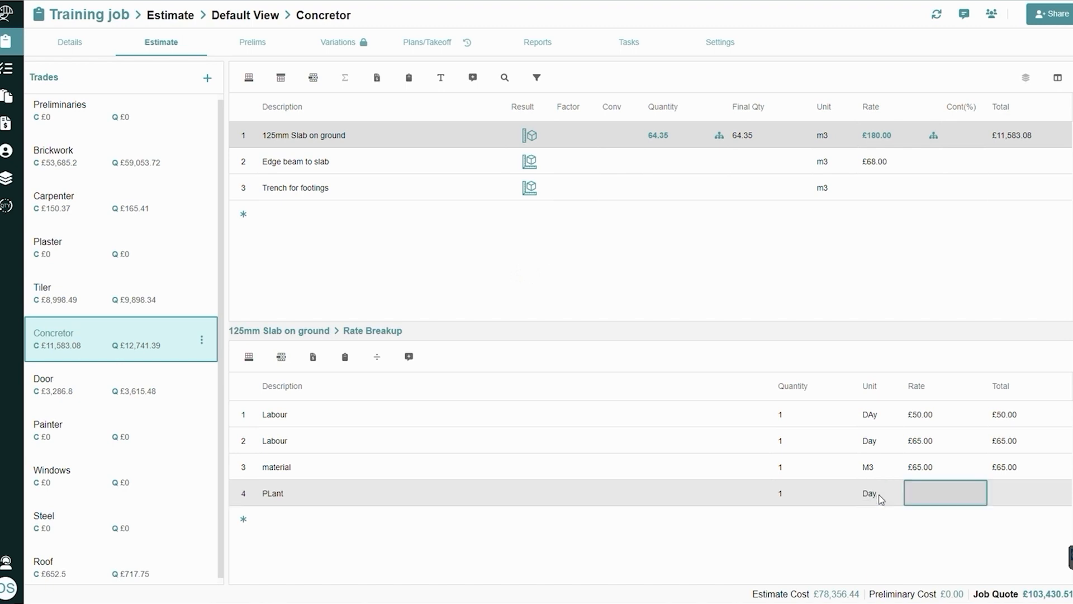
{"action": "type", "text": "125"}
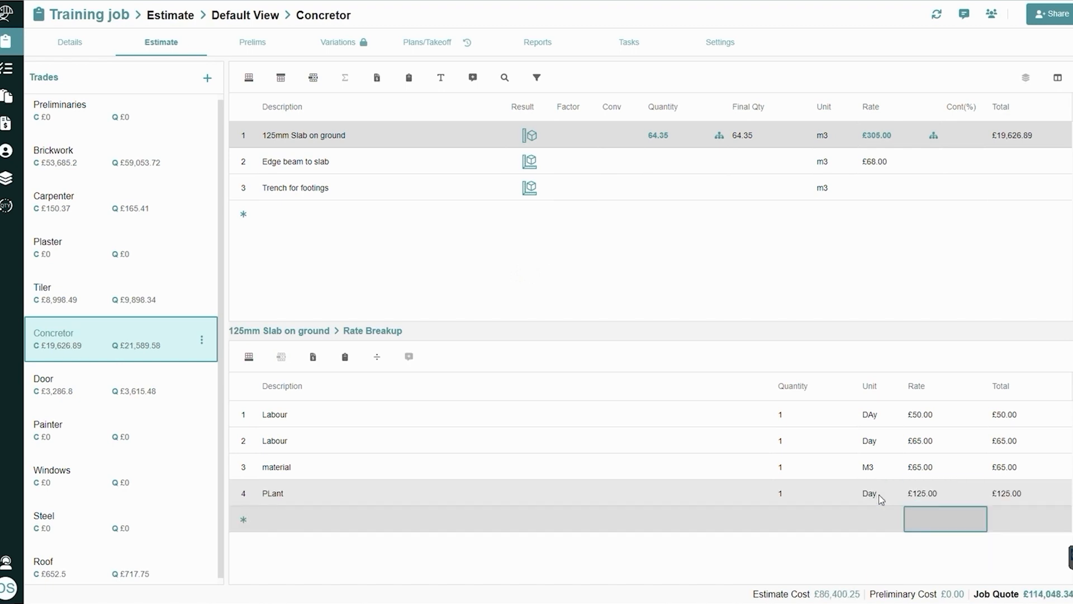
{"action": "key", "text": "Return"}
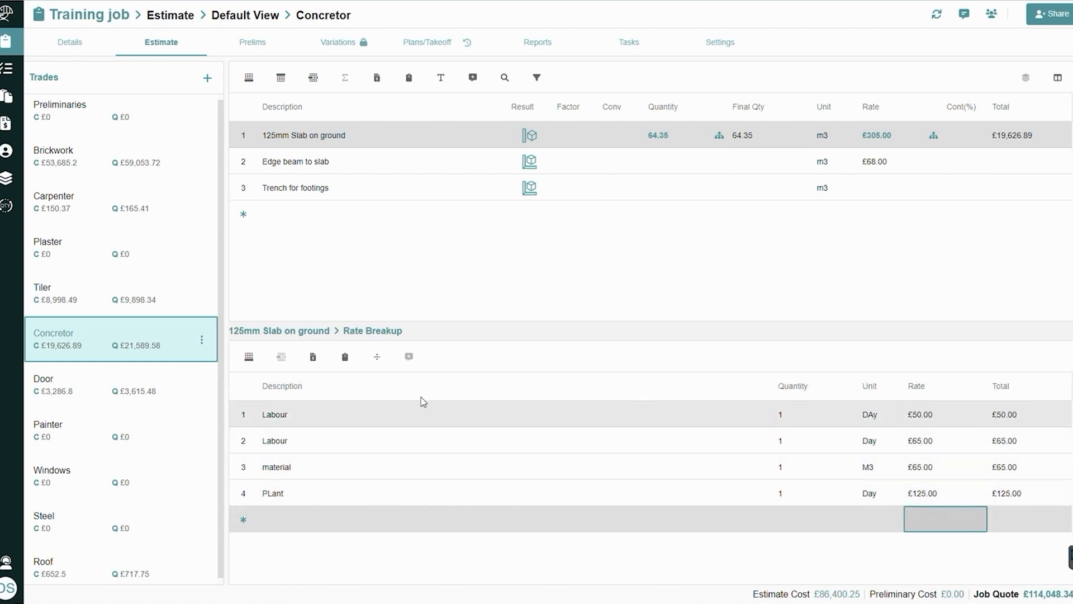
Enable rate breakup division for 125mm Slab on ground with a divisor of 64.35
{"action": "left_click", "coordinate": [377, 361]}
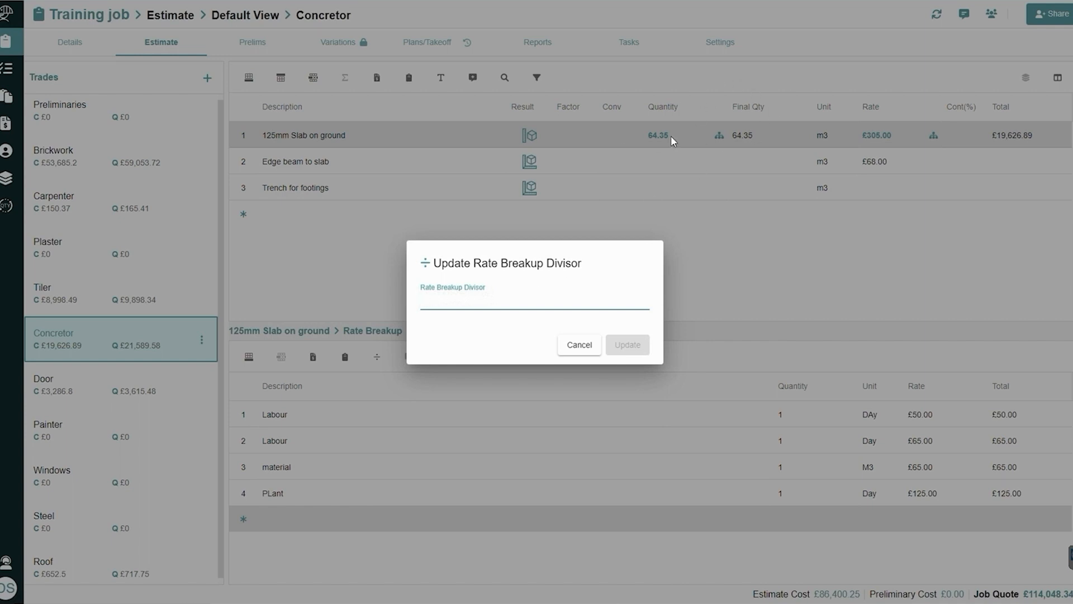
{"action": "type", "text": "64.35"}
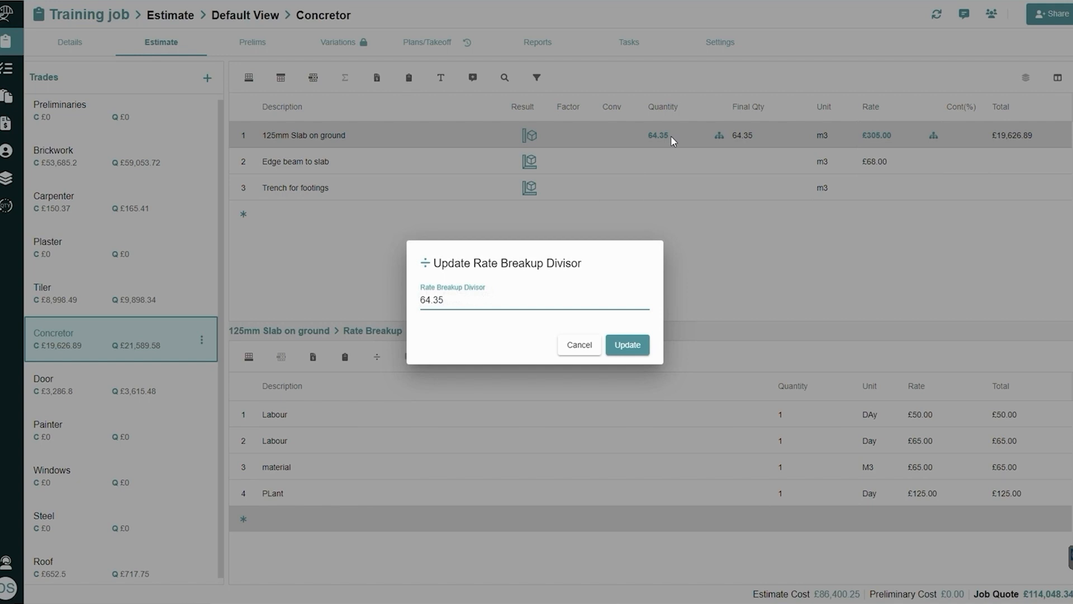
{"action": "left_click", "coordinate": [626, 346]}
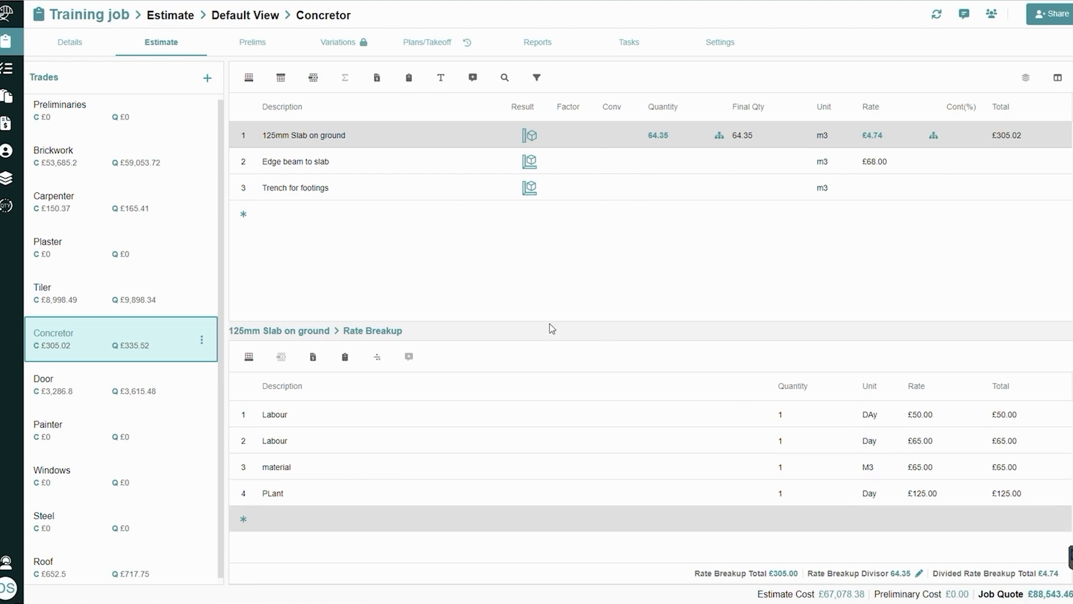
Clear the rate of the Roof Tiles item in the Roof trade
{"action": "left_click", "coordinate": [137, 168]}
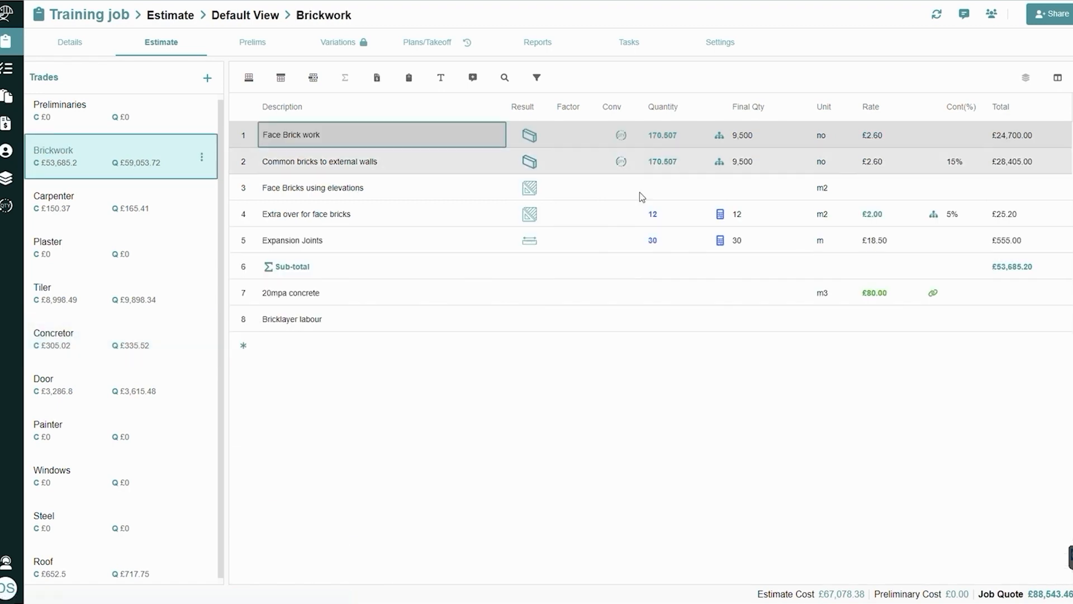
{"action": "mouse_move", "coordinate": [908, 298]}
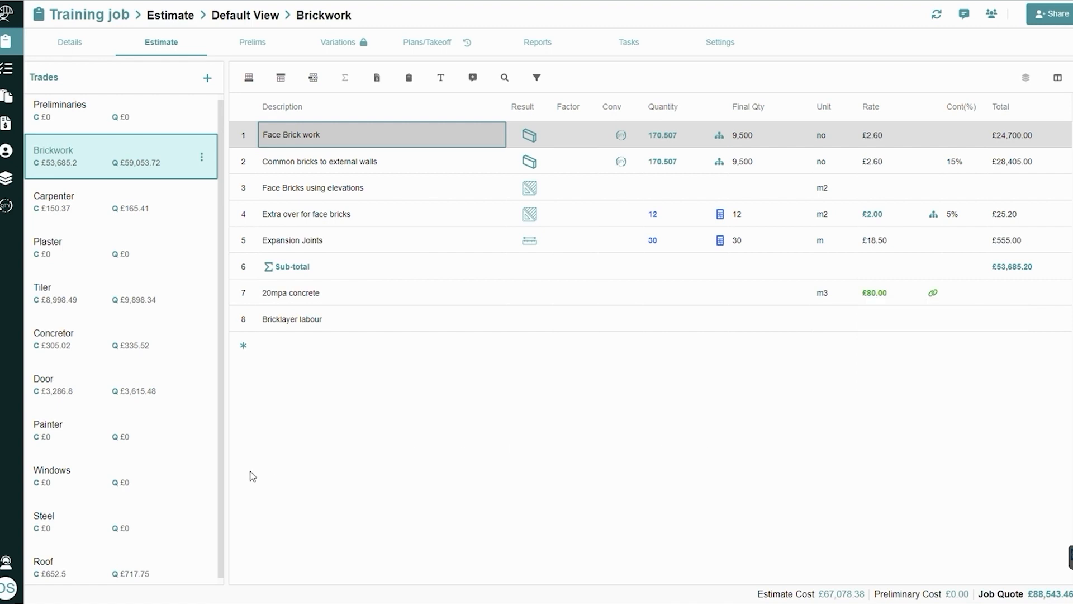
{"action": "left_click", "coordinate": [163, 562]}
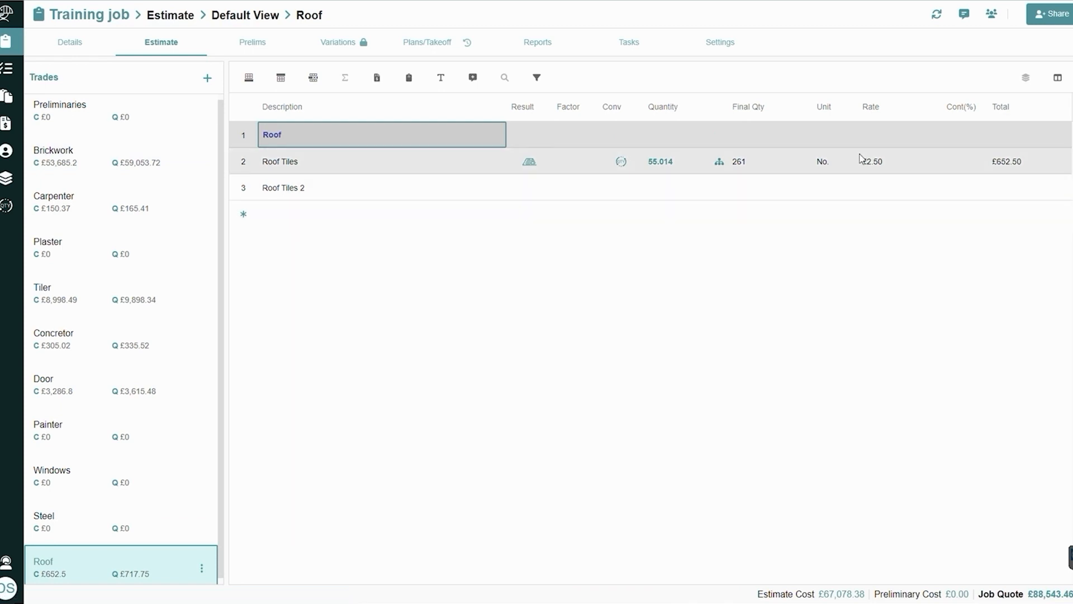
{"action": "left_click", "coordinate": [909, 166]}
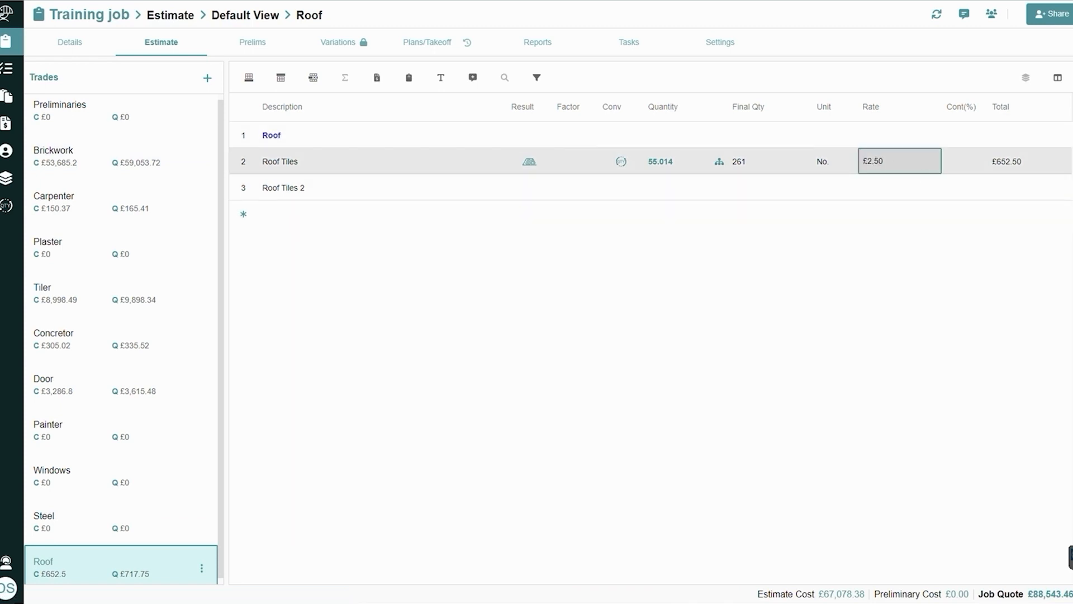
{"action": "key", "text": "Delete"}
Look up the Roof Tiles rate in Demo Price List and apply Roofing price code PL2, Roof Tile B
{"action": "double_click", "coordinate": [914, 167]}
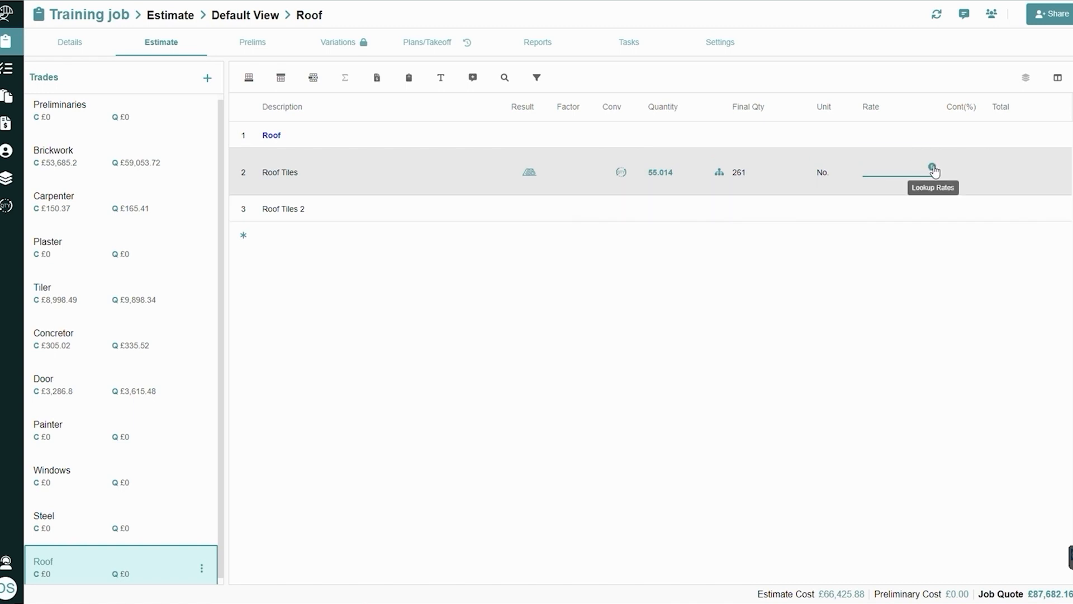
{"action": "left_click", "coordinate": [934, 167]}
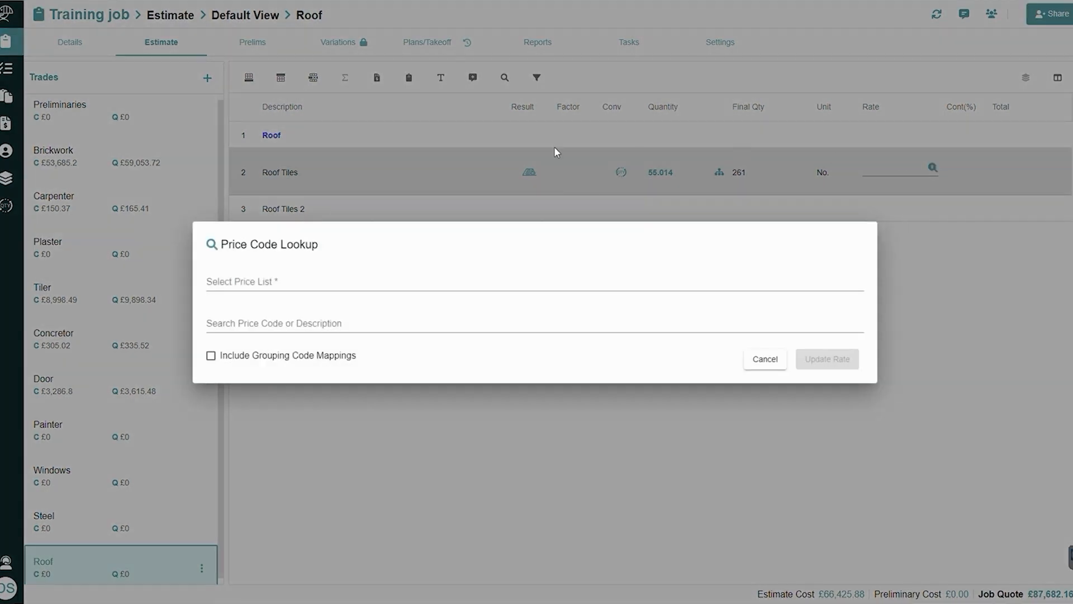
{"action": "left_click", "coordinate": [377, 279]}
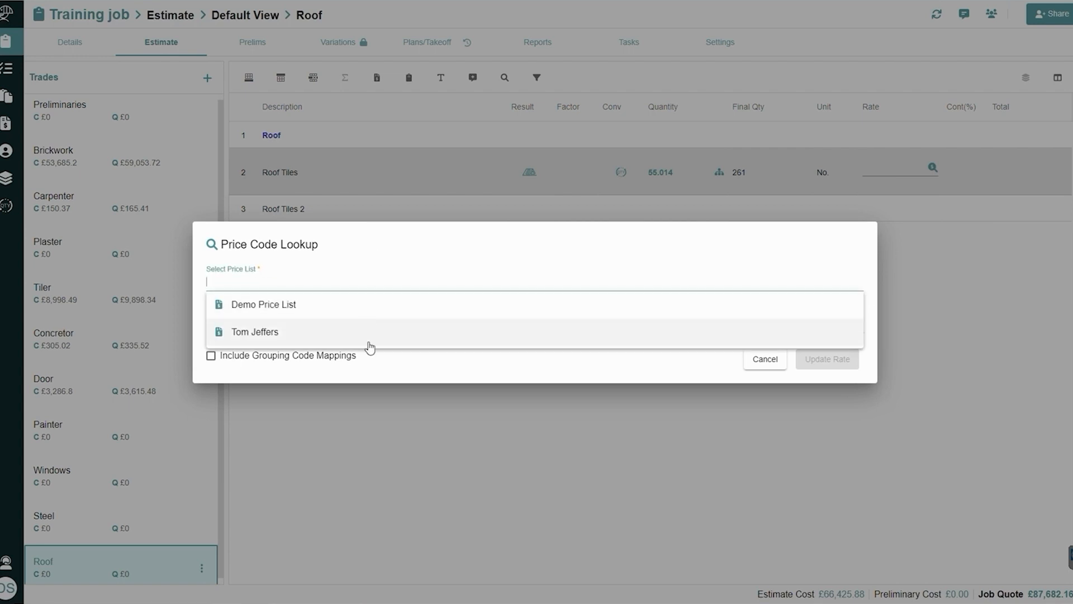
{"action": "left_click", "coordinate": [388, 310]}
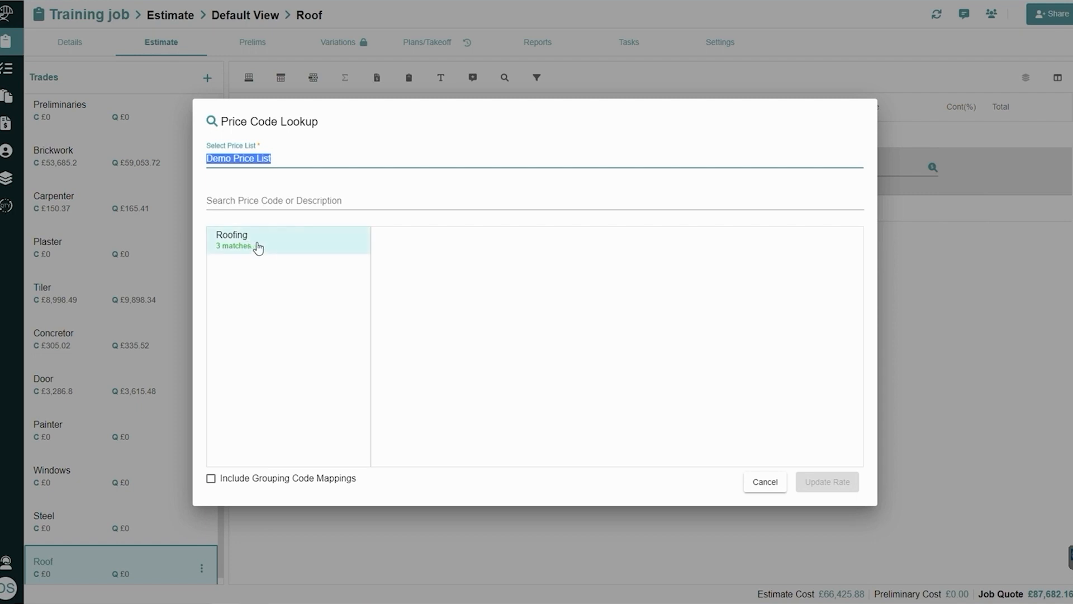
{"action": "left_click", "coordinate": [258, 247]}
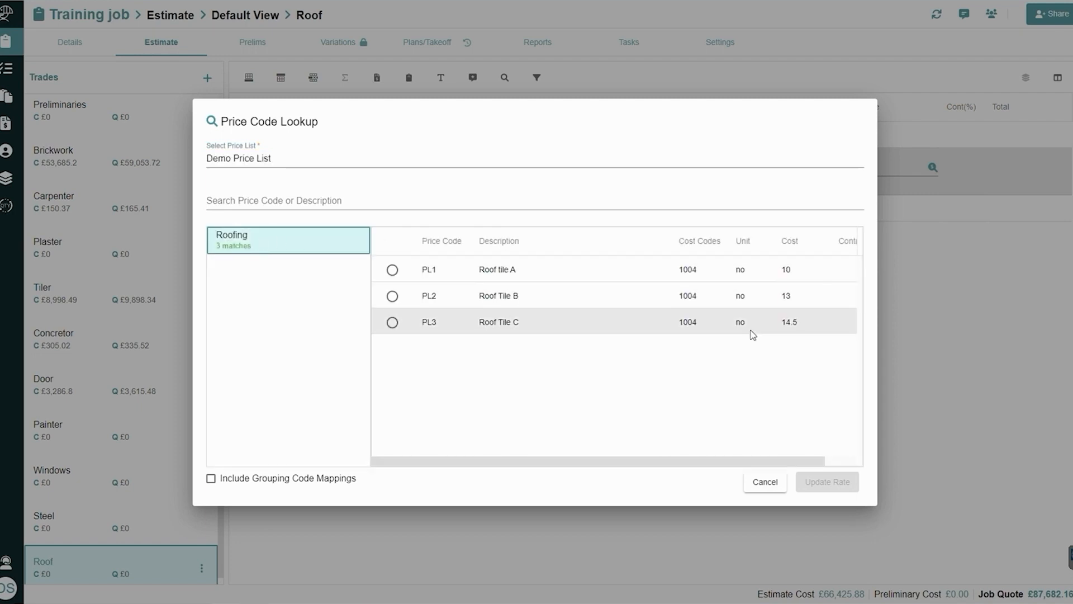
{"action": "left_click", "coordinate": [392, 297]}
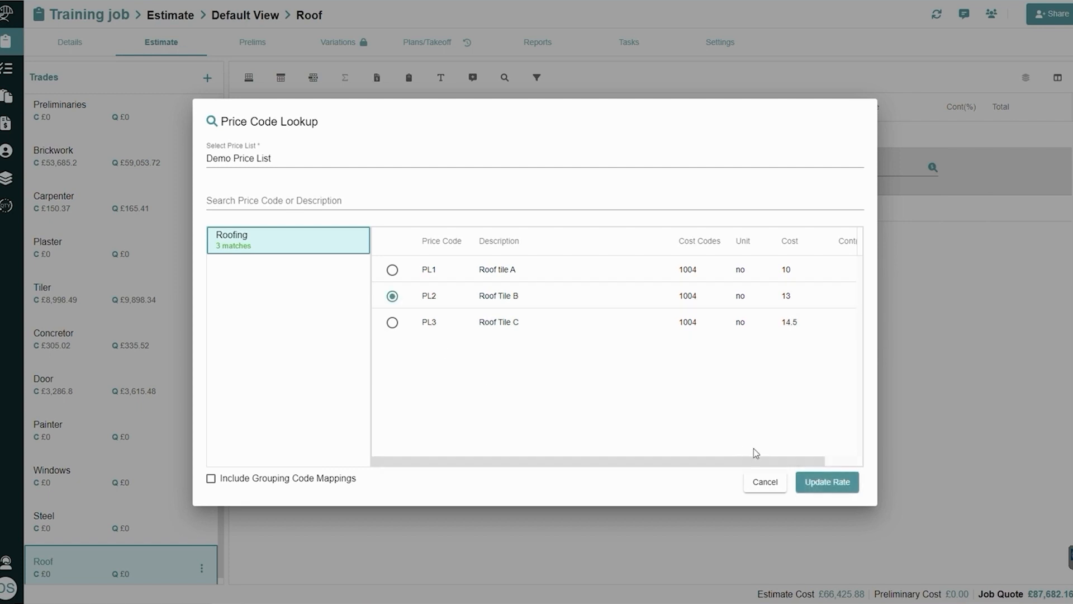
{"action": "left_click", "coordinate": [835, 491]}
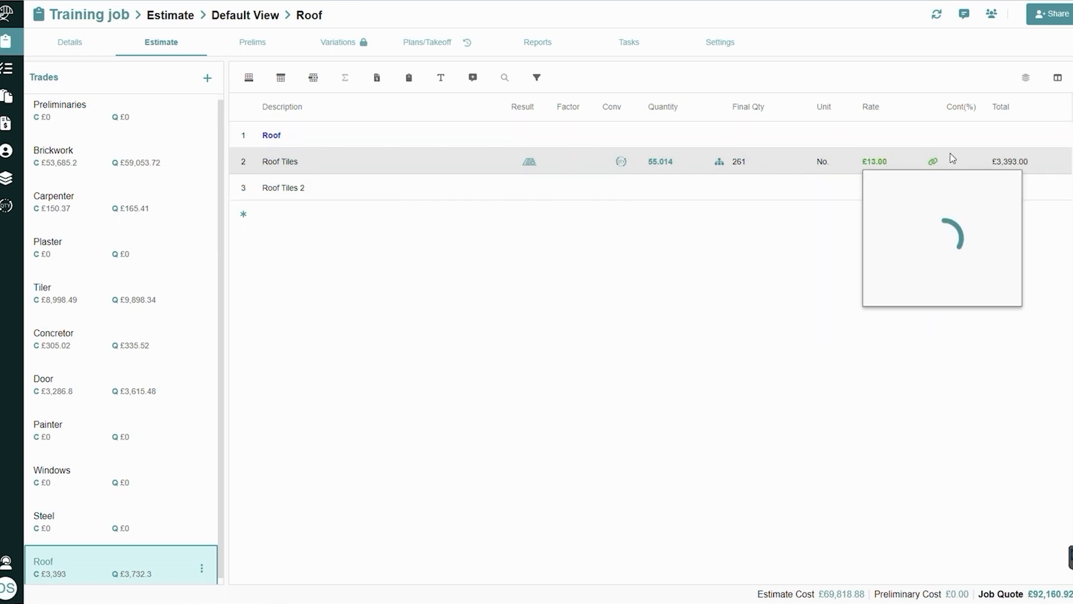
Set the cost of the linked Roof Tile B item in Demo Price List to 14 and return to the job list
{"action": "mouse_move", "coordinate": [931, 163]}
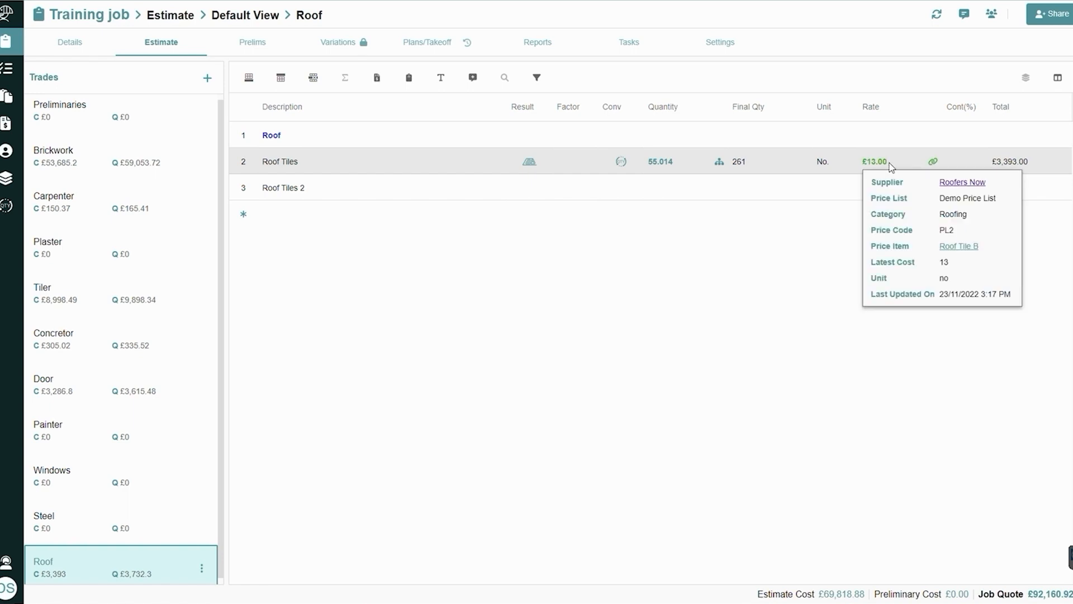
{"action": "left_click", "coordinate": [955, 252]}
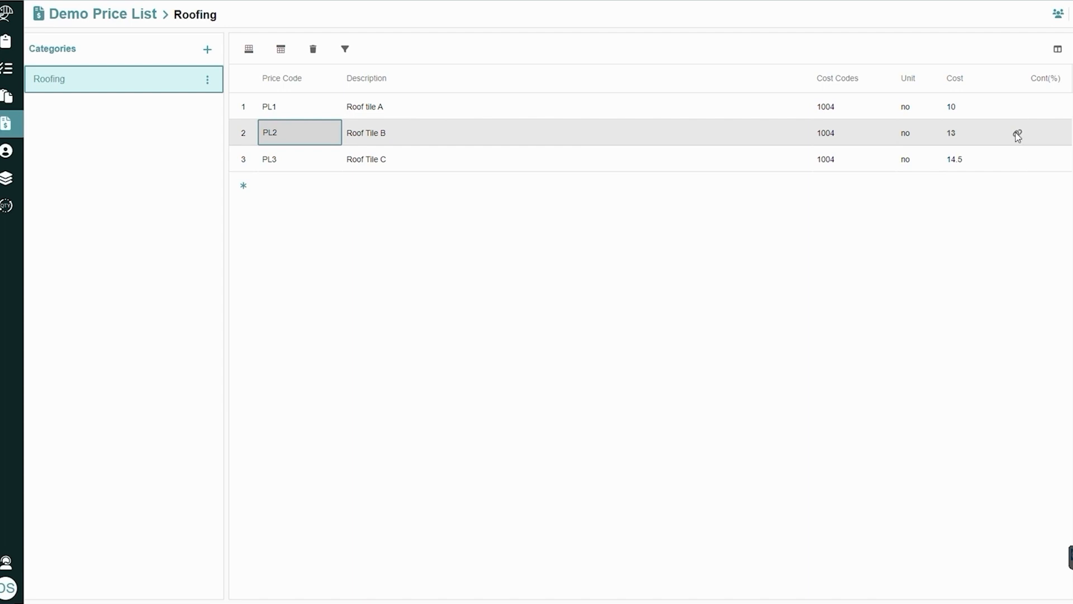
{"action": "left_click", "coordinate": [953, 133]}
{"action": "key", "text": "BackSpace"}
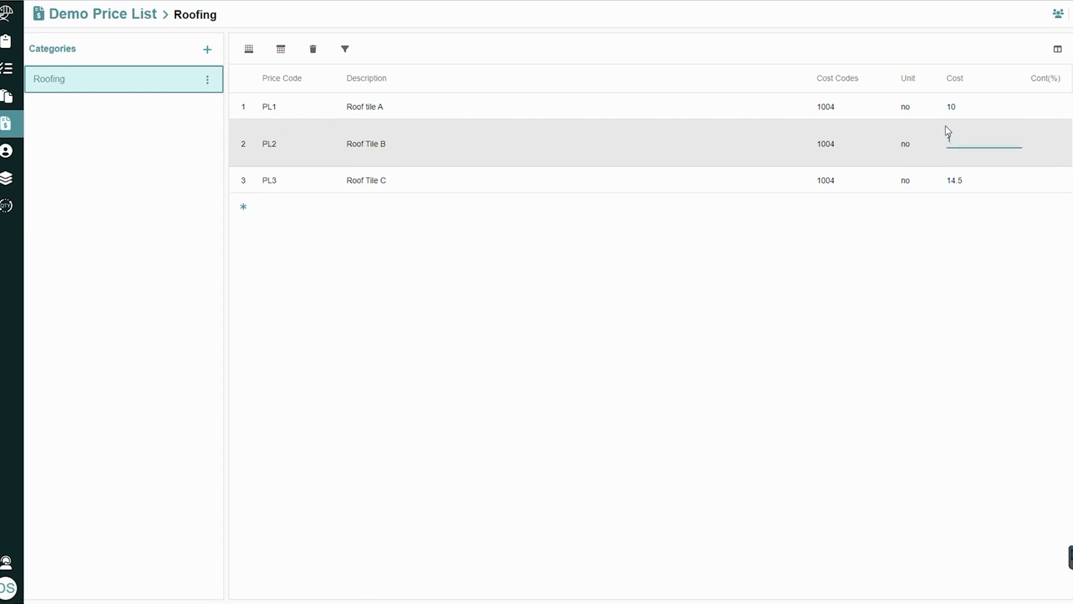
{"action": "key", "text": "Return"}
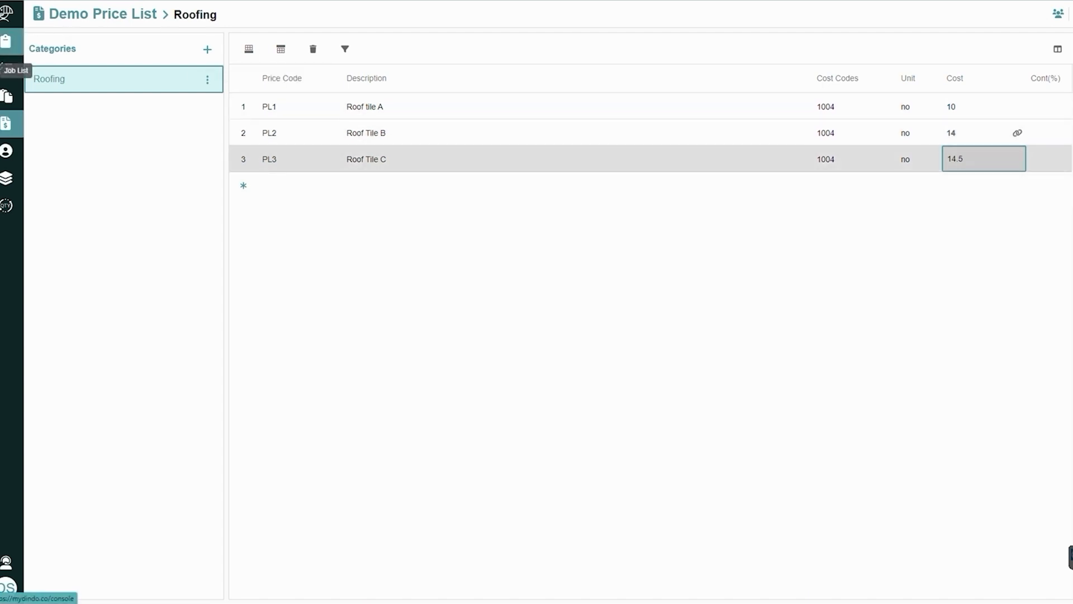
{"action": "left_click", "coordinate": [7, 42]}
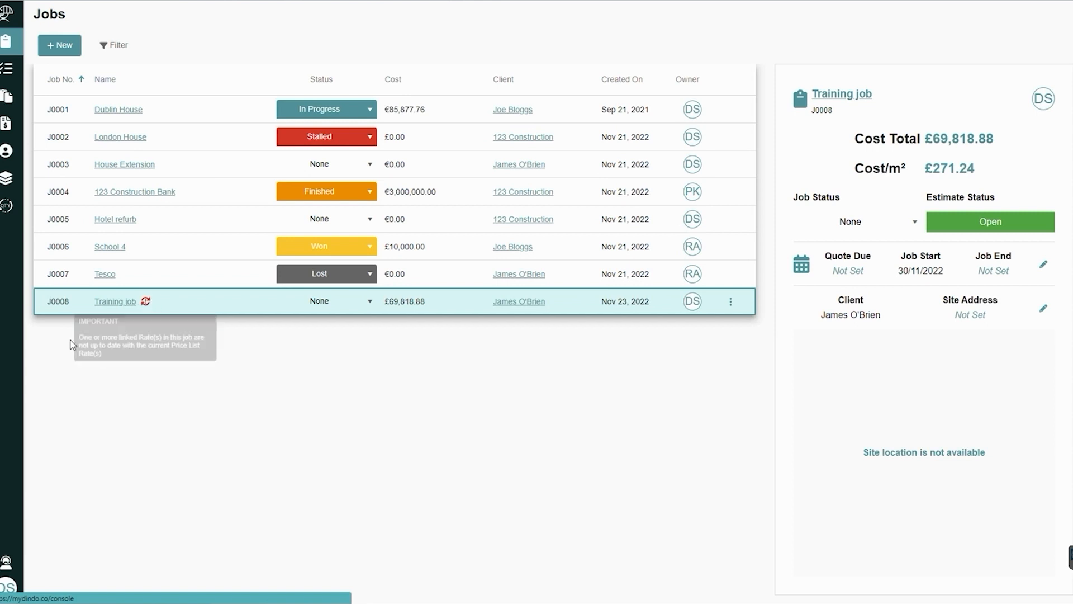
Open the Training job, update its out-of-date Roof Tiles rate to £14.00, and display the Roof trade
{"action": "left_click", "coordinate": [98, 304]}
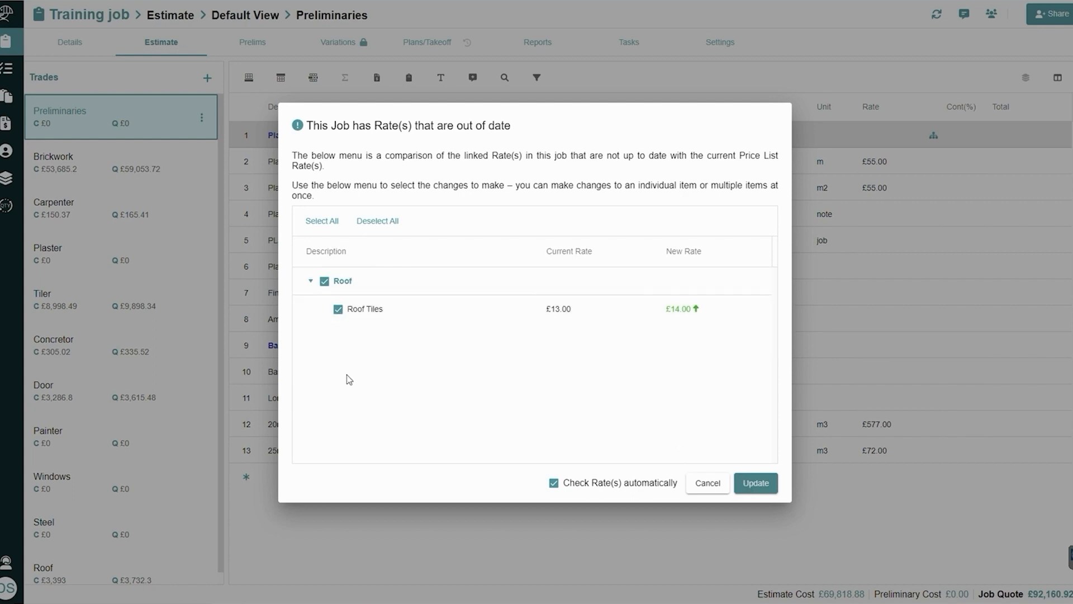
{"action": "left_click", "coordinate": [746, 490]}
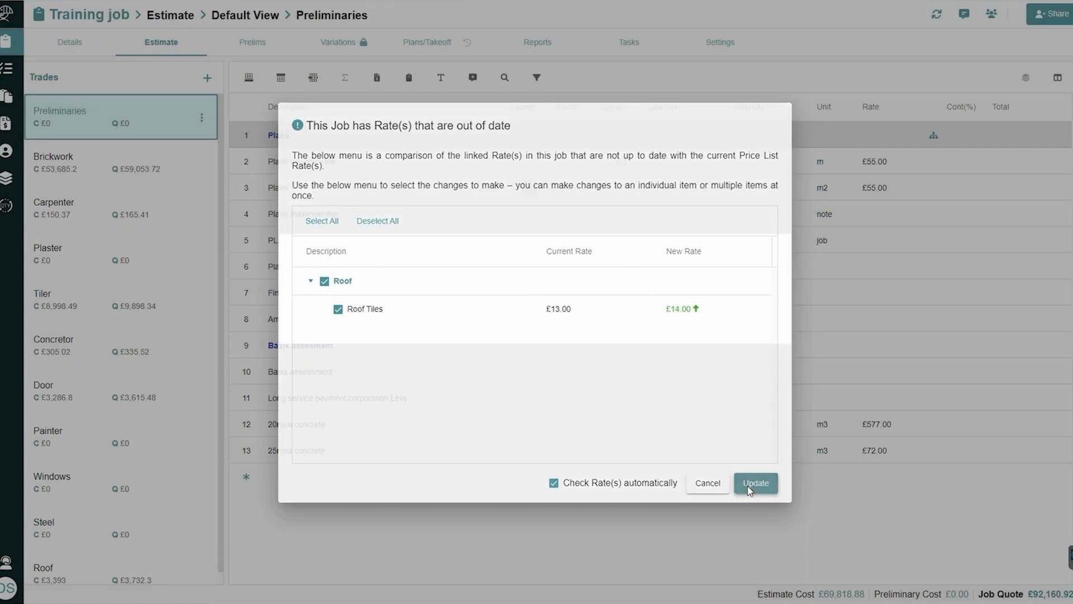
{"action": "left_click", "coordinate": [176, 576]}
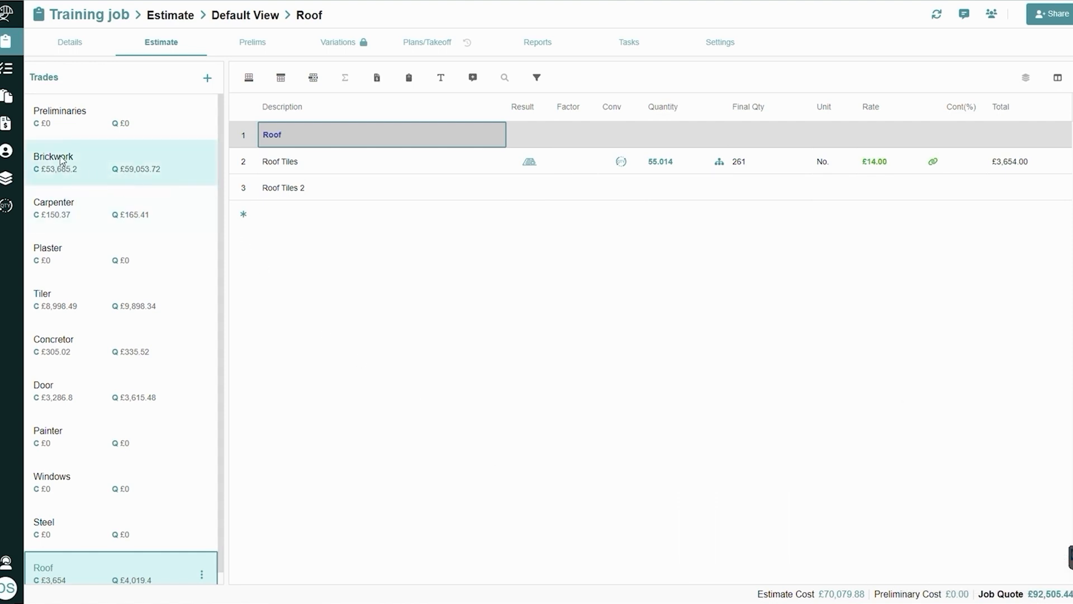
Edit the Brickwork trade in the Training job's estimate and mark it as completed
{"action": "mouse_move", "coordinate": [63, 162]}
{"action": "left_click", "coordinate": [198, 170]}
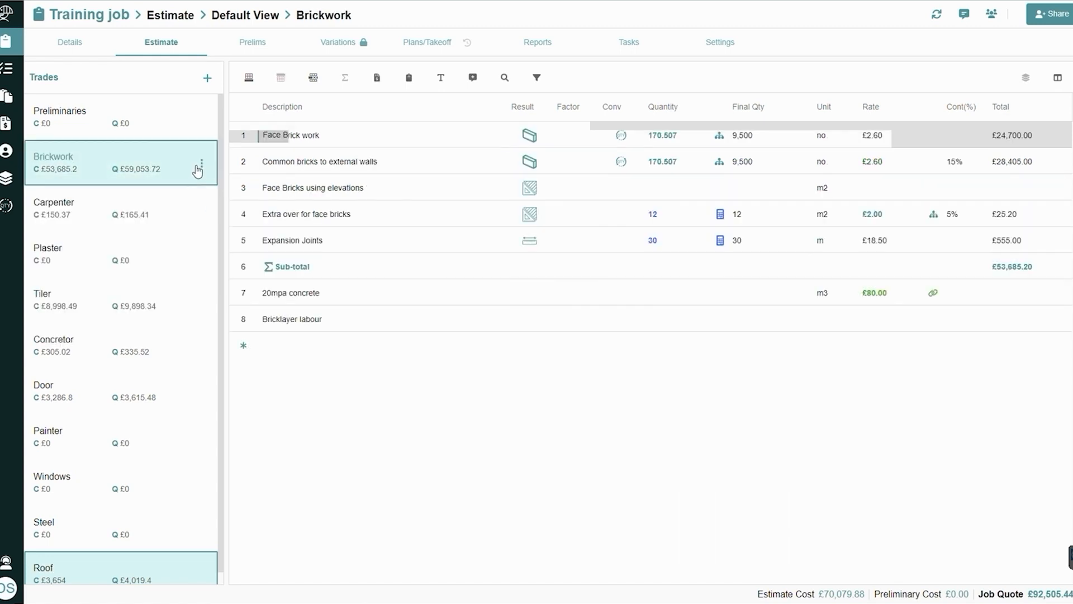
{"action": "left_click", "coordinate": [201, 163]}
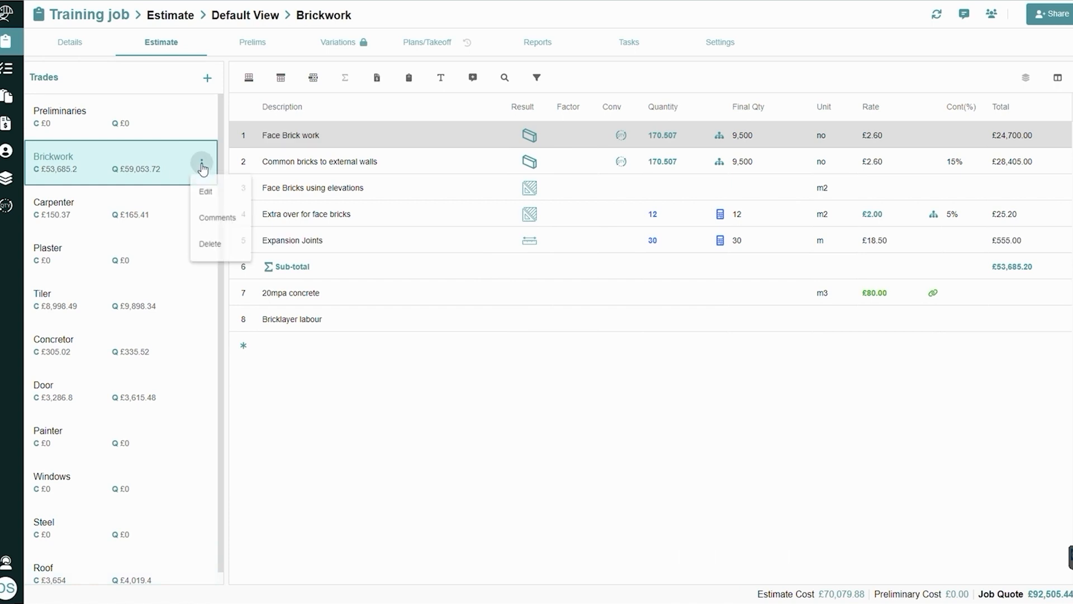
{"action": "left_click", "coordinate": [222, 195]}
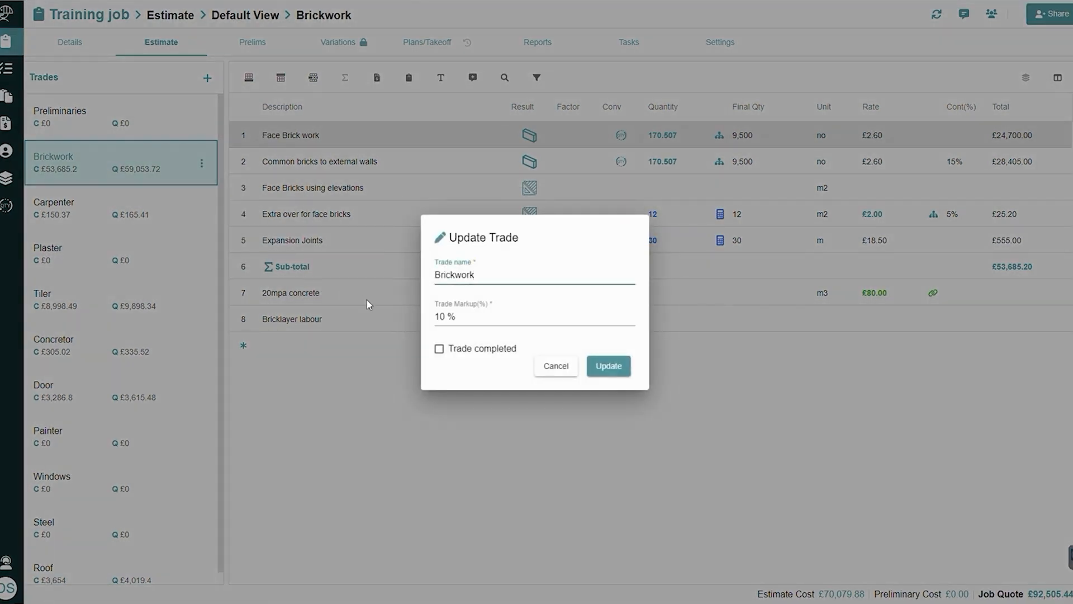
{"action": "left_click", "coordinate": [440, 350]}
{"action": "left_click", "coordinate": [440, 349]}
{"action": "left_click", "coordinate": [626, 369]}
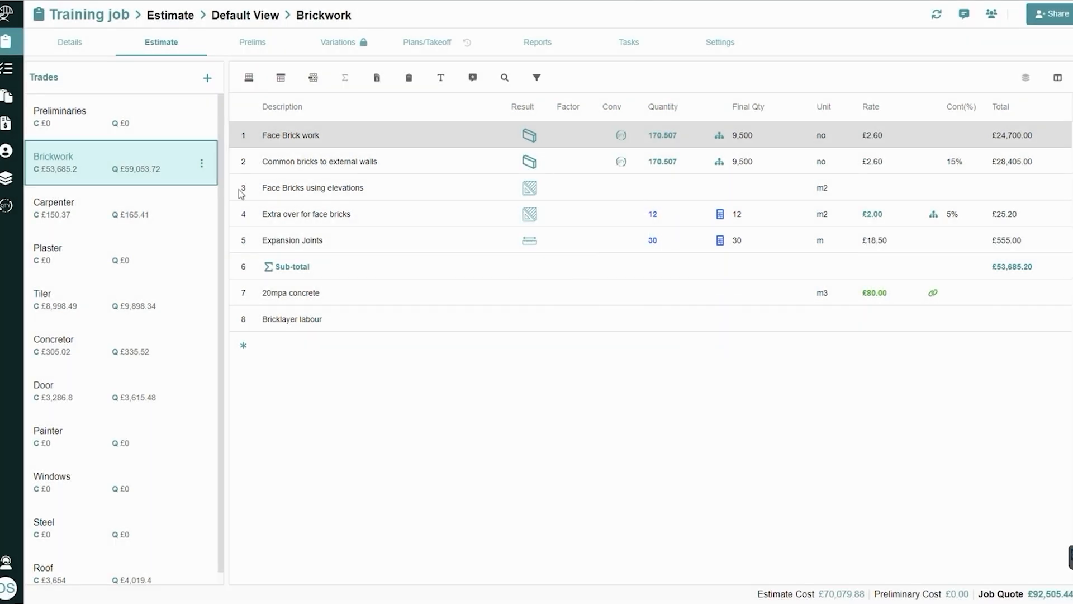
{"action": "mouse_move", "coordinate": [89, 156]}
{"action": "mouse_move", "coordinate": [1043, 592]}
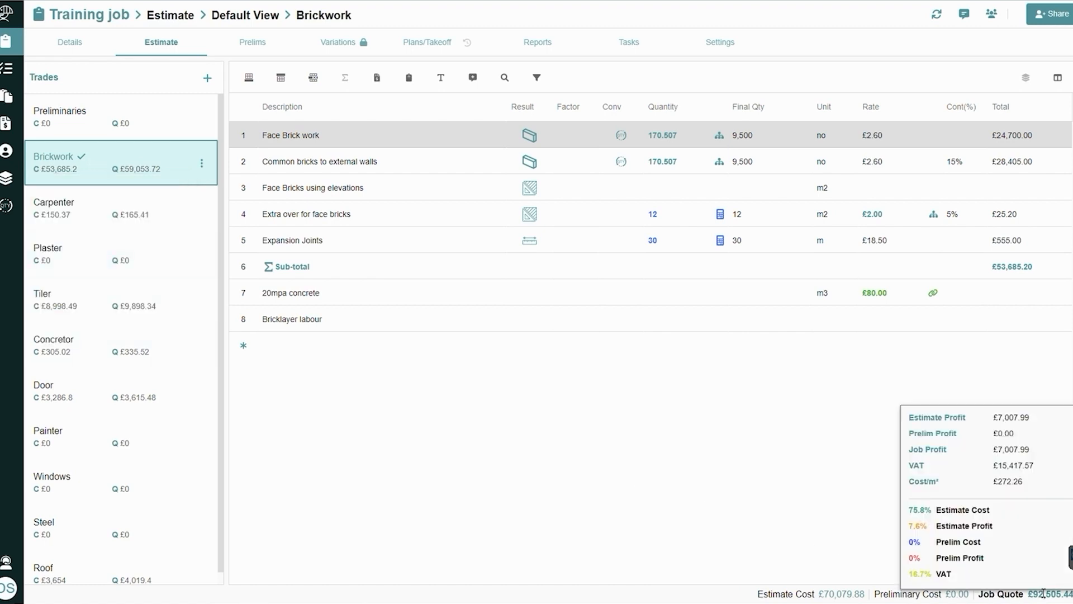
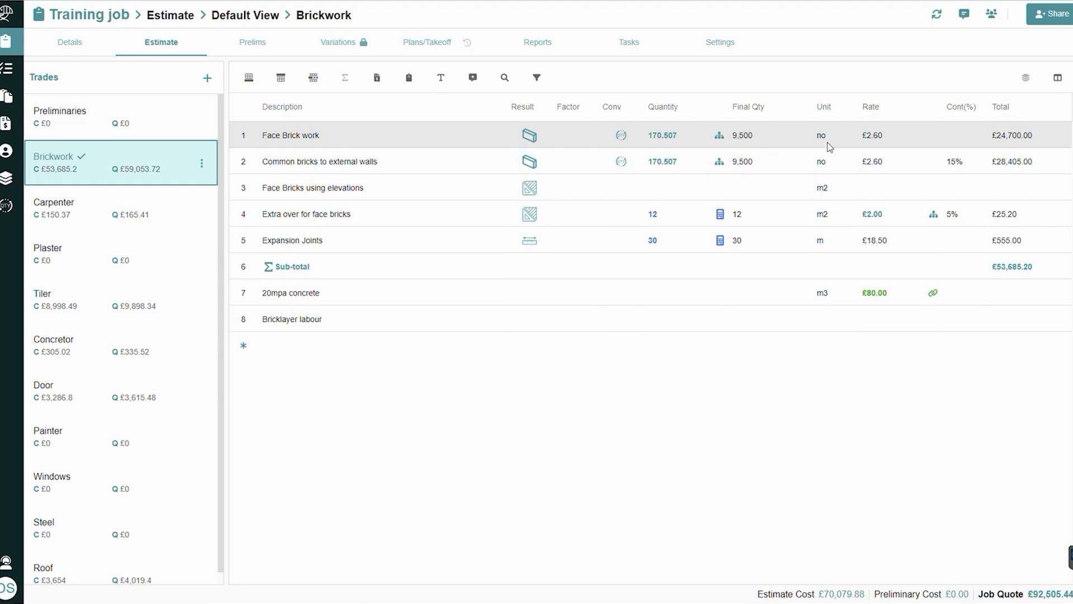
Add a comment titled "Check item" to the description of the Face Brick work item
{"action": "right_click", "coordinate": [323, 132]}
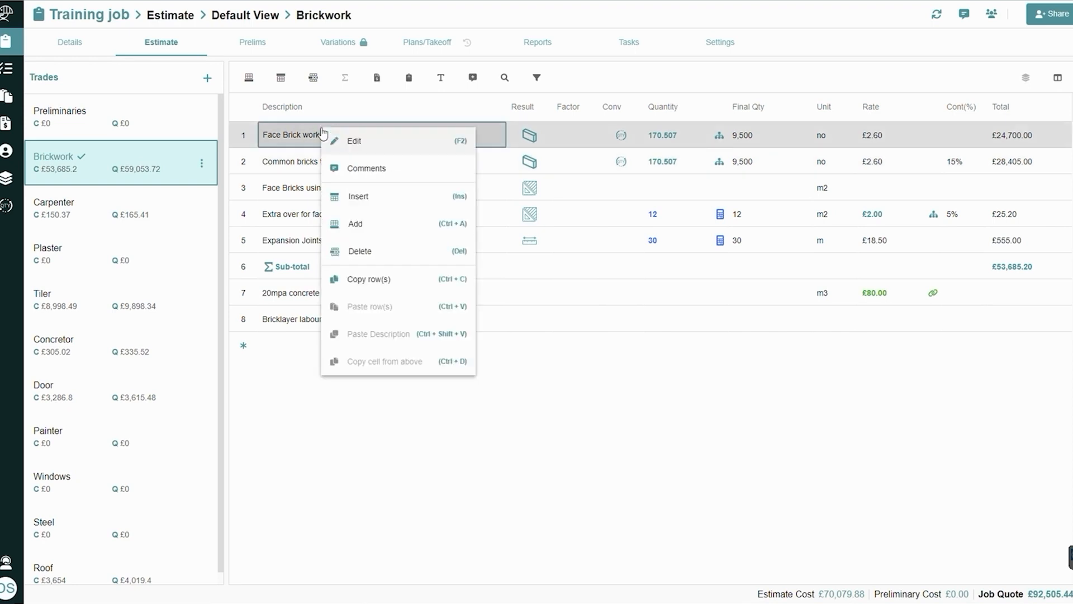
{"action": "left_click", "coordinate": [370, 174]}
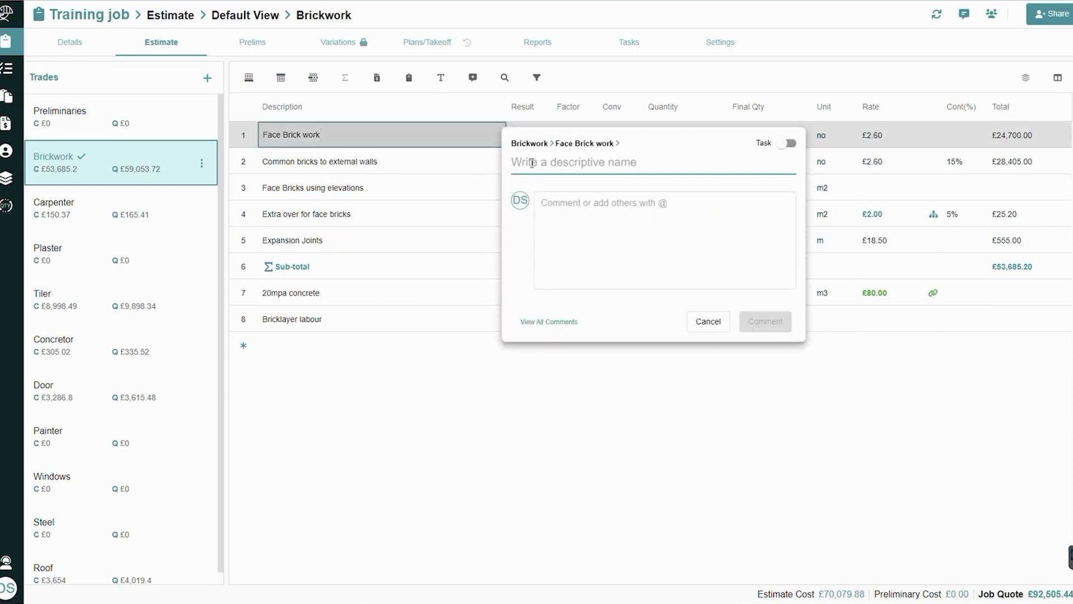
{"action": "type", "text": "Check"}
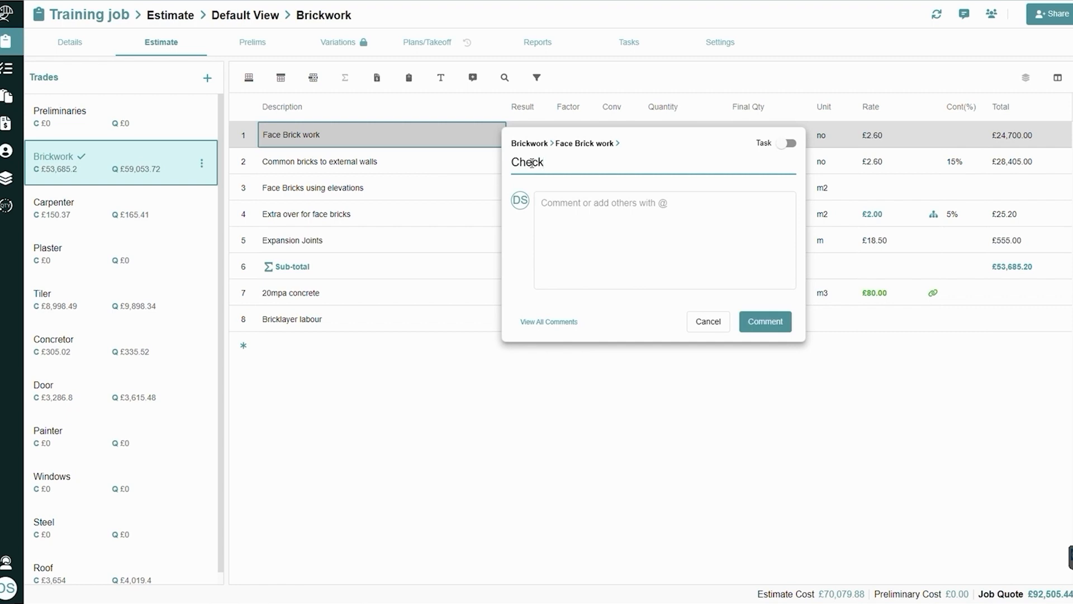
{"action": "type", "text": " item"}
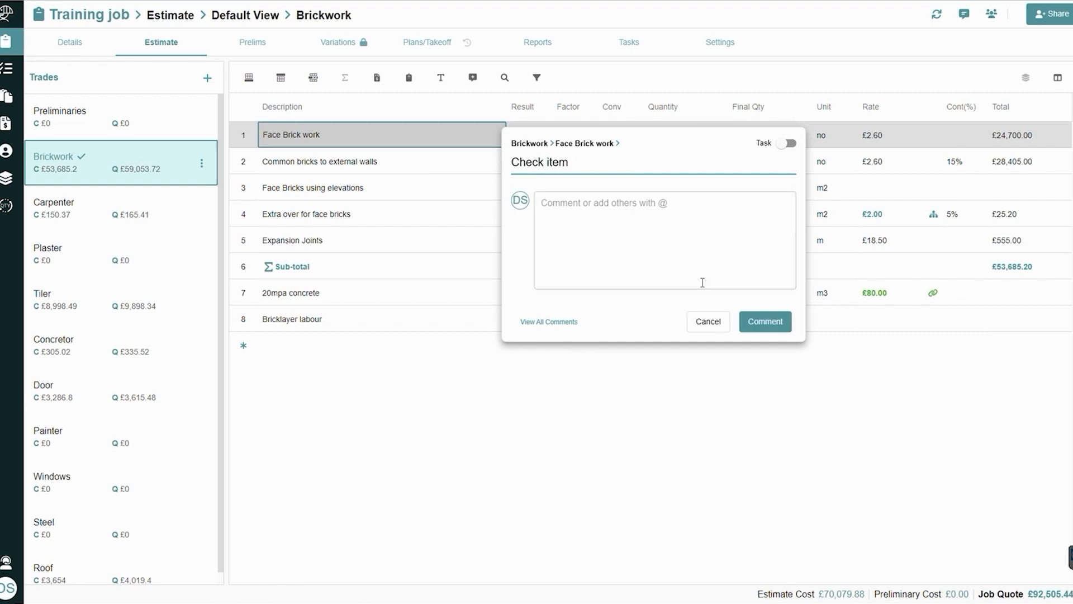
{"action": "left_click", "coordinate": [751, 317]}
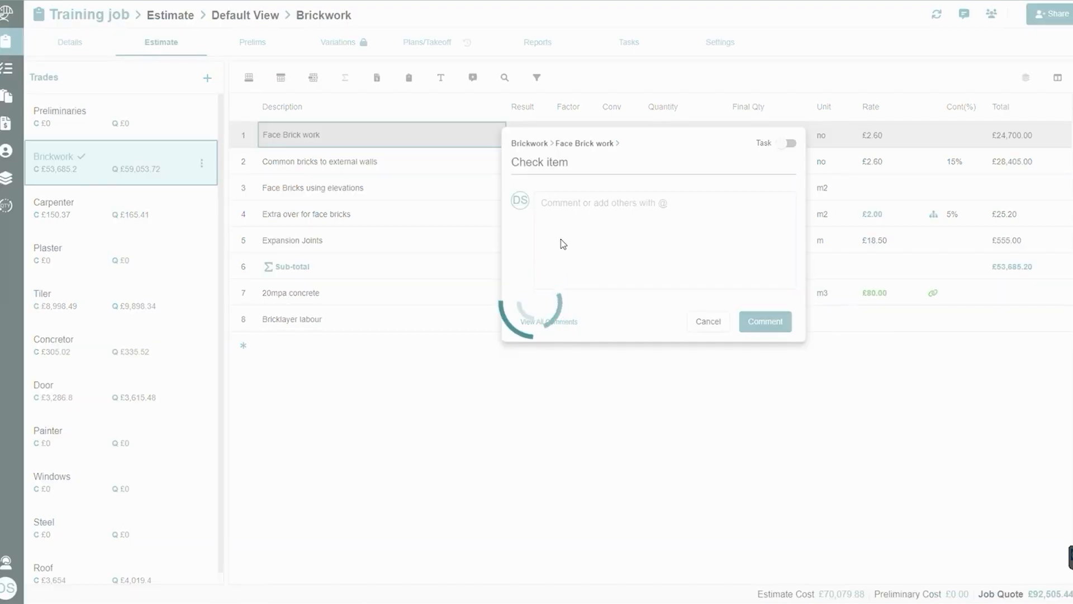
{"action": "left_click", "coordinate": [726, 301]}
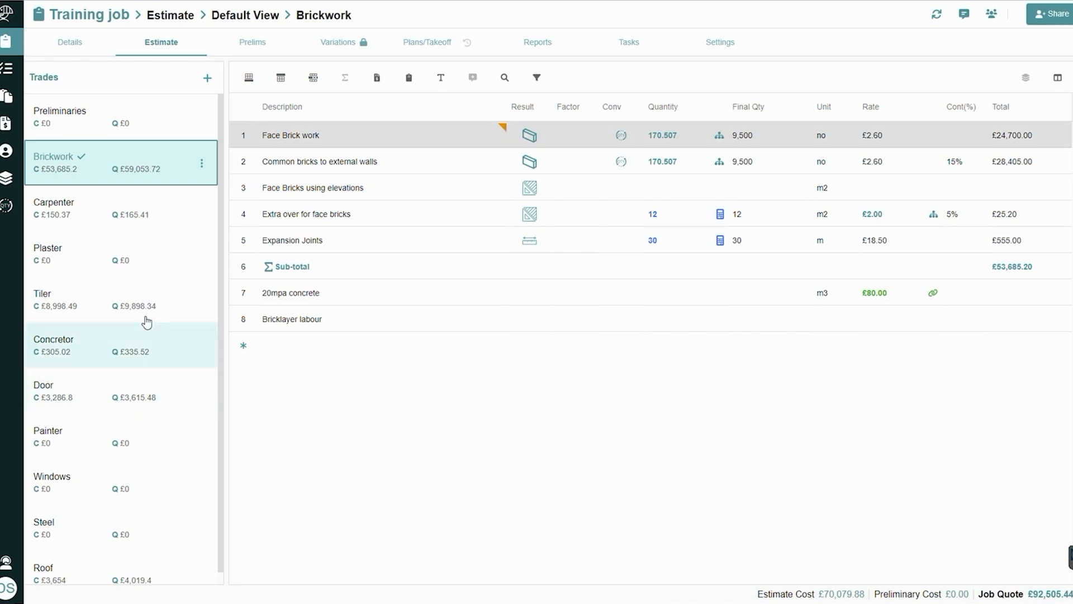
Add a comment titled "check price" to the rate of the Face Brick work item
{"action": "right_click", "coordinate": [879, 137]}
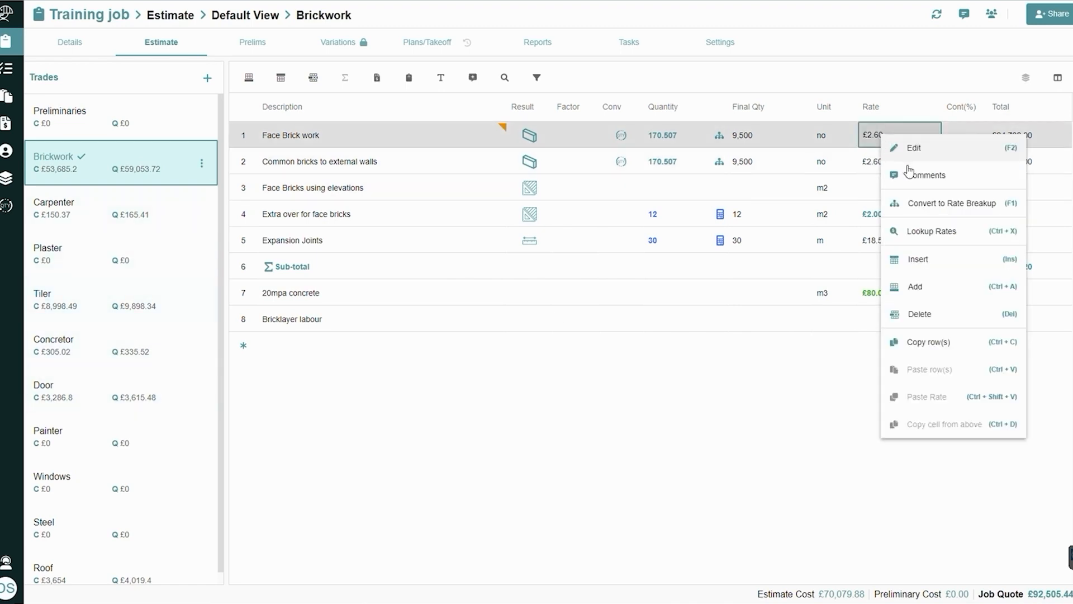
{"action": "left_click", "coordinate": [920, 174]}
{"action": "type", "text": "cehck price"}
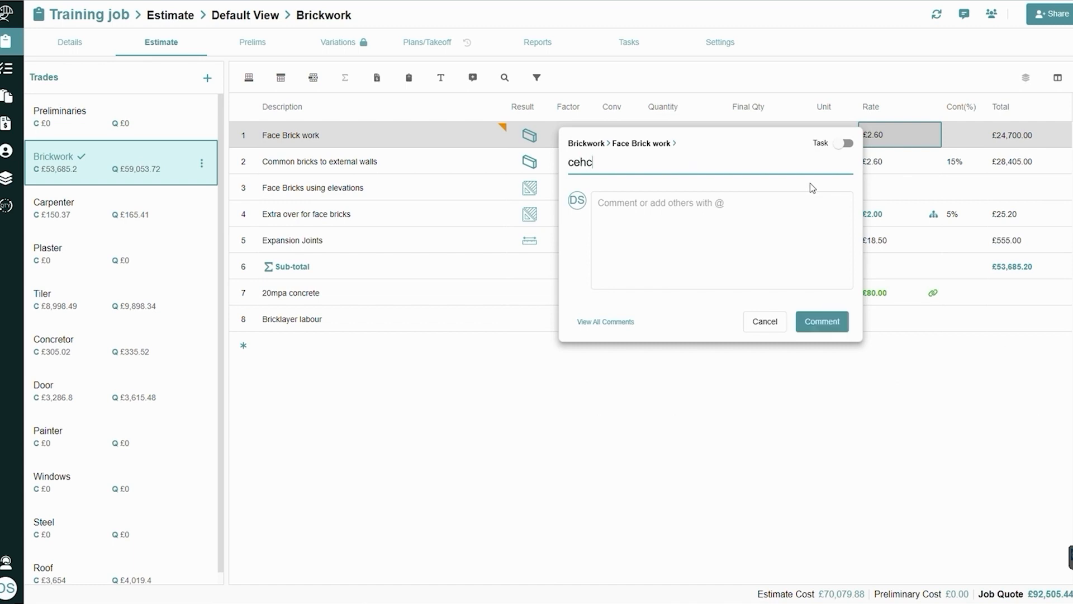
{"action": "left_click", "coordinate": [580, 162]}
{"action": "key", "text": "BackSpace"}
{"action": "type", "text": "e"}
{"action": "left_click", "coordinate": [818, 323]}
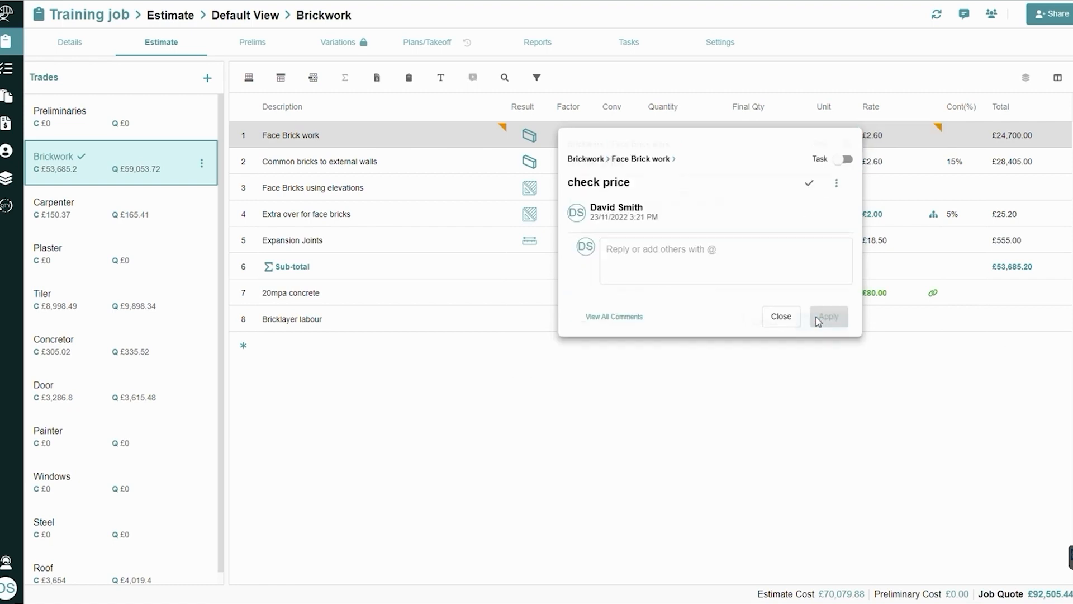
{"action": "left_click", "coordinate": [792, 305]}
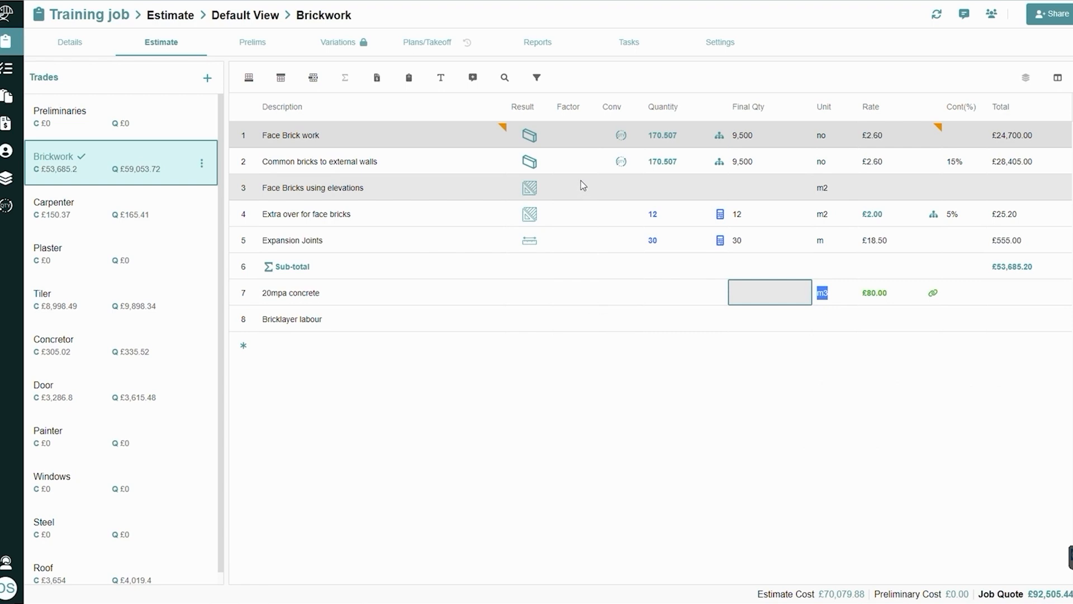
Start a task comment on Common bricks to external walls, titled "Check Colour" with the text "Please check the colour"
{"action": "right_click", "coordinate": [430, 173]}
{"action": "left_click", "coordinate": [455, 208]}
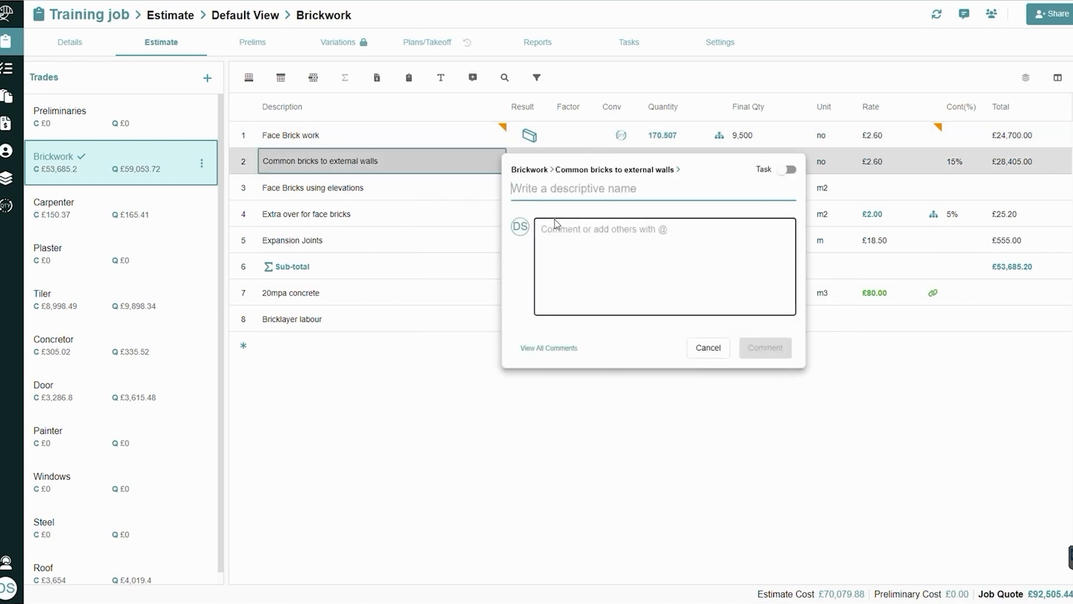
{"action": "left_click", "coordinate": [791, 170]}
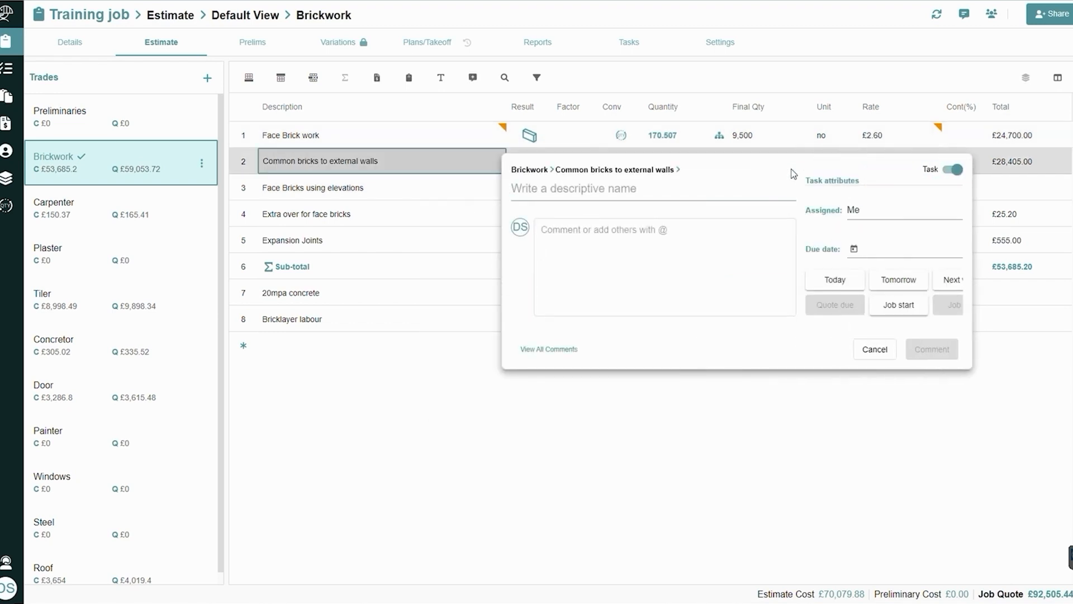
{"action": "left_click", "coordinate": [539, 191]}
{"action": "type", "text": "Ch"}
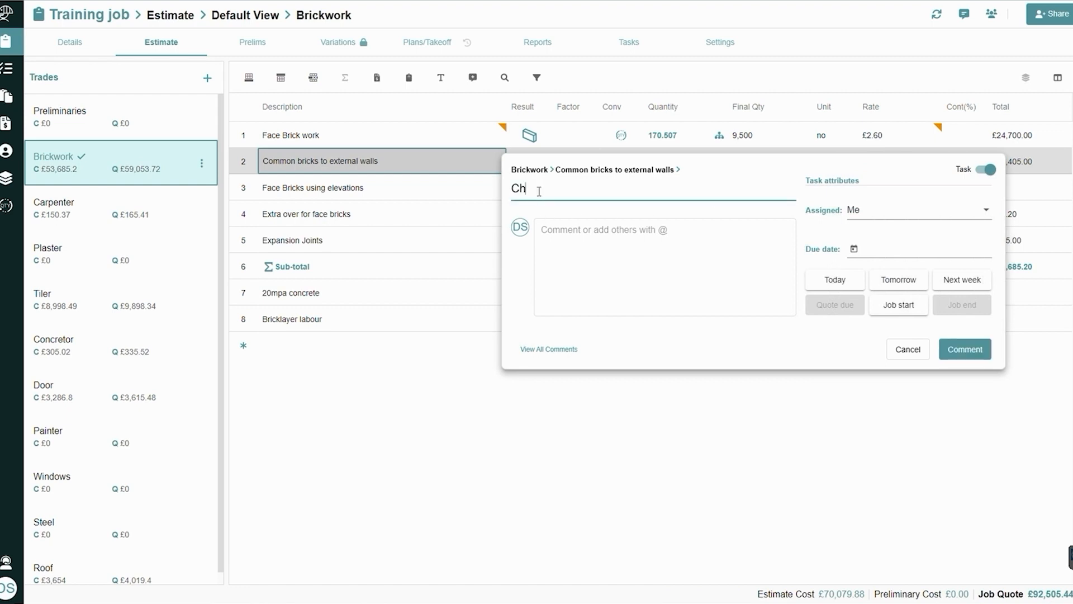
{"action": "type", "text": "eck Colour"}
{"action": "key", "text": "Tab"}
{"action": "type", "text": "Please "}
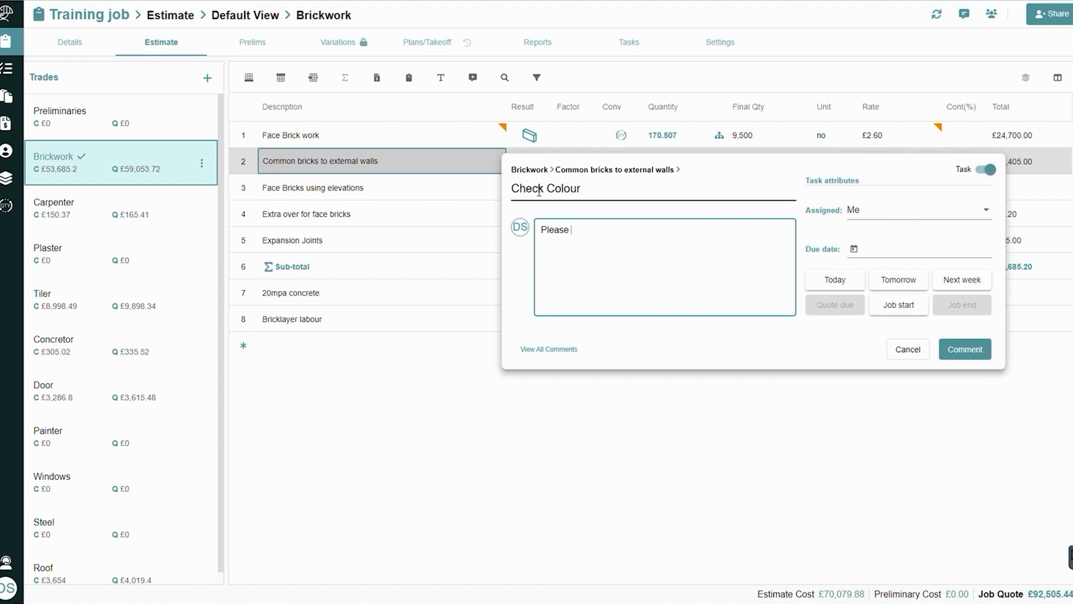
{"action": "type", "text": "check the colour"}
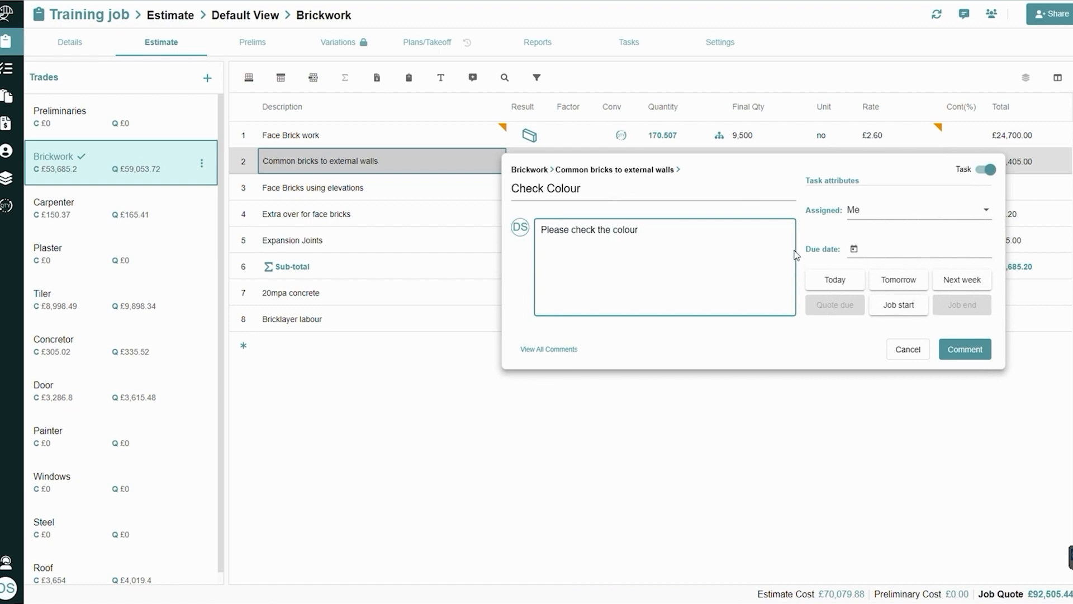
Assign the Check Colour task to the other team member, make it due tomorrow, and post it
{"action": "left_click", "coordinate": [864, 221]}
{"action": "left_click", "coordinate": [873, 236]}
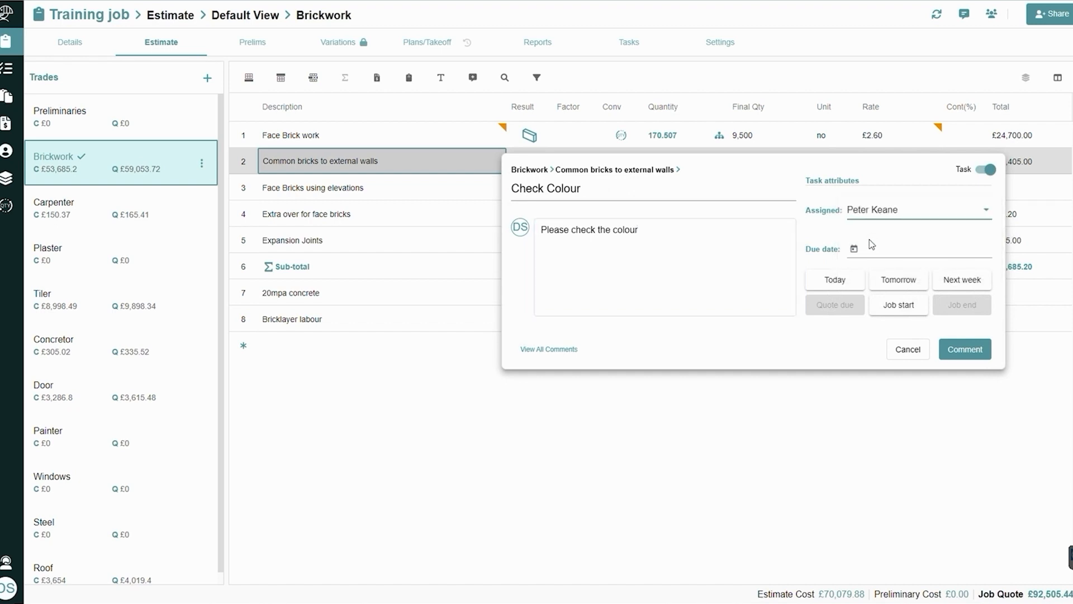
{"action": "left_click", "coordinate": [908, 286]}
{"action": "left_click", "coordinate": [963, 356]}
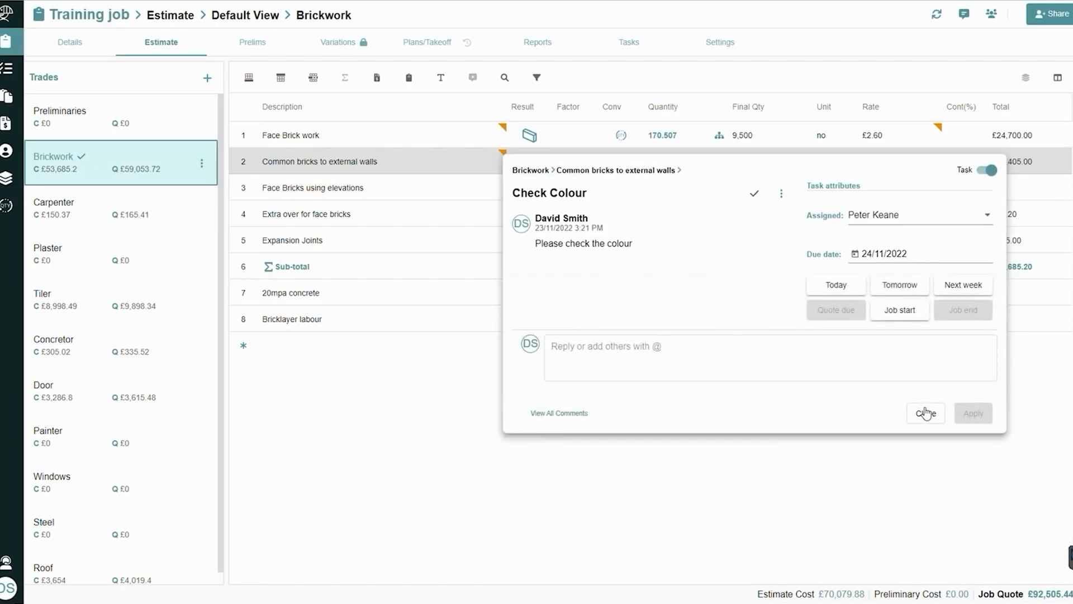
{"action": "left_click", "coordinate": [926, 413]}
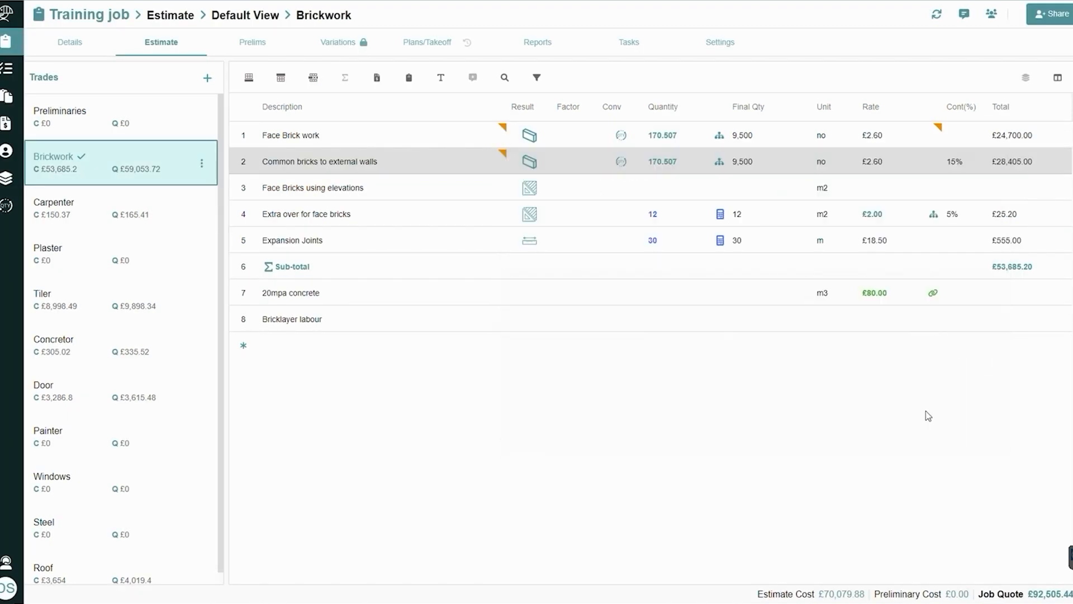
Display the estimate comments and locate the comment belonging to Common bricks to external walls
{"action": "left_click", "coordinate": [965, 18]}
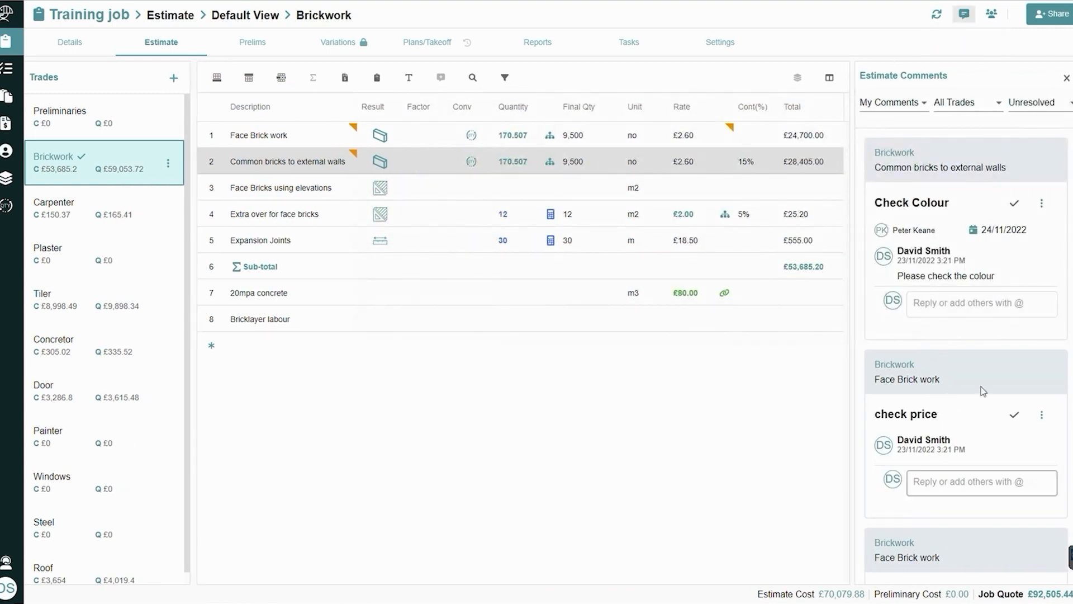
{"action": "left_click", "coordinate": [961, 108]}
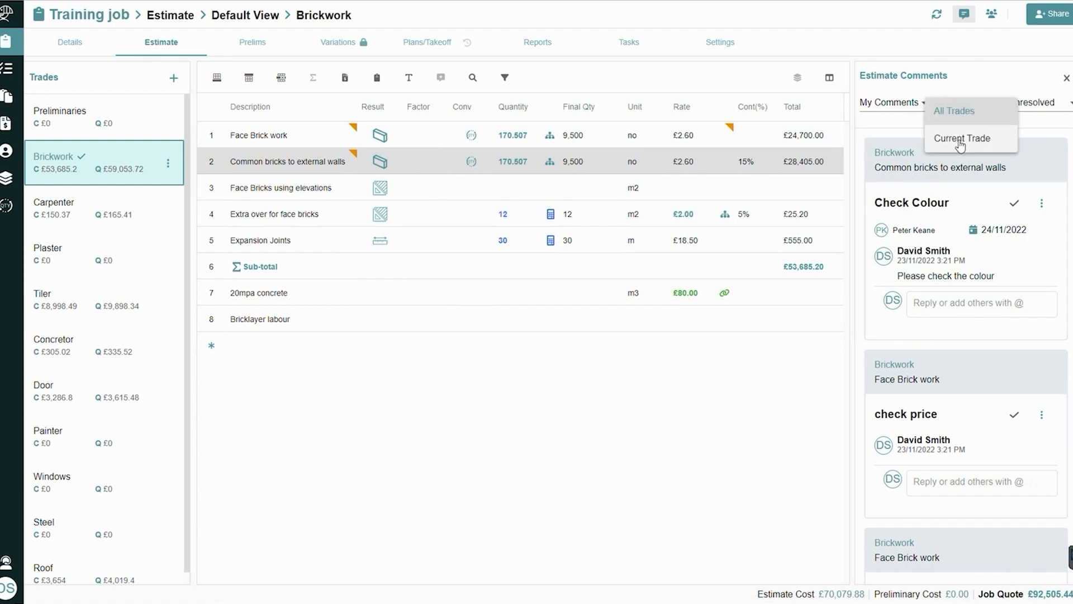
{"action": "left_click", "coordinate": [288, 164]}
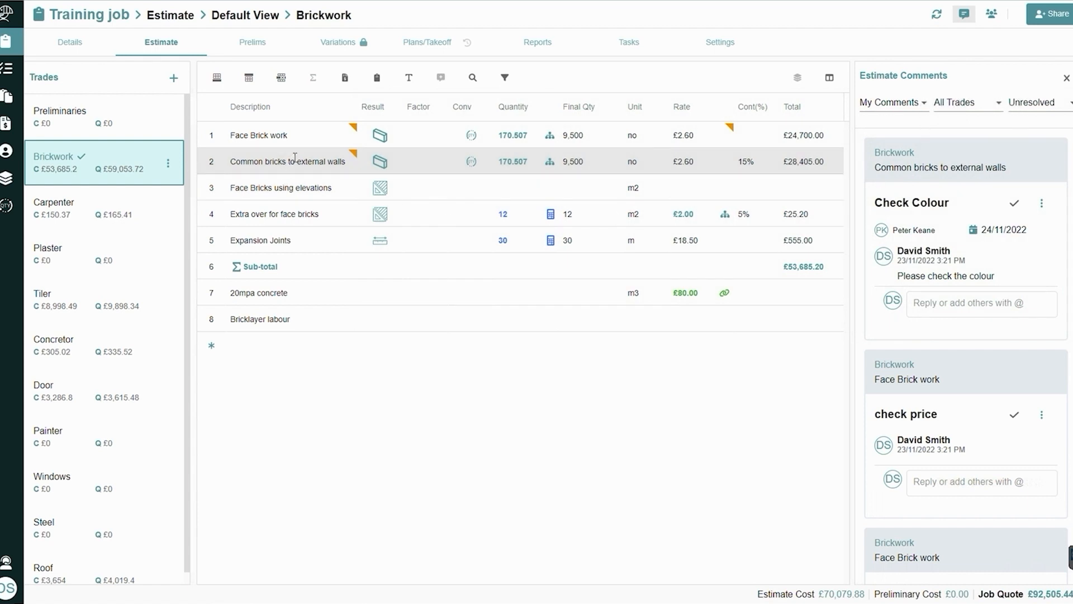
{"action": "left_click", "coordinate": [295, 157]}
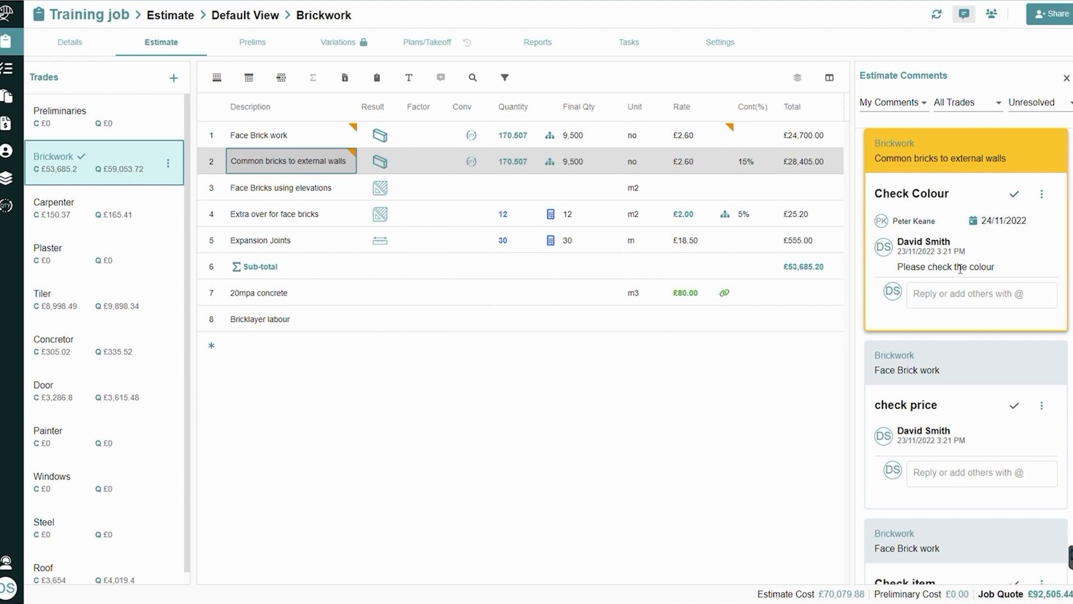
{"action": "left_click", "coordinate": [965, 294]}
Switch to Gmail in a new browser tab, read the unread Dindo task email, and follow its Training job - Check Colour link
{"action": "key", "text": "ctrl+t"}
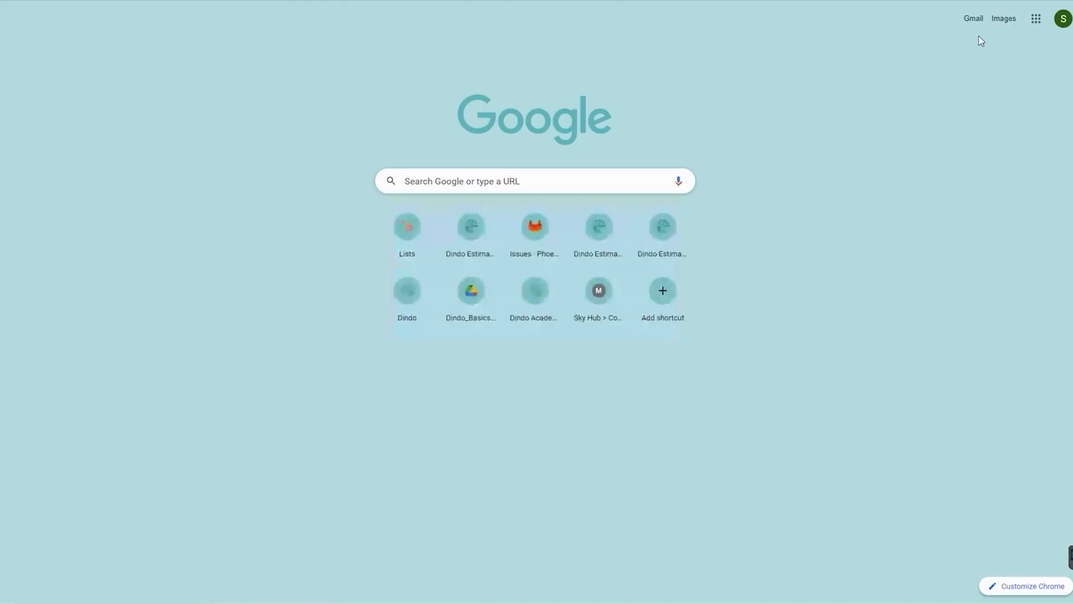
{"action": "left_click", "coordinate": [973, 19]}
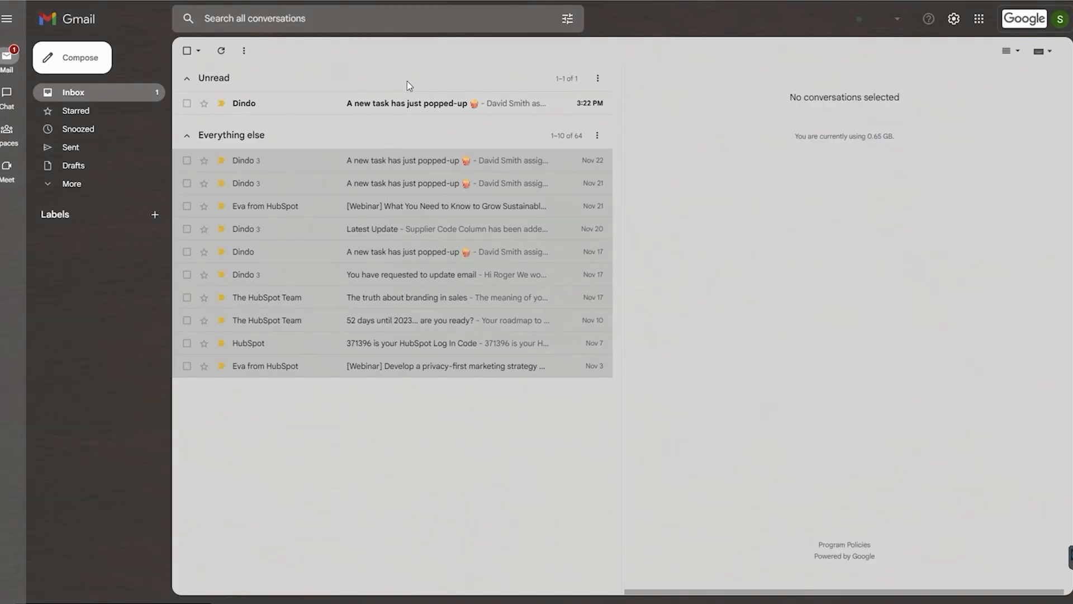
{"action": "left_click", "coordinate": [374, 111]}
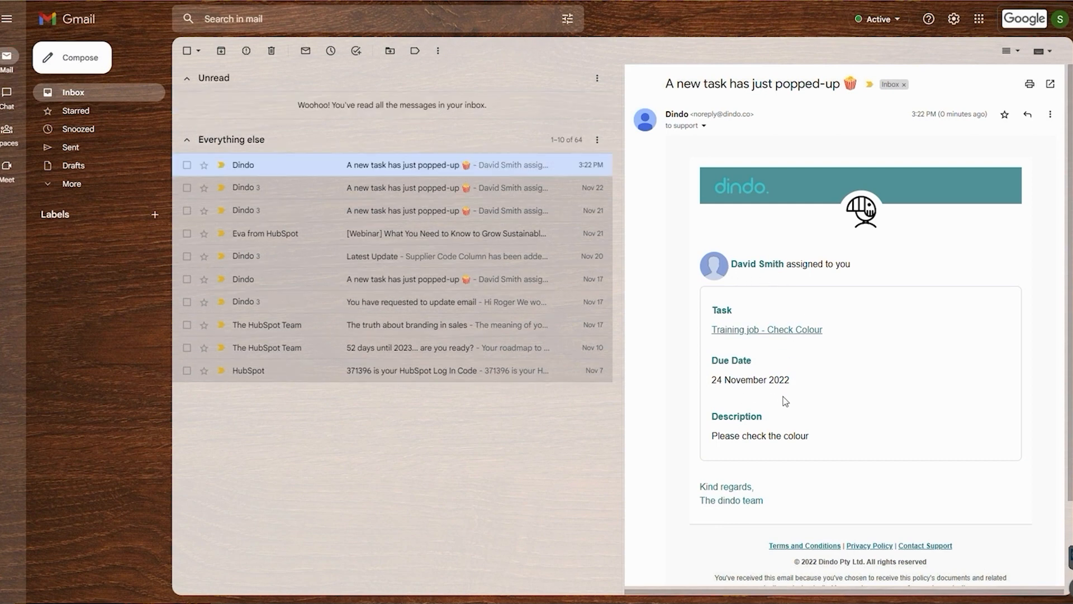
{"action": "left_click", "coordinate": [787, 334]}
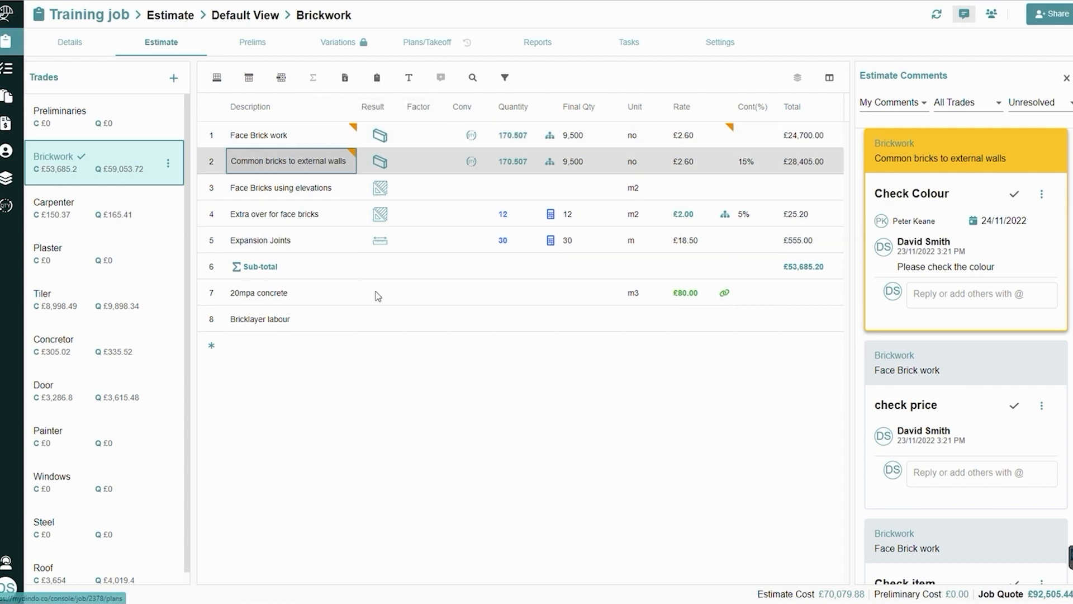
Open the Dindo Example Job(1/2) drawing in the job's takeoff and expand the TILING shape group
{"action": "left_click", "coordinate": [441, 51]}
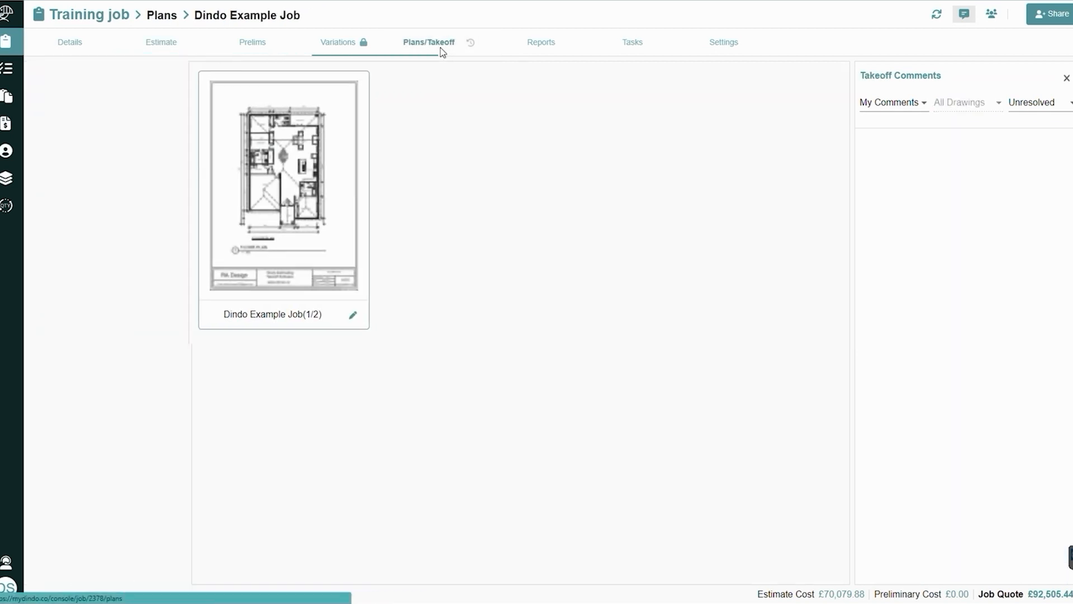
{"action": "left_click", "coordinate": [274, 187]}
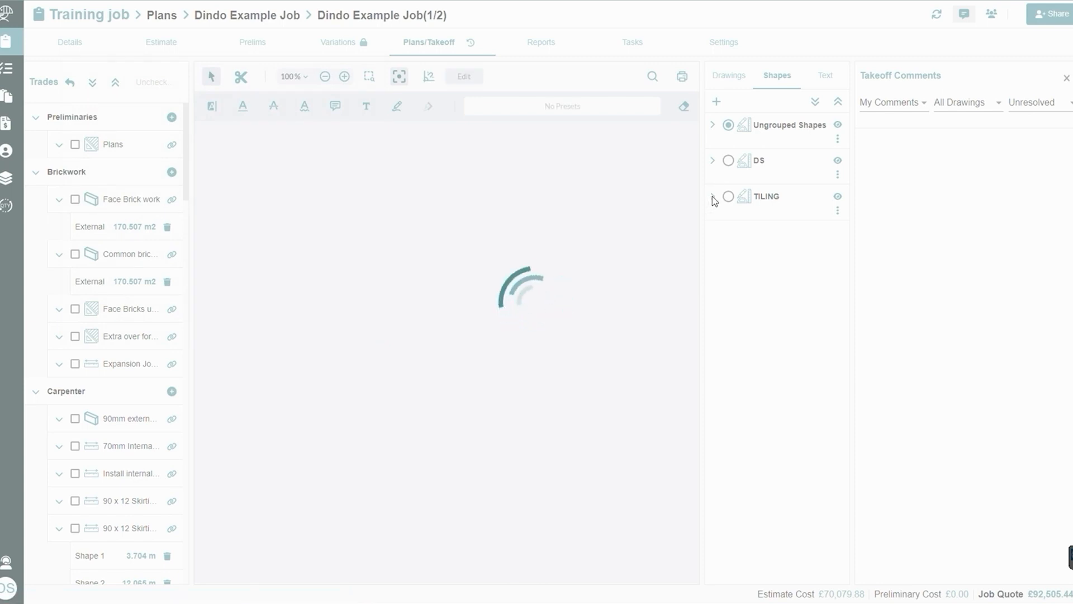
{"action": "left_click", "coordinate": [714, 201]}
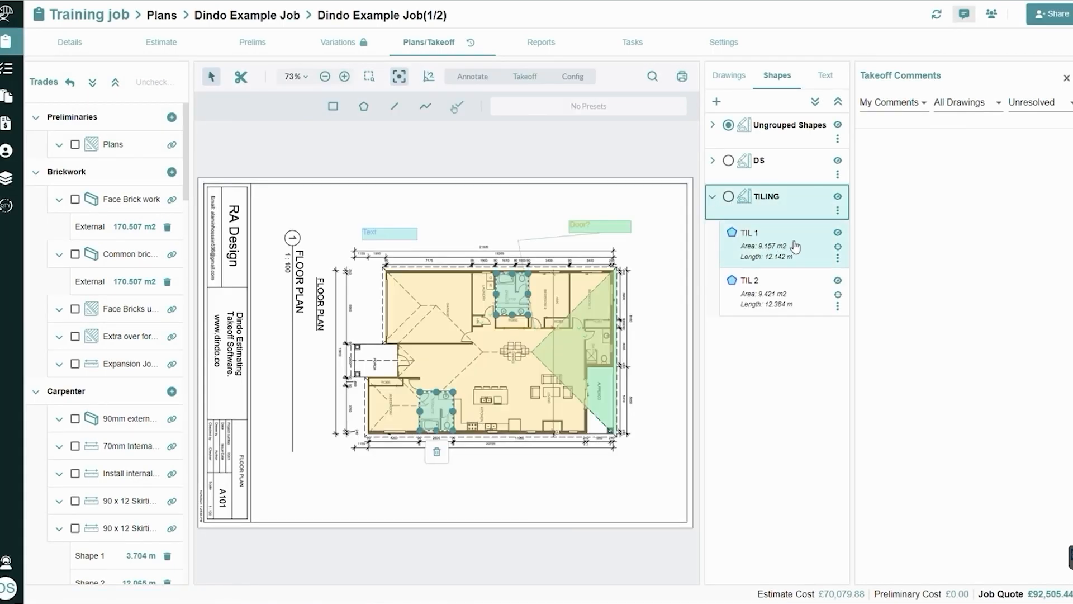
Start a task comment on the TIL 1 shape, titled "Check this takeoff"
{"action": "left_click", "coordinate": [837, 257]}
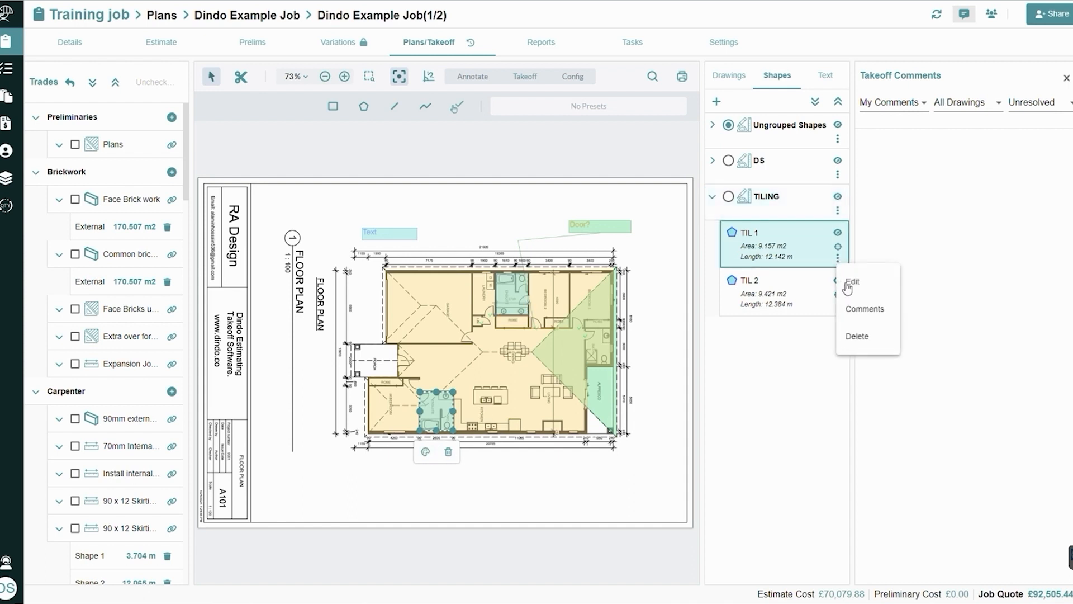
{"action": "left_click", "coordinate": [863, 308]}
{"action": "left_click", "coordinate": [703, 238]}
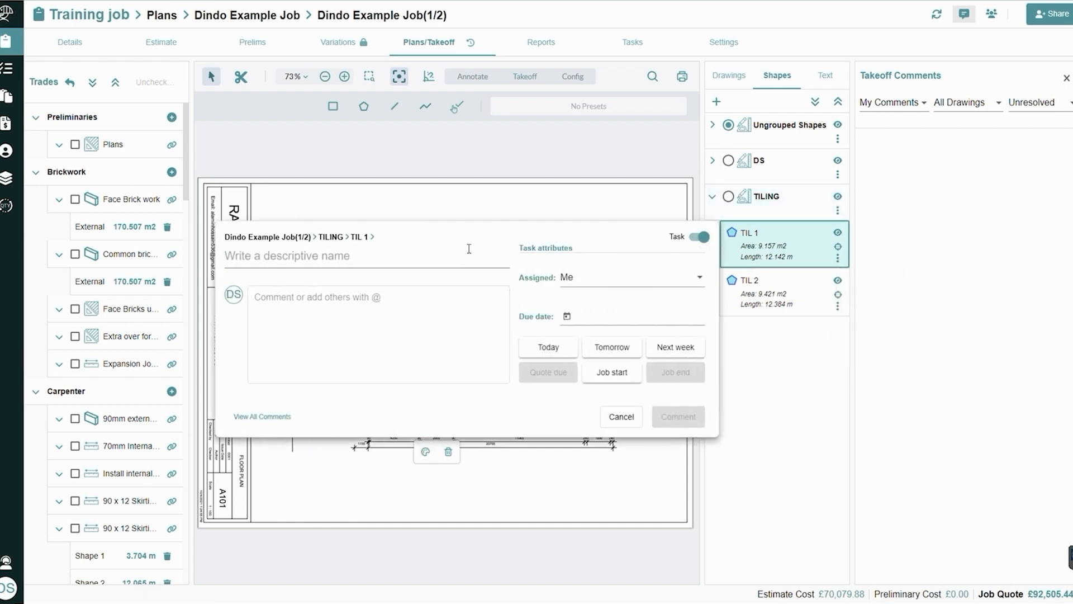
{"action": "left_click", "coordinate": [426, 256]}
{"action": "type", "text": "Check this tas"}
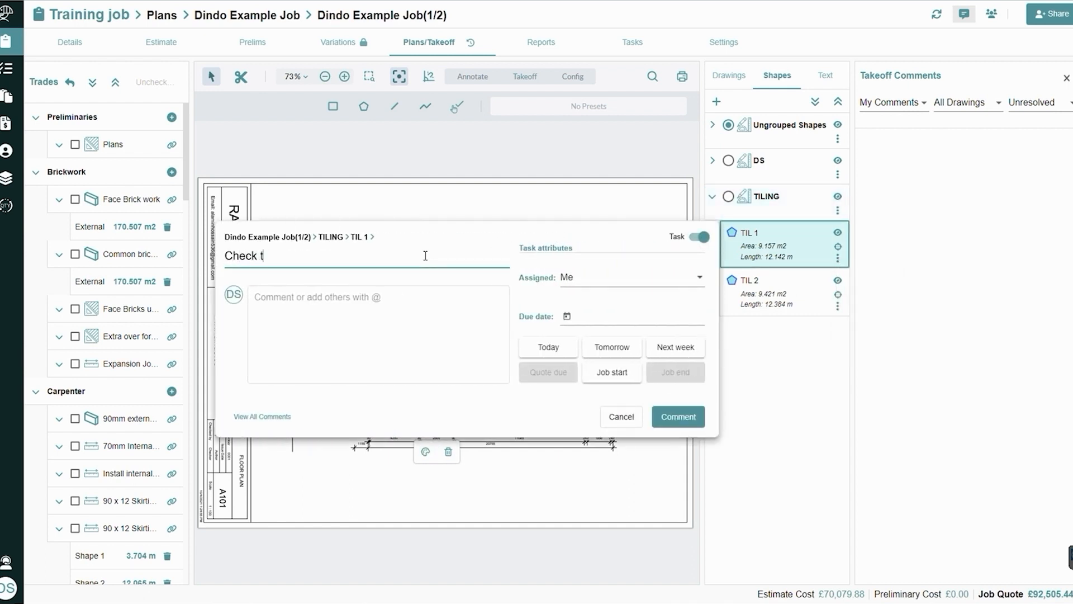
{"action": "key", "text": "BackSpace"}
{"action": "key", "text": "BackSpace"}
{"action": "type", "text": "akeo"}
{"action": "key", "text": "BackSpace"}
{"action": "key", "text": "BackSpace"}
{"action": "type", "text": "eof"}
Post the TIL 1 task with tomorrow as its due date and display the job's tasks
{"action": "left_click", "coordinate": [613, 347]}
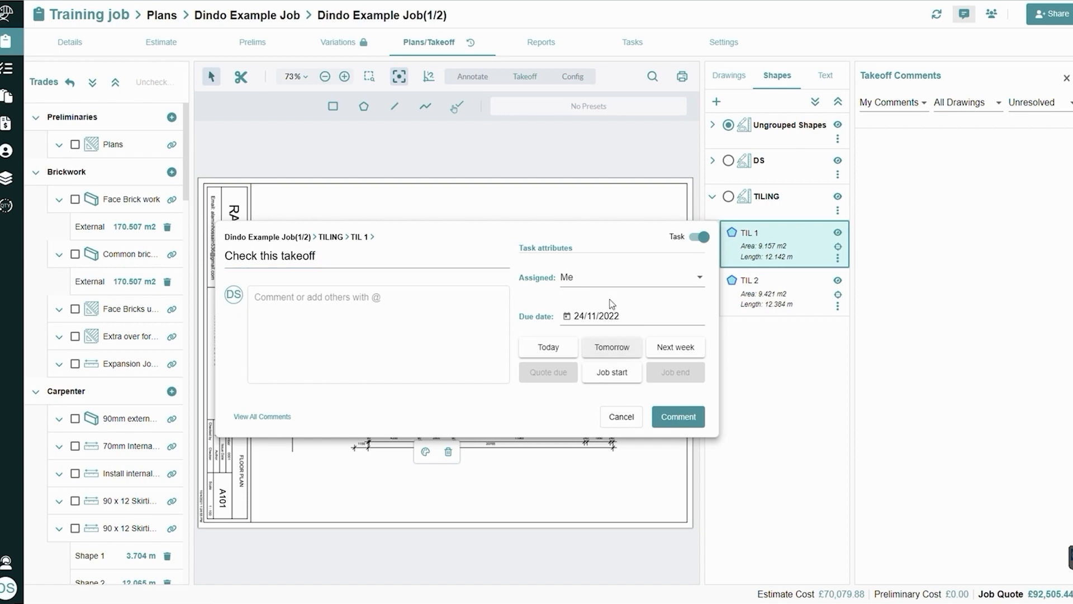
{"action": "left_click", "coordinate": [682, 424]}
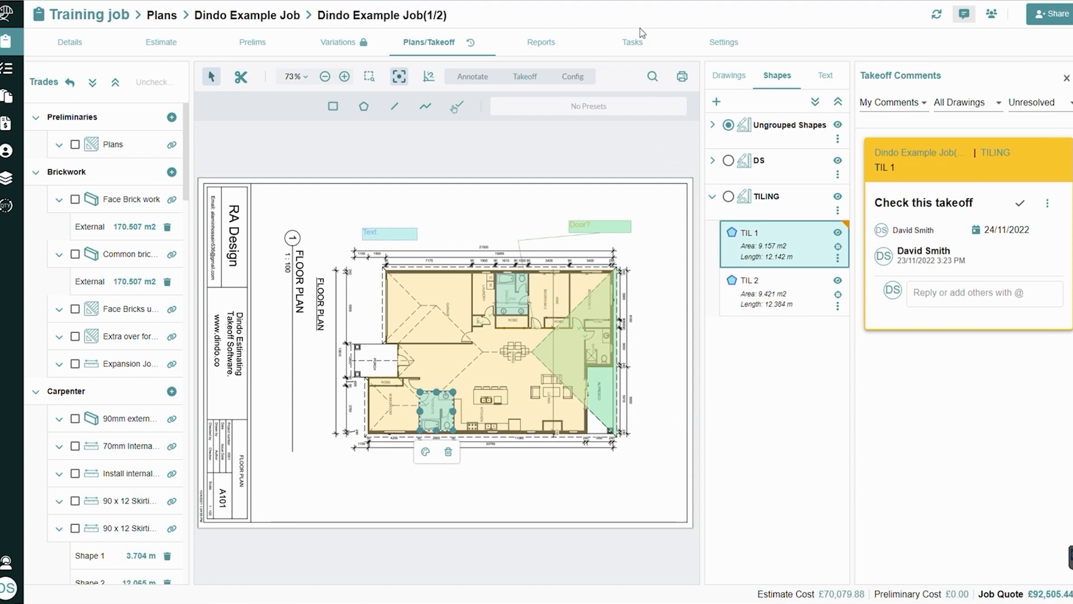
{"action": "left_click", "coordinate": [638, 45]}
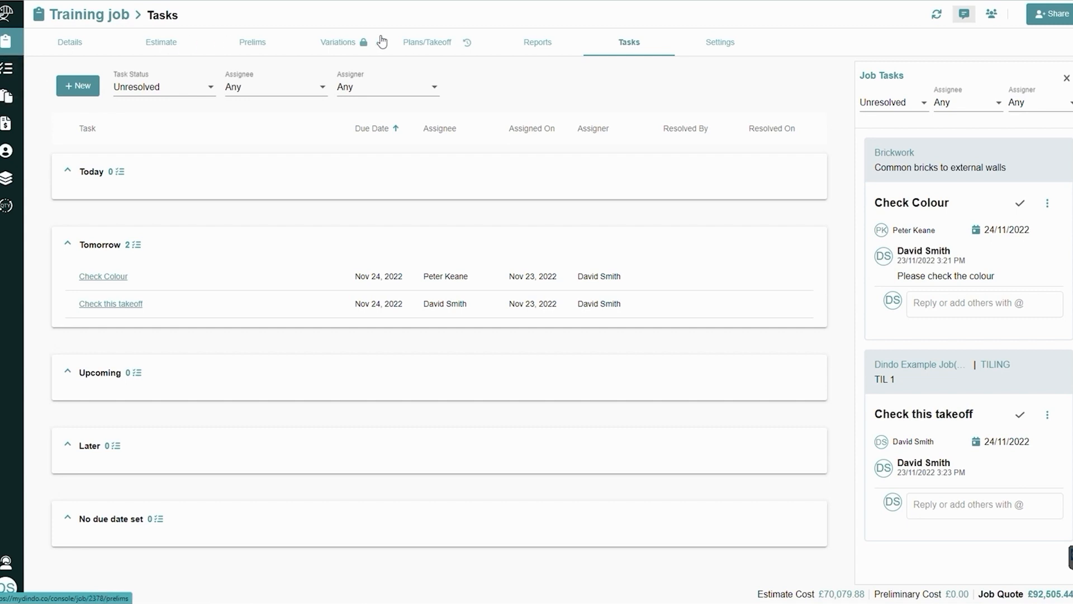
Display the job's Job Summary report with the job comments hidden, and check its report settings without applying changes
{"action": "left_click", "coordinate": [540, 48]}
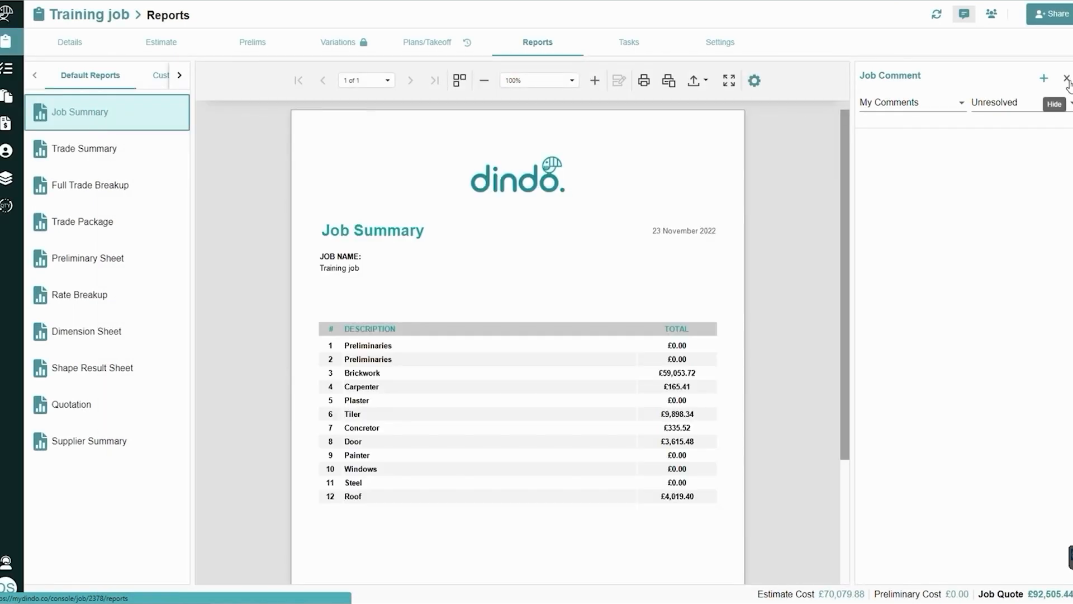
{"action": "left_click", "coordinate": [1066, 78]}
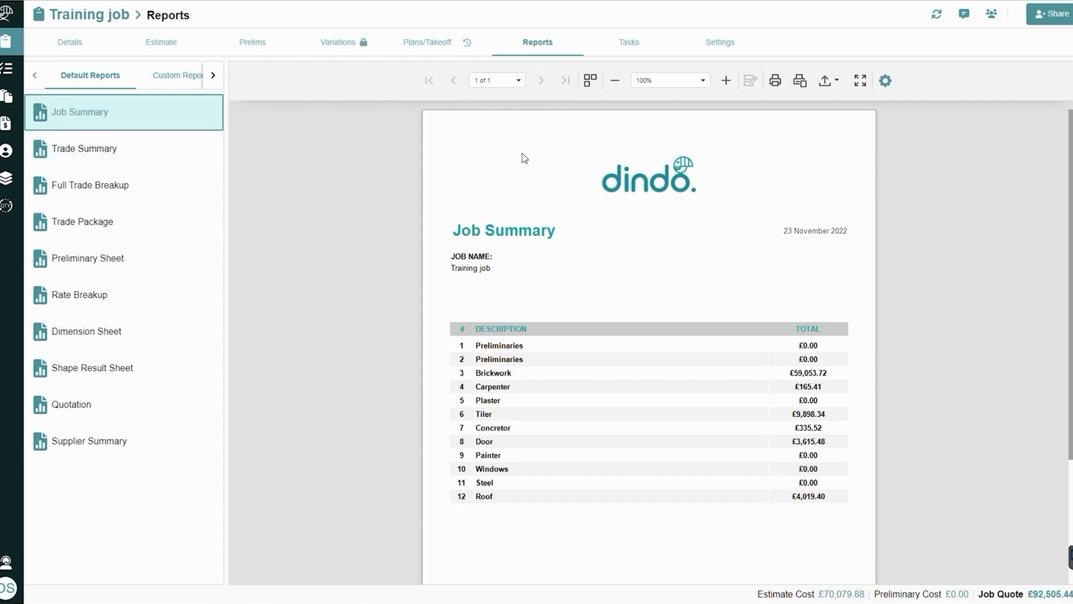
{"action": "left_click", "coordinate": [886, 82]}
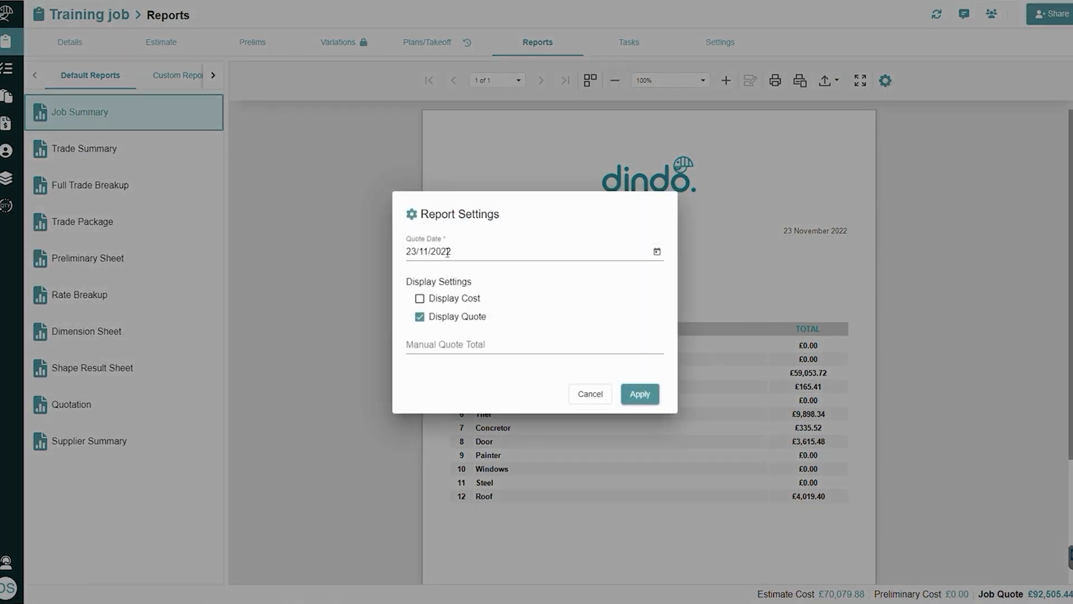
{"action": "left_click", "coordinate": [582, 396]}
{"action": "left_click_drag", "start_coordinate": [1071, 135], "coordinate": [1071, 164]}
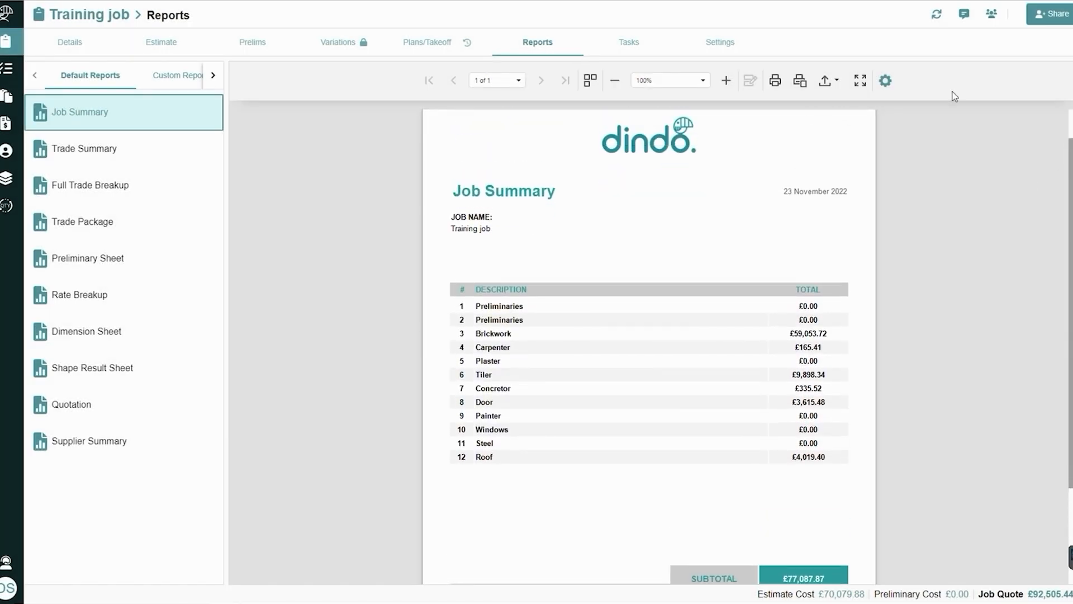
Enable Display Cost in the Job Summary's report settings and review the regenerated report down to its totals
{"action": "left_click", "coordinate": [886, 81]}
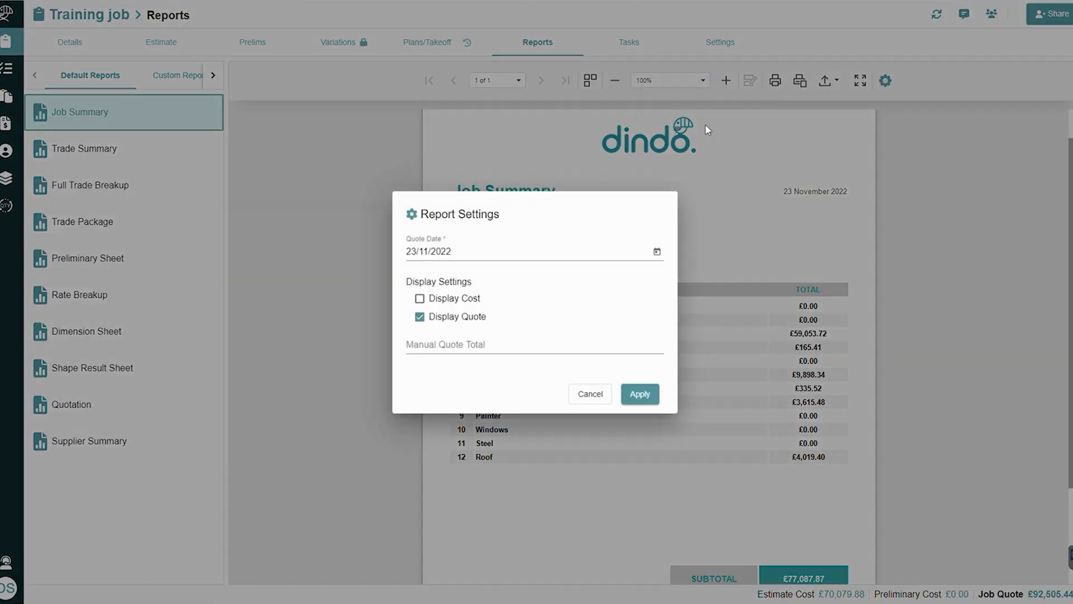
{"action": "left_click", "coordinate": [440, 301]}
{"action": "left_click", "coordinate": [641, 394]}
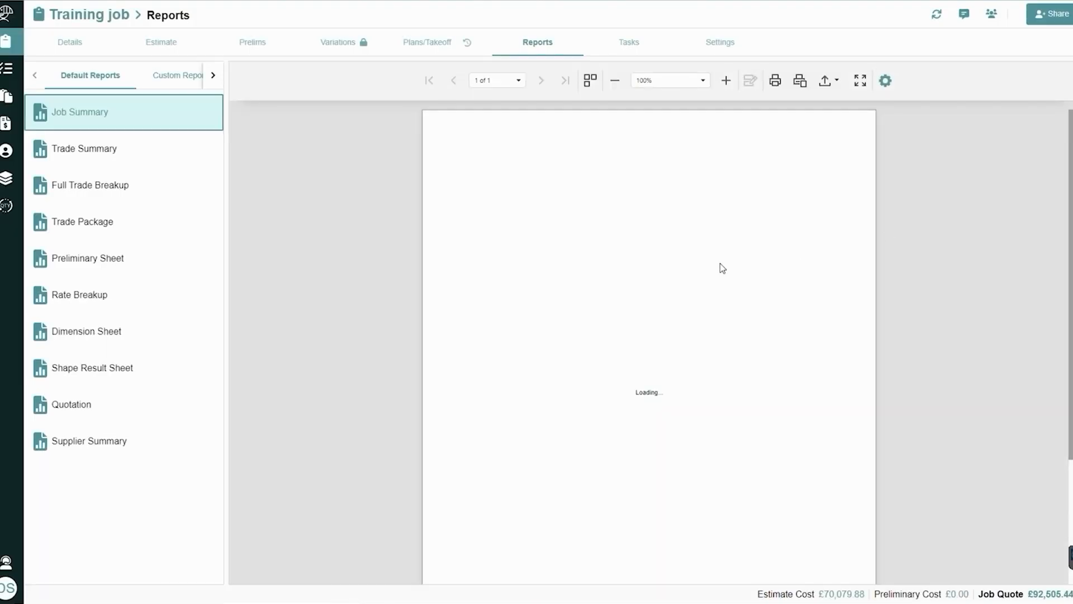
{"action": "scroll", "coordinate": [1063, 212], "scroll_direction": "down", "scroll_amount": 2}
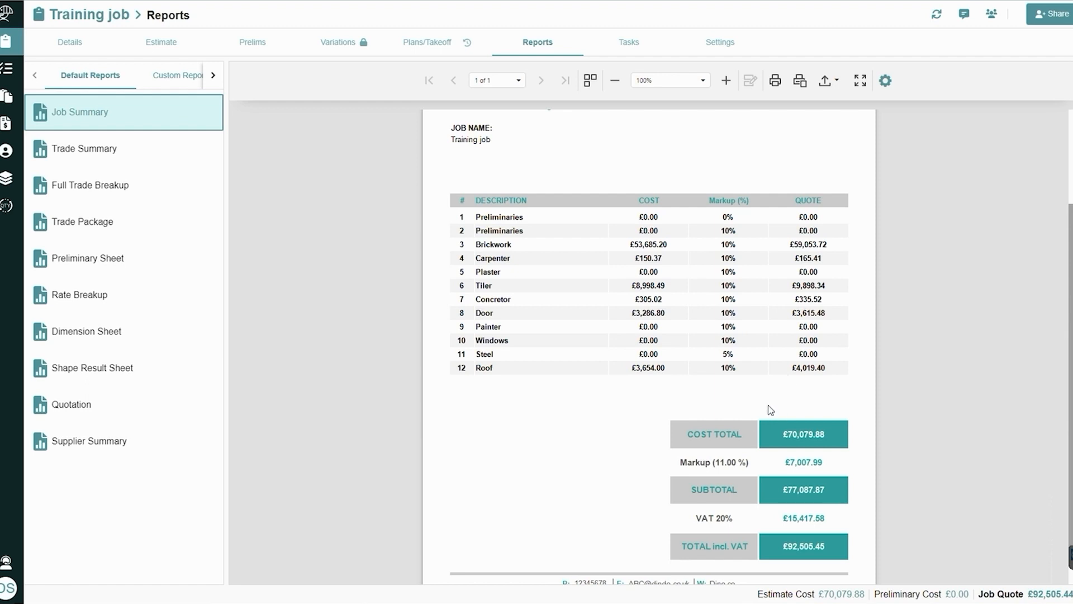
{"action": "scroll", "coordinate": [745, 379], "scroll_direction": "up", "scroll_amount": 2}
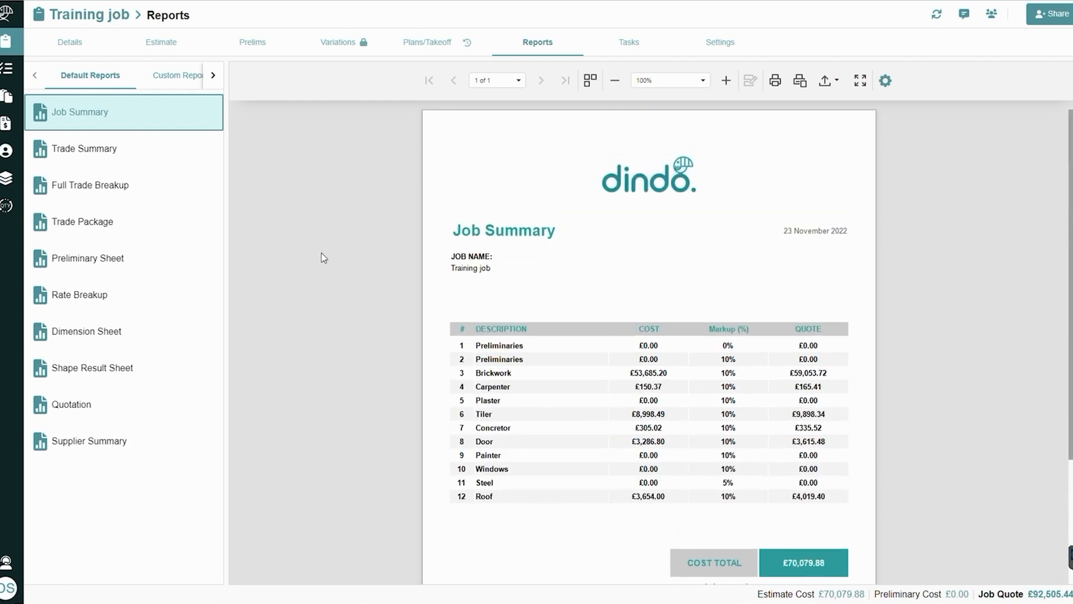
Disable Display Cost, set the Job Summary's Manual Quote Total to 90000, and review the regenerated report
{"action": "left_click", "coordinate": [886, 81]}
{"action": "left_click", "coordinate": [423, 298]}
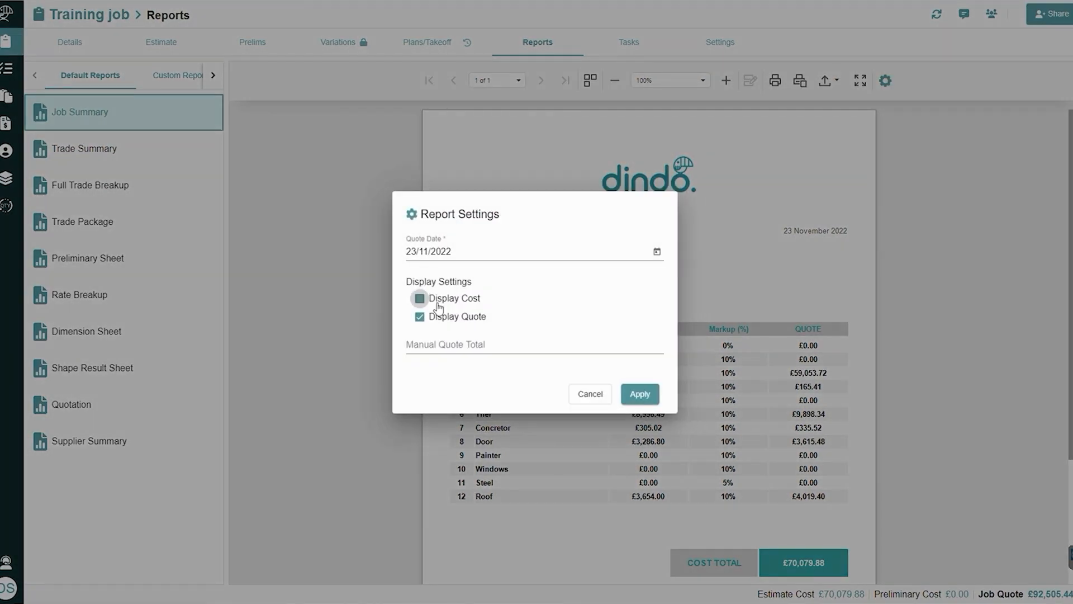
{"action": "left_click", "coordinate": [439, 342]}
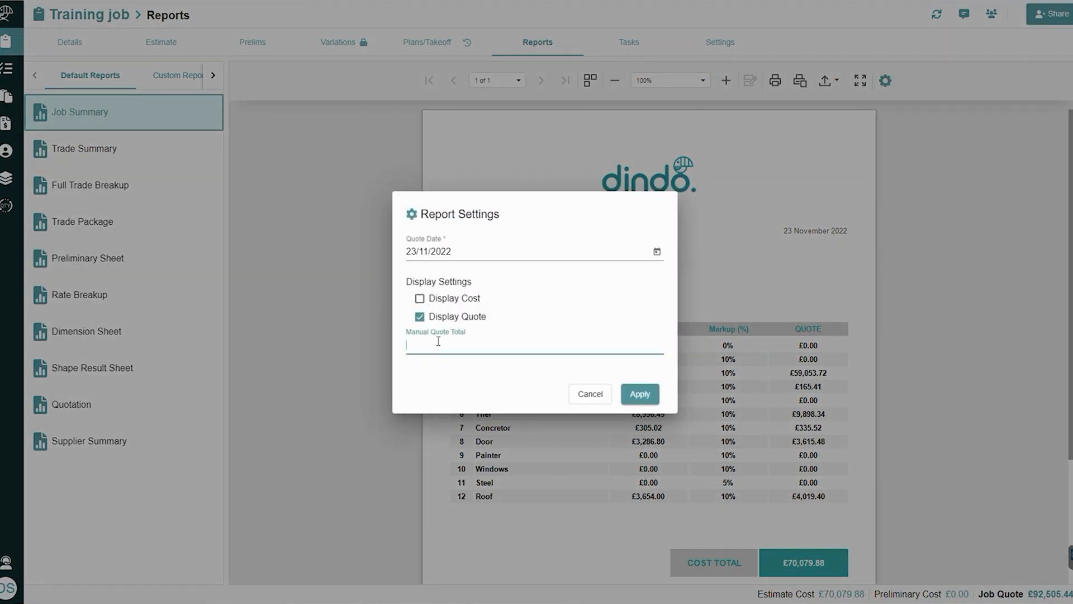
{"action": "type", "text": "90000"}
{"action": "left_click", "coordinate": [640, 394]}
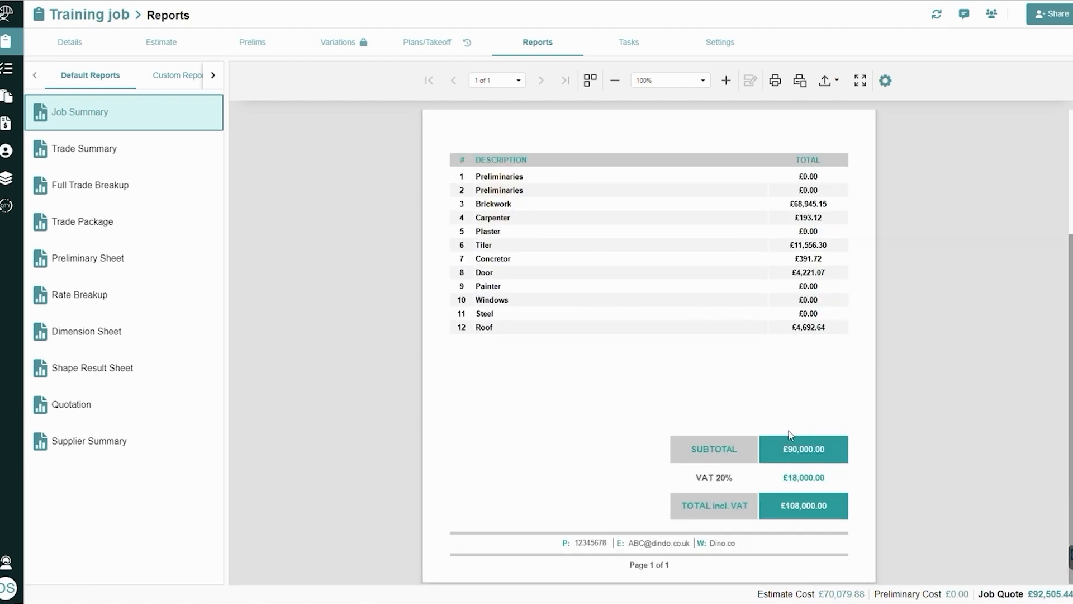
{"action": "scroll", "coordinate": [791, 438], "scroll_direction": "up", "scroll_amount": 1}
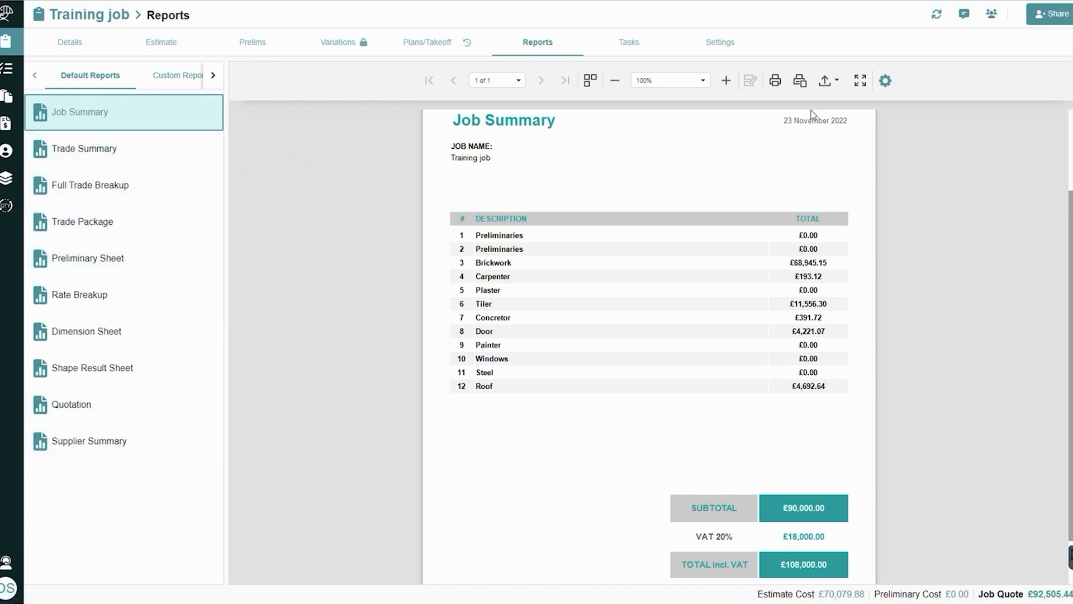
Show the export formats available for the Job Summary report and leave the reports for the job list
{"action": "left_click", "coordinate": [825, 81]}
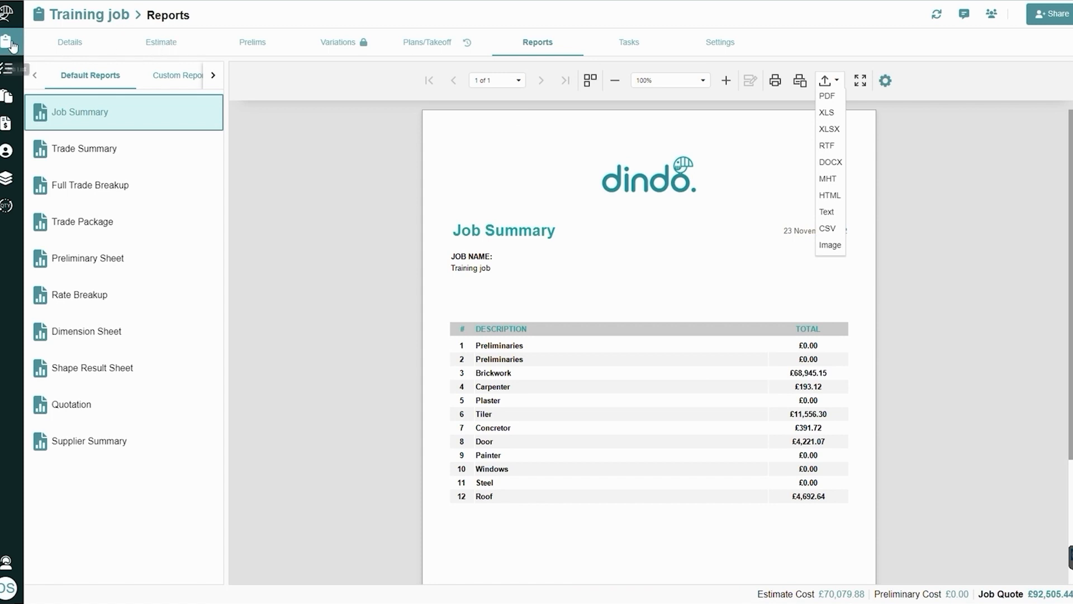
{"action": "left_click", "coordinate": [319, 137]}
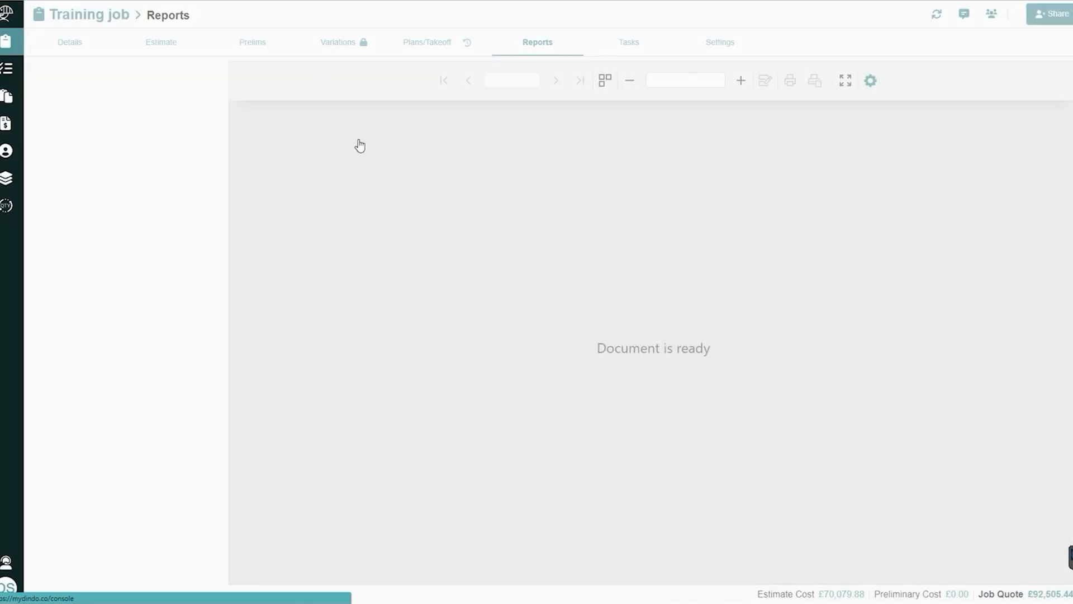